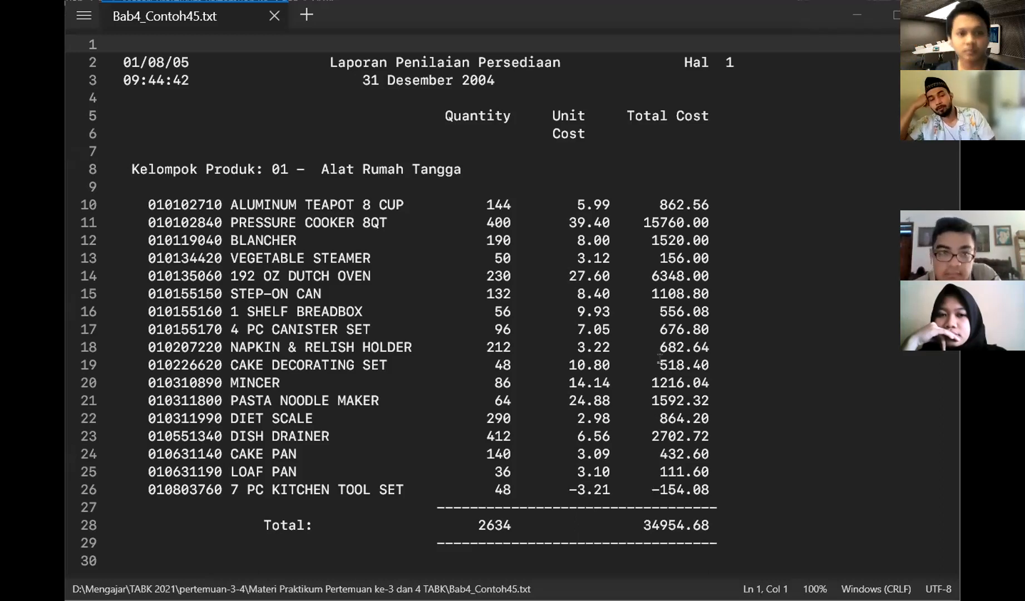
Examine the report header, column headings and product groups 01 and 02 in Bab4_Contoh45.txt
left_click(566, 301)
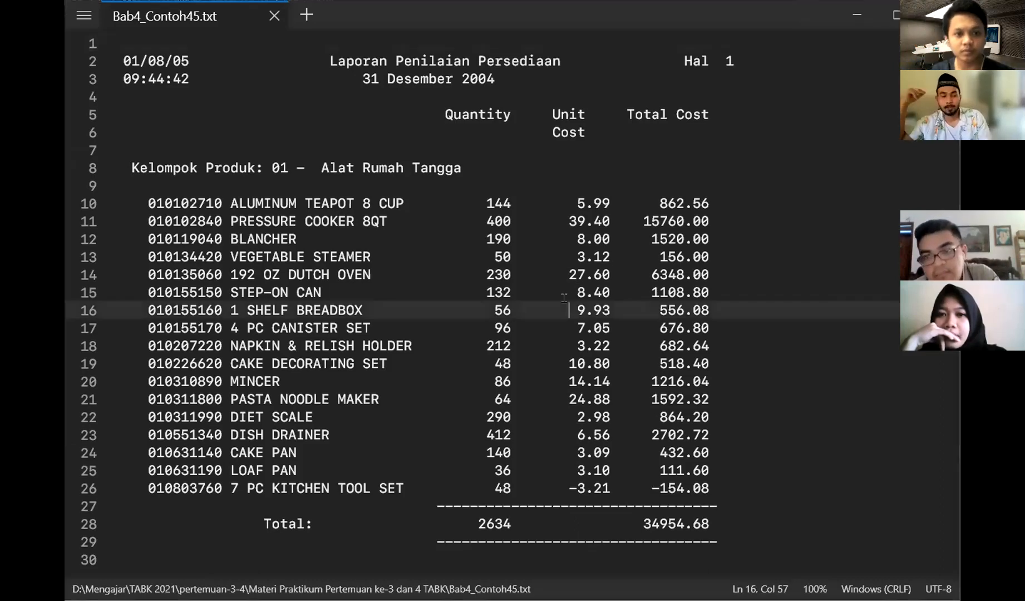
scroll(565, 299, "down", 3)
scroll(564, 299, "down", 3)
scroll(565, 299, "up", 6)
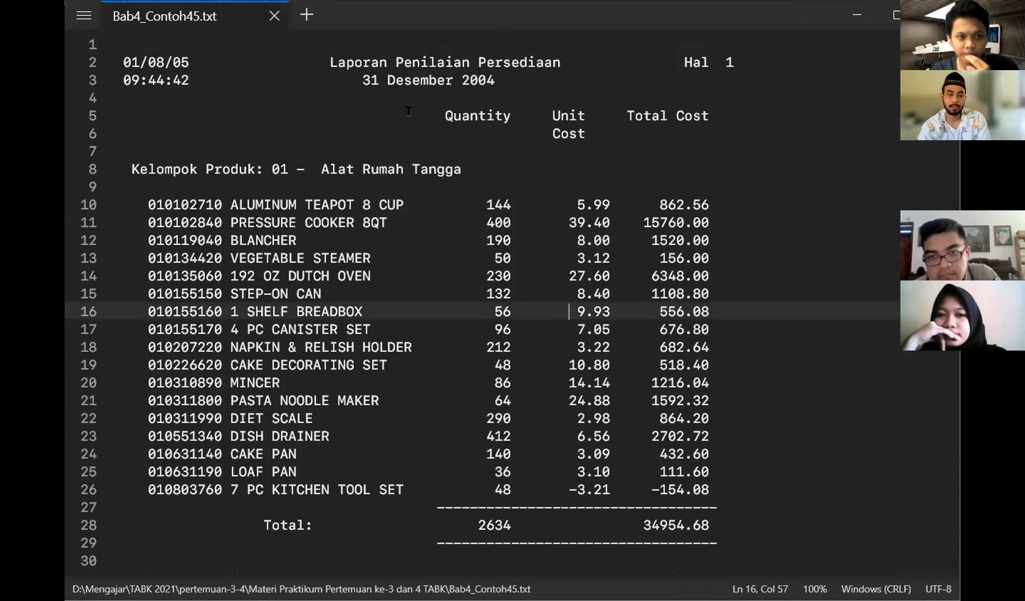
scroll(478, 151, "down", 1)
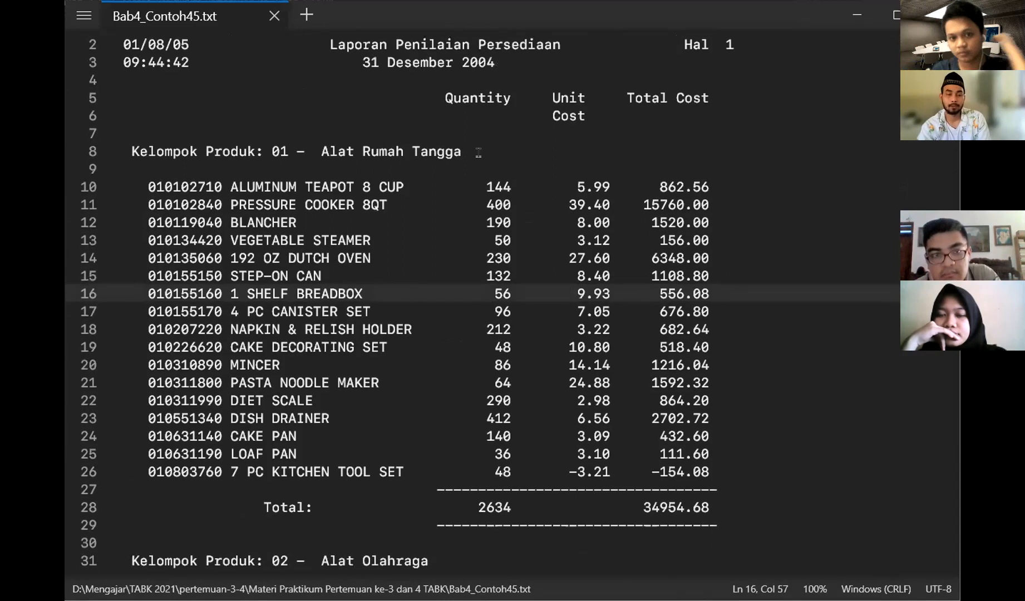
scroll(479, 151, "down", 1)
left_click(387, 125)
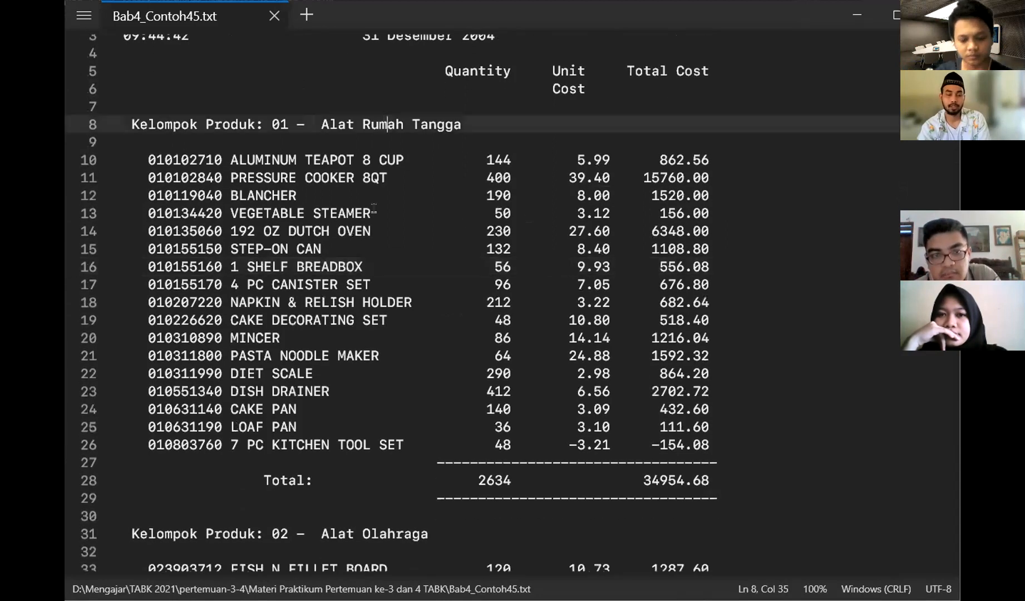
left_click(359, 140)
scroll(407, 255, "down", 2)
scroll(407, 255, "down", 4)
left_click(378, 266)
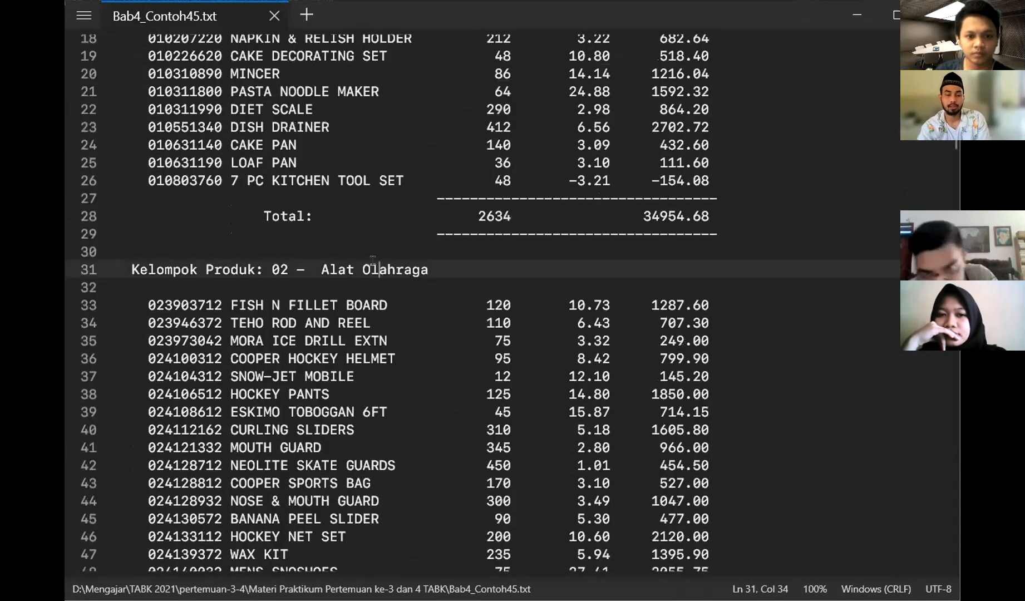
left_click(384, 228)
scroll(405, 277, "down", 3)
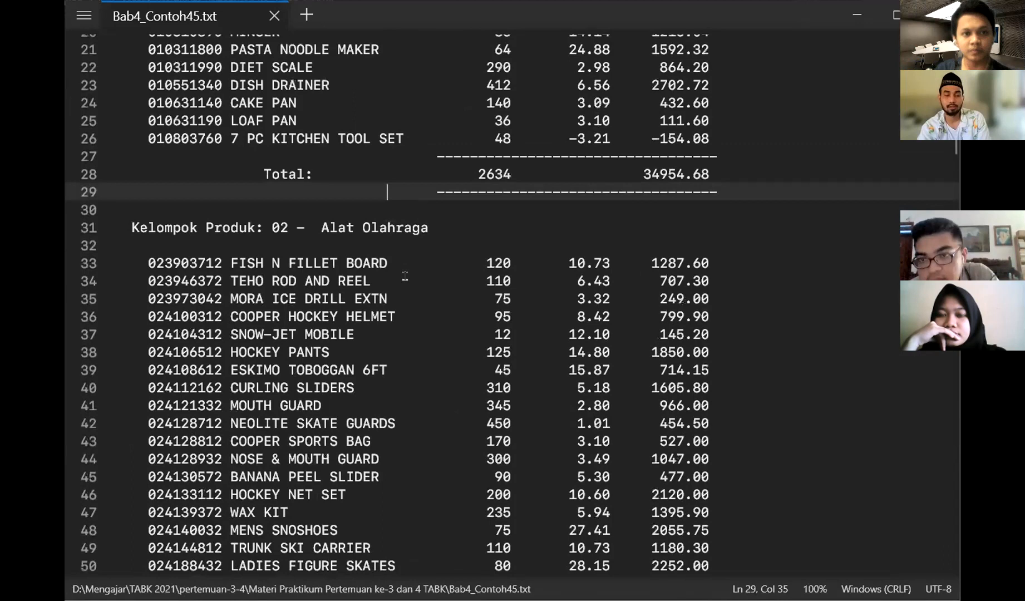
left_click(371, 163)
scroll(371, 163, "down", 2)
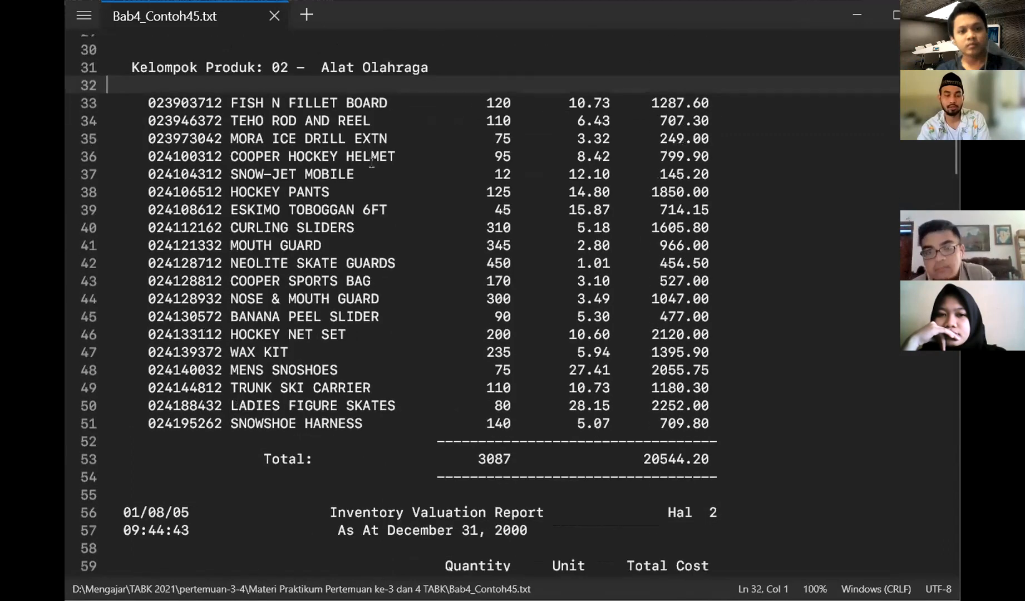
Review the remaining pages and product groups of the inventory report through to the report total, and return to the beginning
scroll(377, 227, "down", 11)
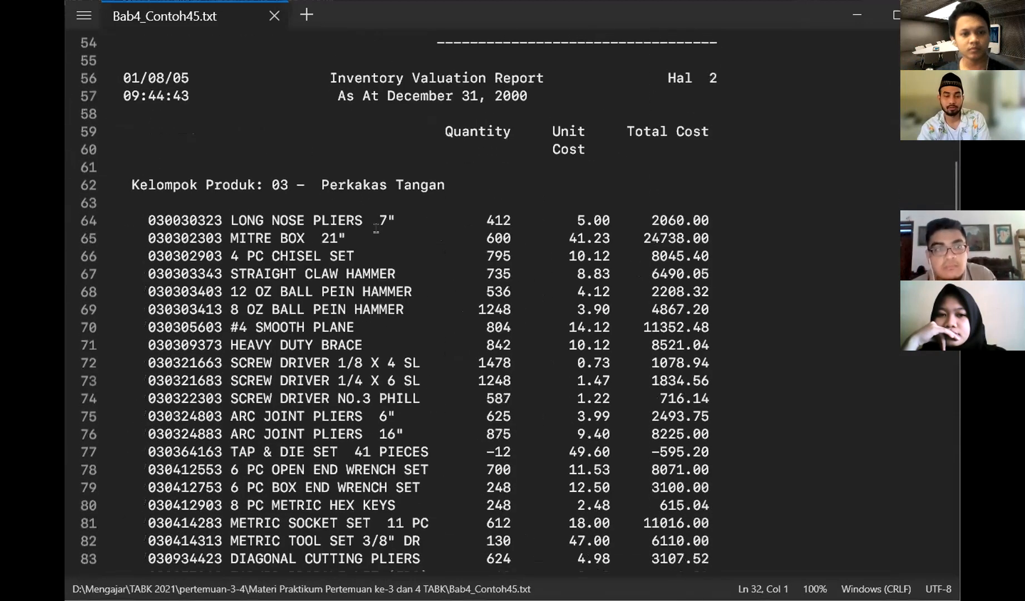
scroll(375, 228, "down", 15)
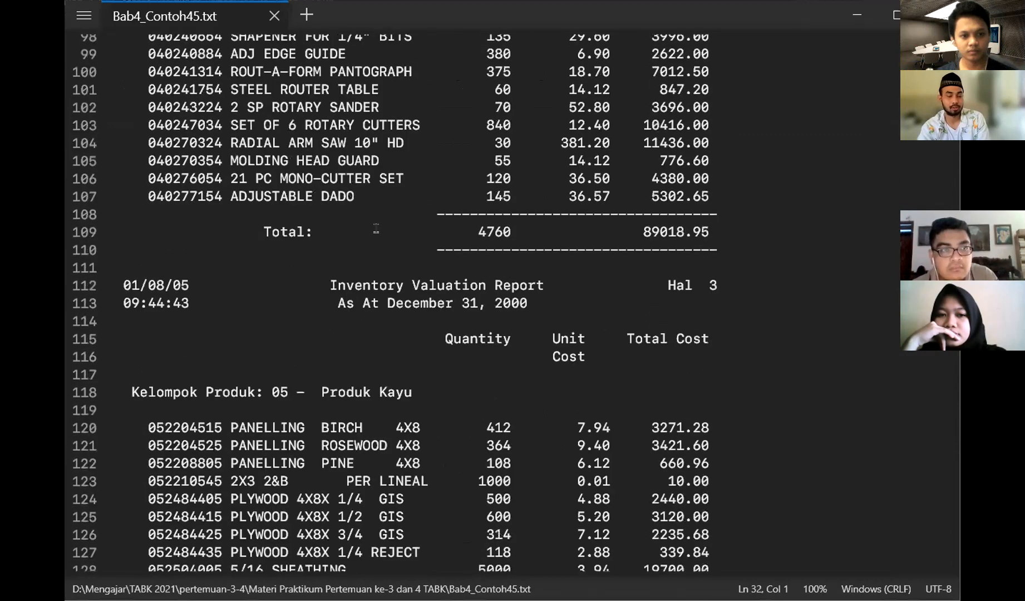
scroll(376, 228, "down", 13)
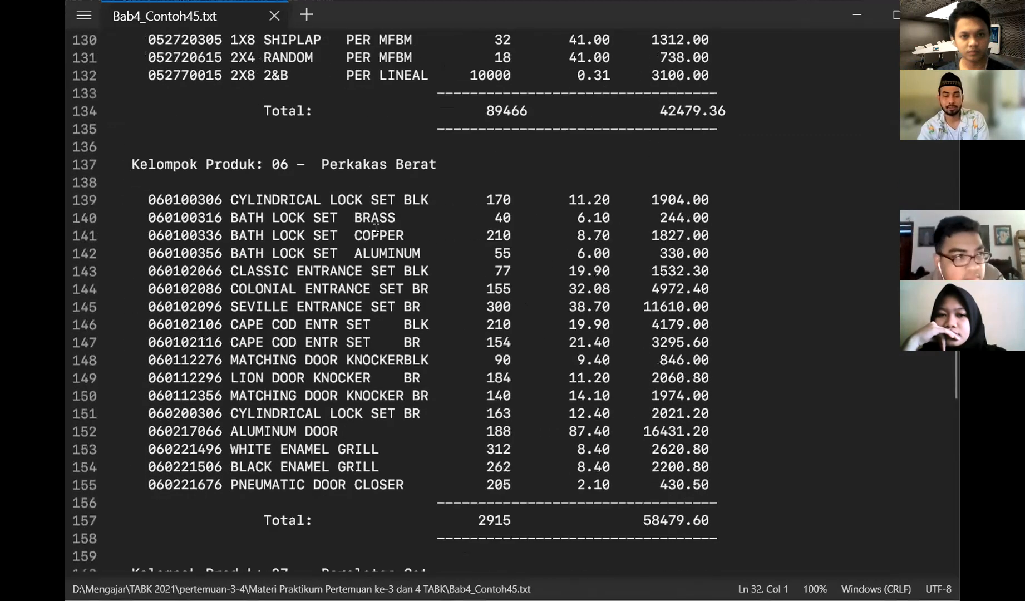
scroll(376, 228, "down", 7)
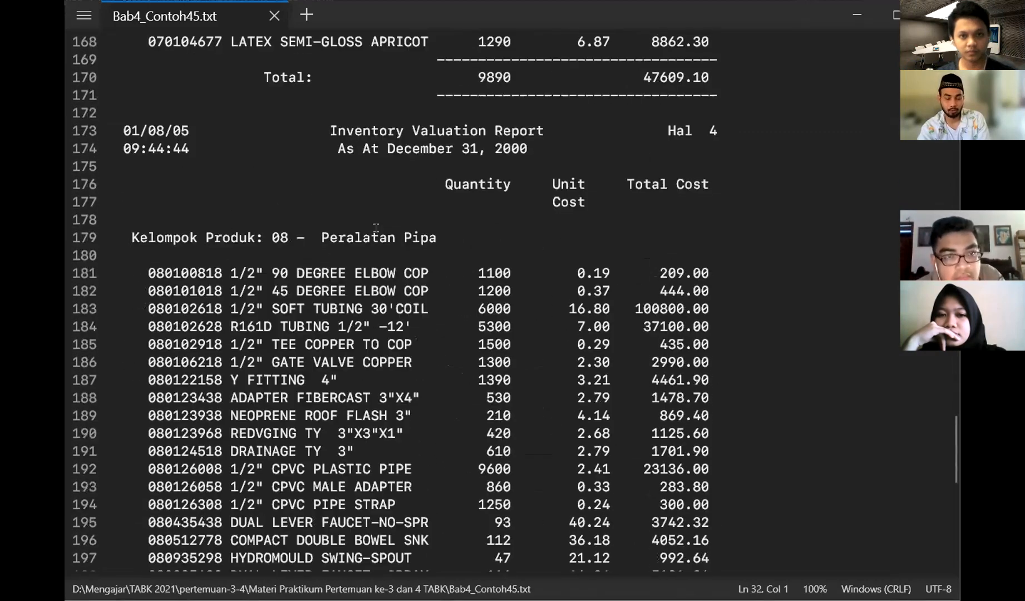
scroll(376, 228, "down", 2)
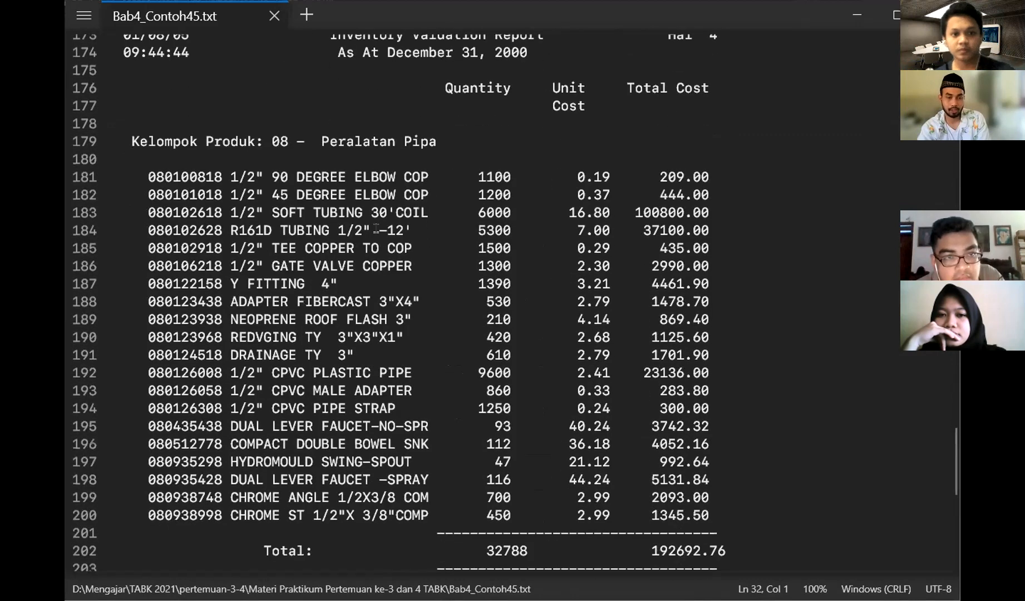
scroll(376, 228, "up", 6)
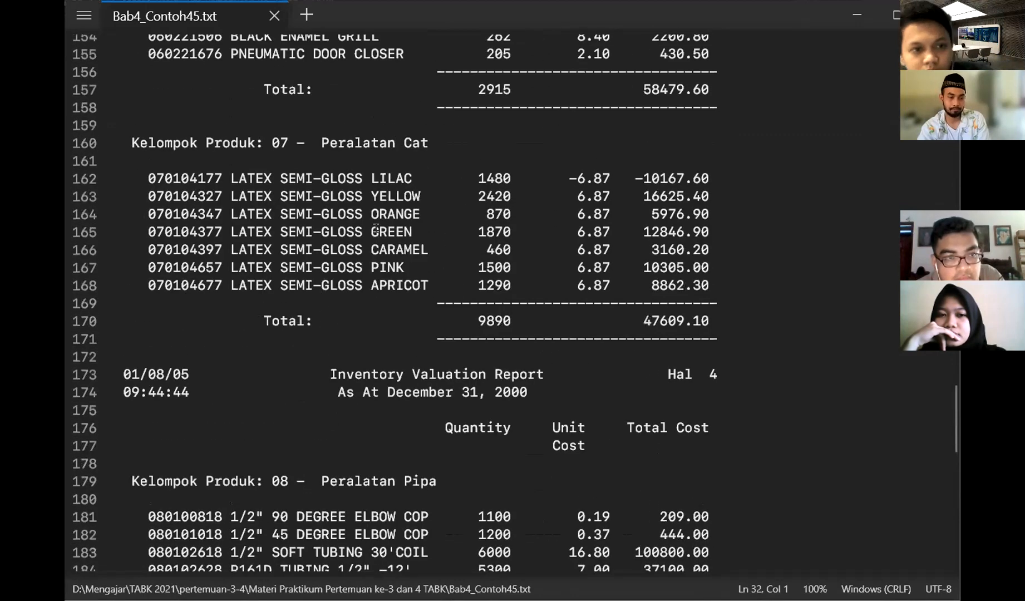
scroll(376, 228, "down", 14)
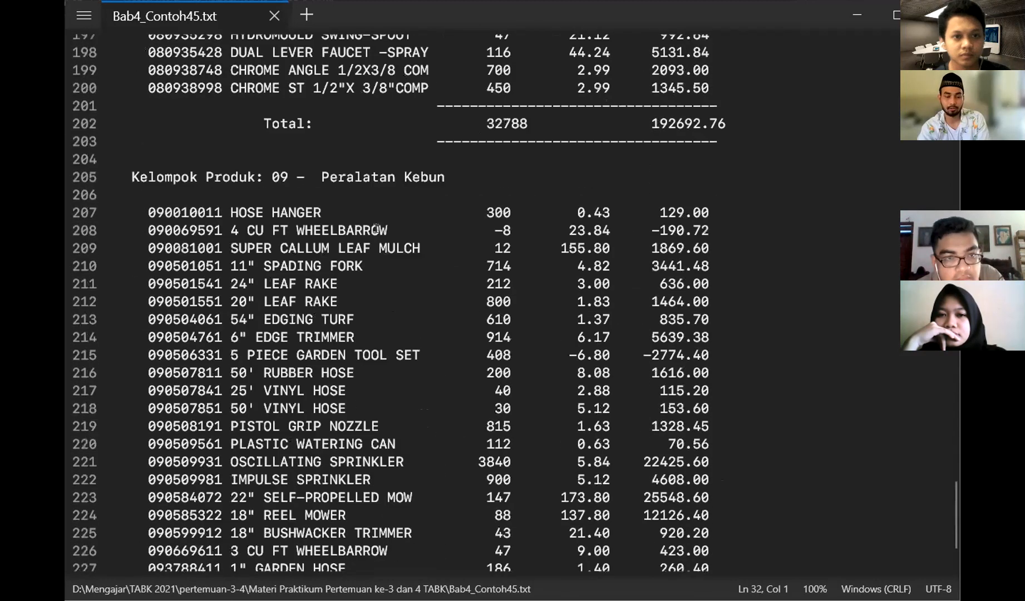
scroll(376, 228, "down", 3)
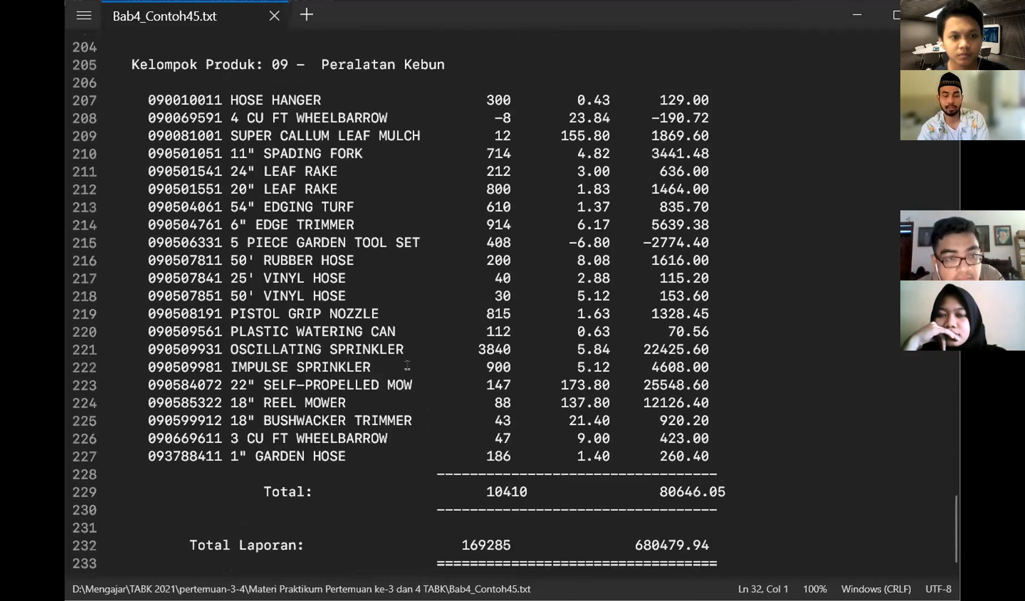
scroll(408, 365, "up", 17)
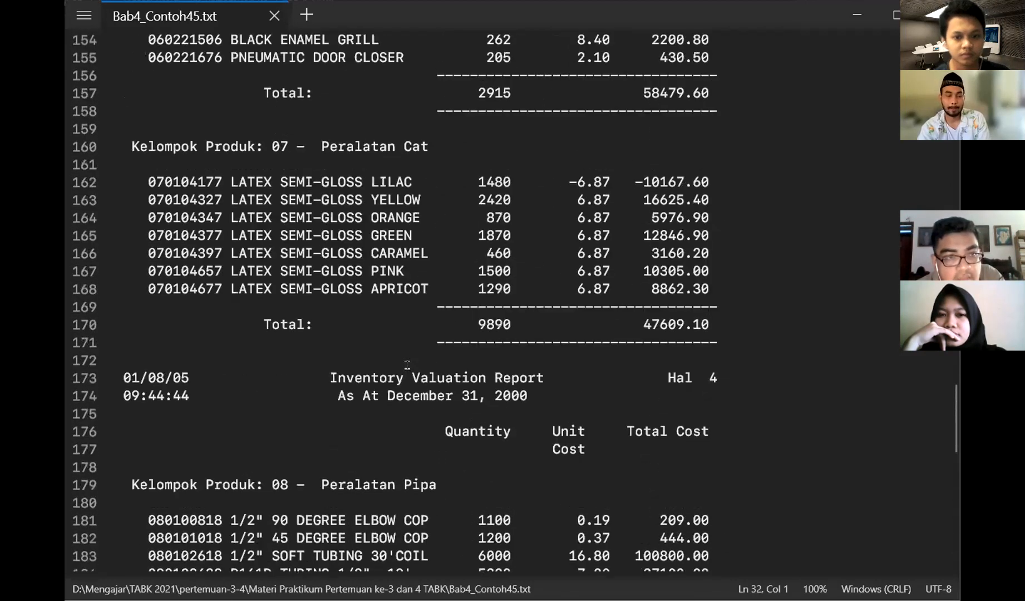
scroll(407, 365, "up", 5)
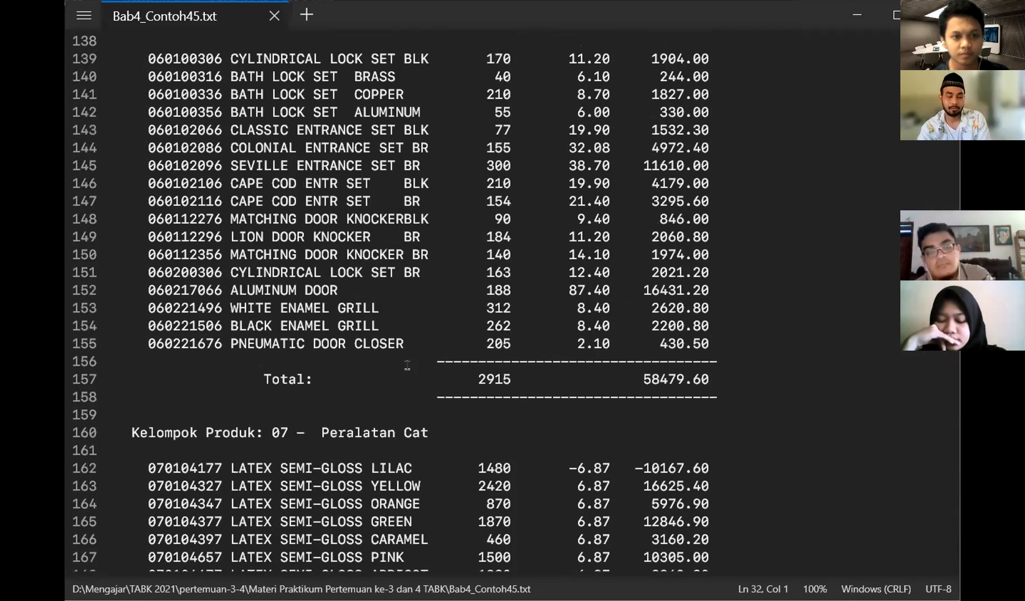
scroll(407, 365, "up", 15)
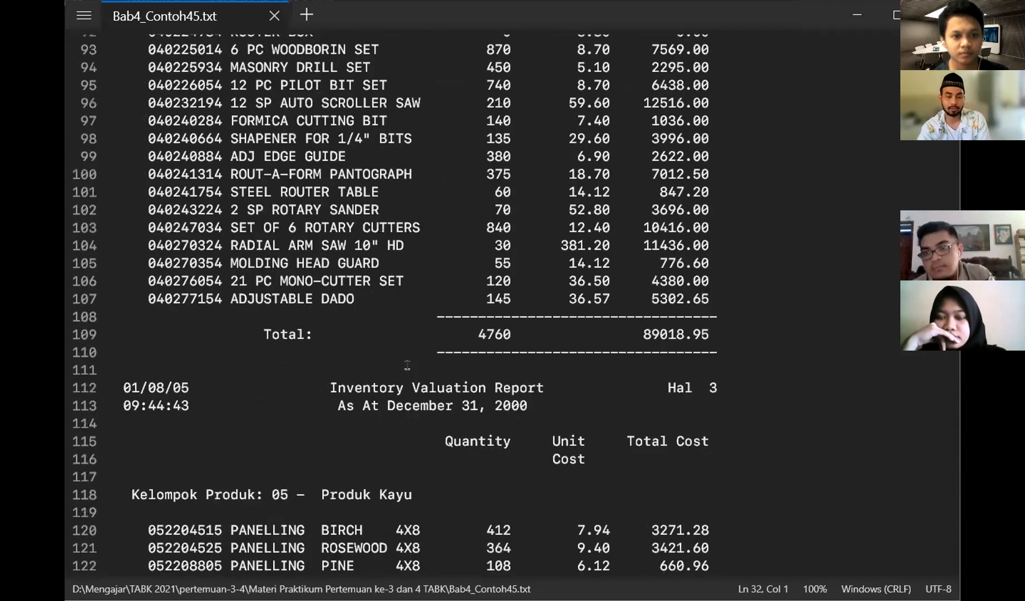
scroll(407, 365, "up", 20)
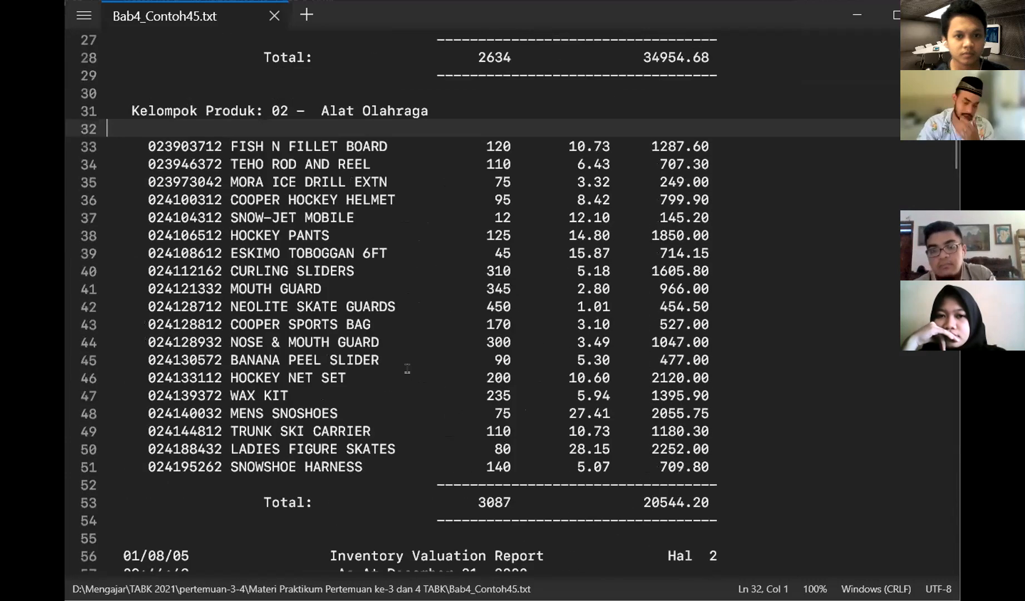
scroll(407, 367, "up", 9)
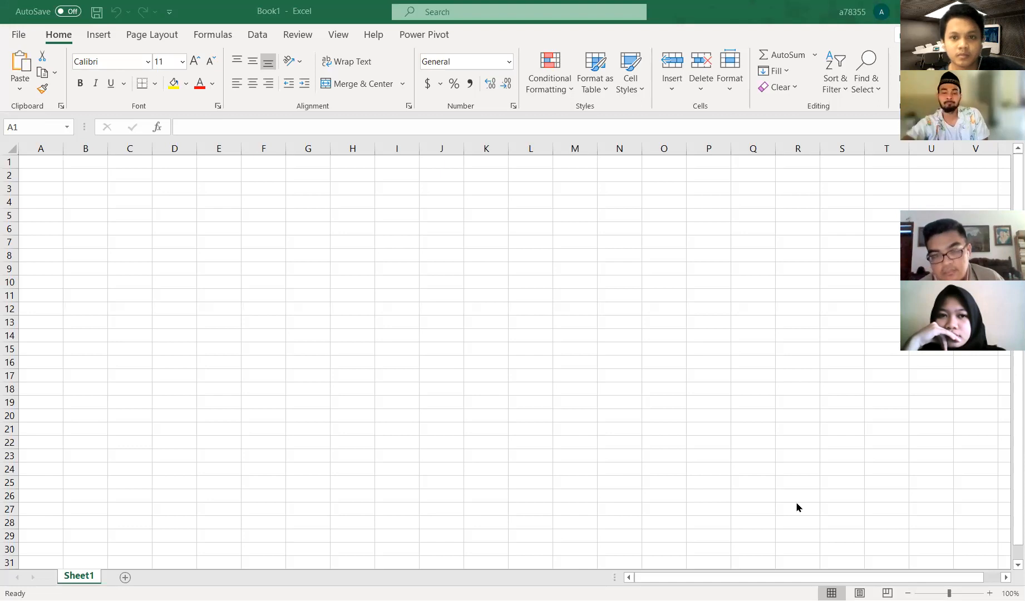
In Excel, start a text file import and browse to the folder "D:\Mengajar\TABK 2021\pertemuan-3-4\Materi Praktikum Pertemuan ke-3 dan 4 TABK"
left_click(266, 36)
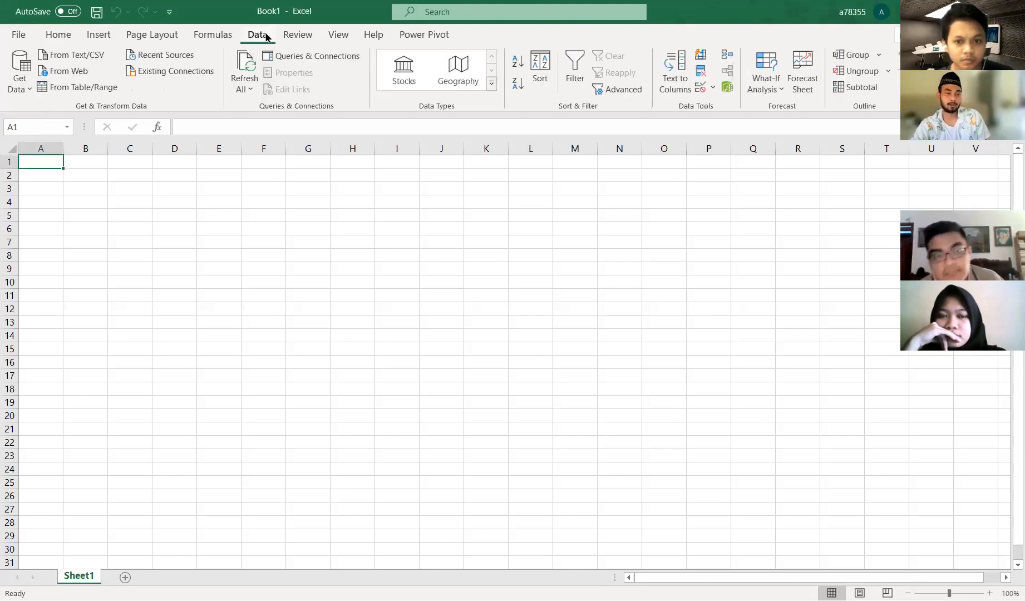
left_click(20, 84)
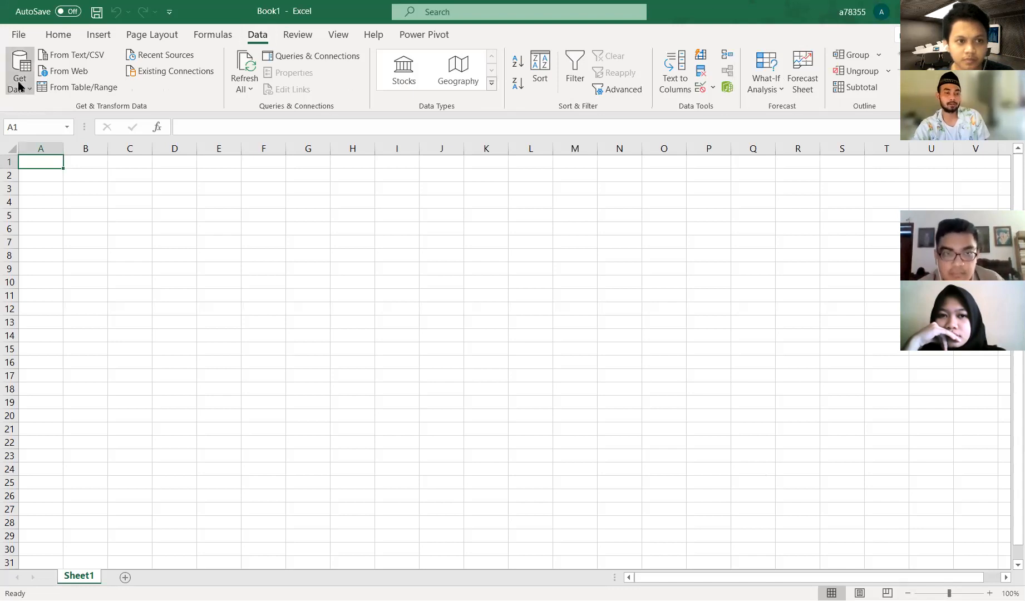
mouse_move(78, 120)
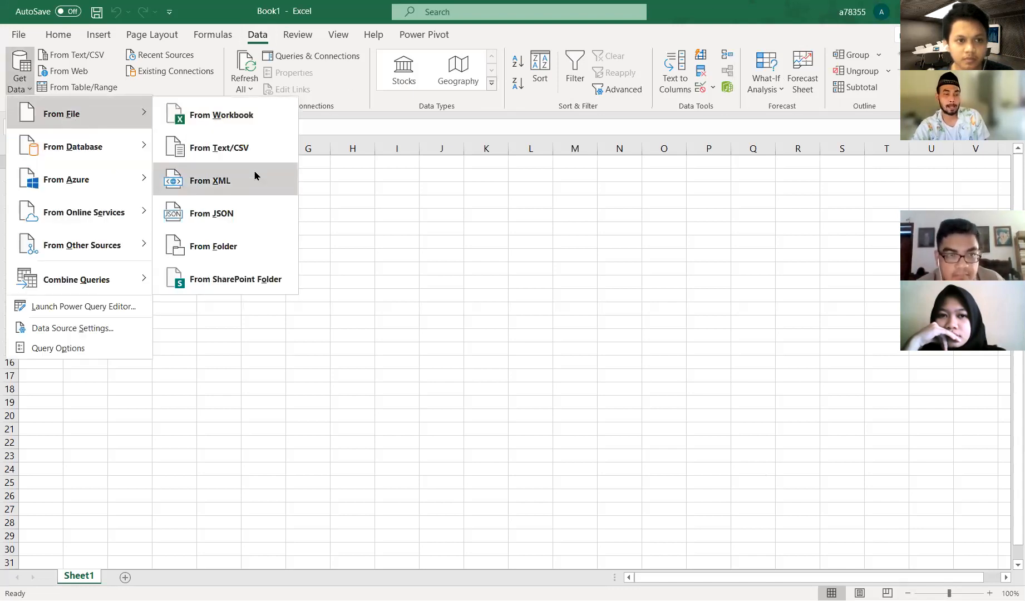
left_click(271, 146)
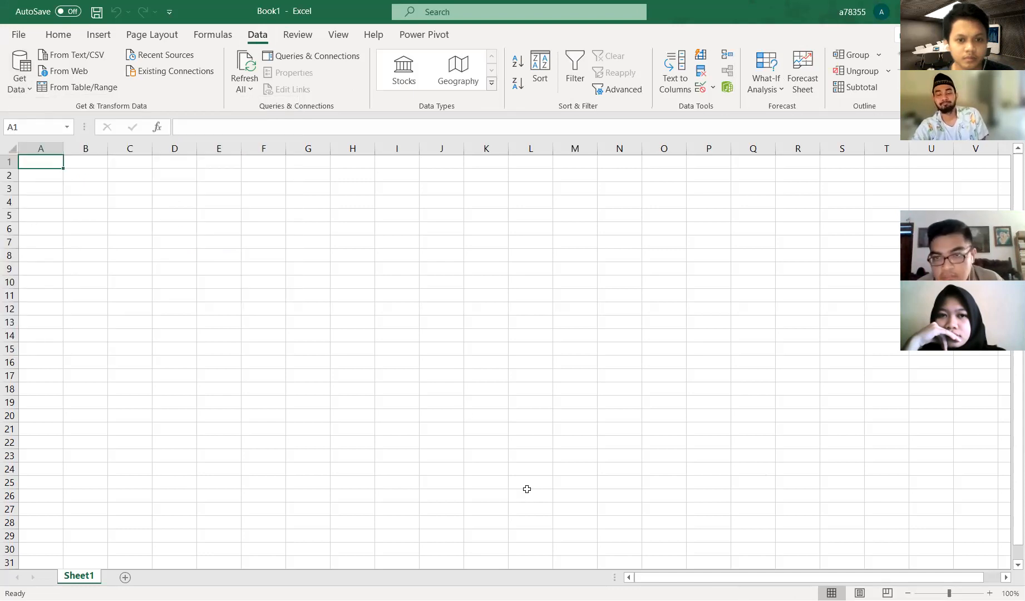
key("alt")
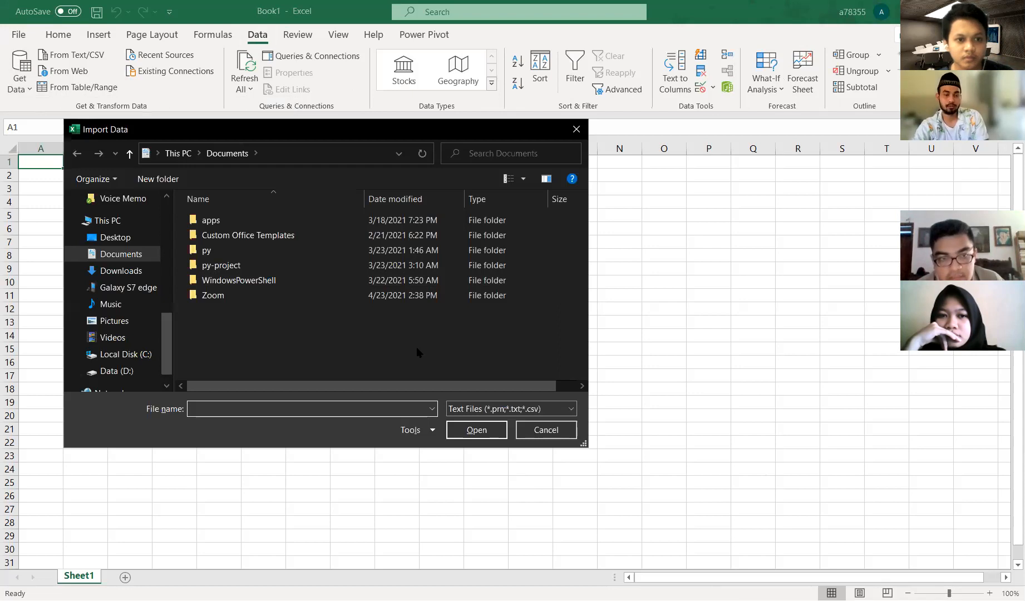
key("alt+Tab")
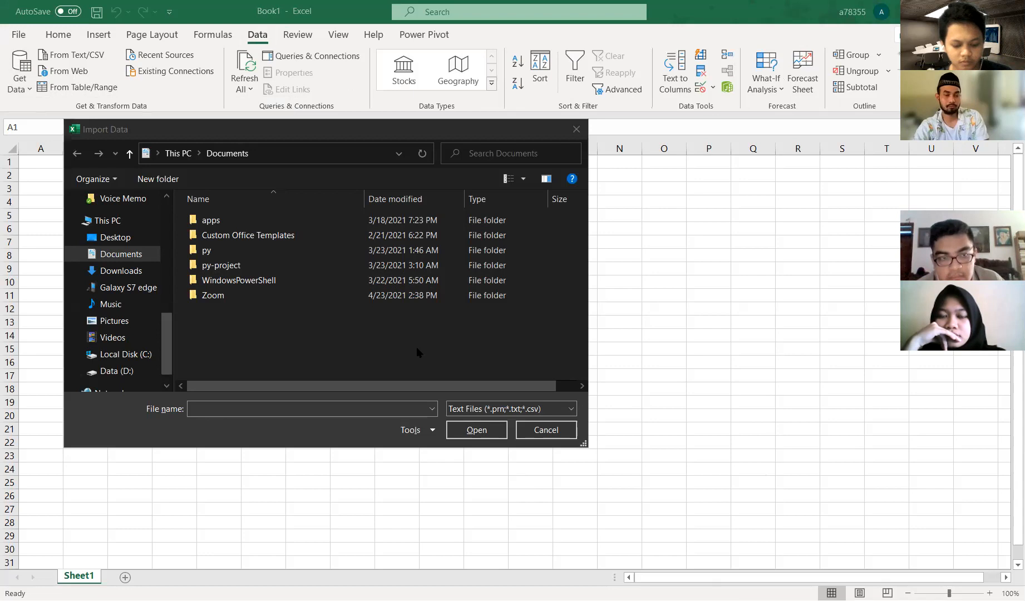
left_click(333, 155)
key("ctrl+v")
key("Return")
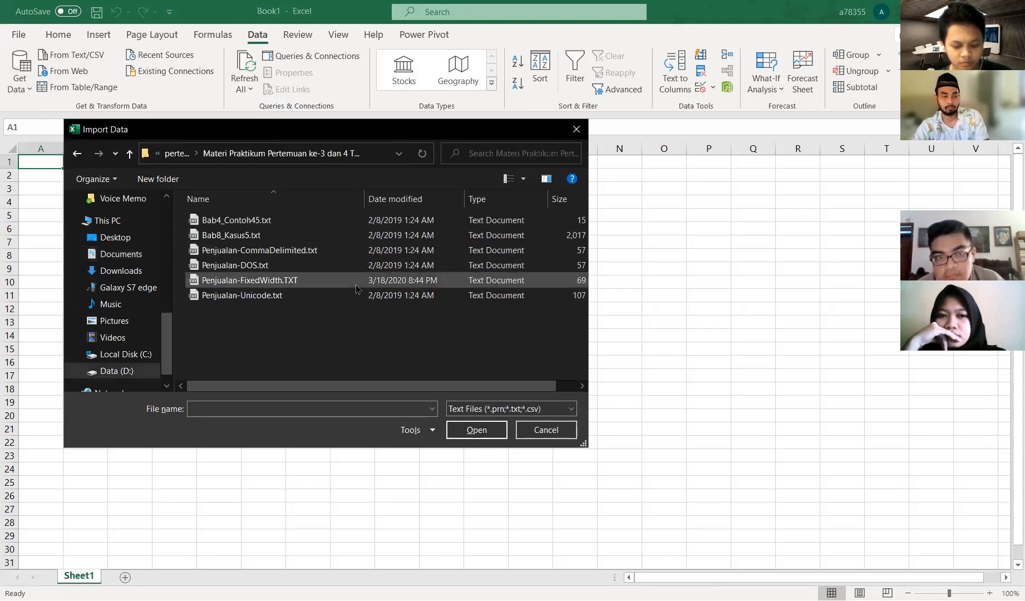
Import Bab8_Kasus5.txt and load its data into the workbook as a table
left_click(374, 236)
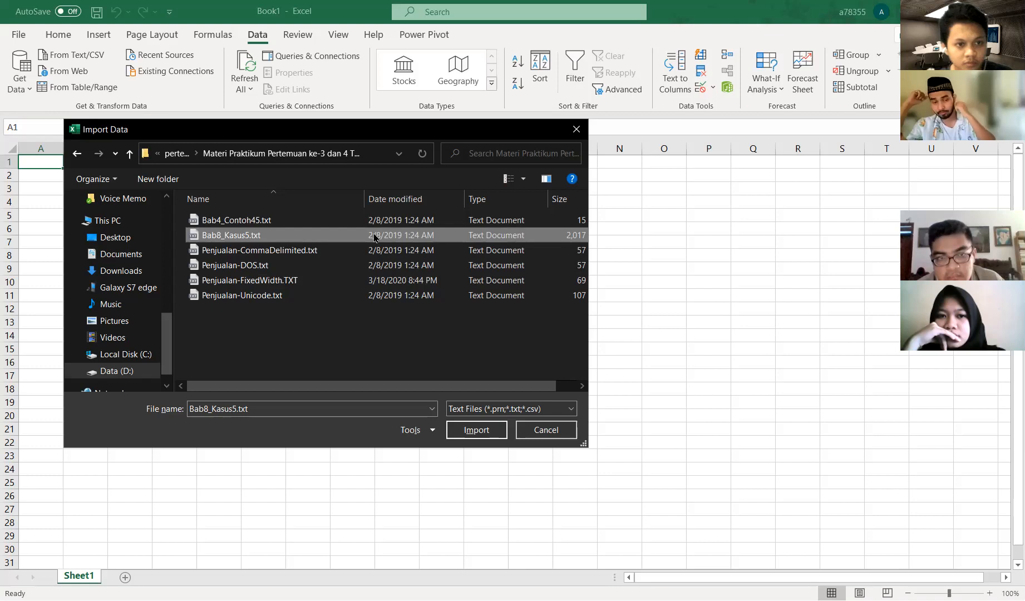
left_click(471, 437)
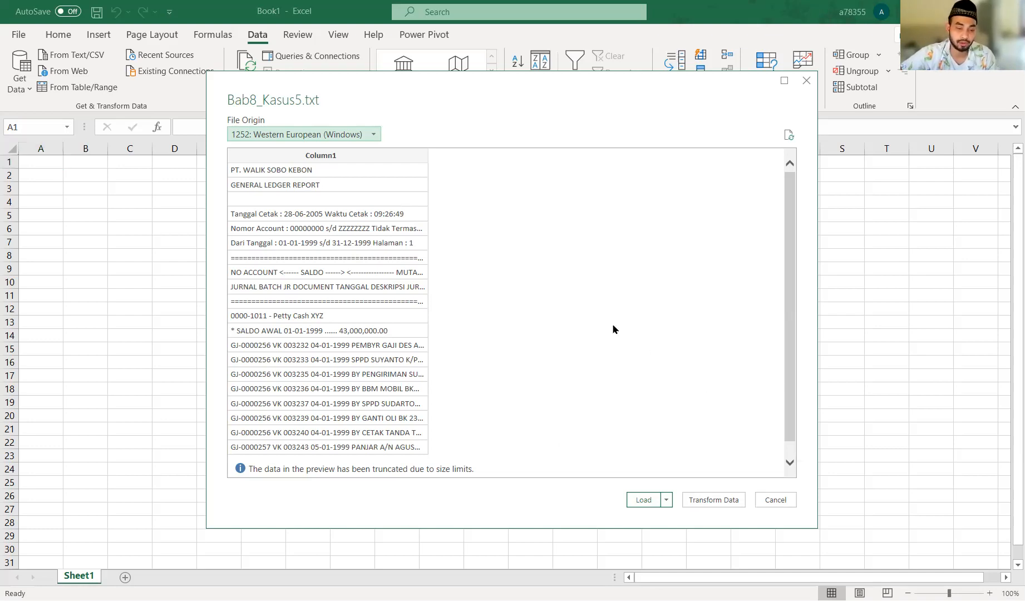
left_click(644, 500)
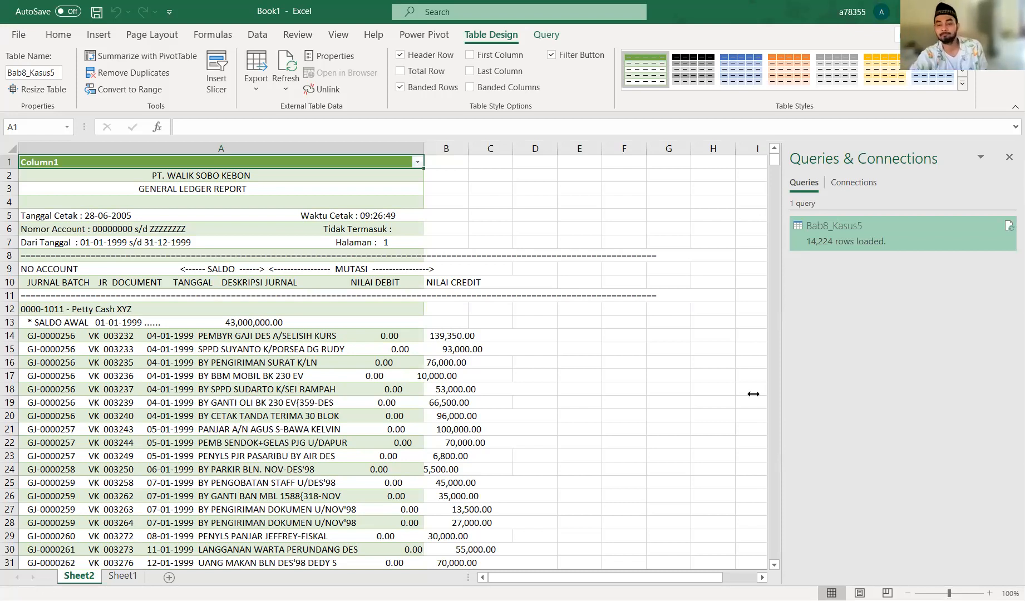
Delete the Bab8_Kasus5 query while keeping the loaded table, close the queries list and select cell A8
right_click(983, 241)
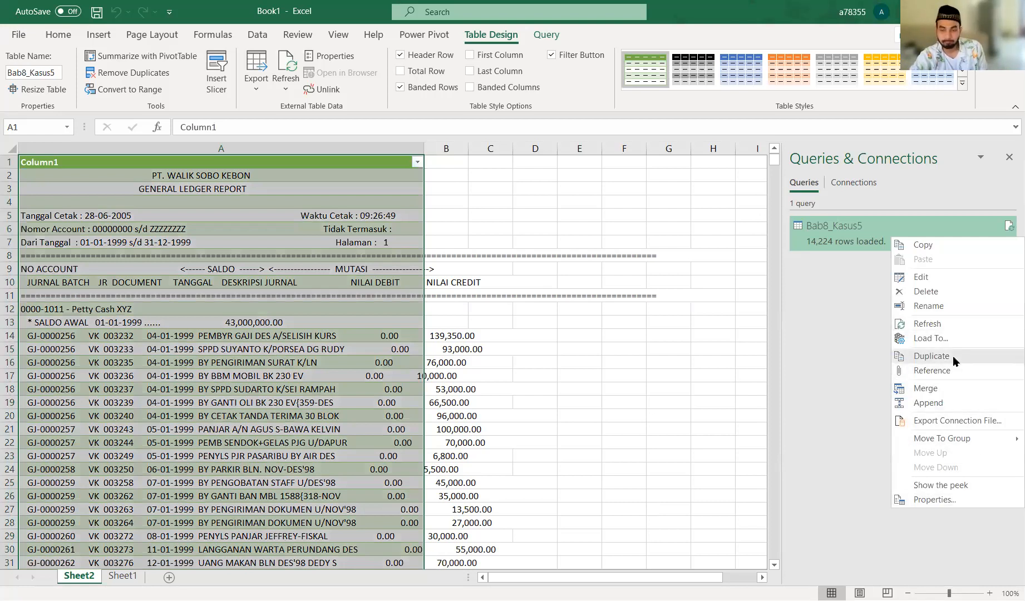
left_click(939, 291)
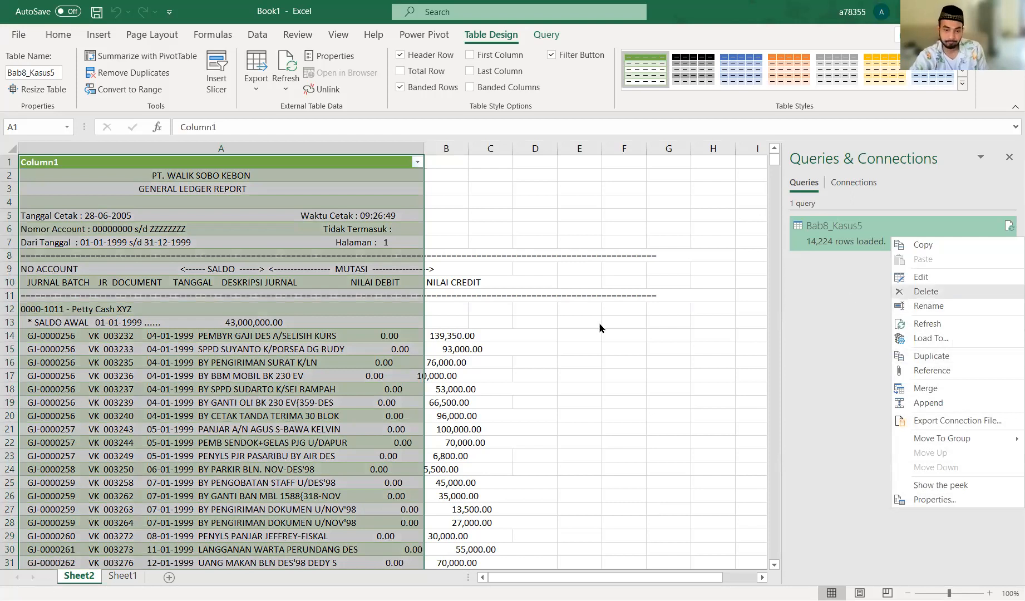
left_click(579, 334)
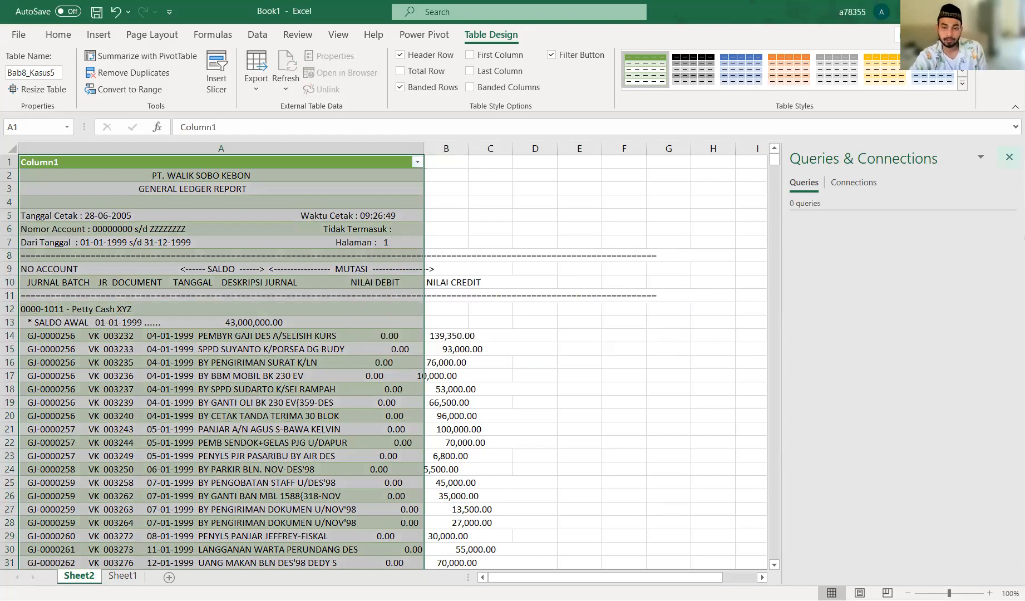
left_click(1009, 157)
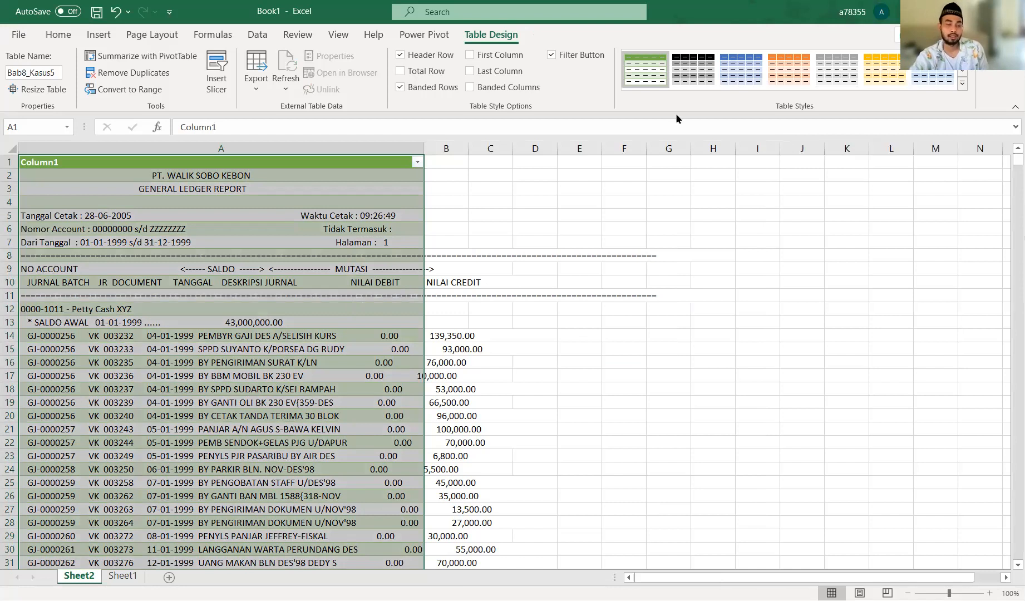
left_click(252, 251)
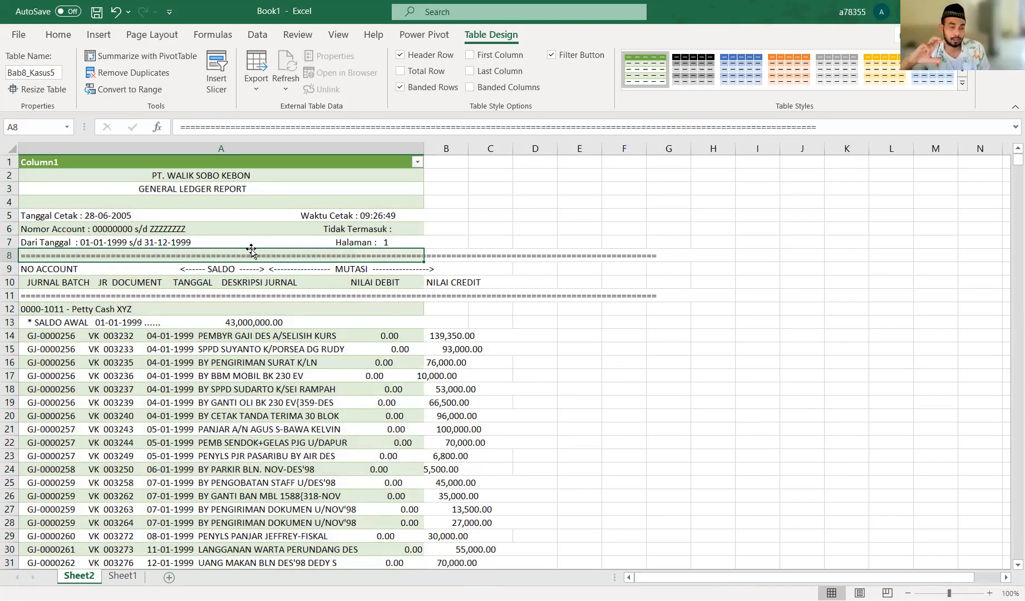
Clear the table style from the imported general ledger report and convert the table to a normal range
left_click(232, 161)
left_click(248, 218)
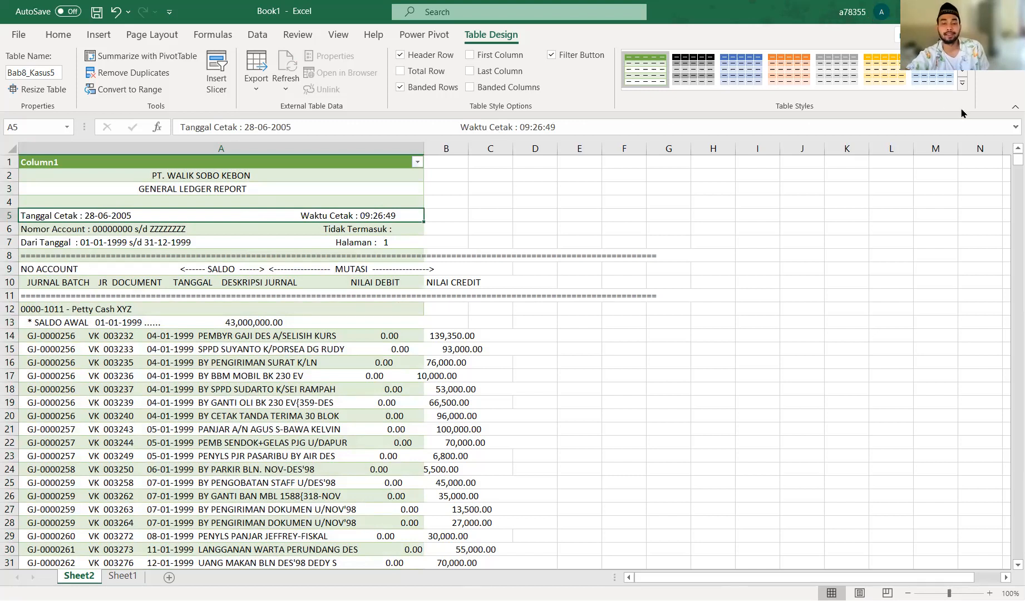
left_click(962, 89)
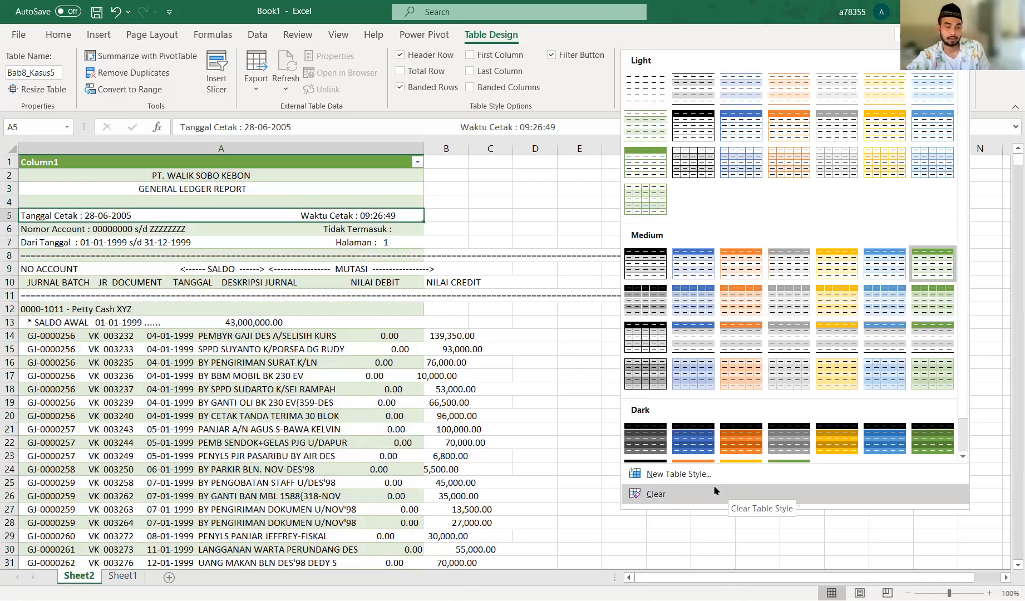
left_click(716, 491)
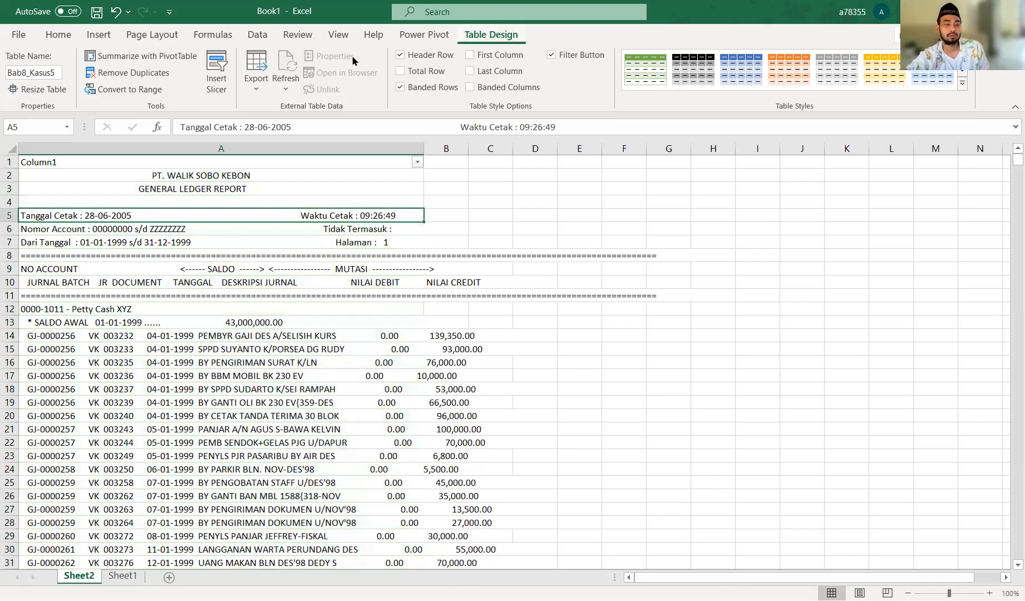
left_click(141, 95)
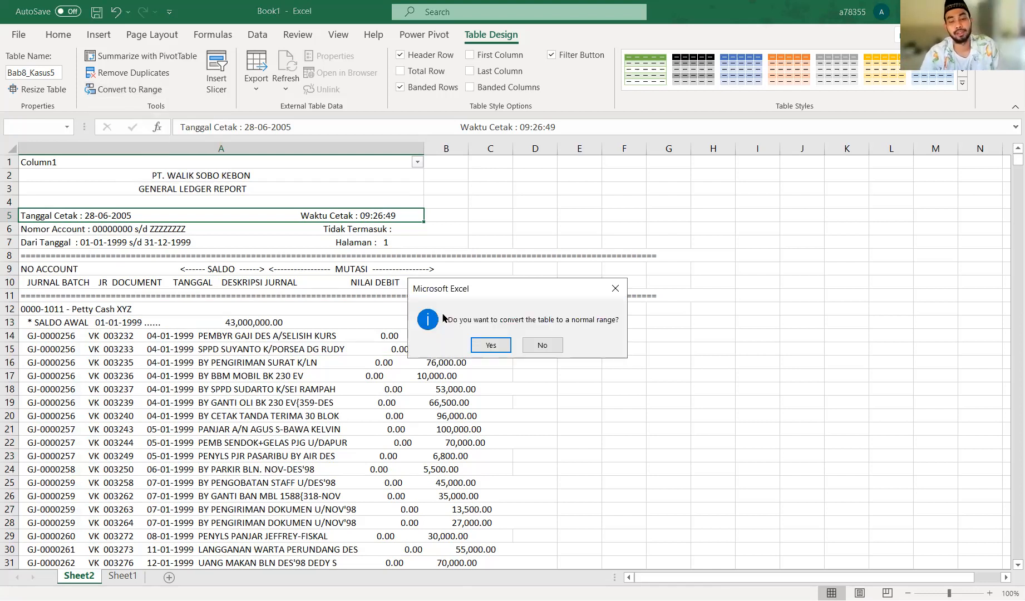
left_click(490, 344)
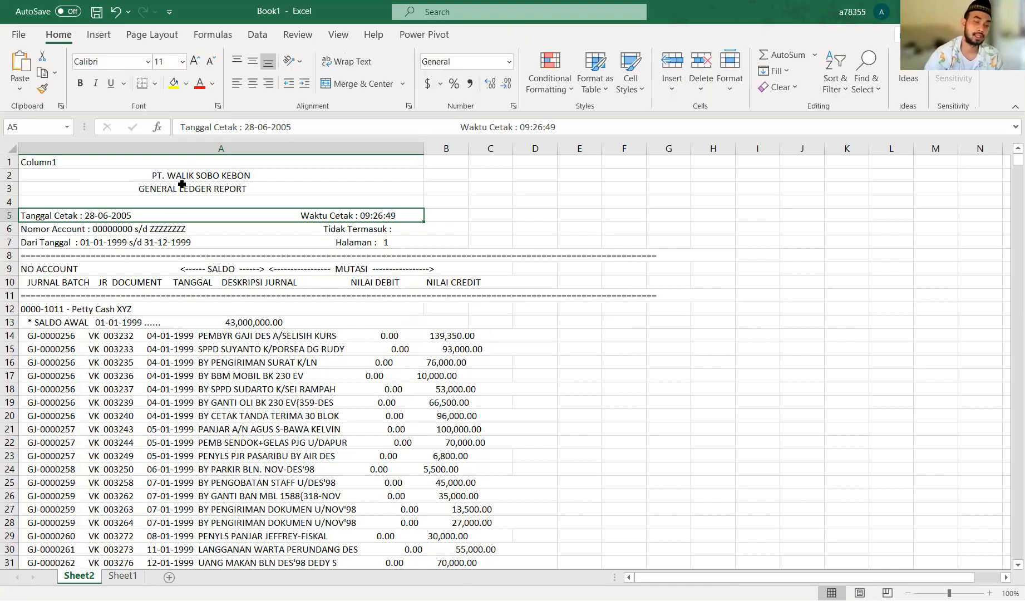
Go through the report's title and print-information lines in rows 1 to 6 of column A
left_click(196, 162)
key("Down")
key("Down")
key("Down")
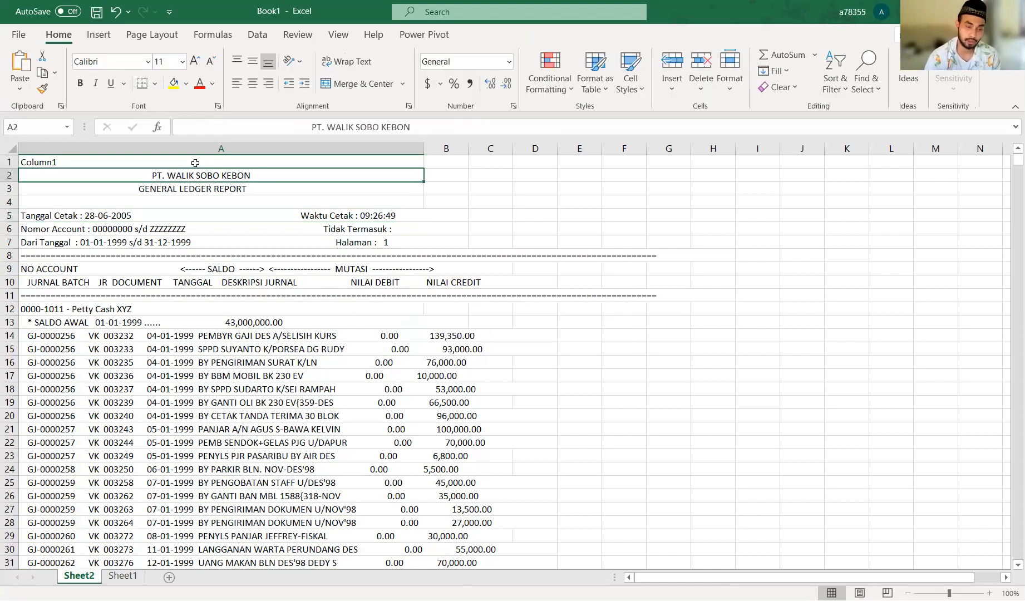
key("Up")
key("Up")
key("Down")
key("Down")
key("Up")
key("Up")
key("Down")
key("Up")
key("Down")
key("Up")
key("Down")
key("Down")
key("Up")
key("Up")
key("Down")
key("Down")
key("Down")
key("Down")
key("Down")
key("Up")
key("Up")
key("Down")
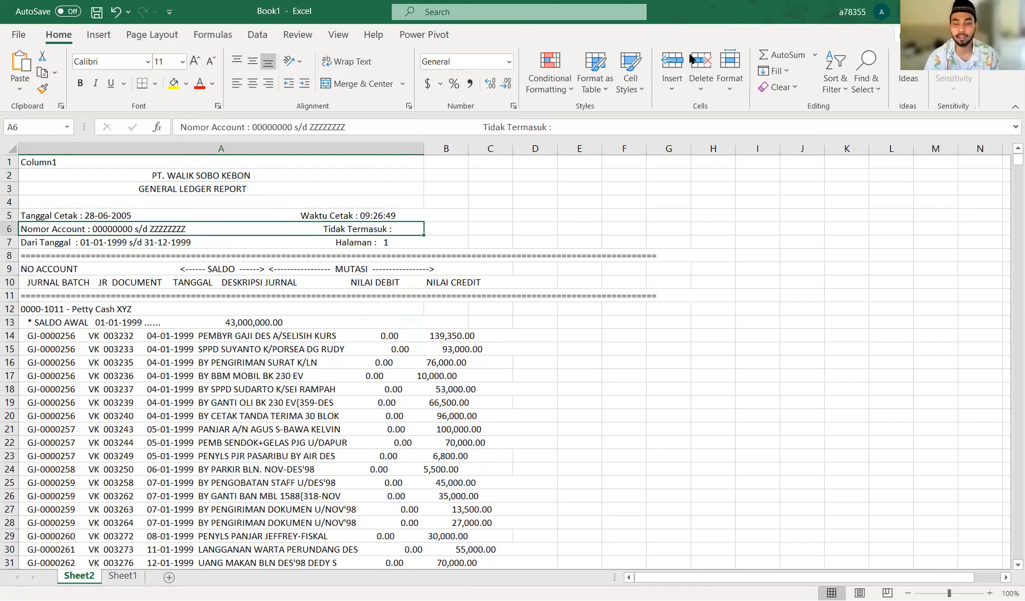
mouse_move(572, 32)
left_mouse_down()
mouse_move(462, 37)
mouse_move(504, 15)
left_mouse_up()
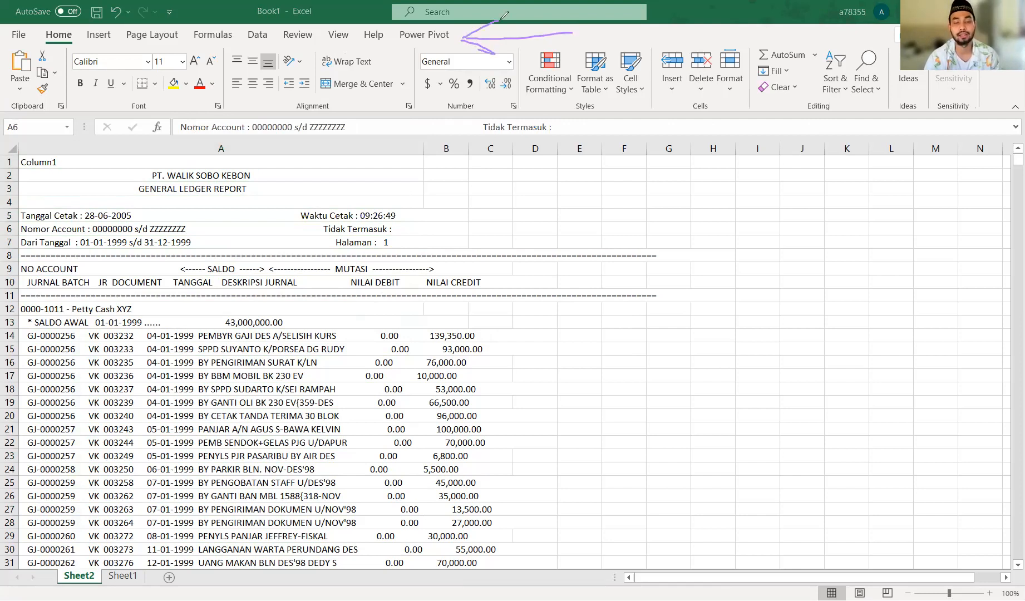
left_click(679, 99)
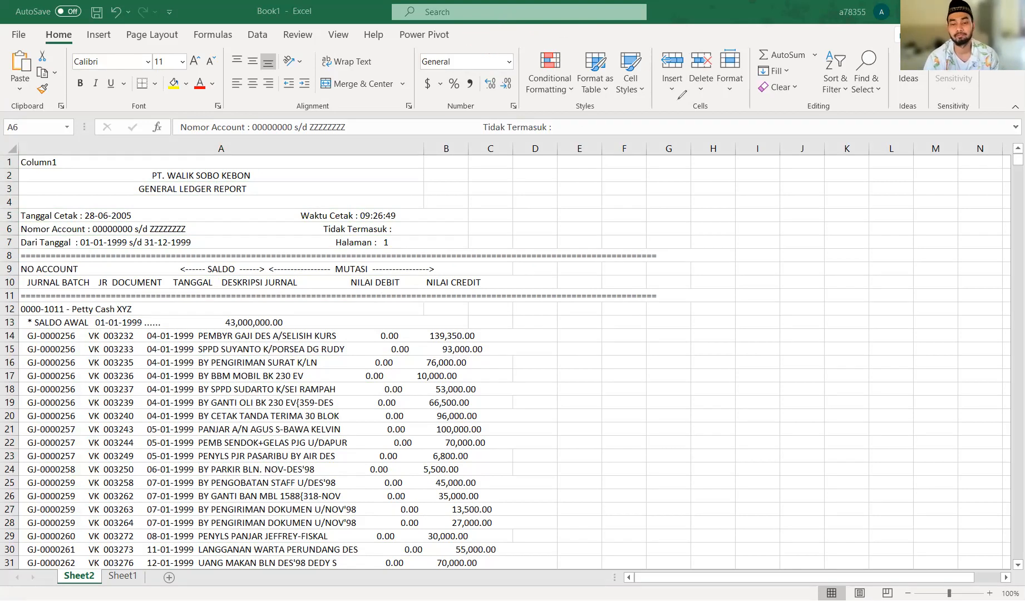
Examine the page header lines, separator lines and column heading rows above the first account, ending at row 10
left_click(120, 370)
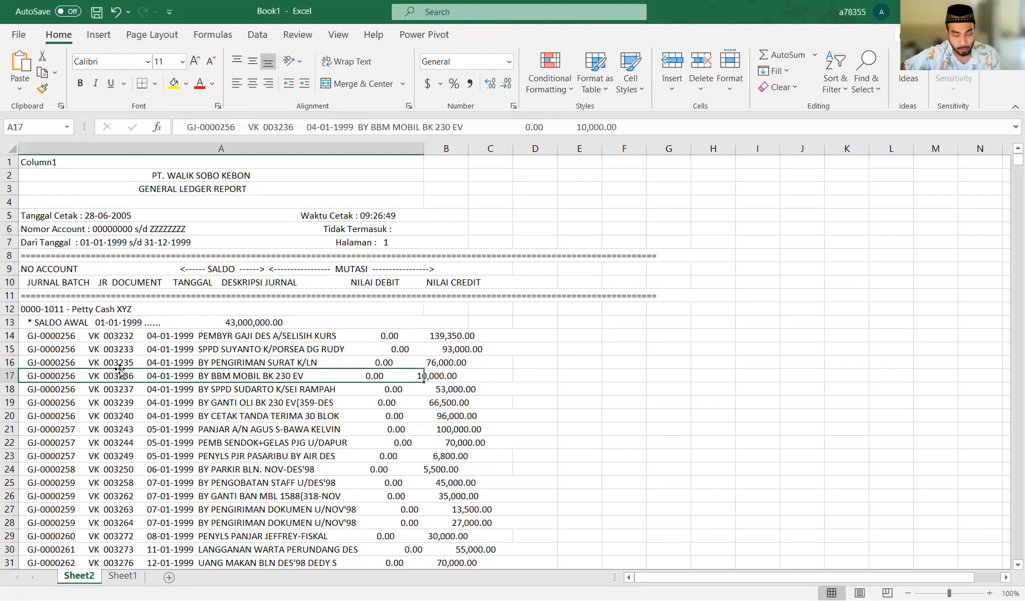
left_click(120, 368)
key("Up")
key("Up")
key("Up")
key("Up")
key("Up")
key("Up")
key("Up")
key("Up")
key("Up")
key("Up")
key("Up")
key("Up")
key("Up")
key("Up")
key("Up")
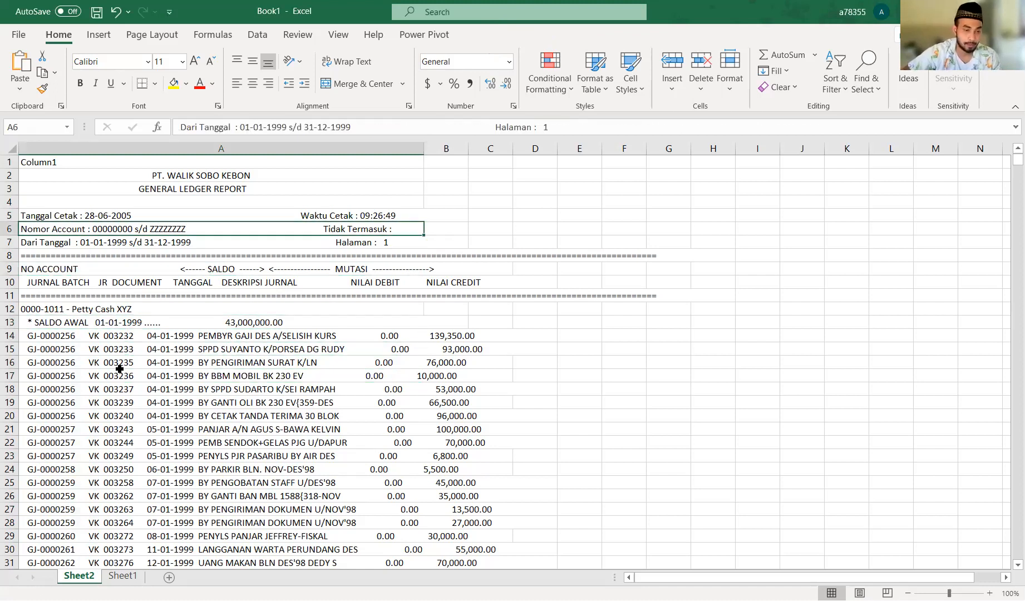
key("Down")
key("Down")
key("Down")
key("Down")
key("Down")
key("Down")
key("Down")
key("Up")
key("Up")
key("Up")
key("Up")
key("Up")
key("Up")
key("Up")
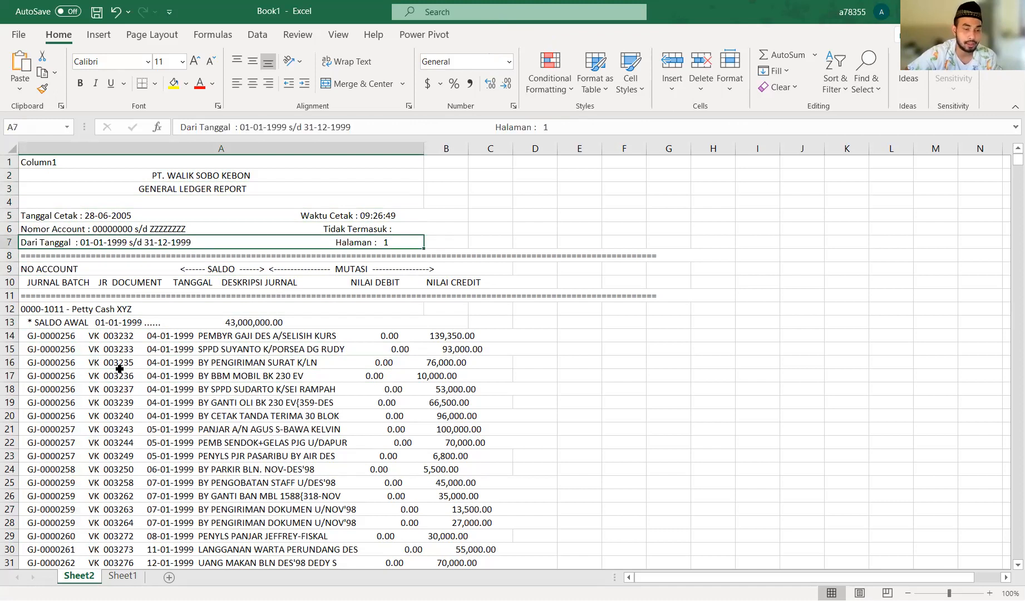
key("Down")
key("Down")
key("Down")
key("Down")
key("Down")
key("Down")
key("Down")
key("Down")
key("Down")
key("Down")
key("Down")
key("Down")
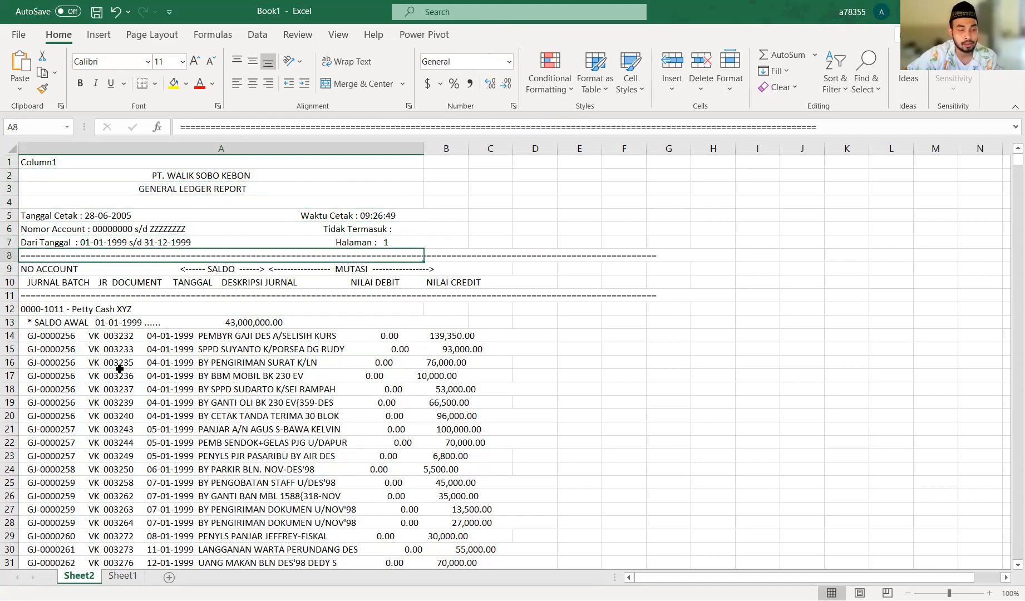
key("Up")
key("Up")
key("Up")
key("Up")
key("Up")
key("Up")
key("Up")
key("Up")
key("Up")
key("Up")
key("Up")
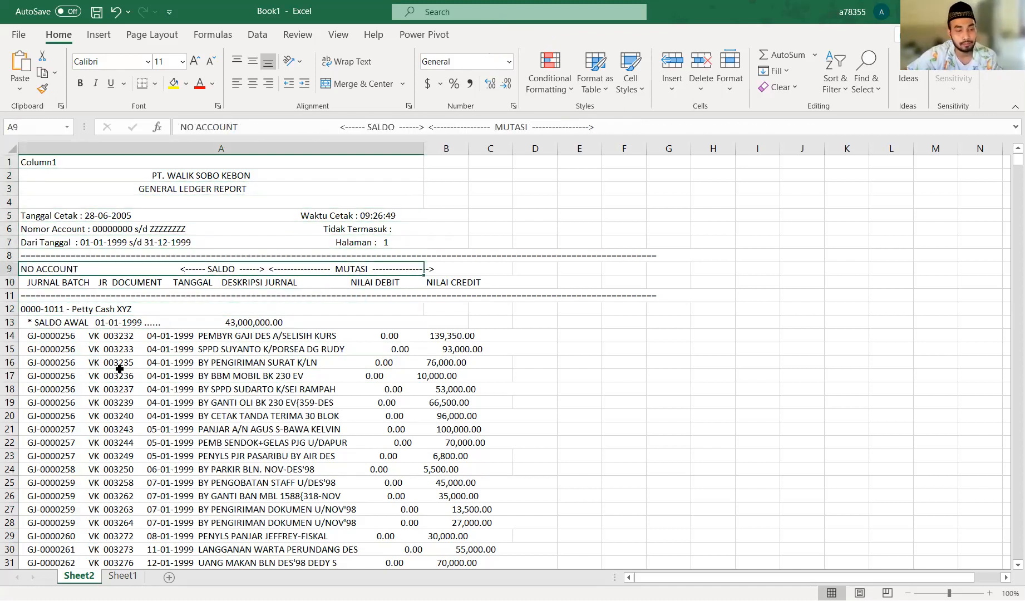
key("Down")
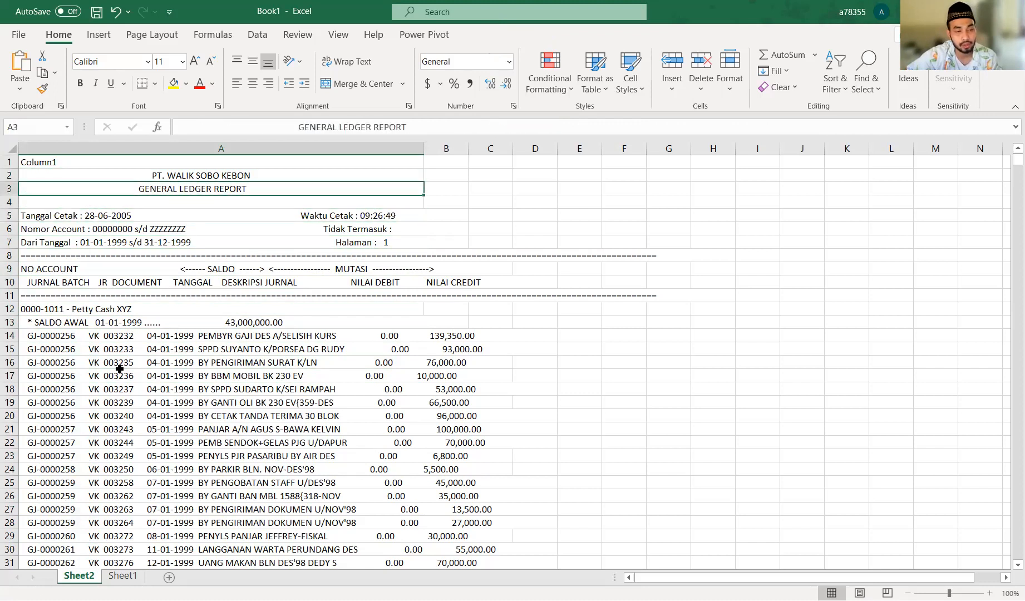
key("Down")
key("Up")
key("Down")
key("Down")
key("Down")
key("Down")
key("Up")
key("Up")
key("Down")
key("Down")
key("Down")
key("Down")
key("Down")
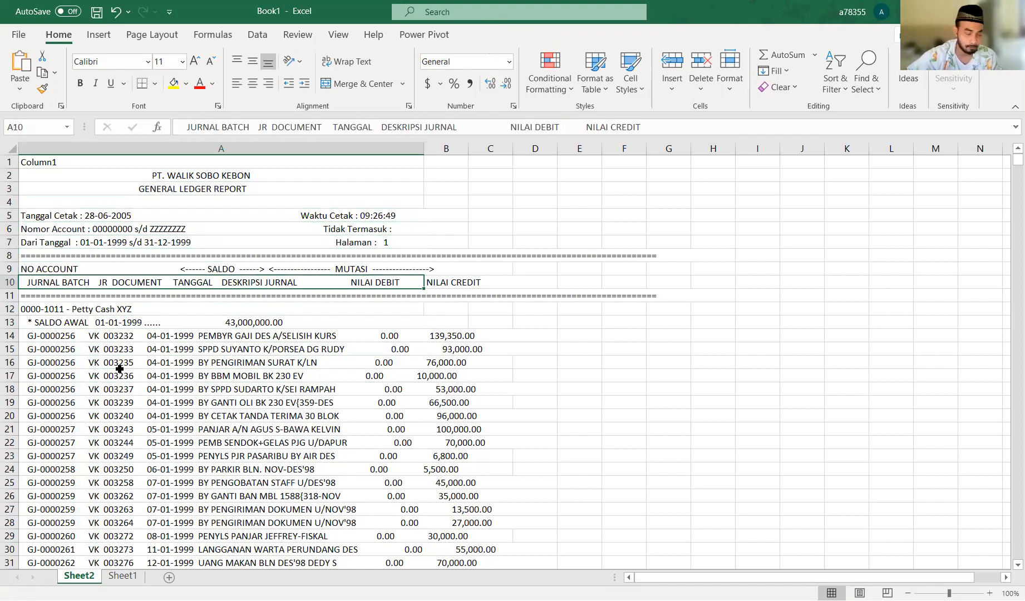
Copy the entire column heading text of cell A10, from JURNAL BATCH through NILAI CREDIT
left_click(9, 282)
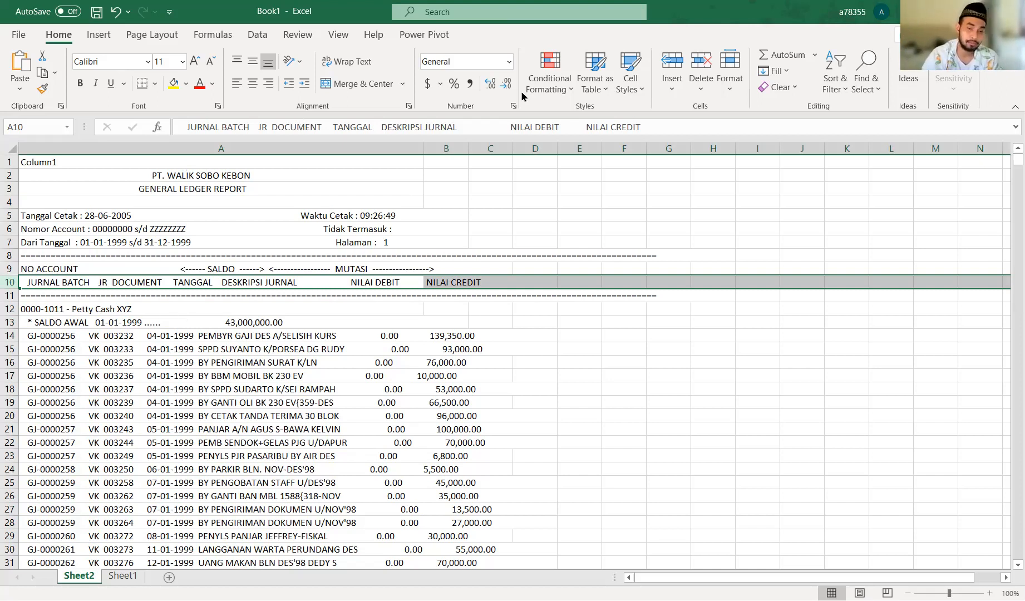
left_click(506, 127)
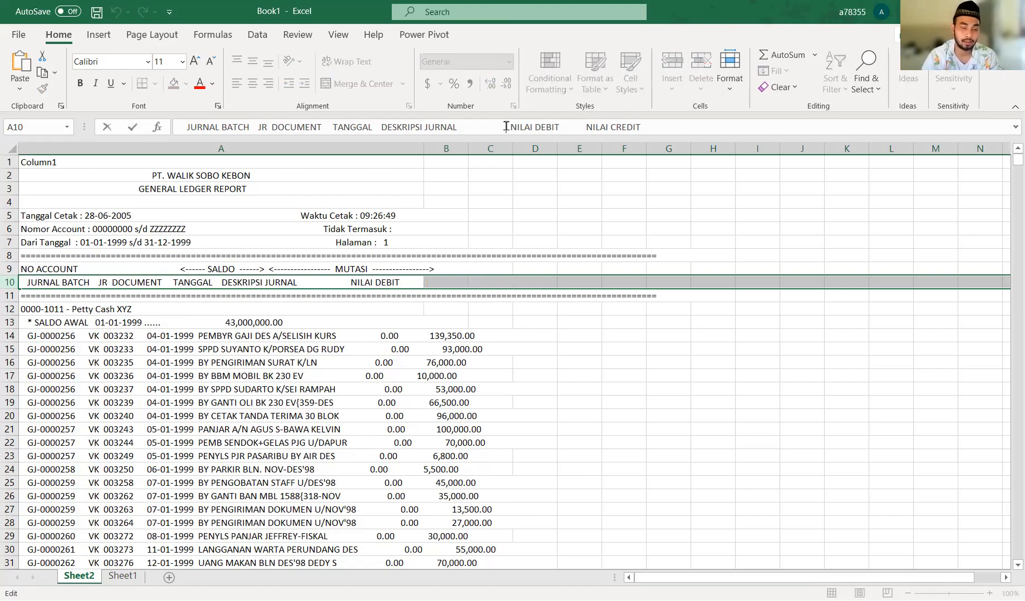
key("ctrl+a")
key("ctrl+c")
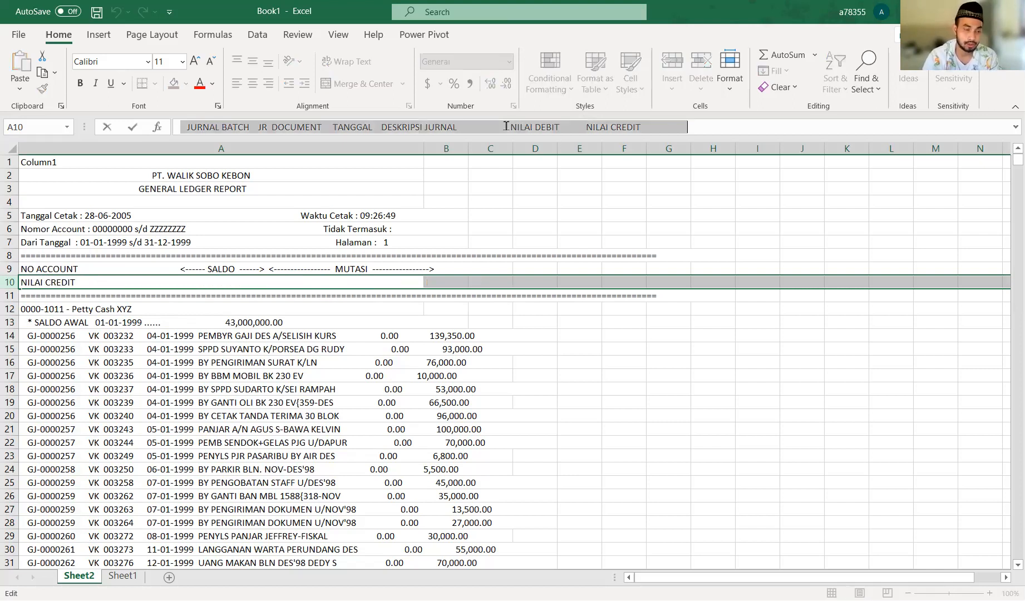
left_click(506, 127)
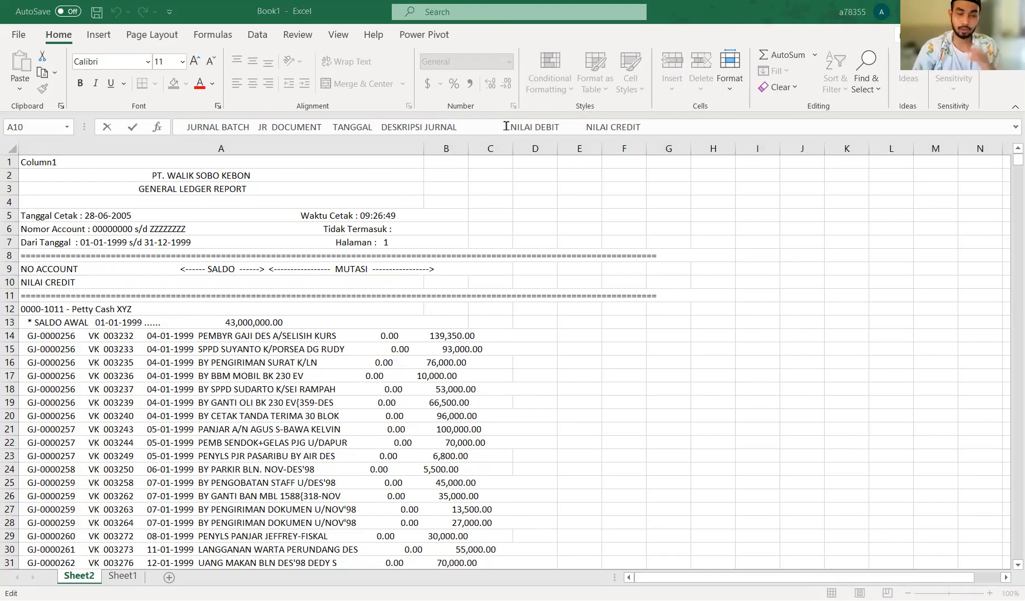
key("ctrl+a")
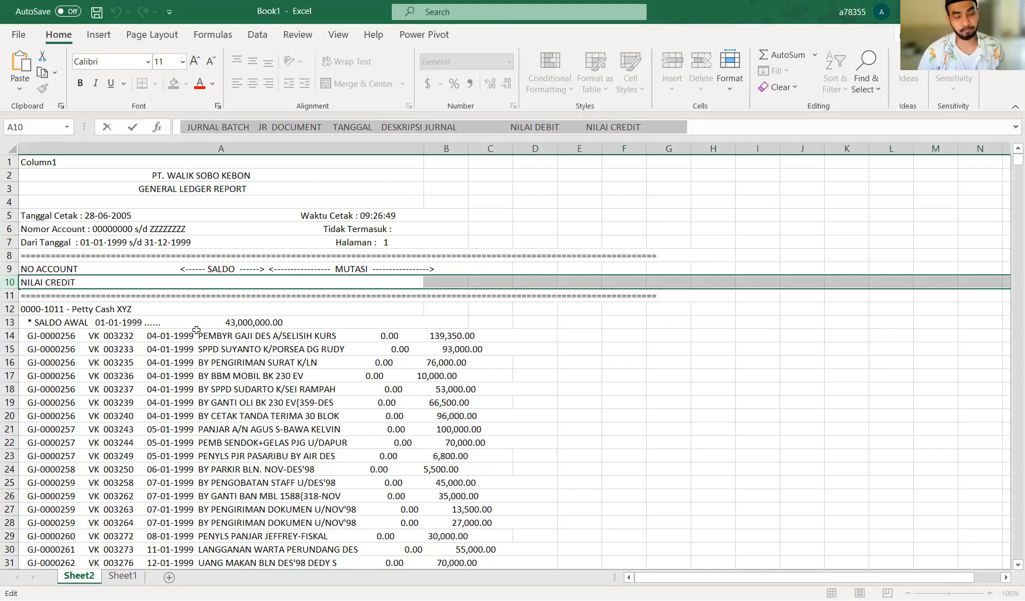
Review the Petty Cash XYZ account heading, its opening balance and the journal lines down to row 41
left_click(110, 270)
key("Down")
key("Down")
key("Down")
key("Down")
key("Down")
key("Down")
key("Down")
key("Down")
key("Down")
key("Down")
key("Up")
key("Up")
key("Up")
key("Up")
key("Up")
key("Down")
key("Down")
key("Down")
key("Down")
key("Down")
key("Down")
key("Down")
key("Down")
key("Down")
key("Down")
key("Down")
key("Down")
key("Down")
key("Down")
key("Down")
key("Down")
key("Down")
key("Down")
key("Down")
key("Down")
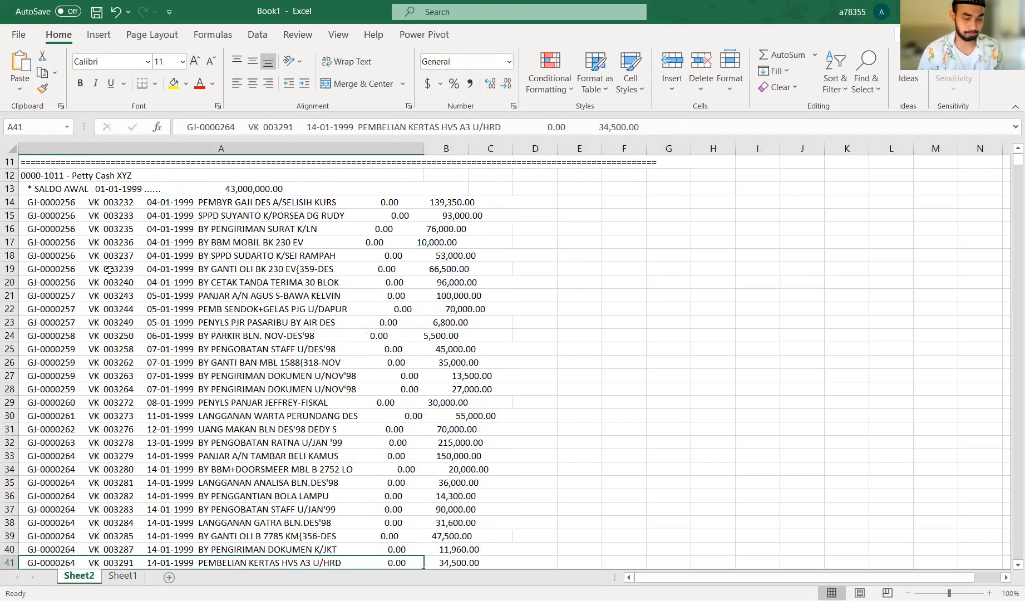
Go through the Petty Cash XYZ journal lines from row 42 down to the print-information line in row 64
key("Down")
key("Down")
key("Down")
key("Down")
key("Down")
key("Down")
key("Down")
key("Down")
key("Down")
key("Down")
key("Down")
key("Down")
key("Down")
key("Down")
key("Down")
key("Down")
key("Down")
key("Down")
key("Down")
key("Down")
key("Up")
key("Up")
key("Up")
key("Down")
key("Down")
key("Down")
key("Down")
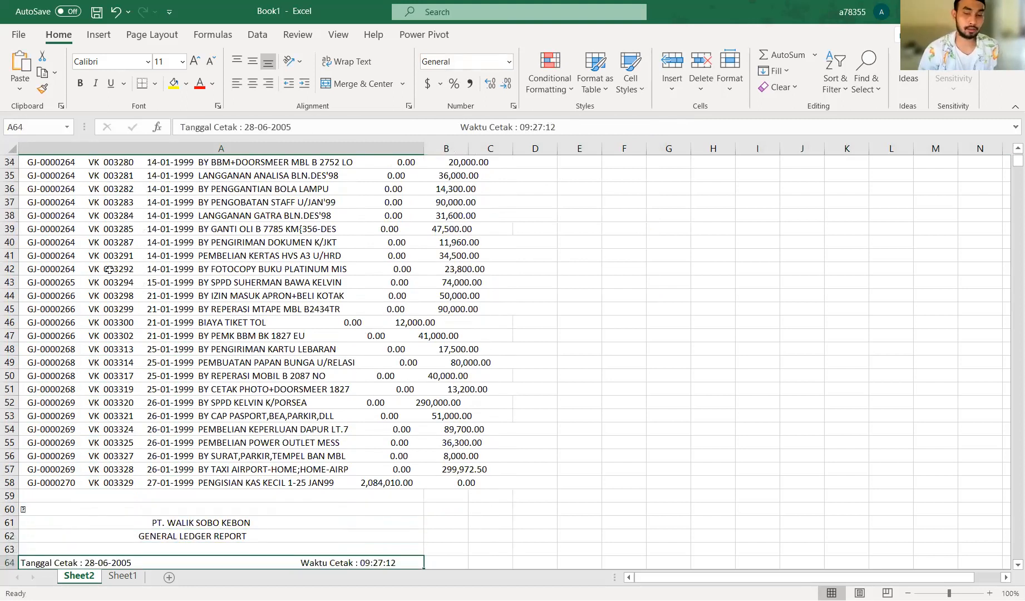
Examine the blank row, page-break character and repeated report title rows that separate the first and second report pages
key("Down")
key("Up")
key("Up")
key("Up")
key("Up")
key("Down")
key("Down")
key("Up")
key("Up")
key("Down")
key("Down")
key("Down")
key("Up")
key("Up")
key("Up")
key("Down")
key("Down")
key("Up")
key("Up")
key("Up")
key("Down")
key("Down")
key("Down")
key("Down")
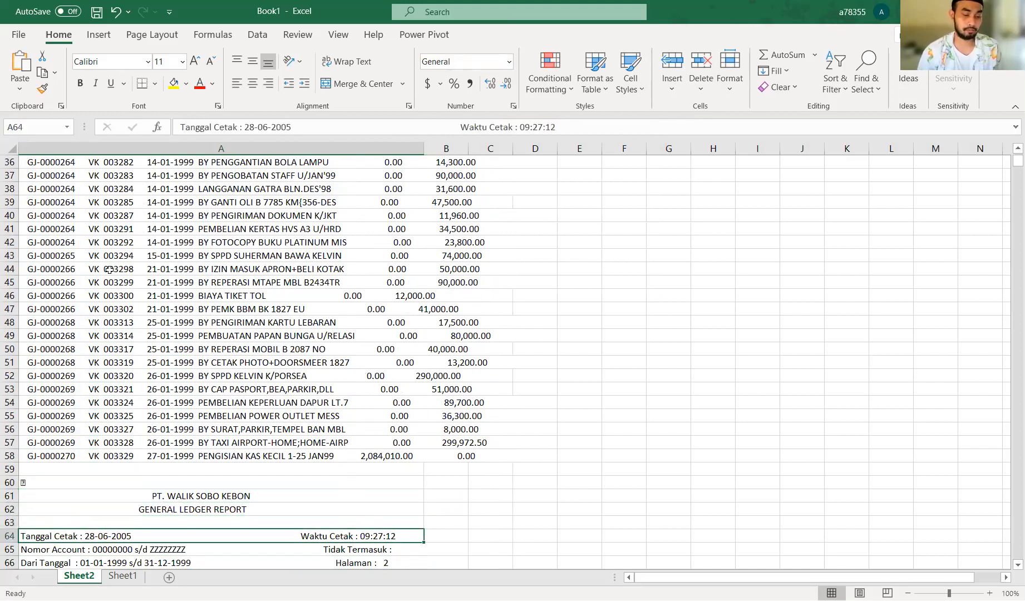
Review the second page's repeated header and continued Petty Cash XYZ heading, comparing its first journal line with the last one in row 58
key("Down")
key("Down")
key("Down")
key("Down")
key("Down")
key("Down")
key("Down")
key("Down")
key("Down")
key("Down")
key("Down")
key("Down")
key("Down")
key("Down")
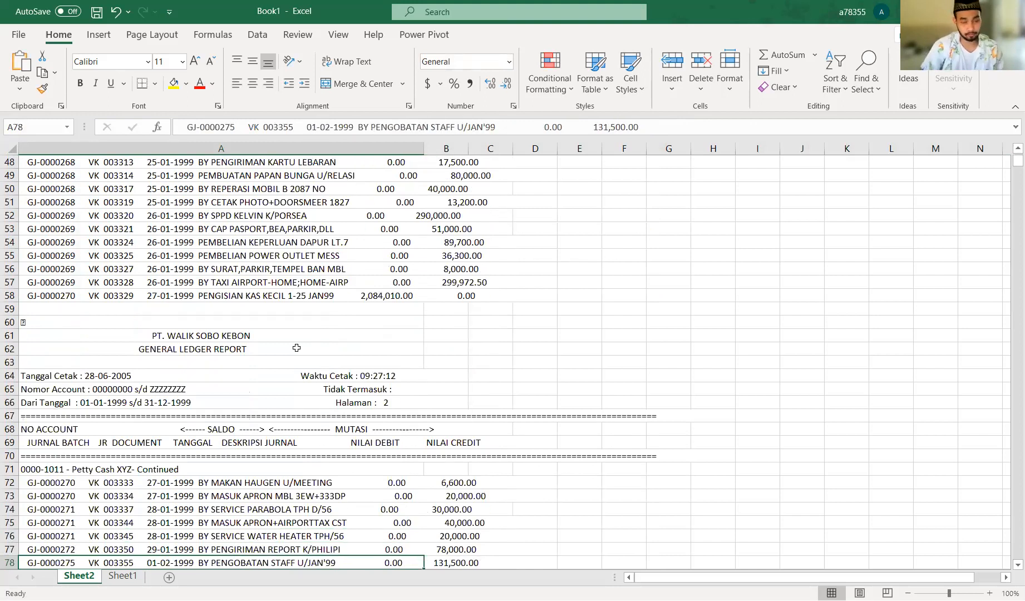
left_click(38, 296)
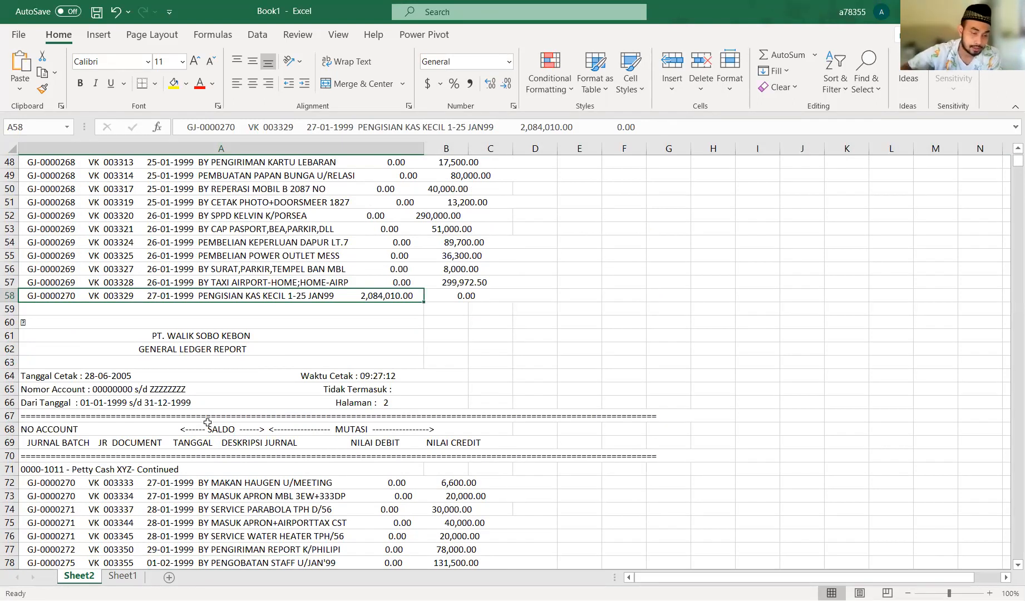
scroll(179, 438, "down", 2)
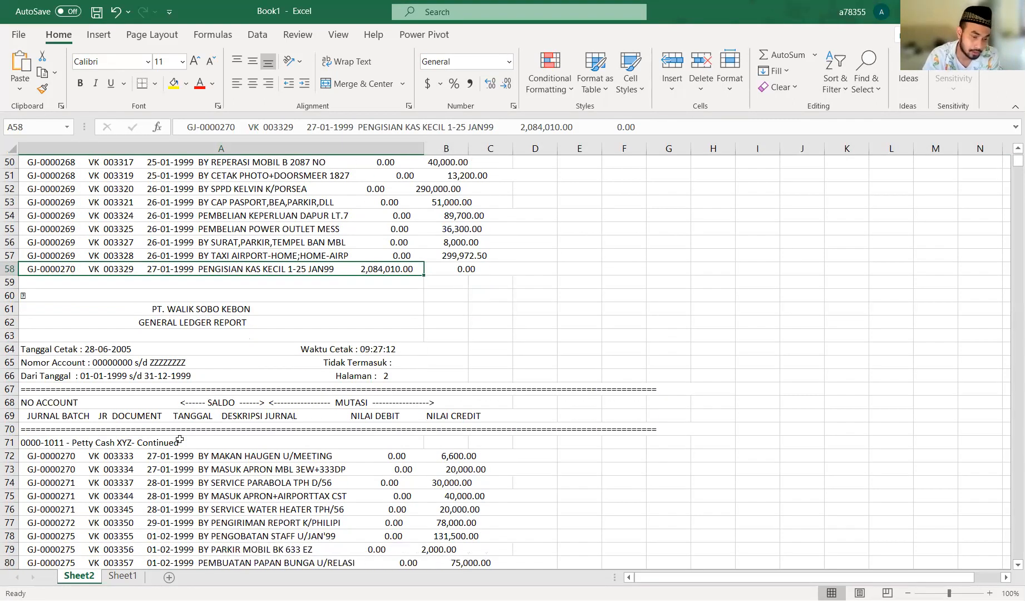
left_click(73, 432)
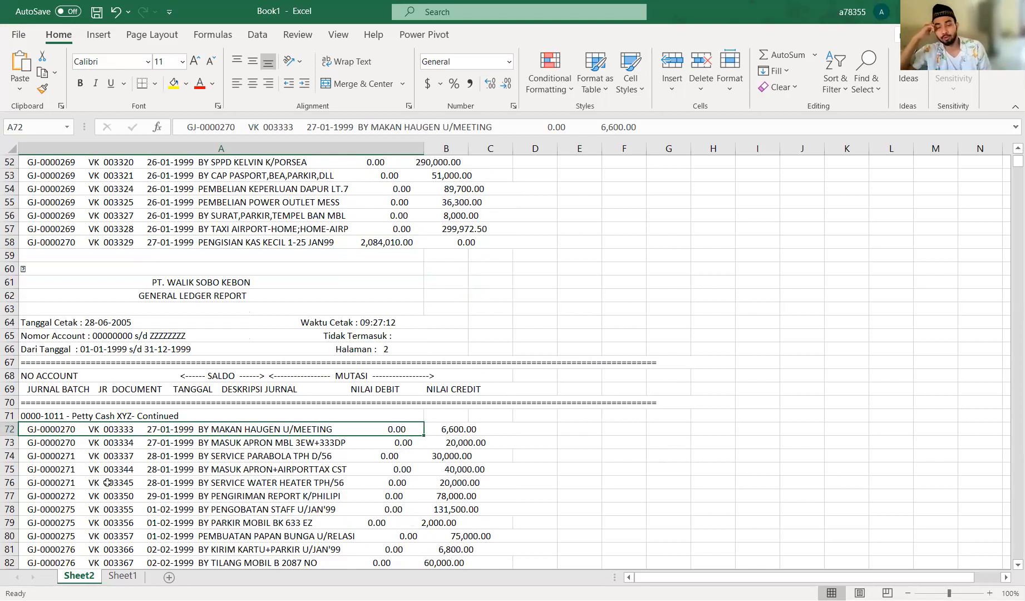
Go through the second page's journal lines and the third page's header, down to the journal line in row 140
key("Down")
key("Down")
key("Down")
key("Down")
key("Down")
key("Down")
key("Down")
key("Down")
key("Down")
key("Down")
key("Down")
key("Down")
key("Down")
key("Down")
key("Down")
key("Down")
key("Down")
key("Down")
key("Down")
key("Down")
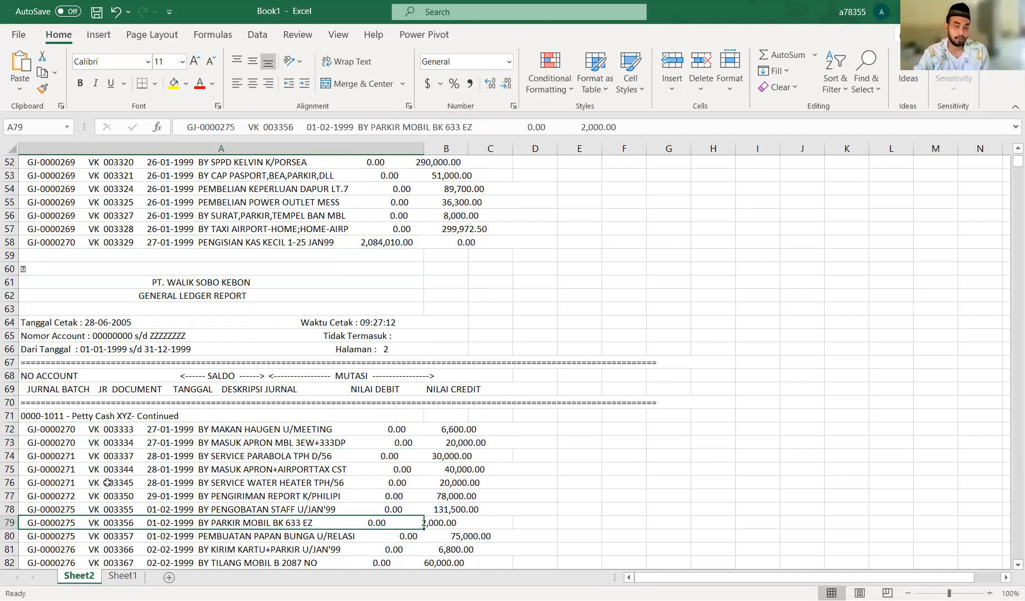
key("Down")
key("Down")
key("Down")
key("Down")
key("Down")
key("Down")
key("Down")
key("Down")
key("Down")
key("Down")
key("Down")
key("Down")
key("Down")
key("Down")
key("Down")
key("Down")
key("Down")
key("Down")
key("Down")
key("Down")
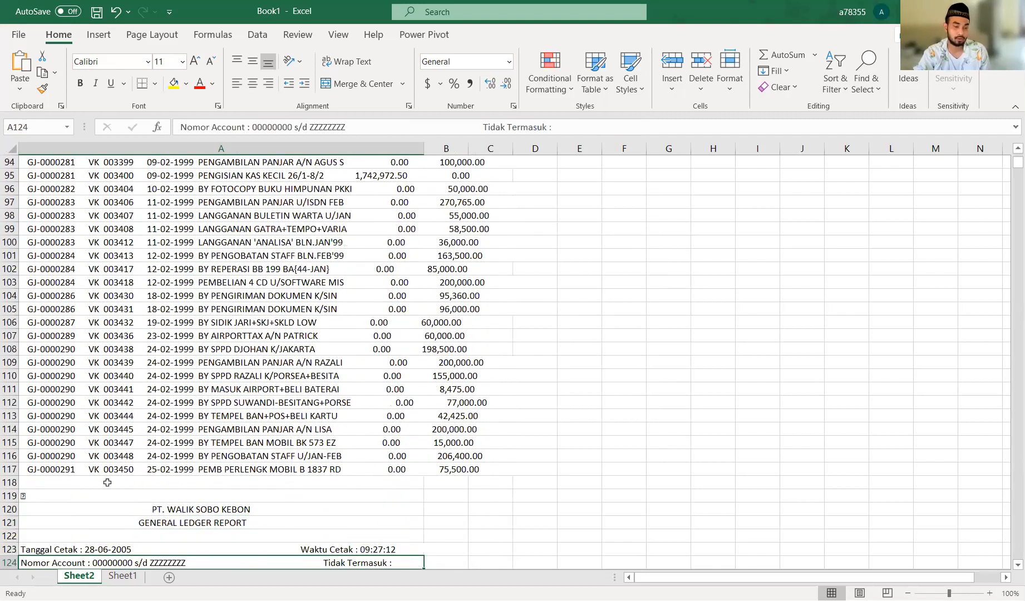
key("Down")
key("Down")
key("Down")
key("Down")
key("Down")
key("Down")
key("Down")
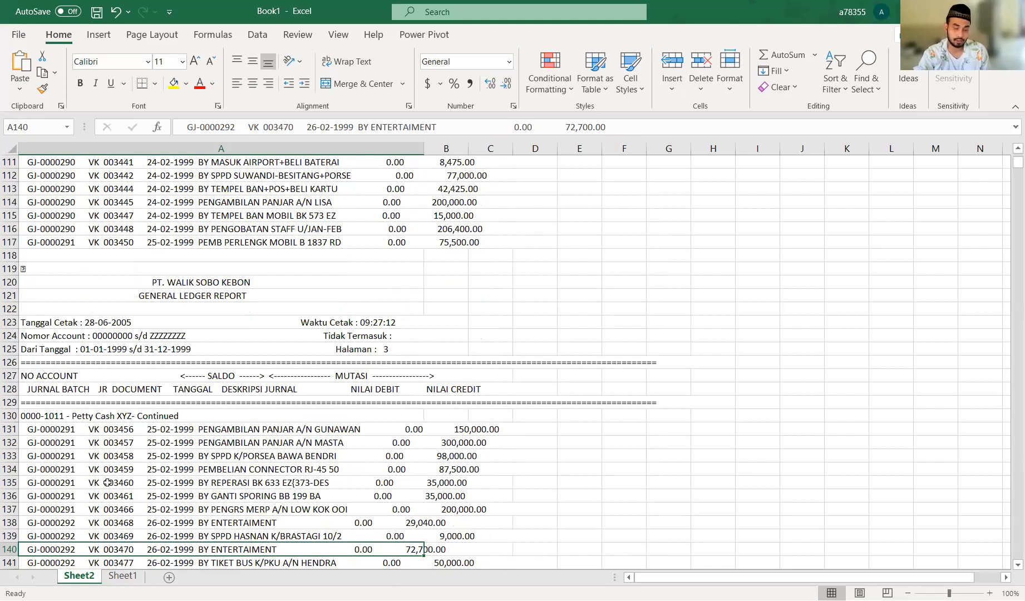
Go to the end of the report and examine the Depreciation Office Equipment account's closing balance and journal lines
key("ctrl+End")
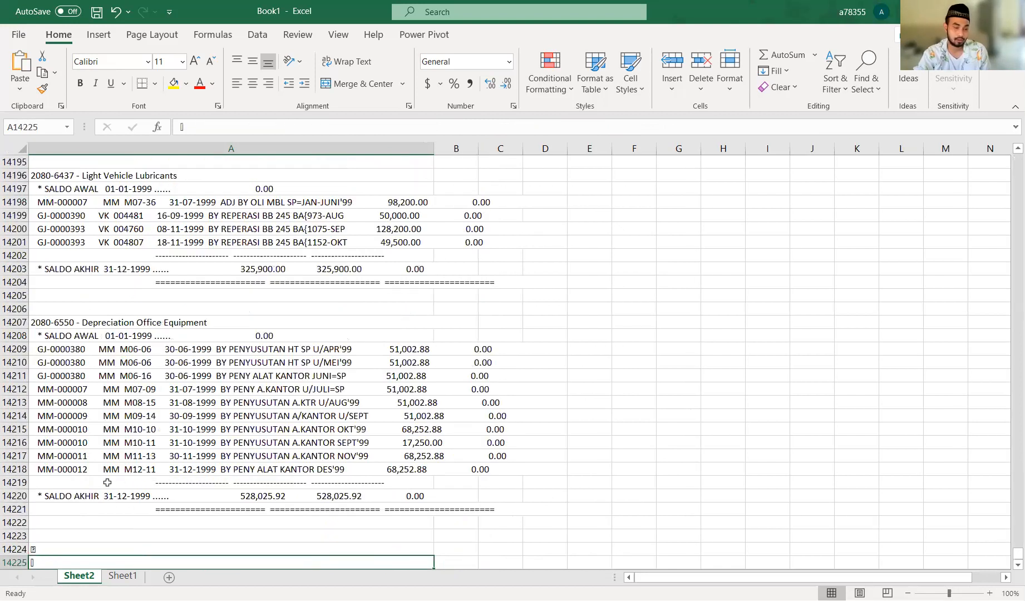
key("ctrl+Down")
key("ctrl+Up")
key("ctrl+Home")
key("ctrl+End")
scroll(108, 483, "down", 1)
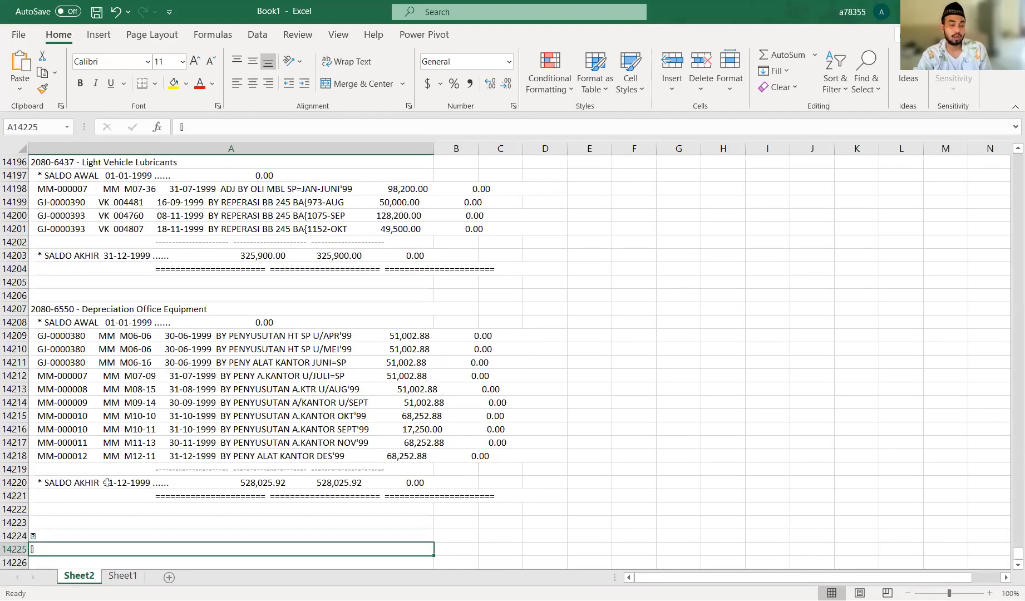
key("Up")
key("Up")
key("Up")
key("Up")
key("Up")
key("Up")
key("Up")
key("Up")
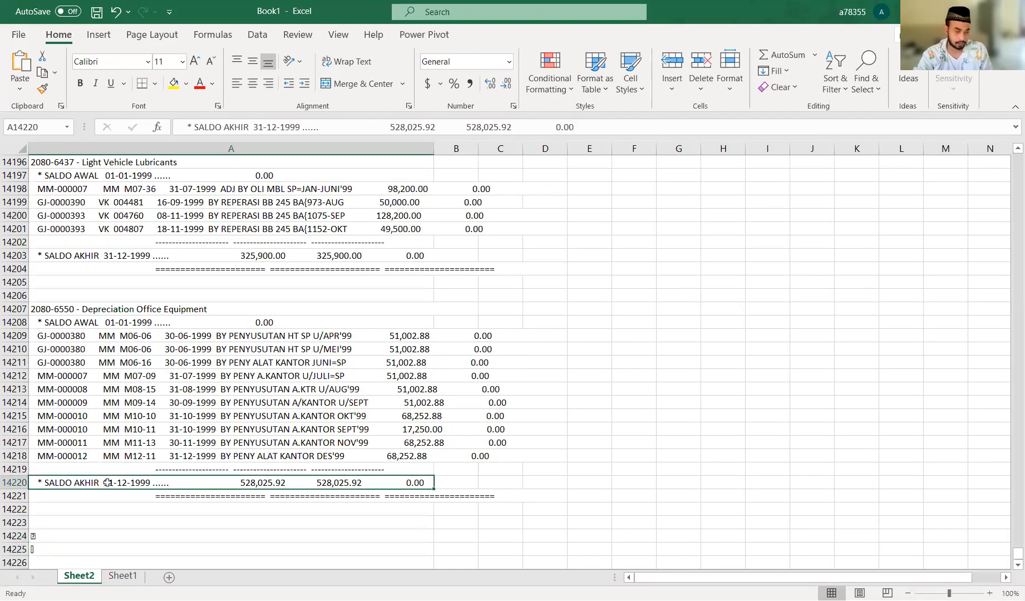
key("Up")
key("Up")
key("Up")
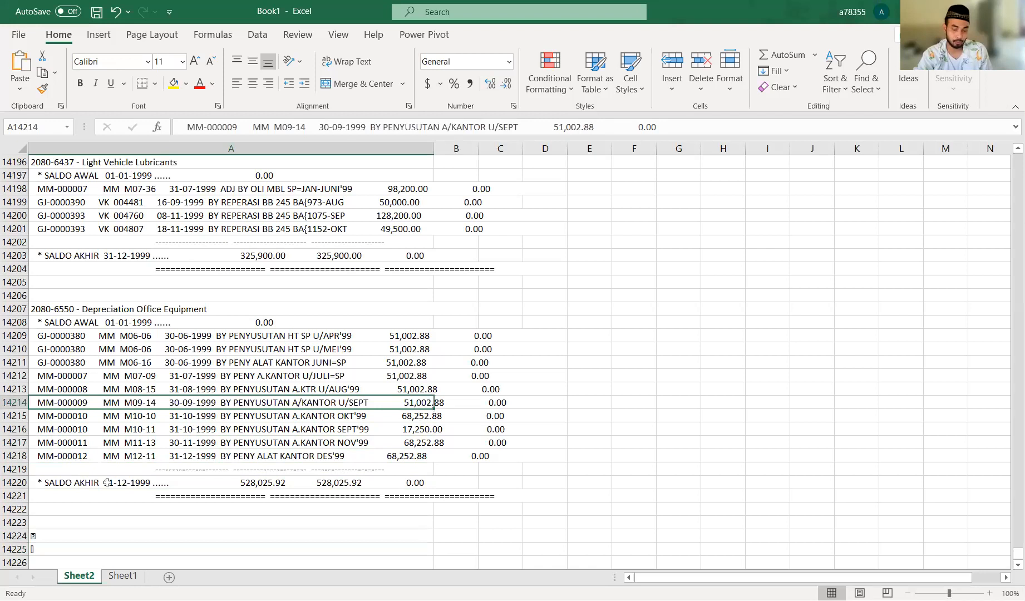
Scan the repeated page headers and journal lines of the first three report pages, ending back at cell A1
key("ctrl+Home")
key("Down")
key("Down")
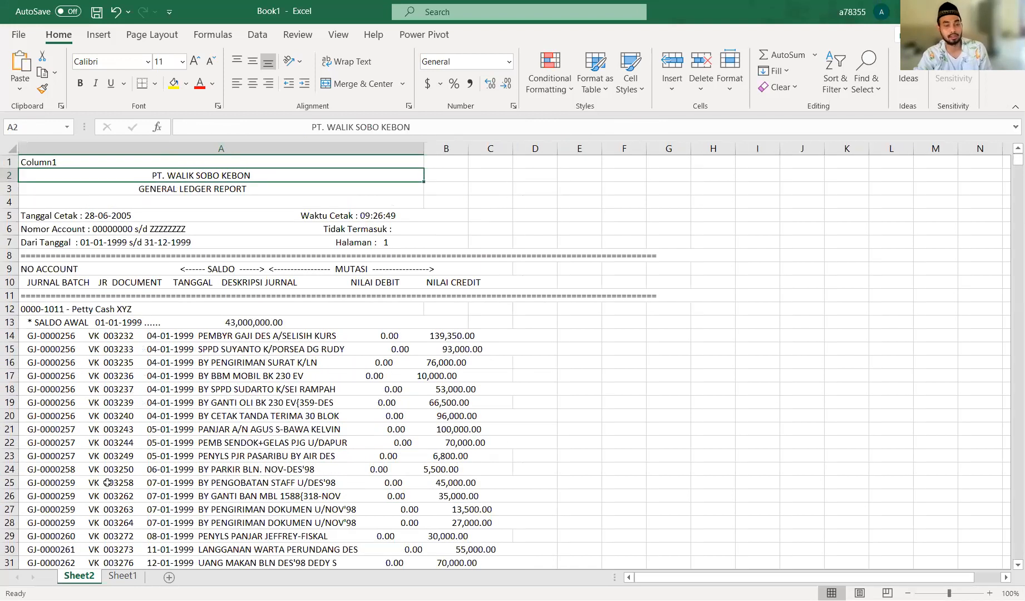
key("ctrl+Home")
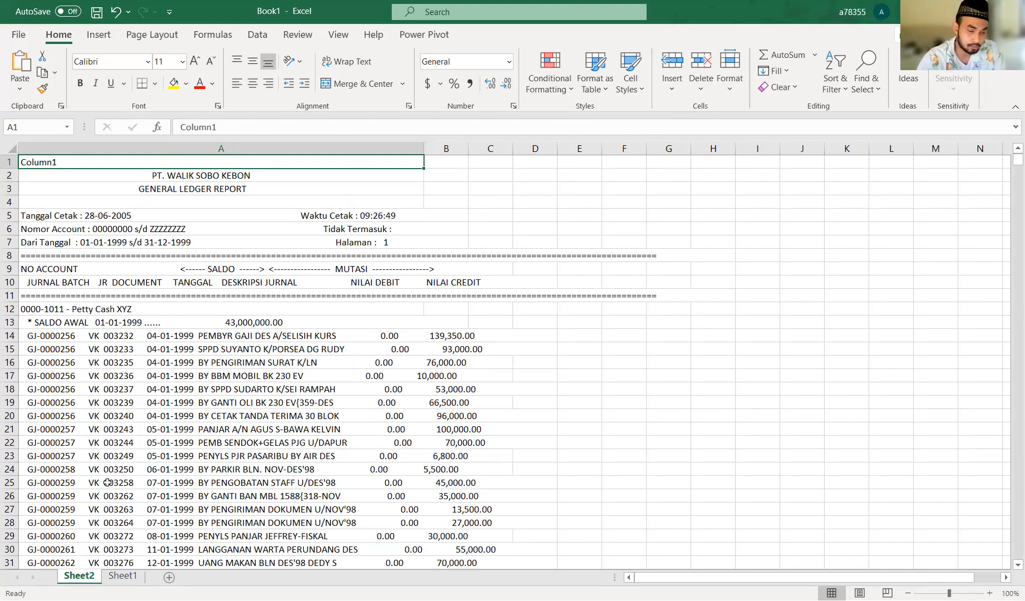
scroll(108, 483, "down", 12)
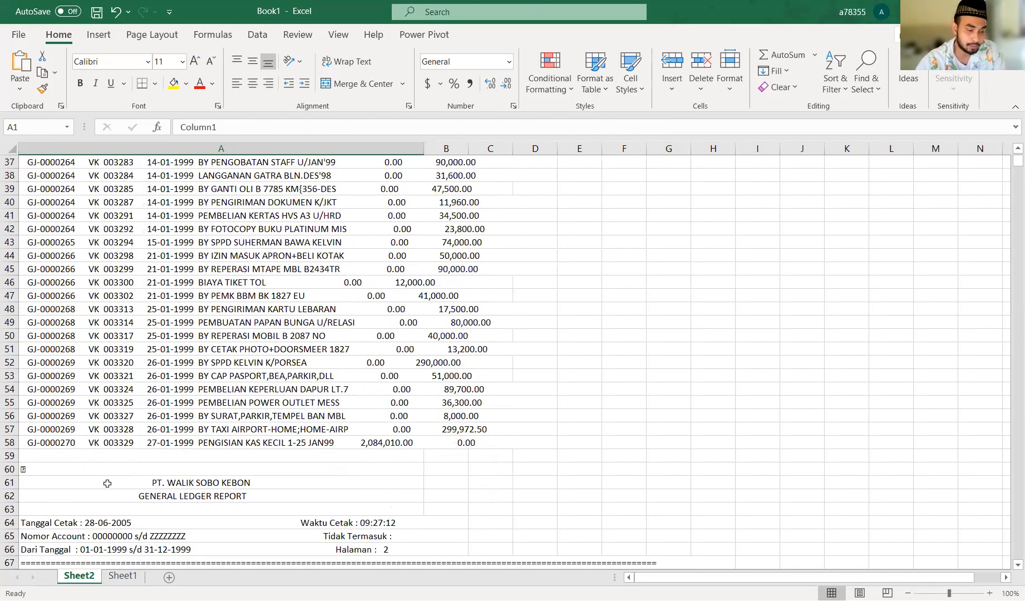
scroll(108, 482, "down", 8)
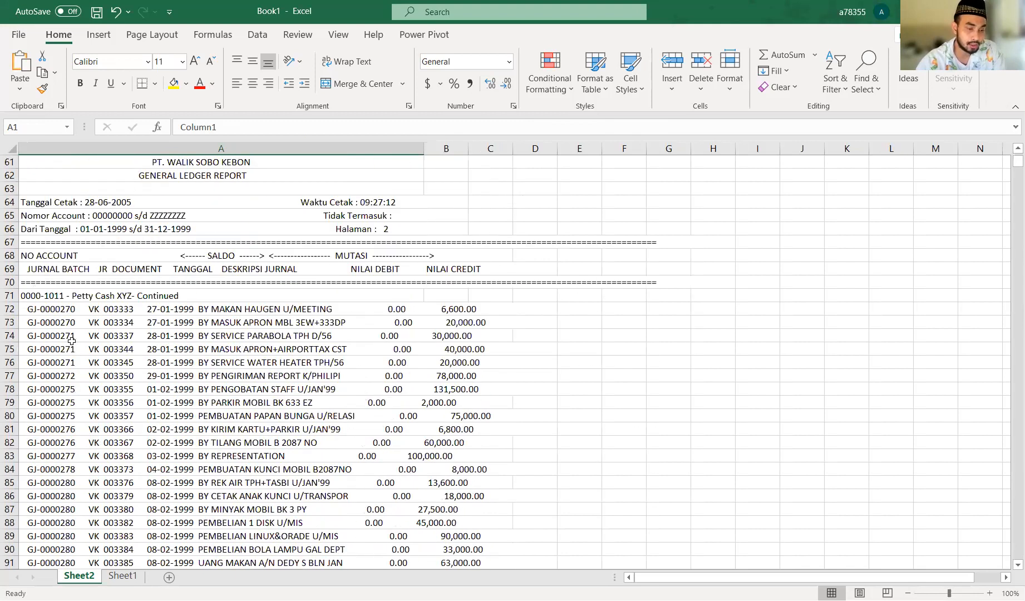
scroll(79, 426, "down", 2)
scroll(79, 426, "down", 19)
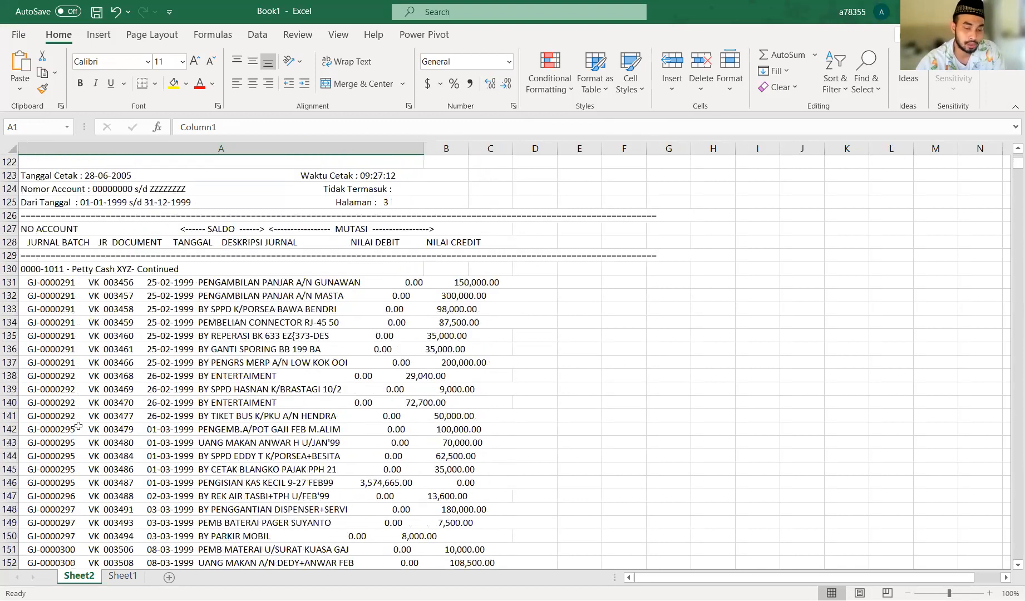
scroll(78, 426, "down", 4)
scroll(79, 429, "up", 11)
scroll(80, 431, "up", 20)
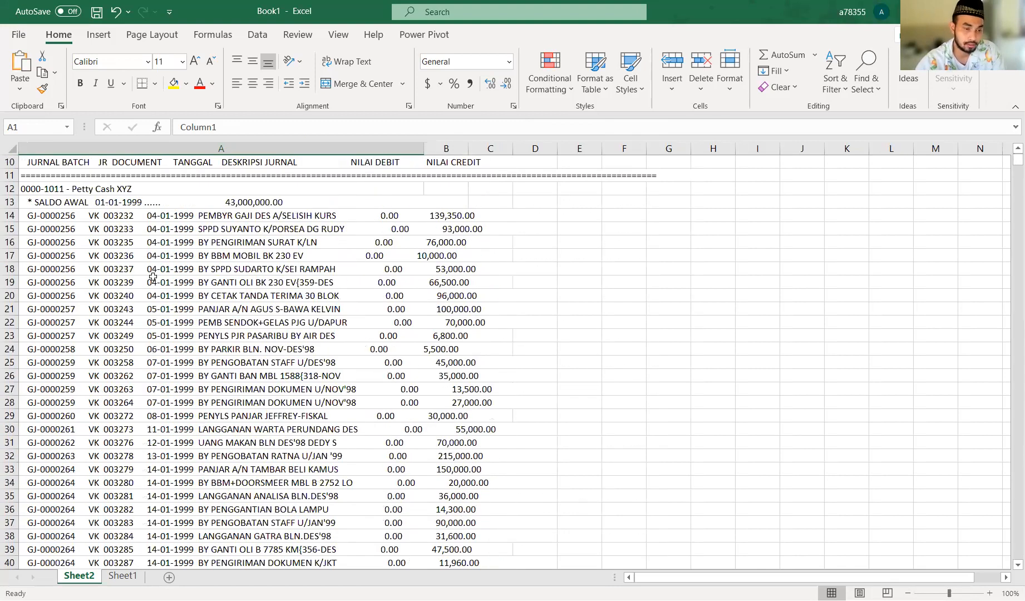
left_click(154, 281)
key("ctrl+Home")
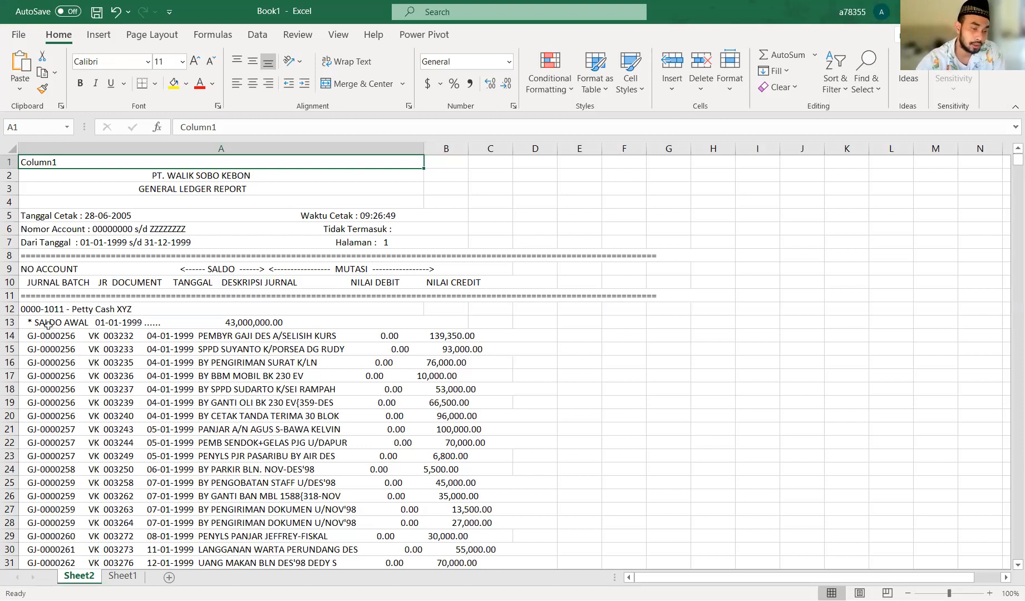
Delete rows 1 to 13, from the Column1 heading through the SALDO AWAL line, and select cell A1
left_click(8, 323)
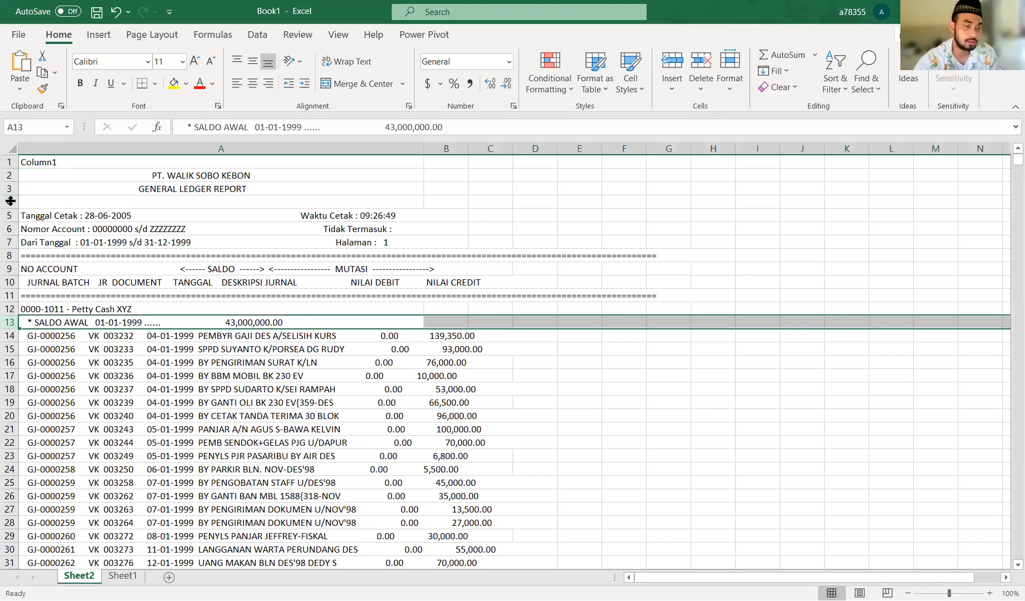
left_click(7, 163, "shift")
right_click(8, 163)
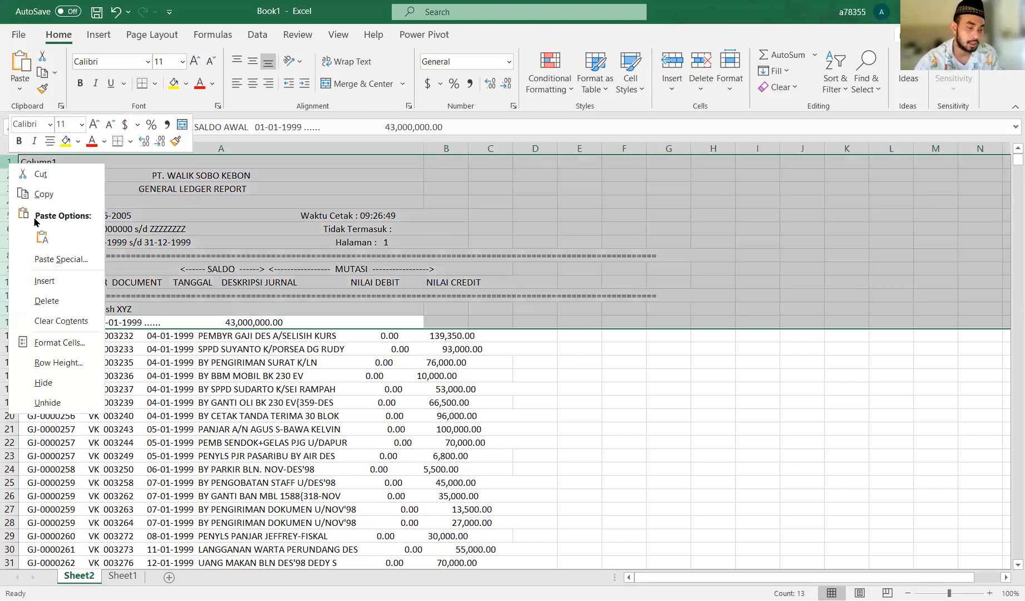
left_click(80, 301)
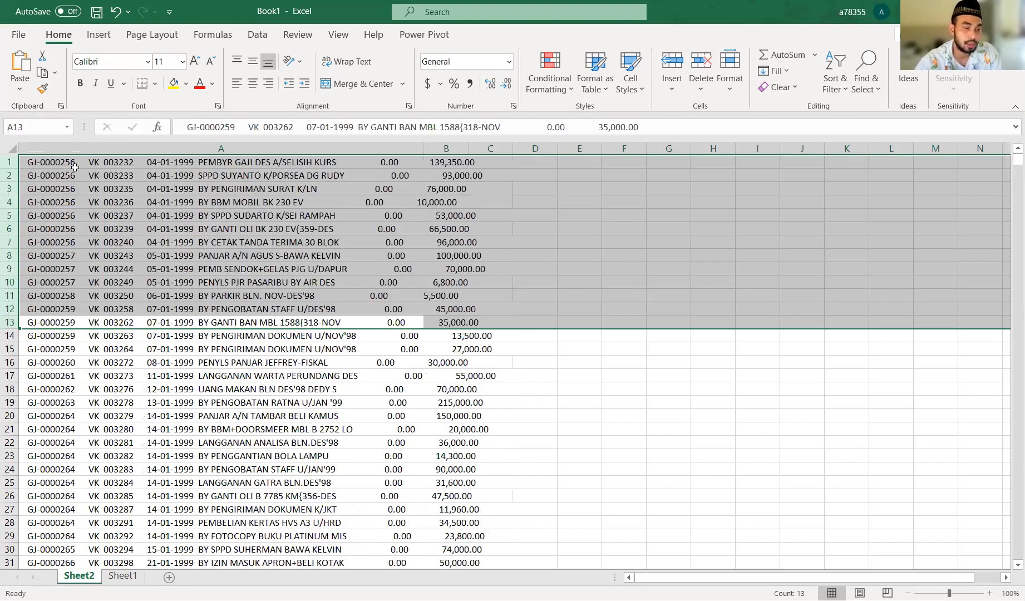
left_click(74, 166)
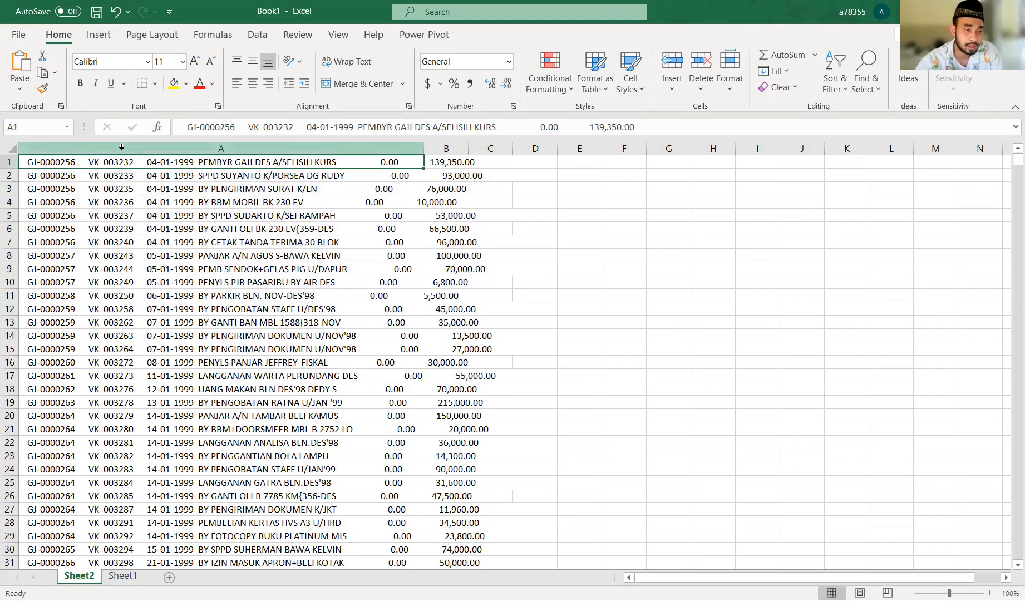
Autofit column A and start Text to Columns on the whole column with Fixed width, advancing to the column-break settings
double_click(422, 149)
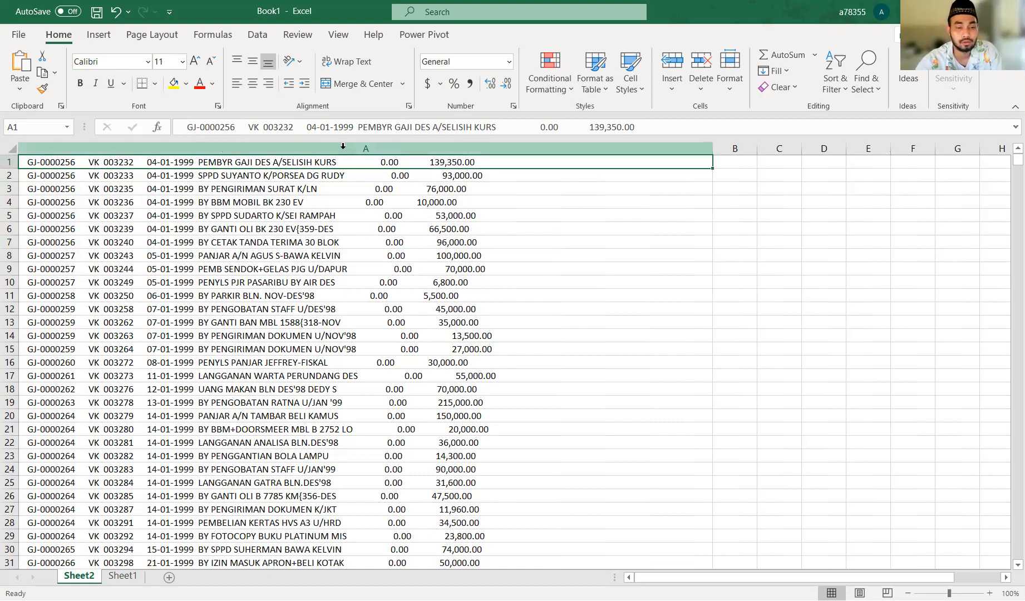
left_click(343, 146)
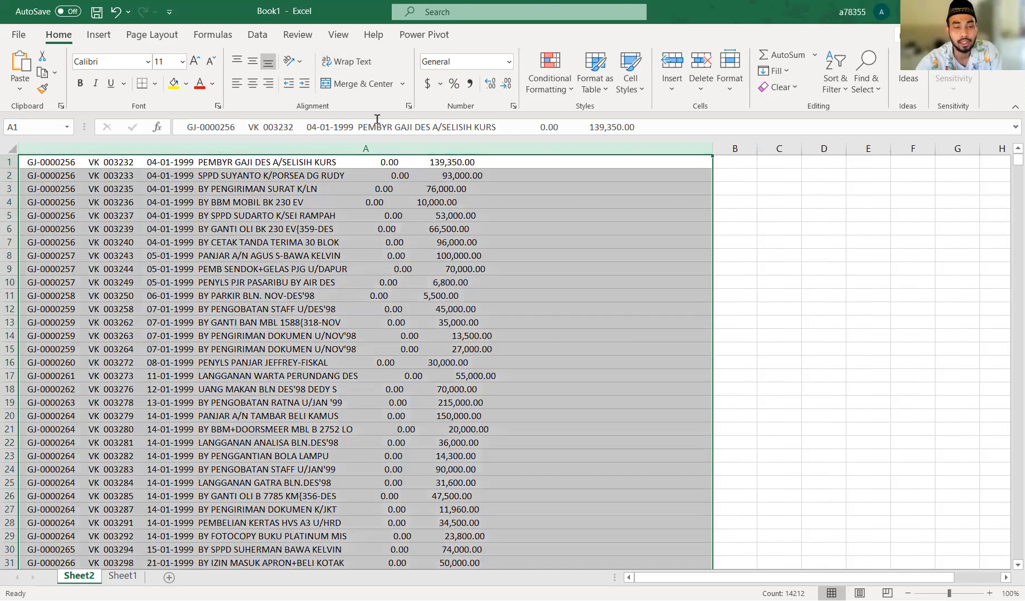
left_click(258, 36)
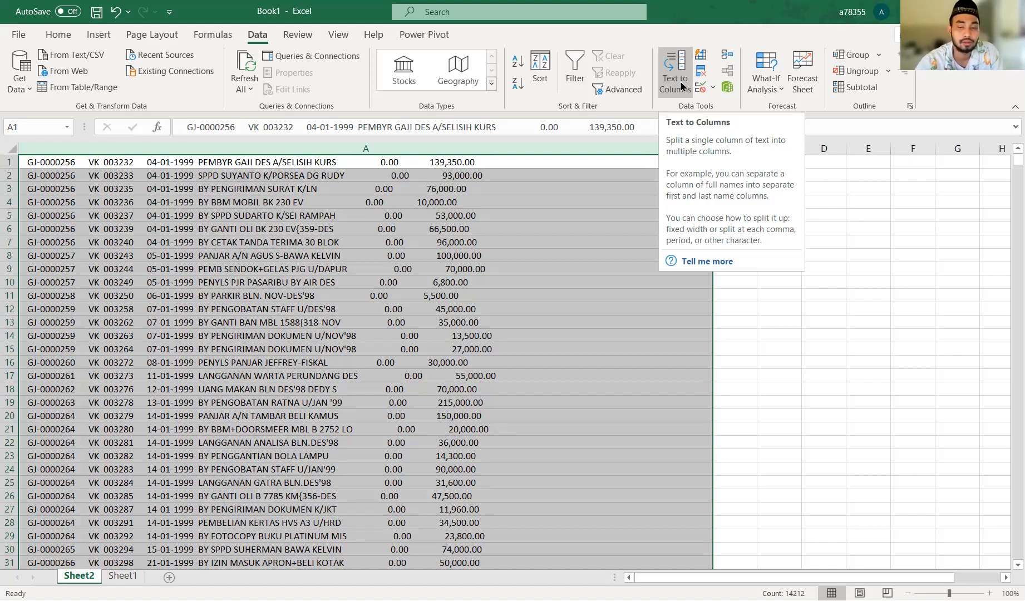
left_click(675, 78)
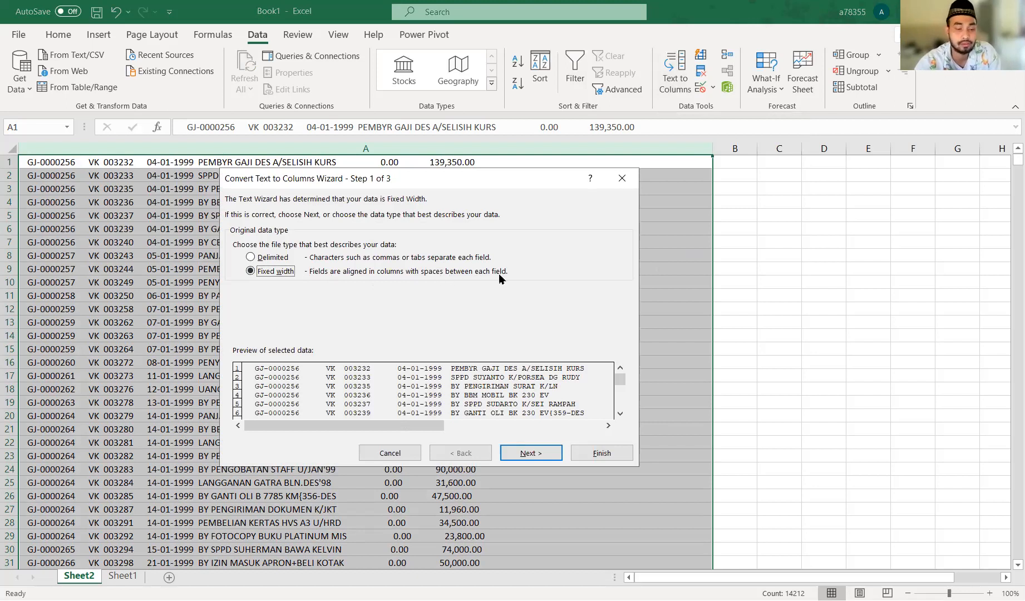
left_click(538, 452)
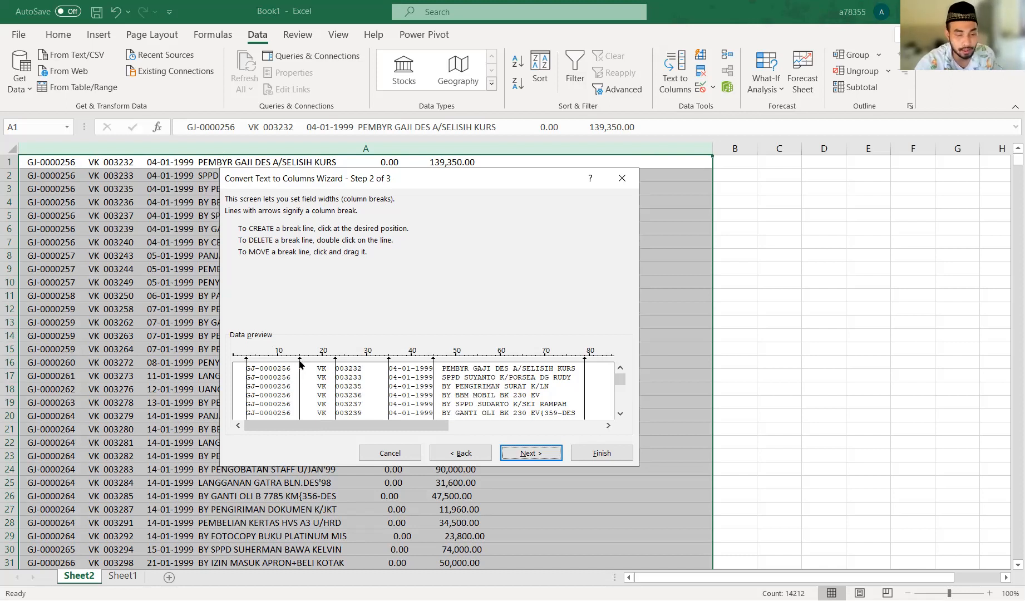
Move the column break after the journal batch to 13 and the one before VK to 19, and add a break at 29
left_click_drag(299, 364, 292, 365)
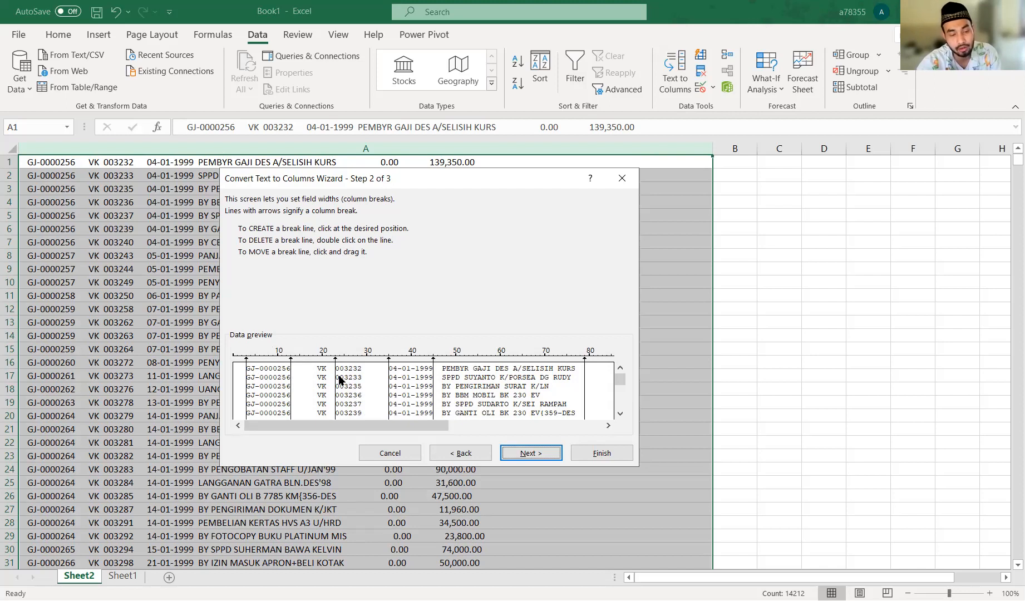
left_click_drag(335, 363, 318, 364)
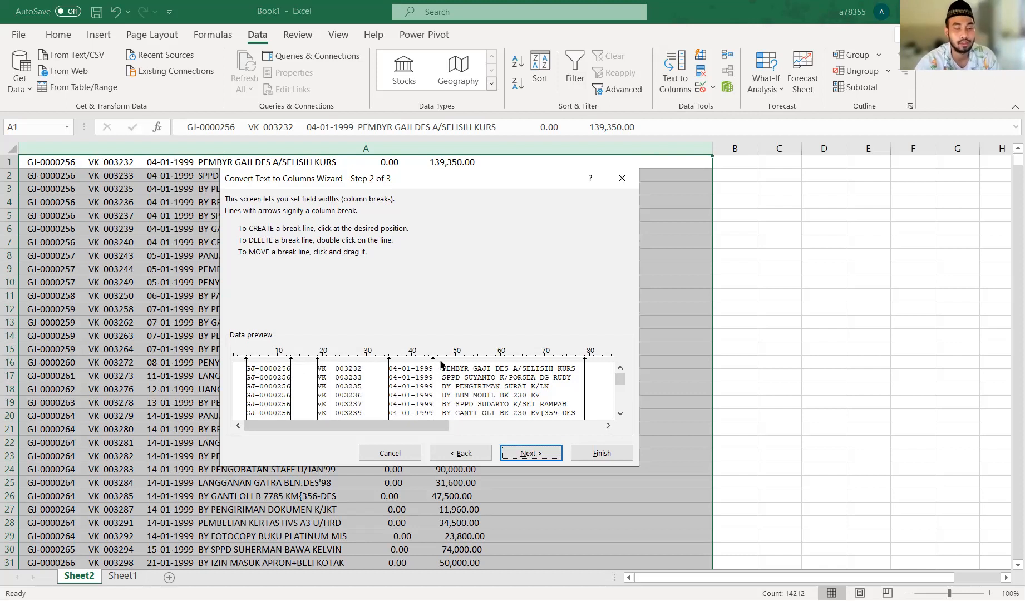
left_click(361, 365)
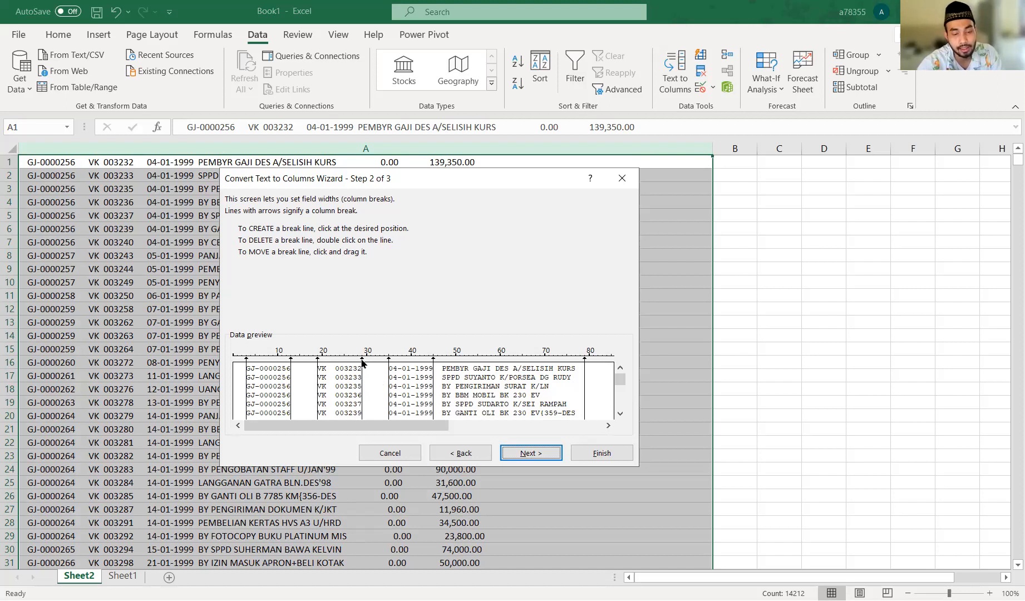
double_click(361, 363)
left_click(361, 362)
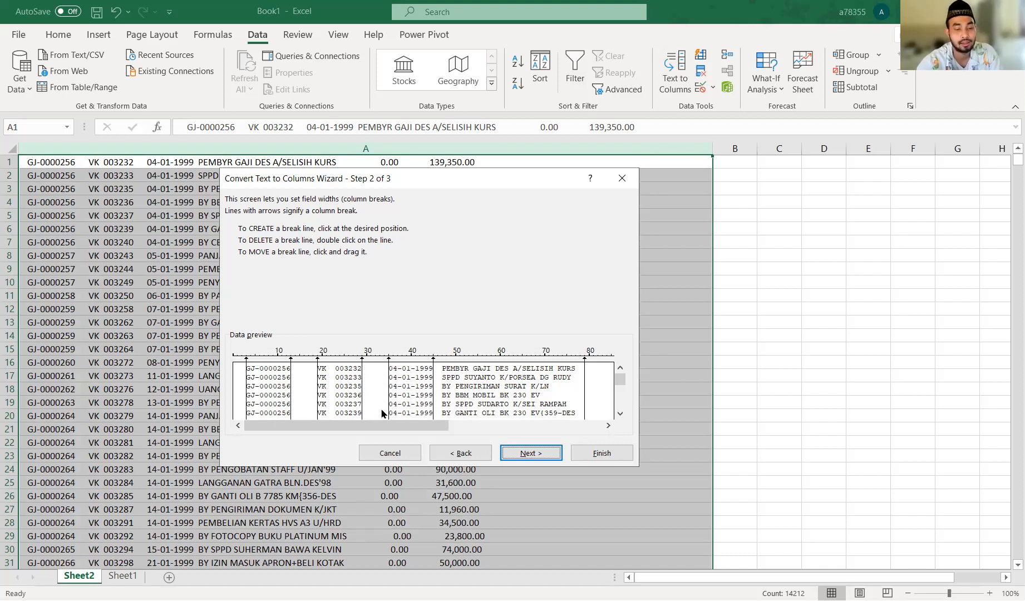
Add a column break at 47 before the descriptions, check the remaining breaks and advance to the column format settings
left_click(442, 364)
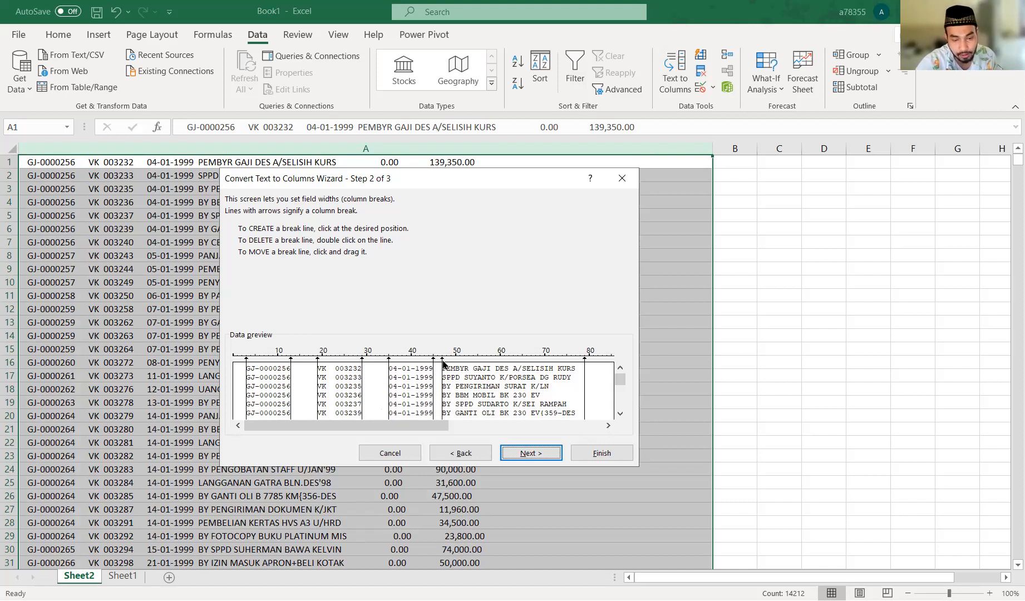
left_click(608, 426)
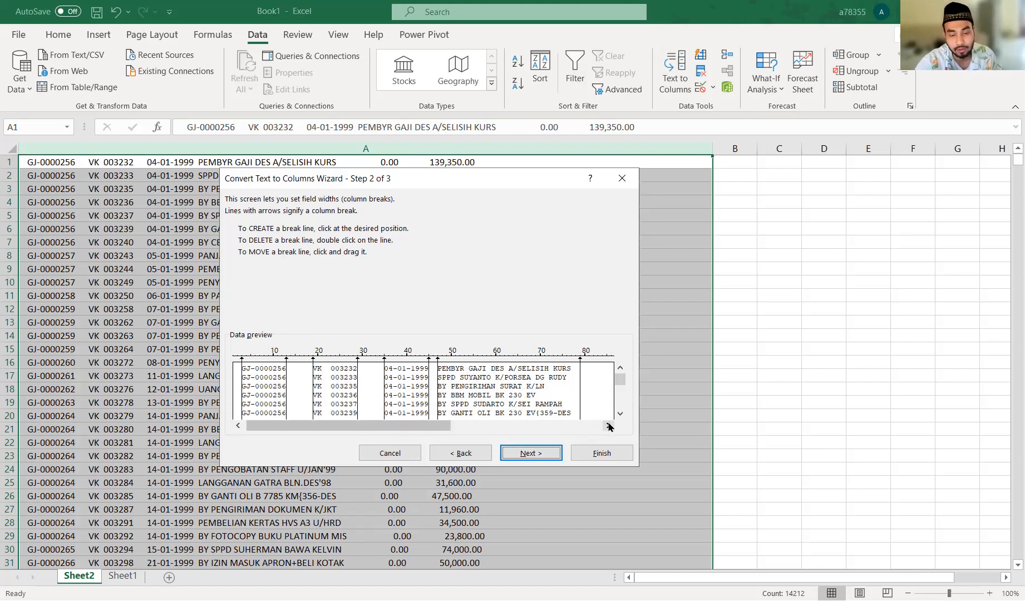
left_click_drag(609, 425, 608, 426)
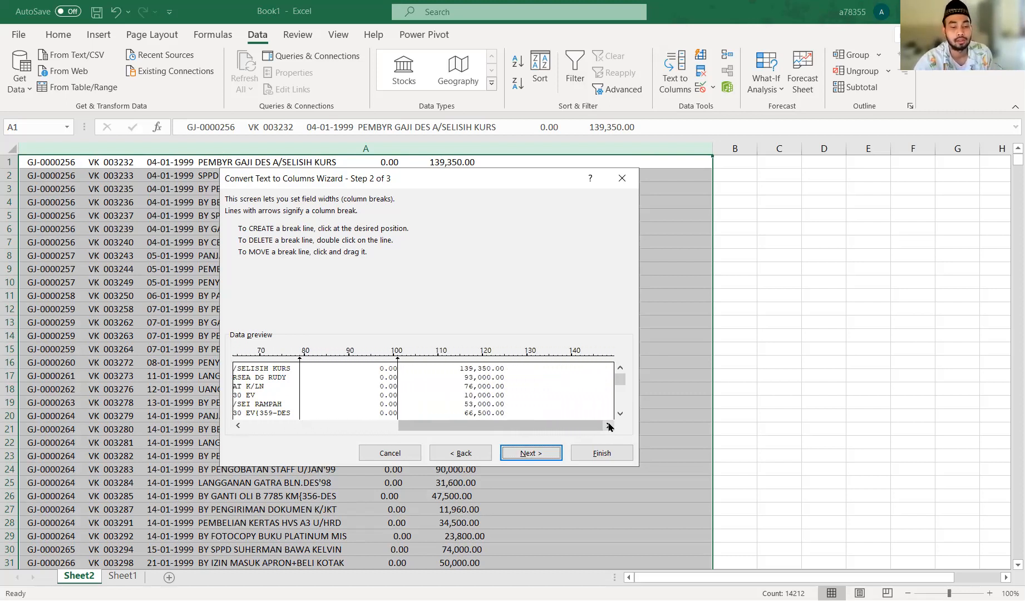
left_click(533, 452)
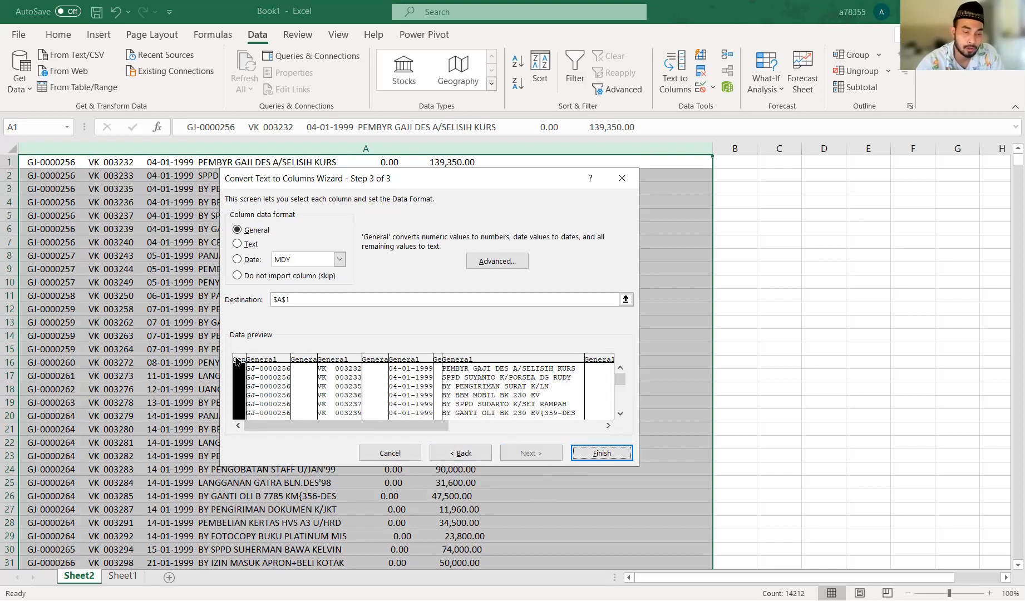
Exclude the blank columns on both sides of the GJ journal numbers from import and format the journal column as Text
left_click(299, 279)
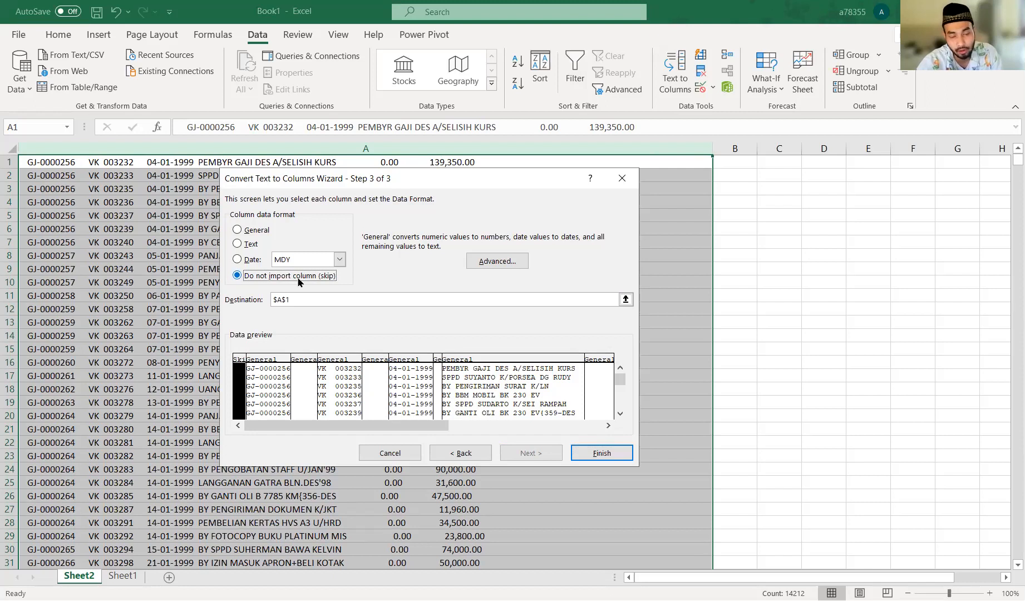
left_click(282, 359)
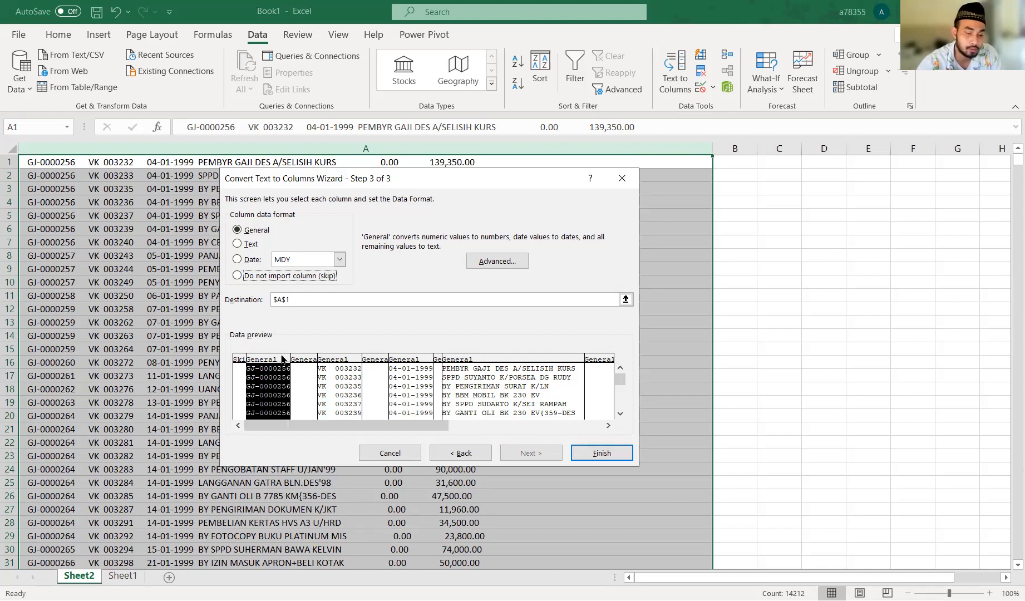
left_click(251, 245)
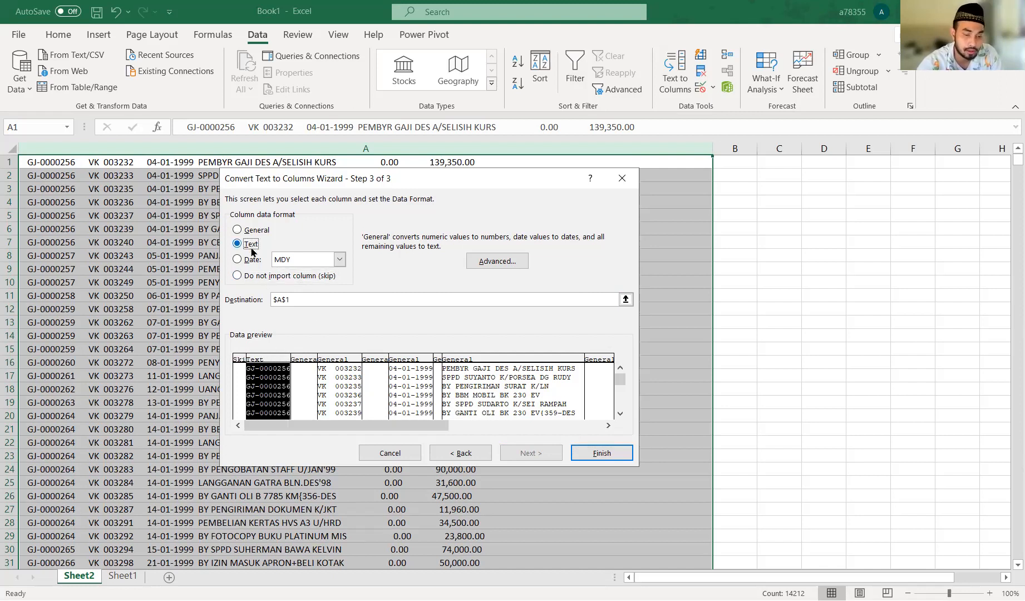
left_click(308, 361)
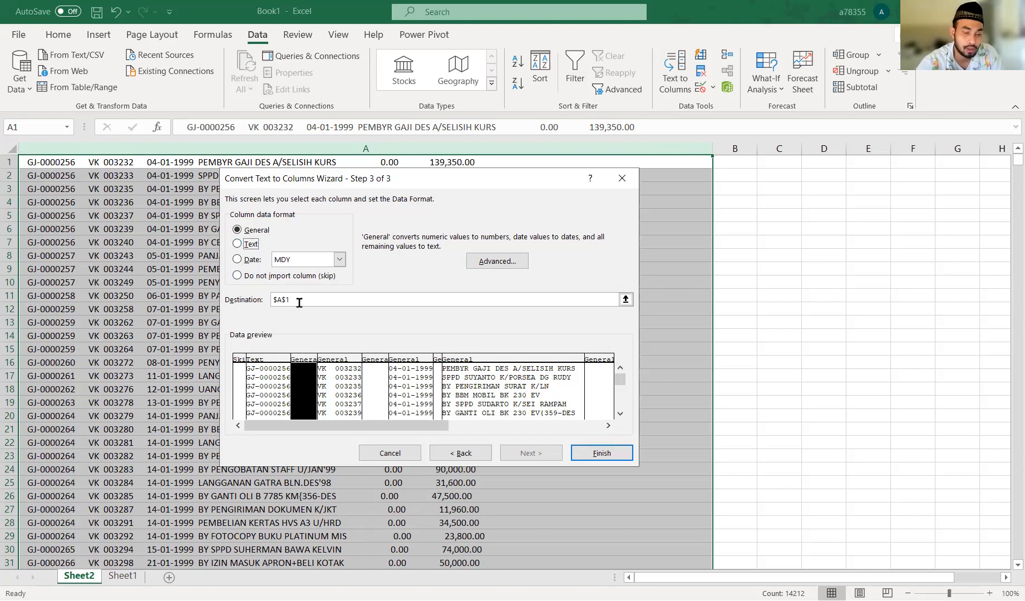
left_click(262, 276)
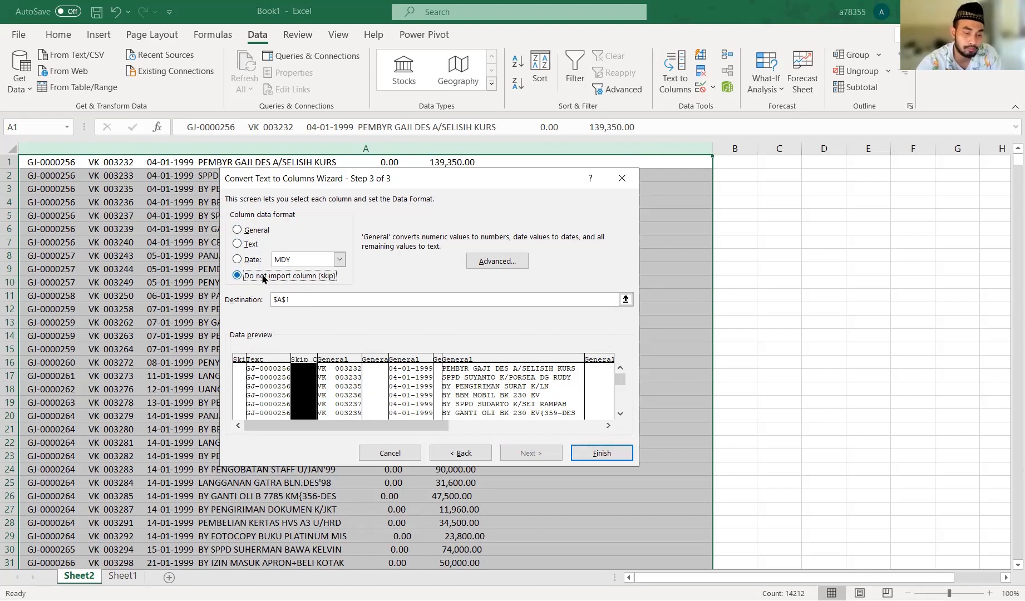
Format the VK voucher column as Text and exclude the blank column after it from import
left_click(354, 363)
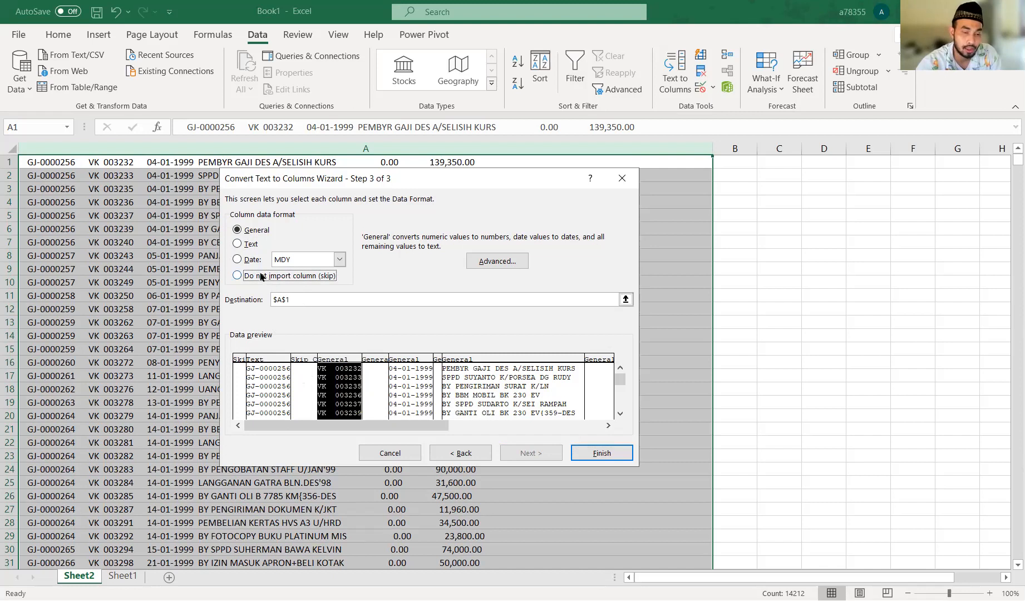
left_click(247, 245)
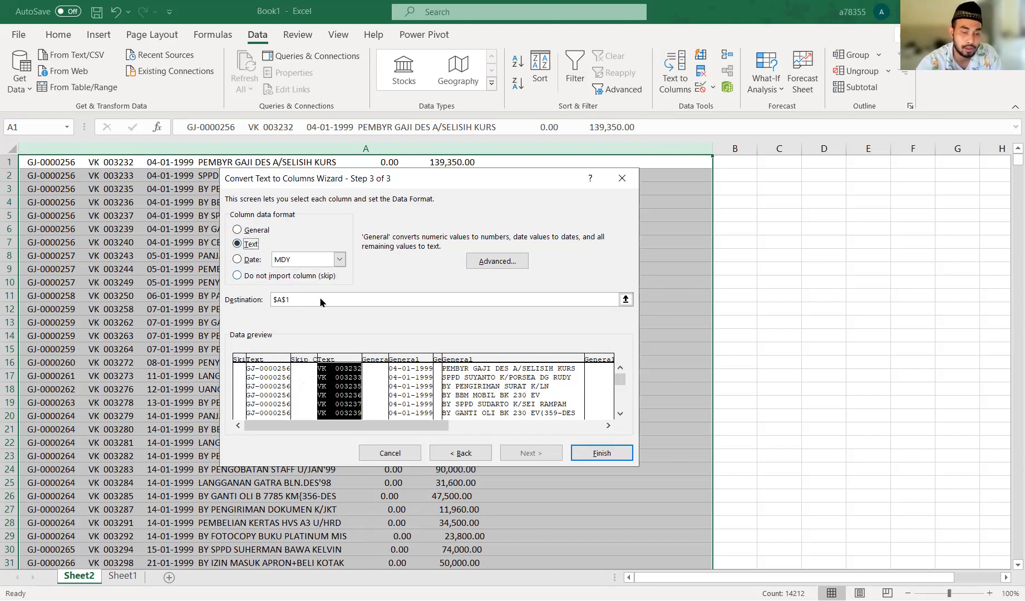
left_click(380, 361)
left_click(267, 276)
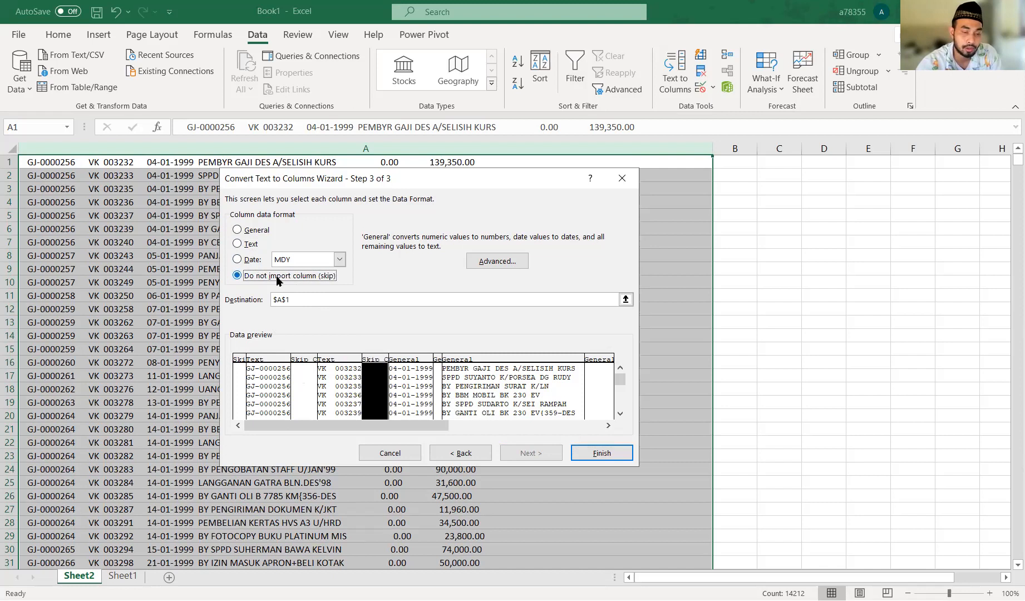
Format the transaction date column as Date with the DMY order
left_click(423, 360)
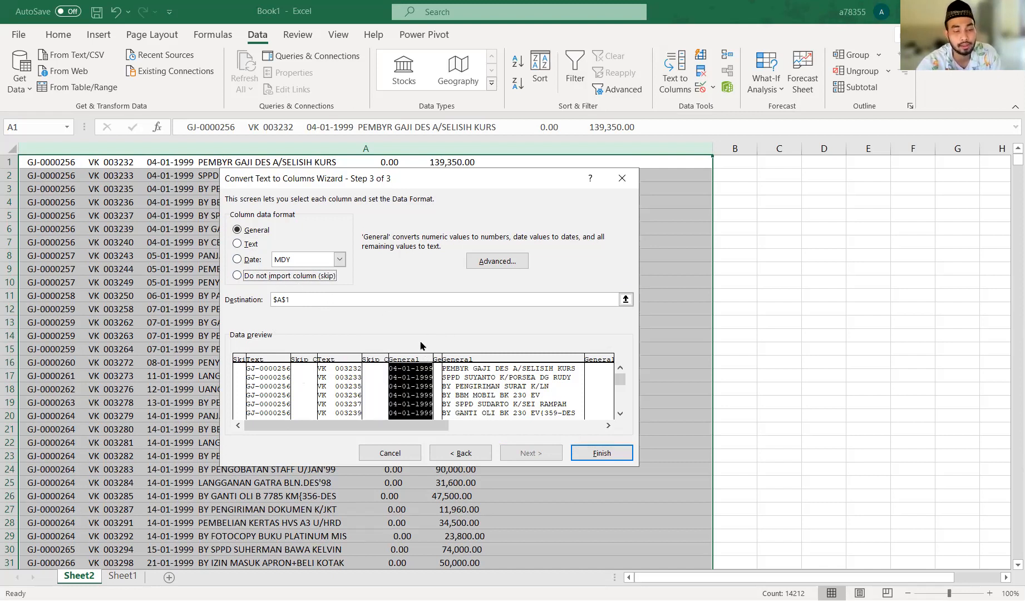
left_click(253, 260)
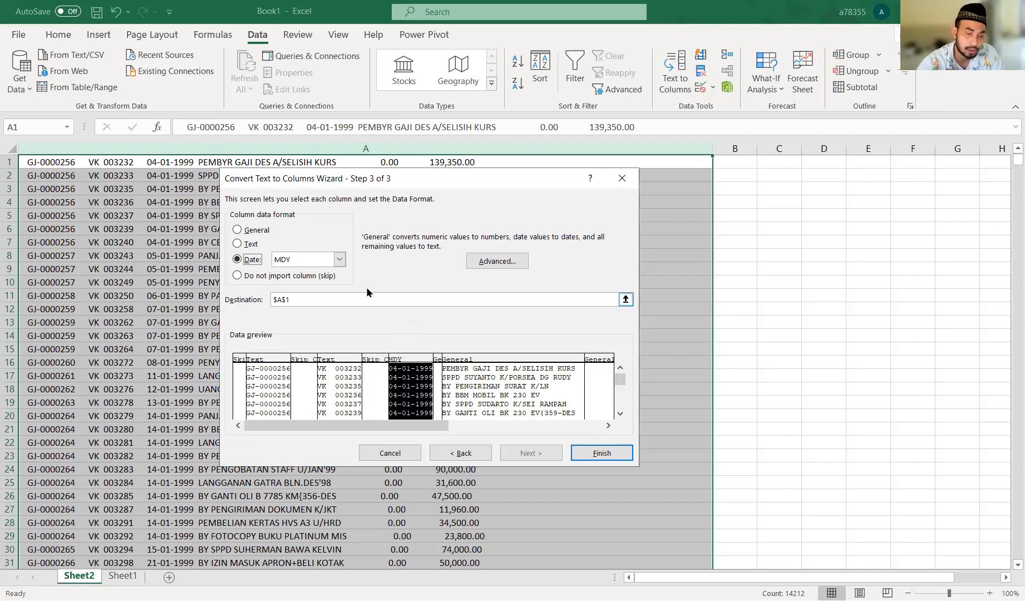
left_click(329, 262)
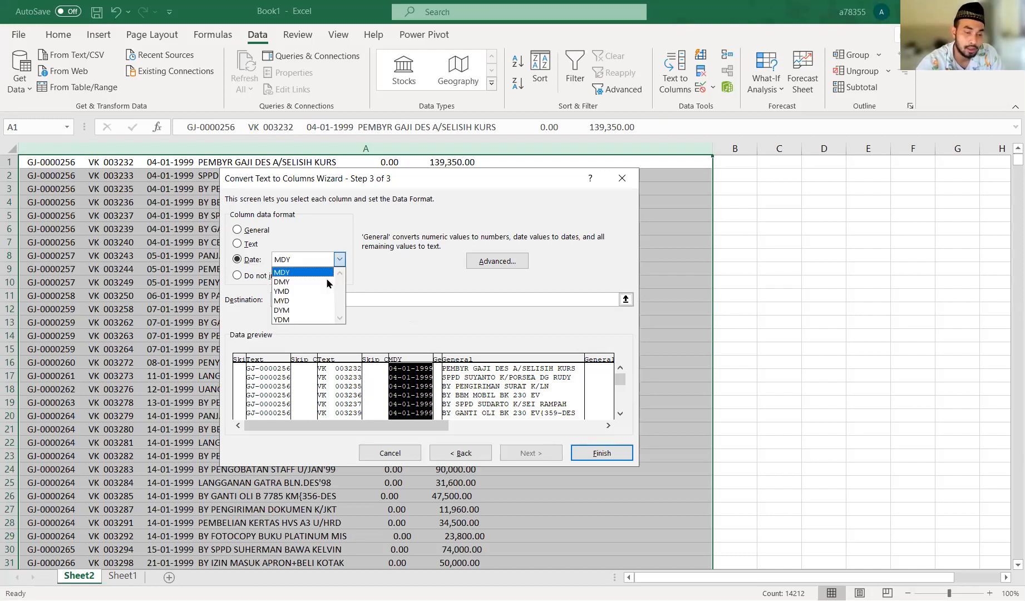
key("Return")
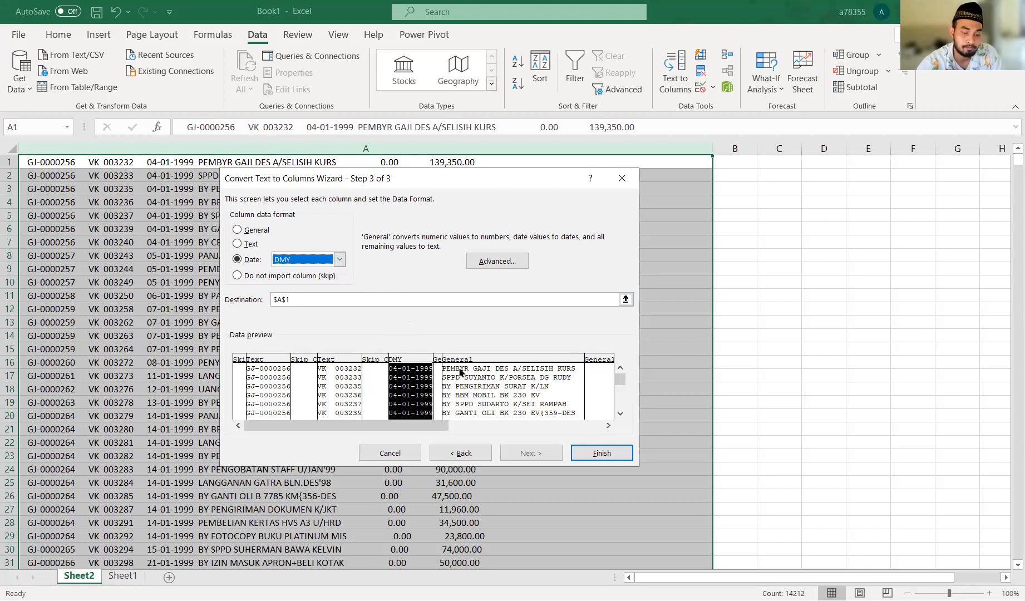
Exclude the narrow blank column after the date from import and format the description column as Text
left_click(441, 362)
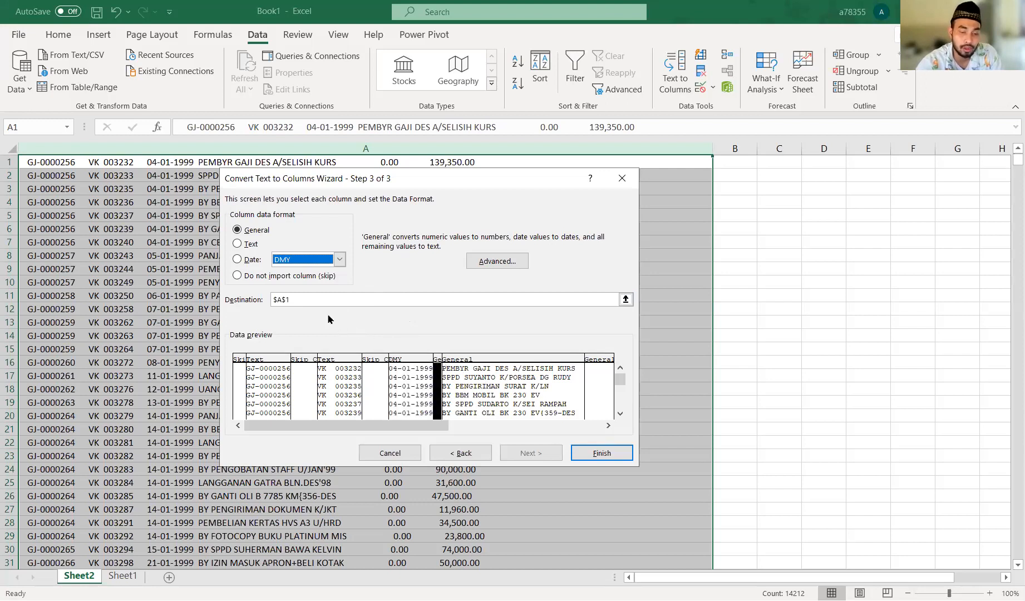
left_click(306, 277)
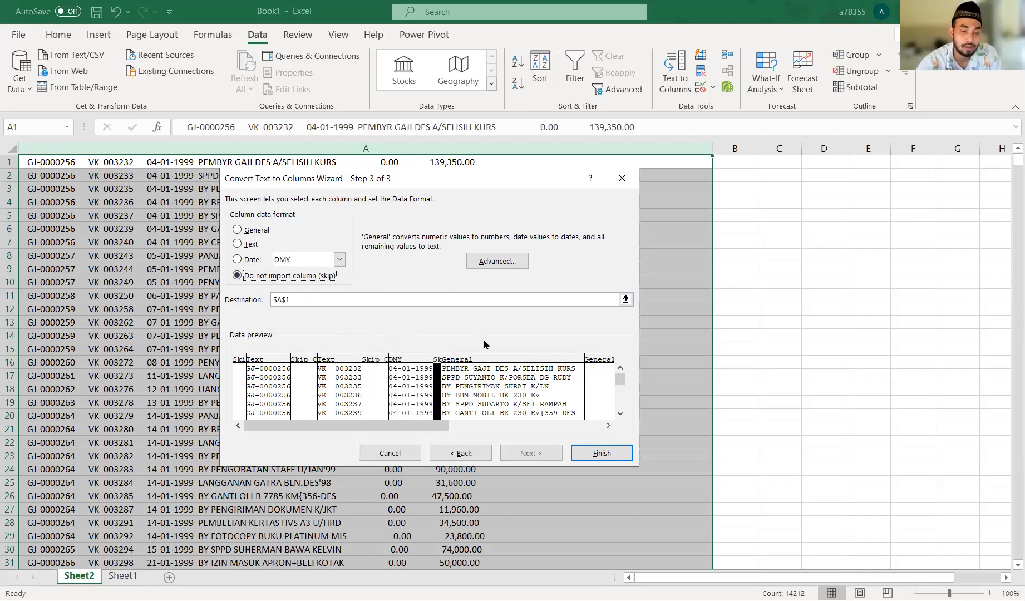
left_click(510, 360)
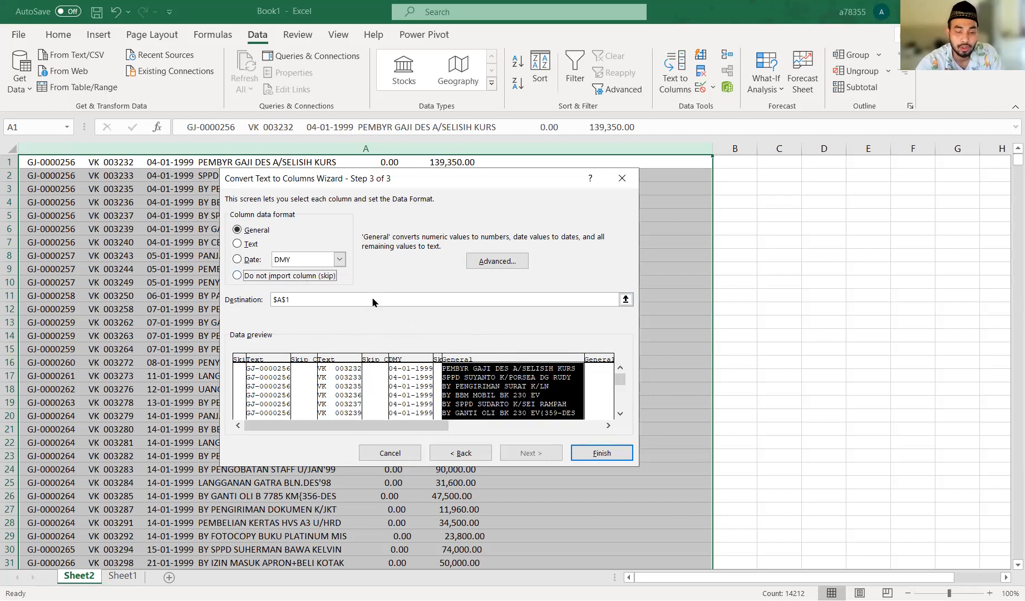
left_click(251, 245)
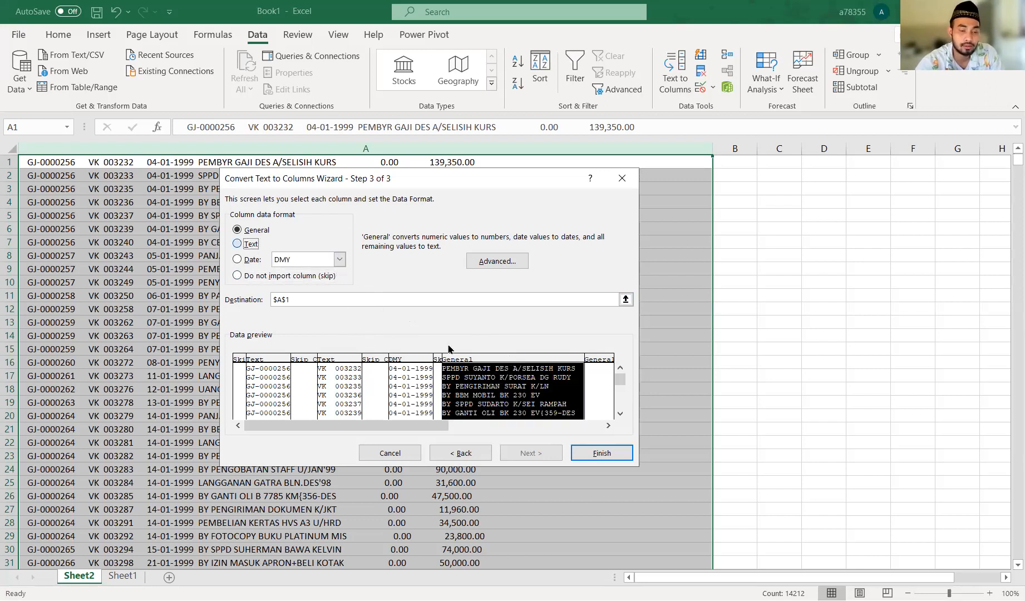
Keep both amount columns as General, accept their advanced decimal and thousands separator settings, and finish the conversion with destination $A$1
left_click(609, 427)
left_click(609, 428)
left_click(609, 428)
left_click(610, 428)
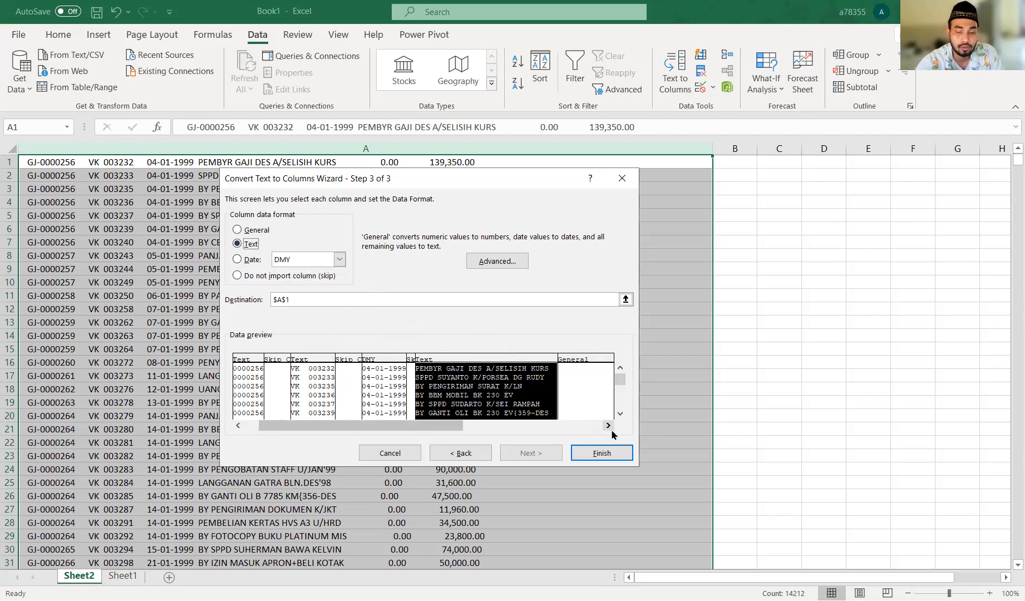
left_click(610, 428)
left_click(610, 428)
left_click(610, 427)
left_click(612, 432)
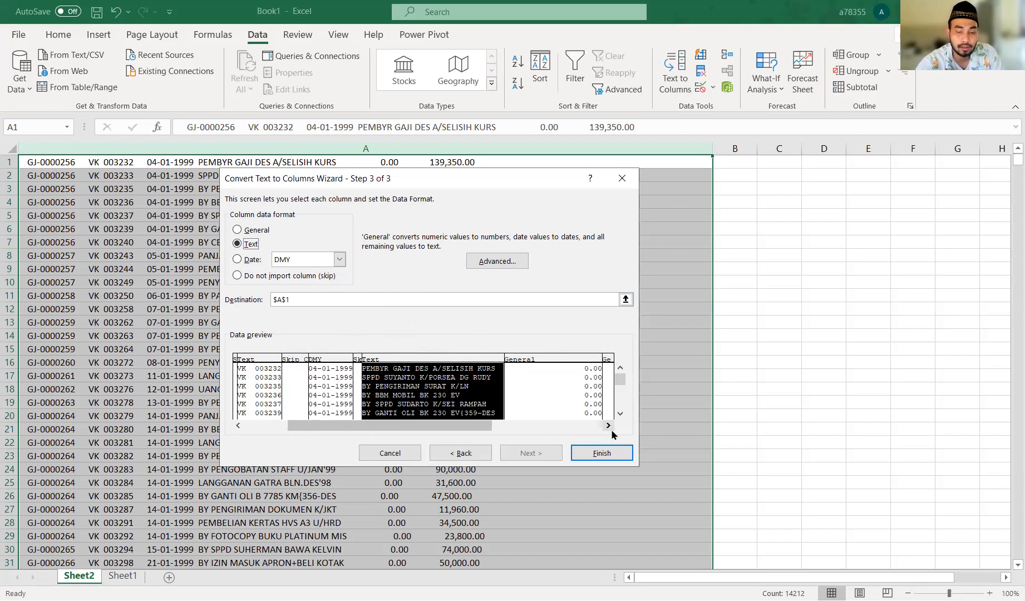
left_click(612, 432)
left_click(612, 431)
left_click(612, 431)
left_click(612, 432)
left_click(612, 432)
left_click(613, 431)
left_click(611, 432)
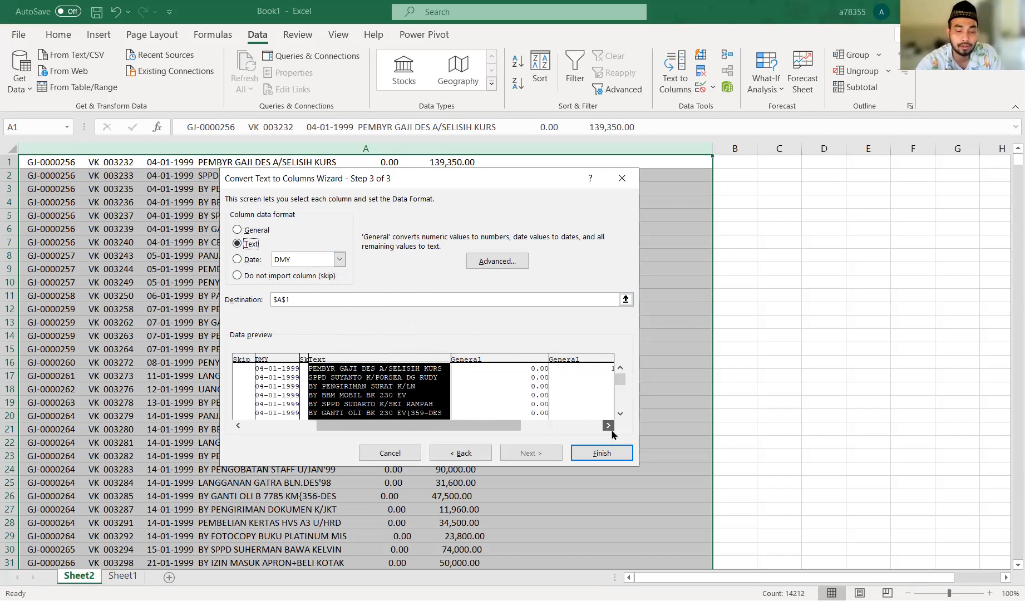
left_click(504, 364)
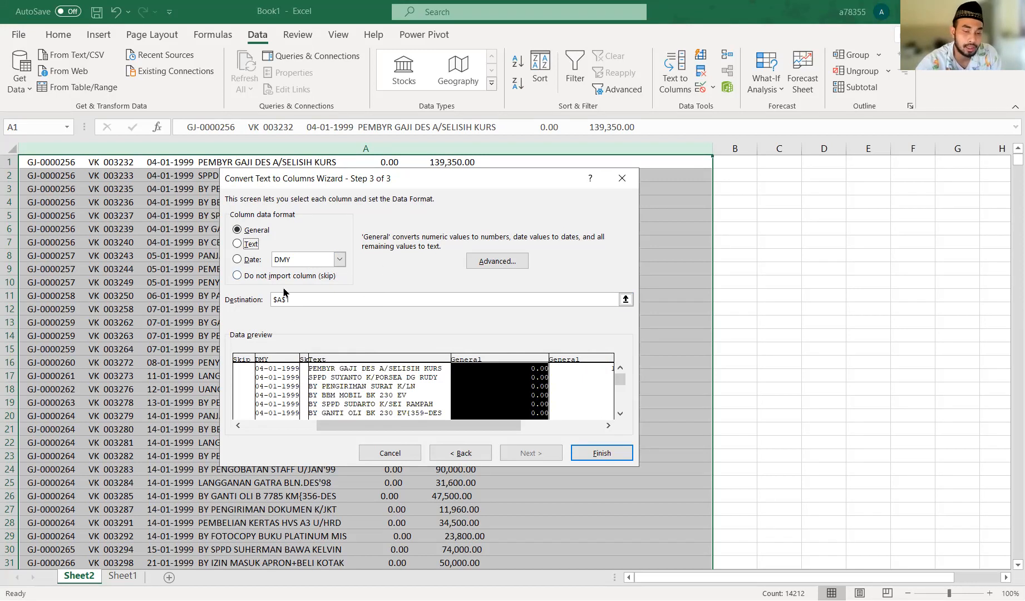
left_click(524, 260)
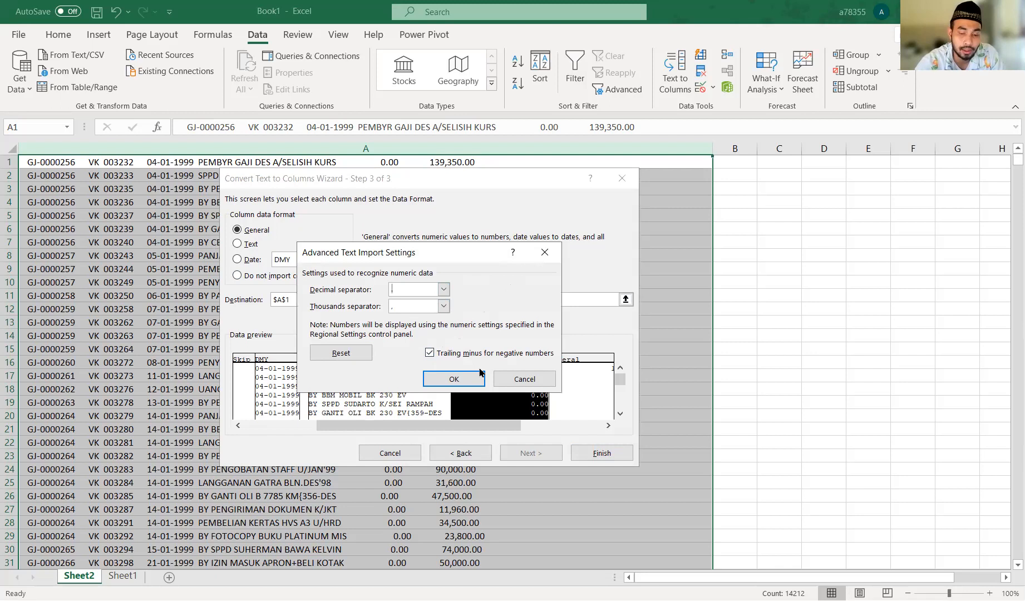
left_click(468, 383)
left_click(497, 260)
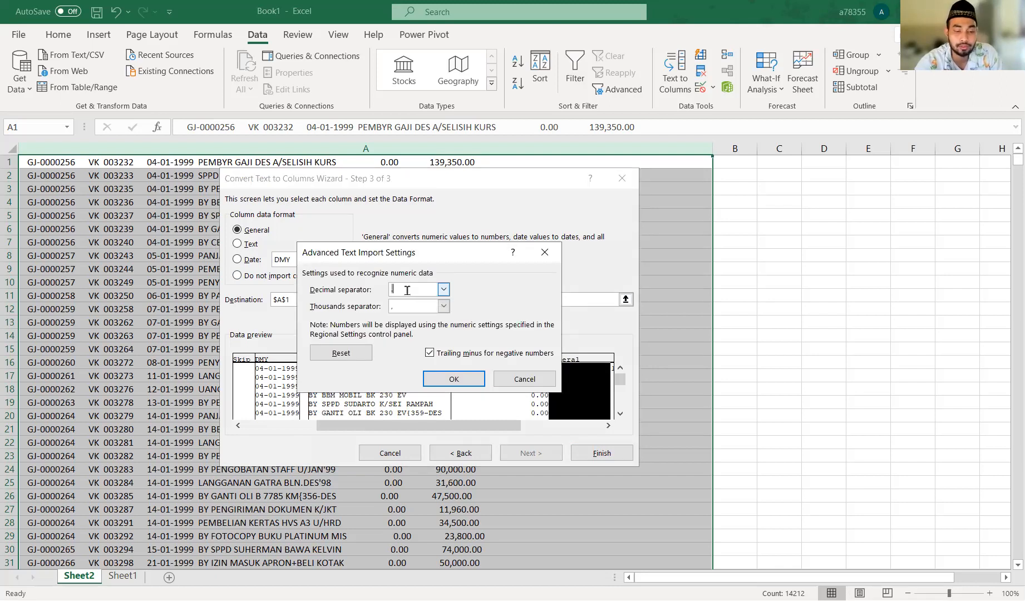
left_click(444, 384)
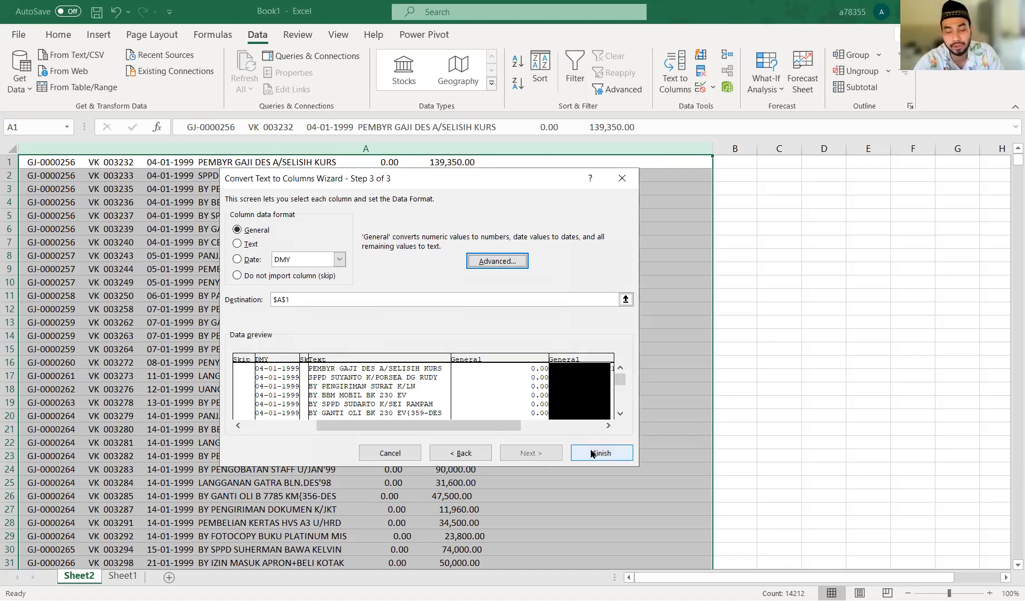
left_click(591, 454)
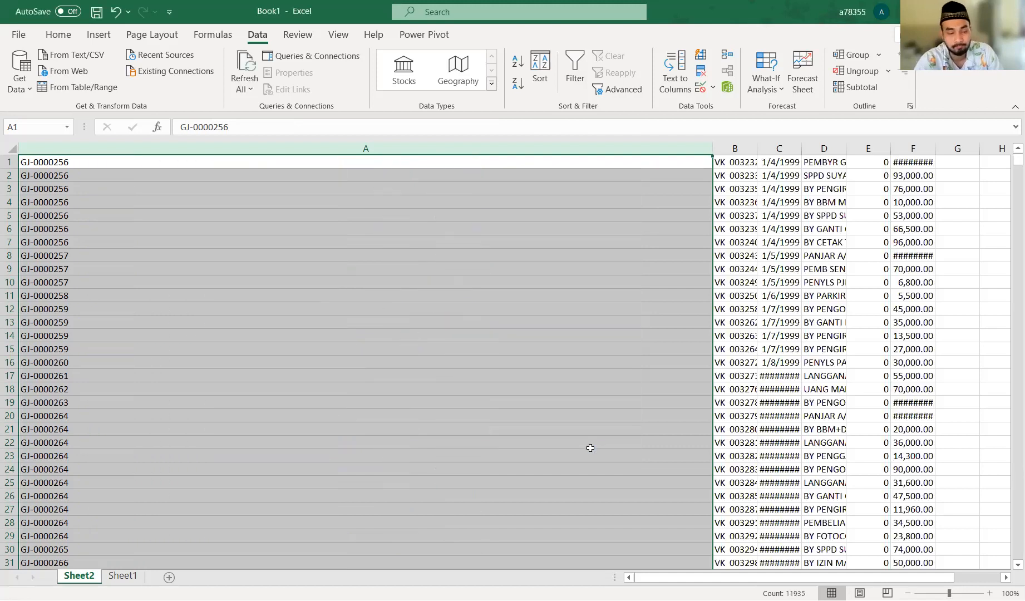
Autofit the widths of columns A to F
left_click(590, 446)
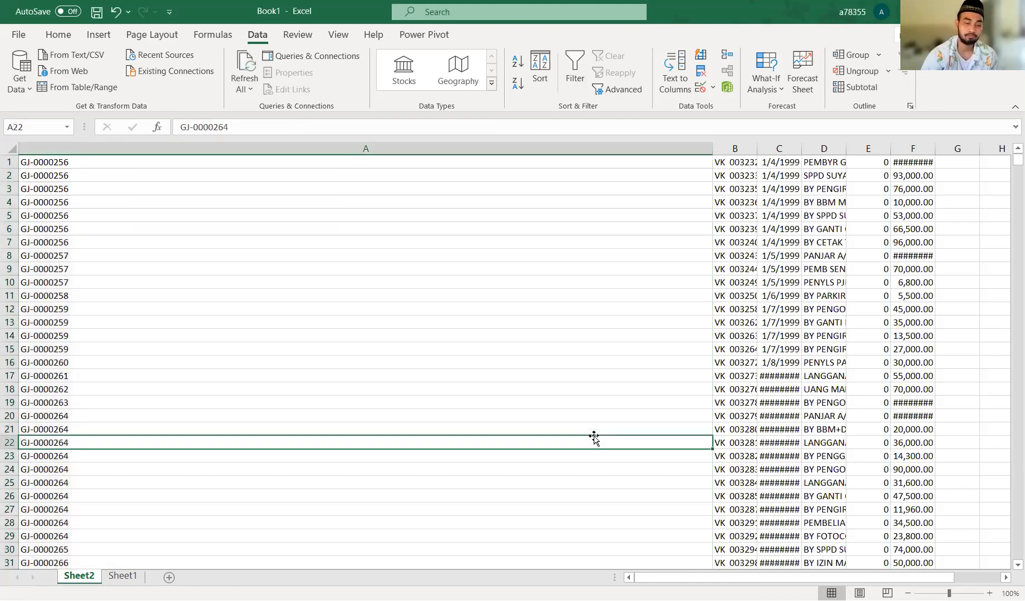
left_click_drag(359, 148, 677, 173)
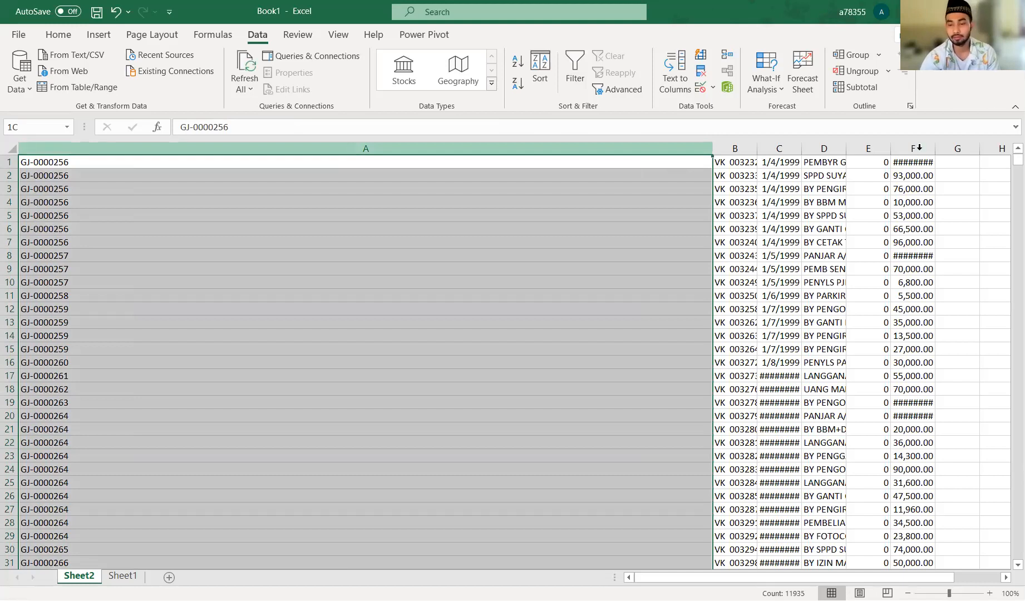
left_click(918, 148, "shift")
double_click(938, 149)
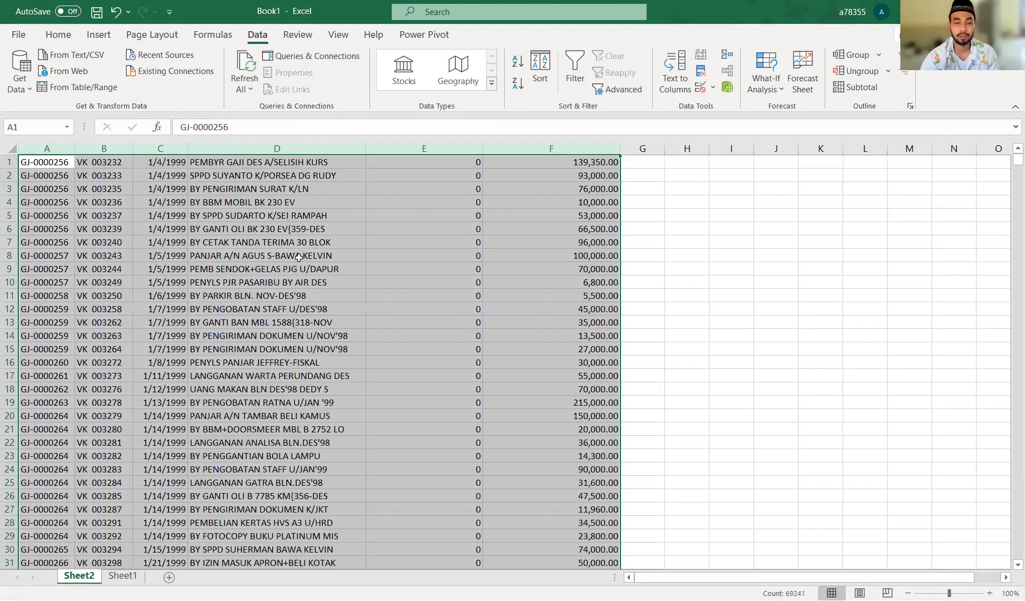
Review the split fields across columns A to F in the first row, ending back in column A
left_click(299, 258)
scroll(298, 257, "down", 3)
scroll(299, 261, "up", 3)
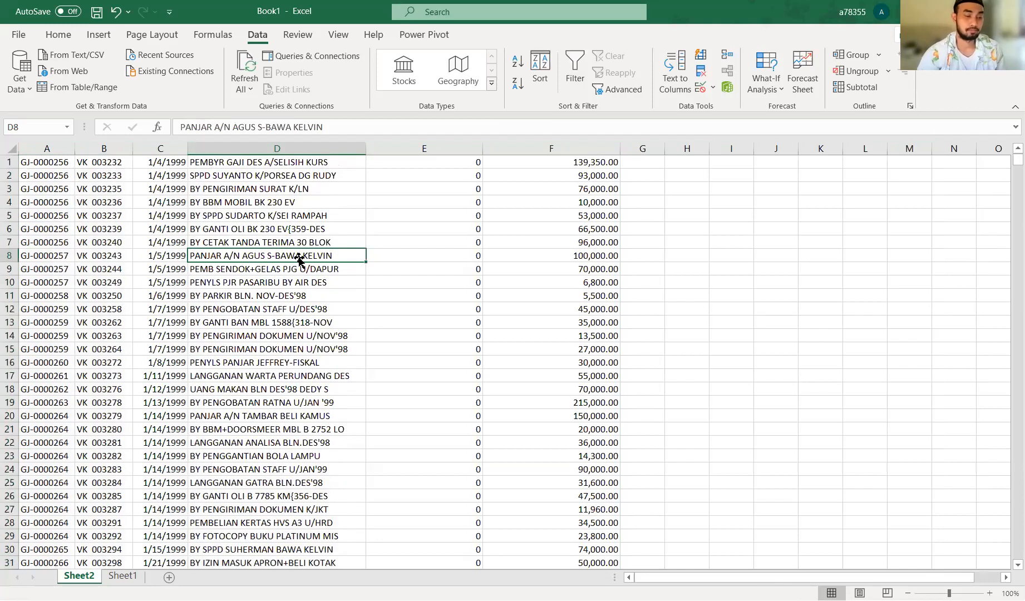
key("Up")
key("Up")
key("Up")
key("Up")
key("Up")
key("Up")
key("Up")
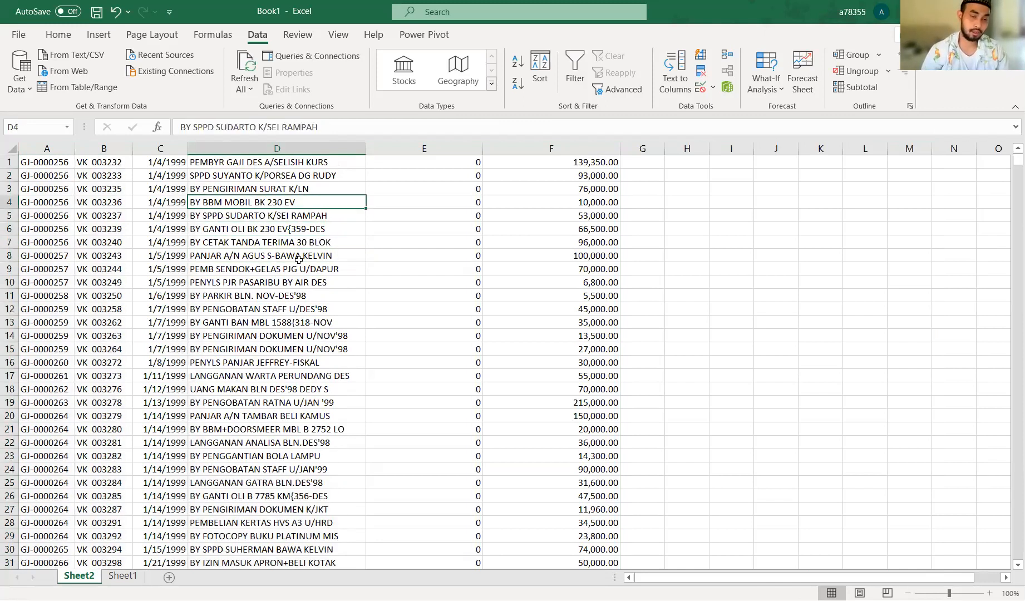
key("Left")
key("Left")
key("Left")
key("Right")
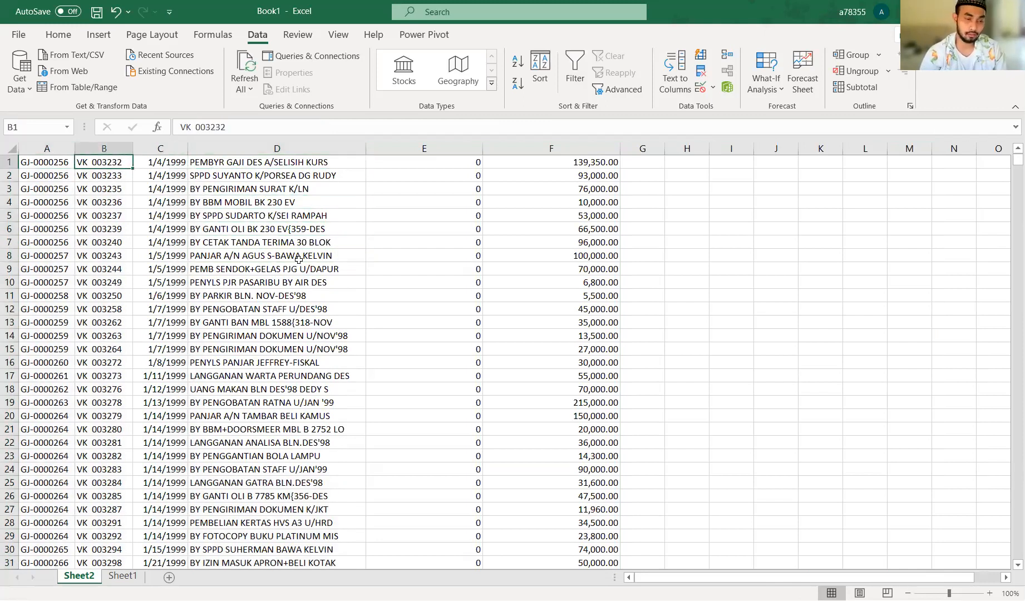
key("Left")
key("Right")
key("Left")
key("Right")
key("Right")
key("Right")
key("Right")
key("Right")
key("Left")
key("Left")
key("Left")
key("Left")
key("Left")
Review the first page's split journal entries down column A, through the last entry in row 45
key("Down")
key("Down")
key("Down")
key("Down")
key("Down")
key("Down")
key("Down")
key("Down")
key("Down")
key("Down")
key("Down")
key("Down")
key("Down")
key("Down")
key("Down")
key("Down")
key("Down")
key("Down")
key("Down")
key("Down")
key("Down")
key("Down")
key("Down")
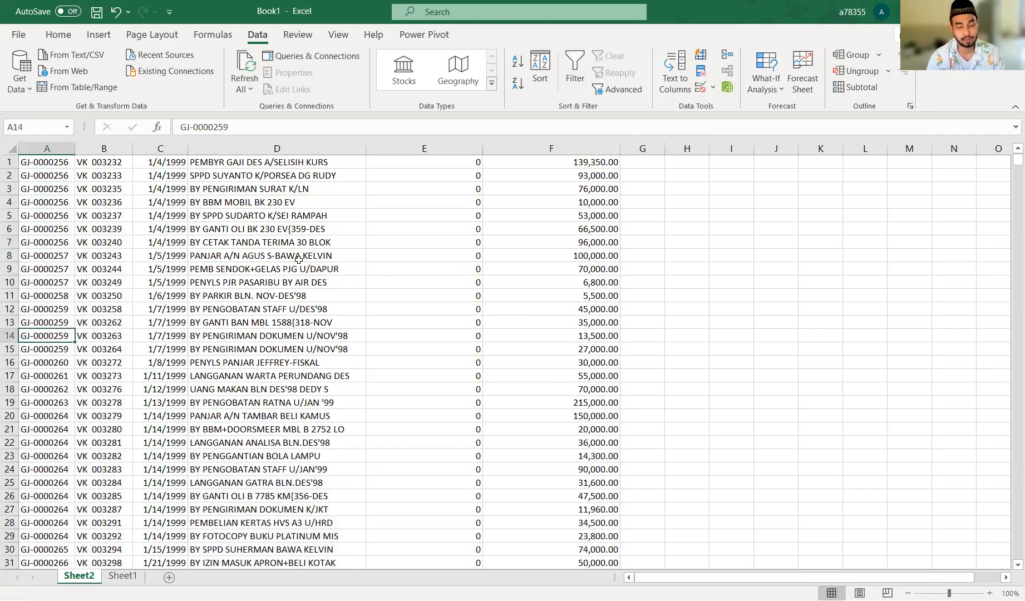
key("Down")
key("Down")
key("Down")
key("Down")
key("Down")
key("Down")
key("Down")
key("Down")
key("Down")
key("Down")
key("Down")
key("Down")
key("Down")
Examine the blank rows and the leftover company and report title rows between the first and second pages, around rows 46 to 54
key("Up")
key("Up")
key("Up")
key("Up")
key("Up")
key("Up")
key("Up")
key("Up")
key("Down")
key("Down")
key("Down")
key("Down")
key("Down")
key("Up")
key("Up")
key("Up")
key("Up")
key("Up")
key("Down")
key("Down")
key("Up")
key("Up")
key("Up")
key("Down")
key("Down")
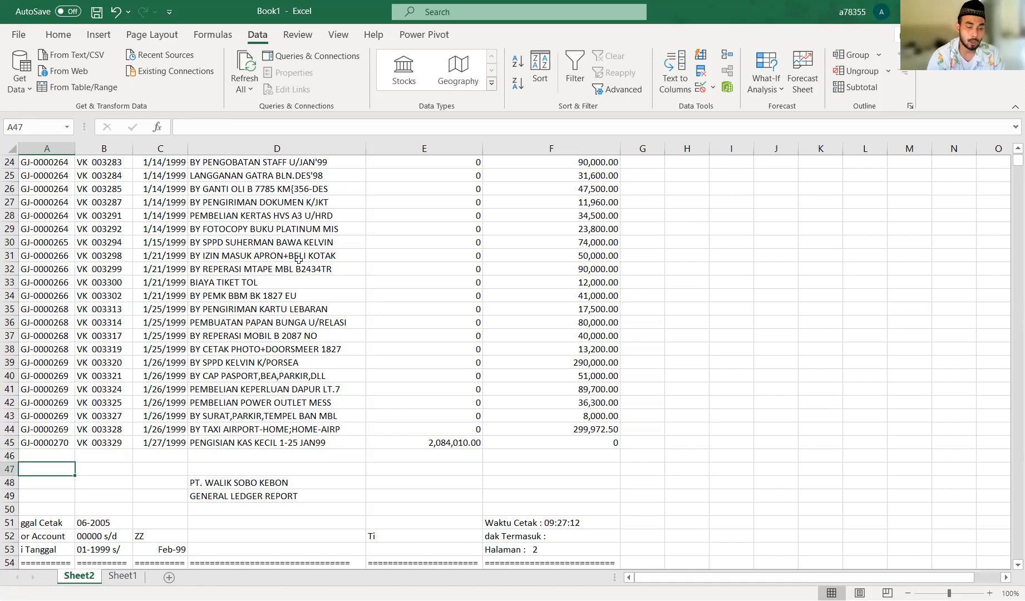
key("Down")
key("Down")
key("Down")
key("Down")
key("Down")
key("Down")
key("Up")
key("Up")
key("Up")
key("Up")
key("Up")
key("Right")
key("Right")
key("Right")
key("Left")
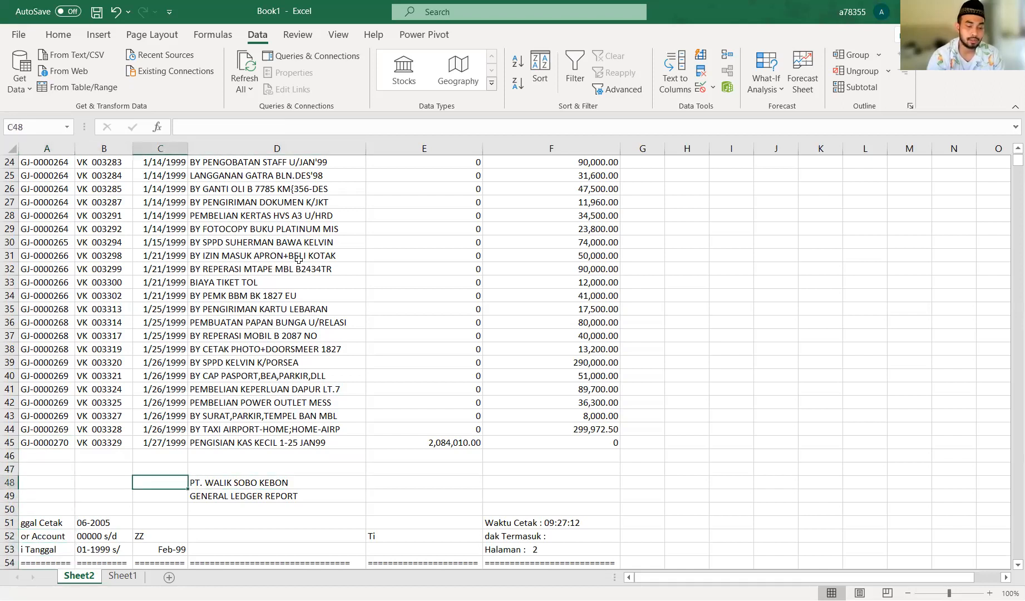
key("Left")
key("Left")
Inspect the repeated page header and account line in rows 50 to 58, up to the second page's first entries
key("Down")
key("Down")
key("Down")
key("Down")
key("Down")
key("Down")
key("Down")
key("Down")
key("Down")
key("Down")
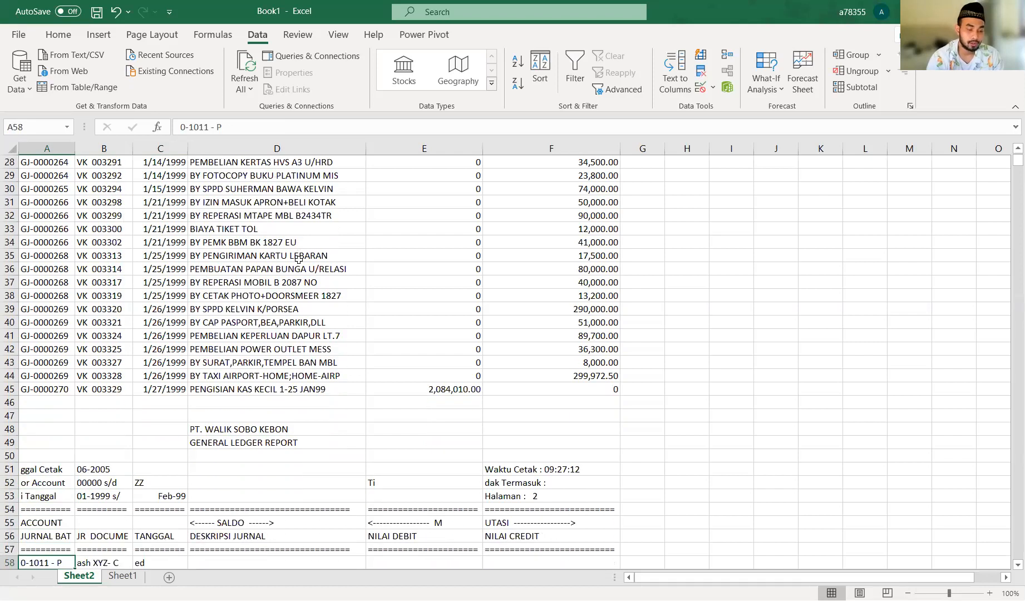
scroll(299, 258, "down", 1)
key("Up")
key("Up")
key("Up")
key("Up")
key("Up")
key("Up")
key("Down")
key("Down")
key("Down")
key("Down")
key("Down")
key("Down")
key("Down")
key("Down")
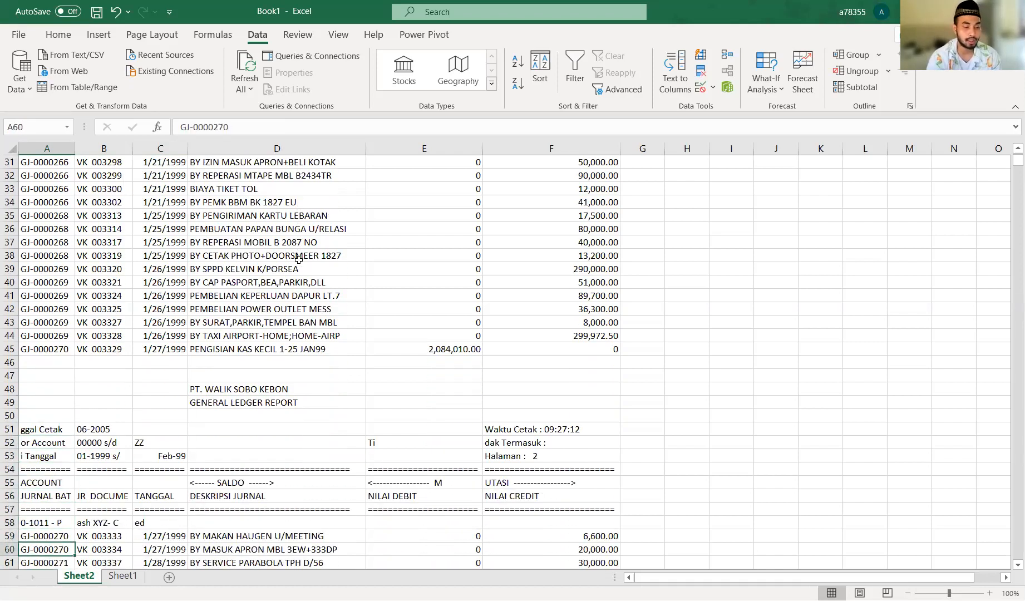
Review the second page's journal entries down column A to row 71
key("Down")
key("Down")
key("Down")
key("Down")
key("Down")
key("Down")
key("Down")
key("Down")
key("Down")
key("Down")
key("Down")
key("Down")
key("Down")
key("Down")
key("Down")
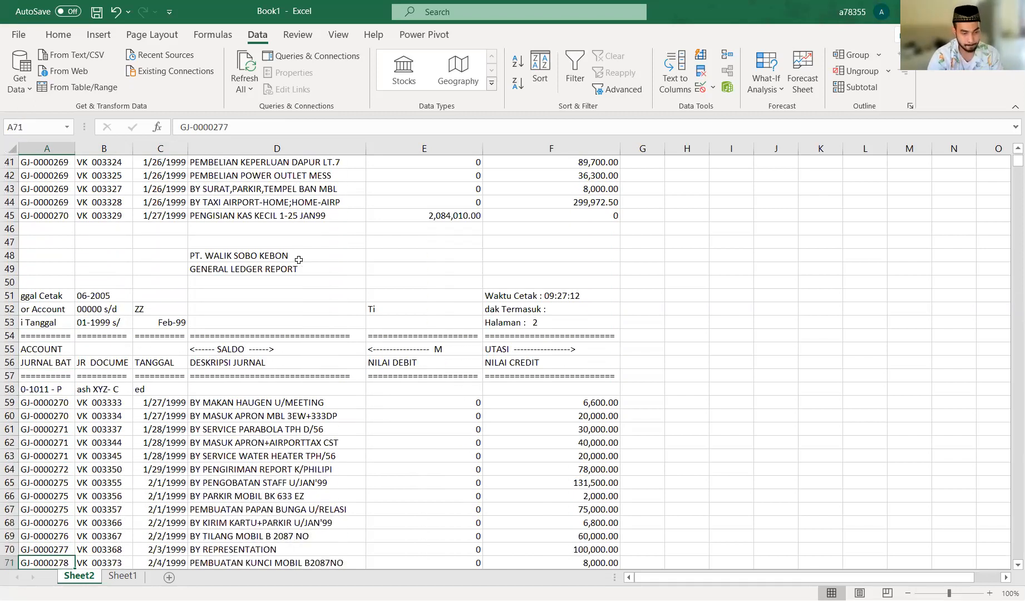
Review the journal entries and page-header rows in column A from row 71 back up to the first entry in row 1
key("Down")
key("Down")
key("Up")
key("Up")
key("Up")
key("Up")
key("Up")
key("Up")
key("Up")
key("Up")
key("Up")
key("Up")
key("Up")
key("Up")
key("Up")
key("Up")
key("Up")
key("Up")
key("Up")
key("Up")
key("Up")
key("Up")
key("Up")
key("Up")
key("Up")
key("Up")
key("Up")
key("Up")
key("Up")
key("Up")
key("Up")
key("Up")
key("Up")
key("Up")
key("Up")
key("Up")
key("Up")
key("Up")
key("Up")
key("Up")
key("Up")
key("Up")
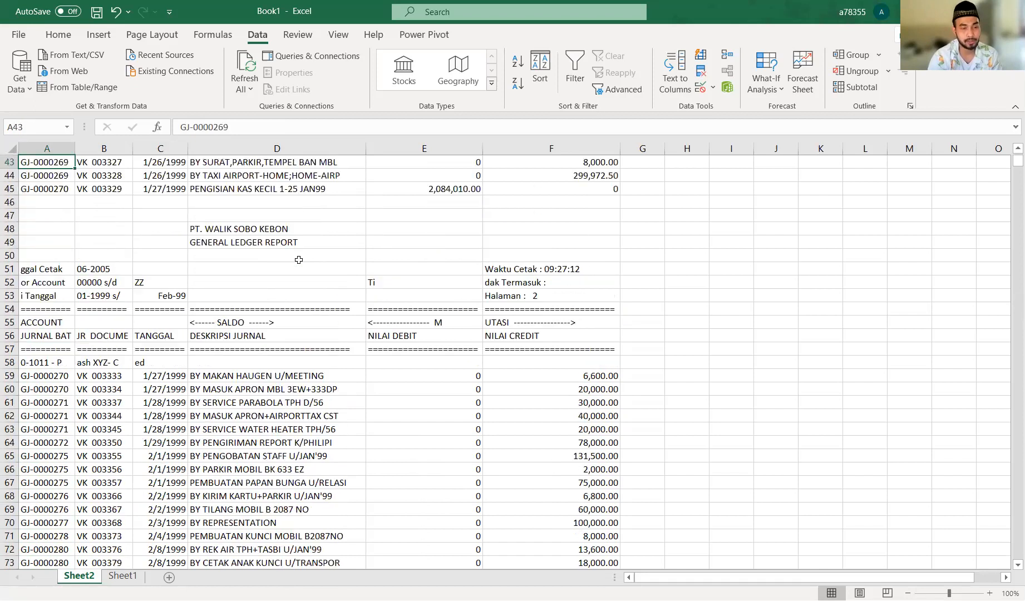
key("Up")
key("Up")
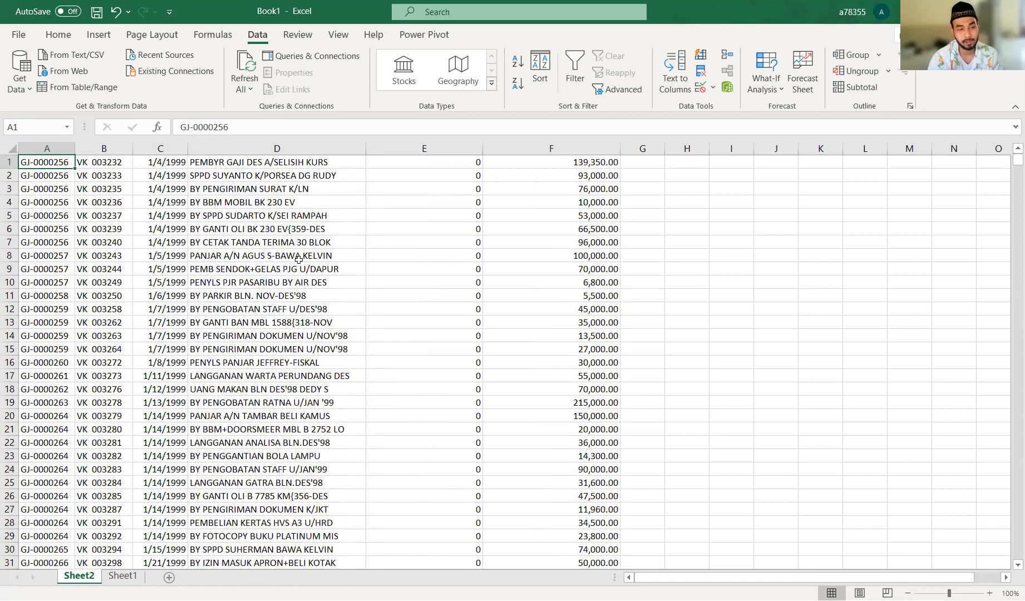
left_click(60, 146)
right_click(60, 148)
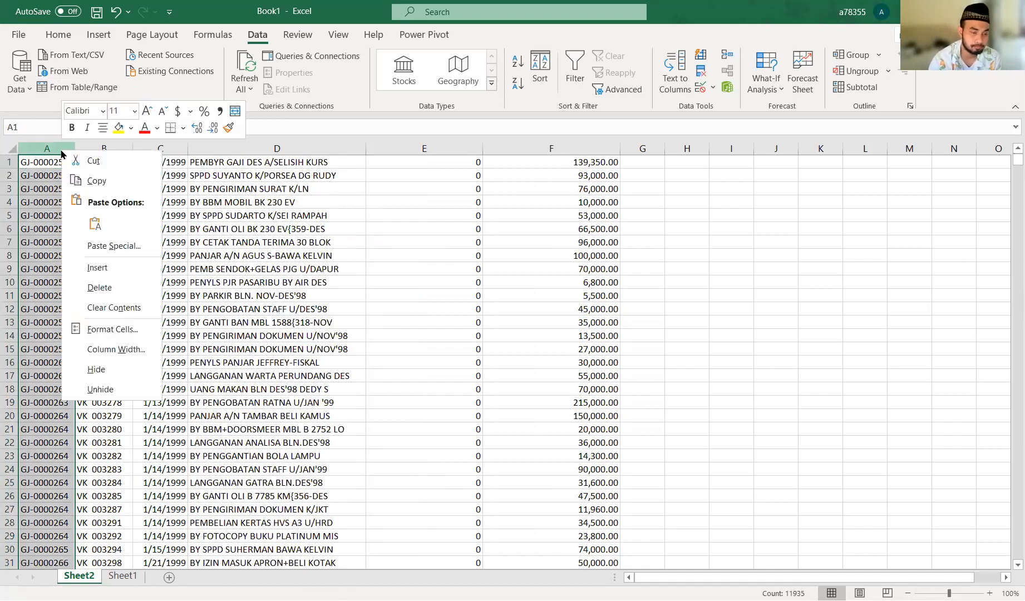
left_click(45, 229)
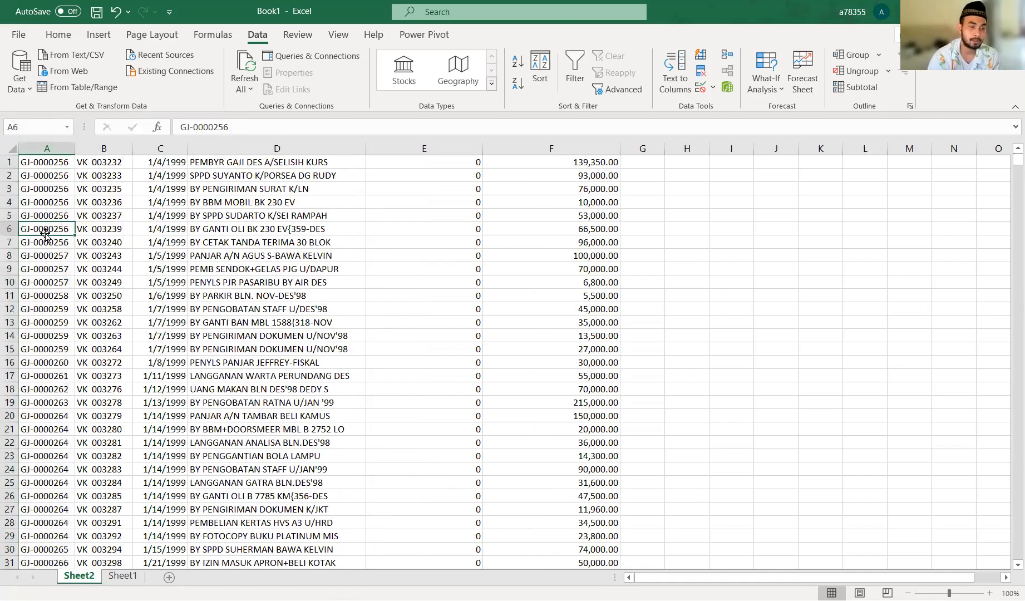
Examine the repeated page-header rows between the journal entries on report pages 2 to 4, and return to the first entry
scroll(48, 318, "down", 13)
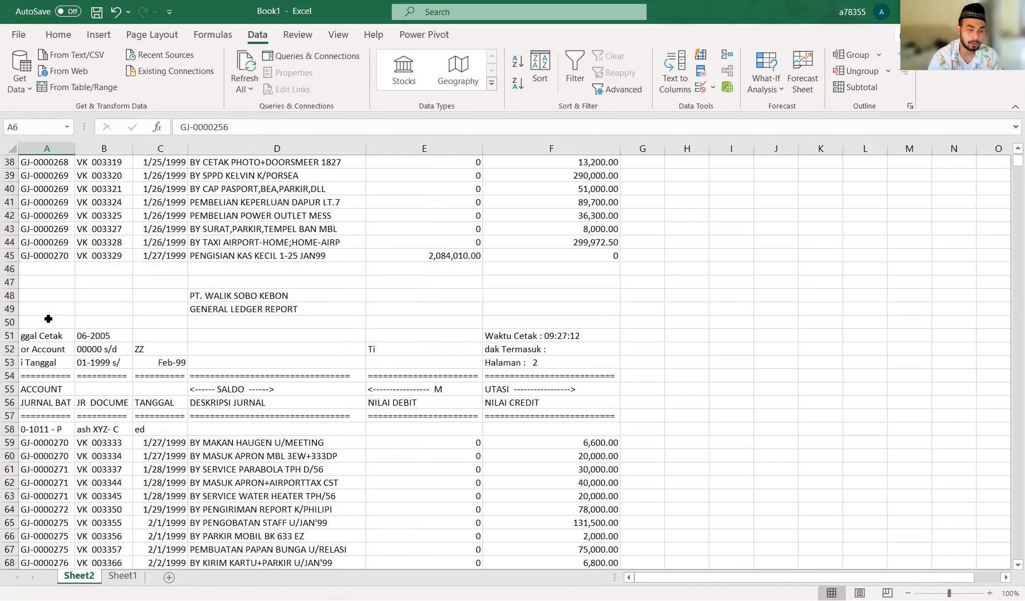
scroll(53, 381, "down", 2)
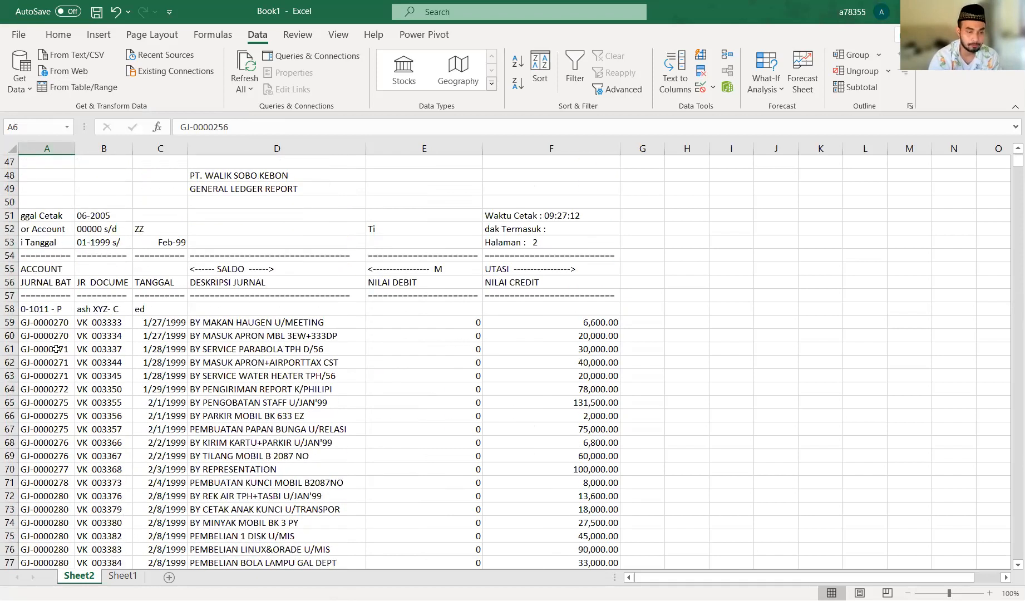
scroll(56, 328, "down", 1)
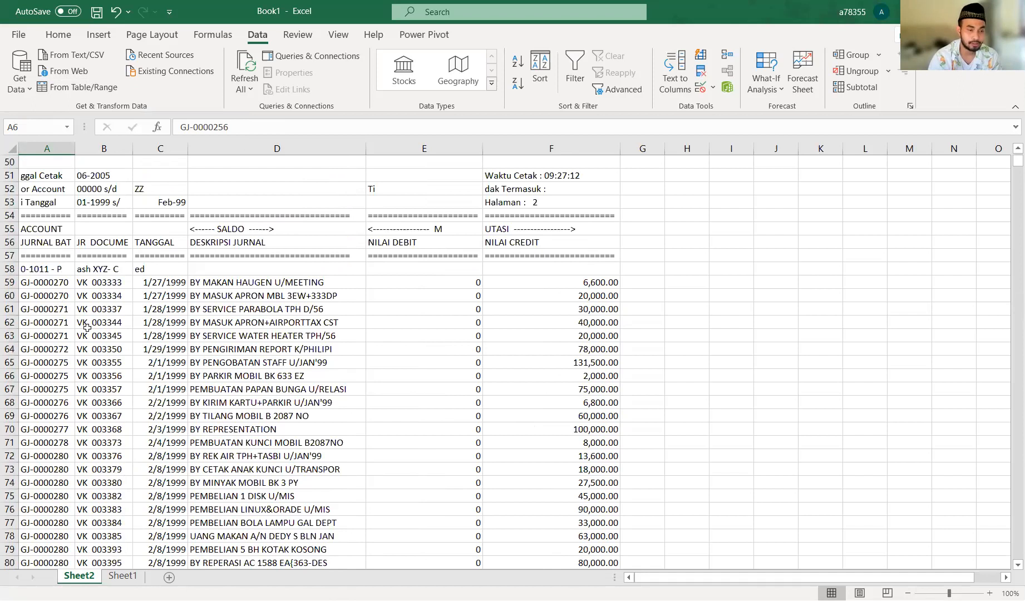
scroll(64, 375, "down", 14)
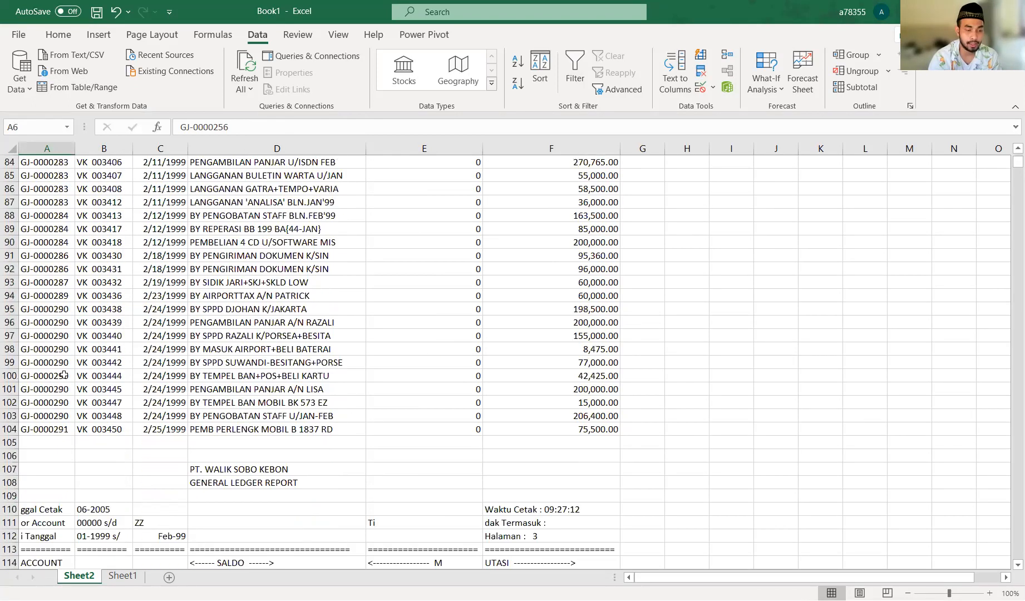
scroll(63, 376, "down", 6)
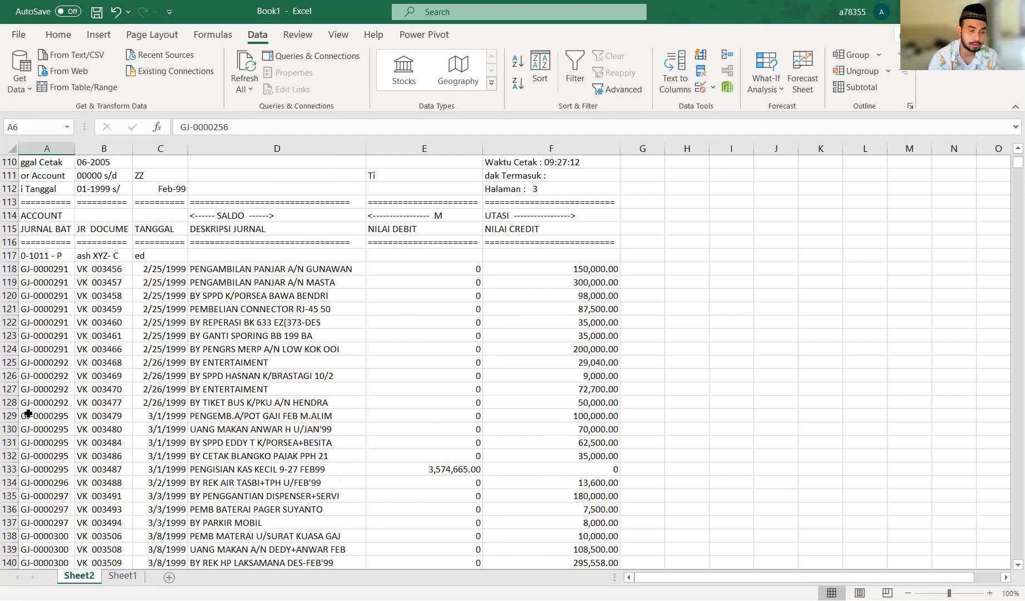
left_click(28, 414)
scroll(27, 413, "down", 5)
scroll(28, 413, "down", 11)
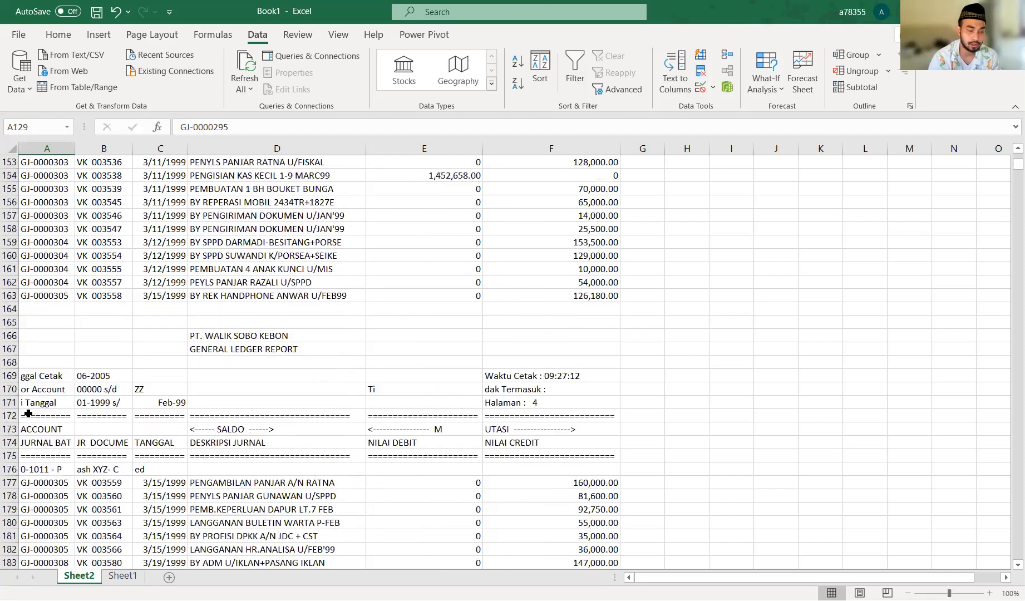
scroll(27, 414, "down", 5)
scroll(28, 414, "up", 20)
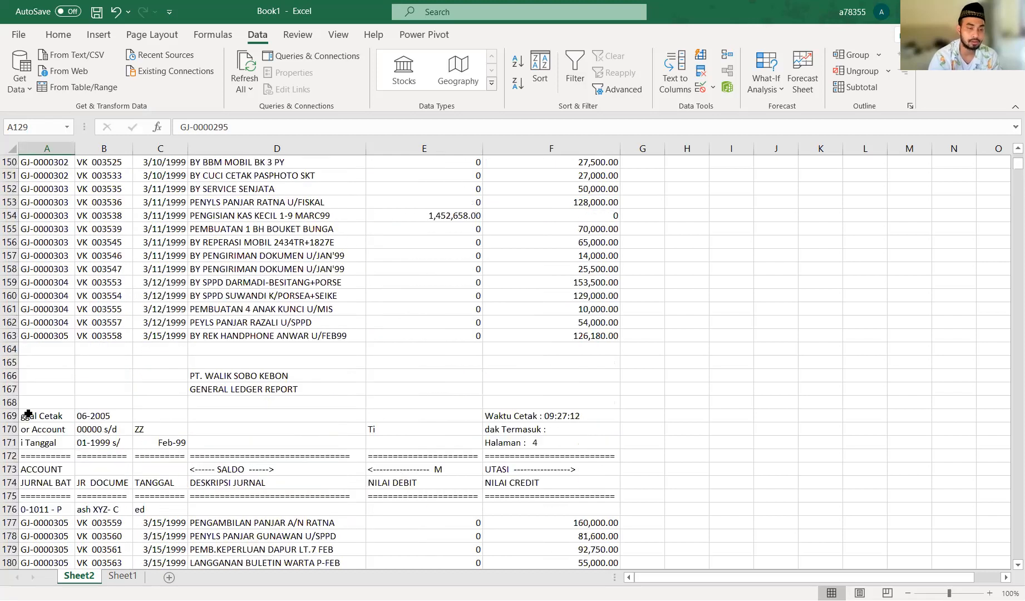
scroll(28, 414, "up", 20)
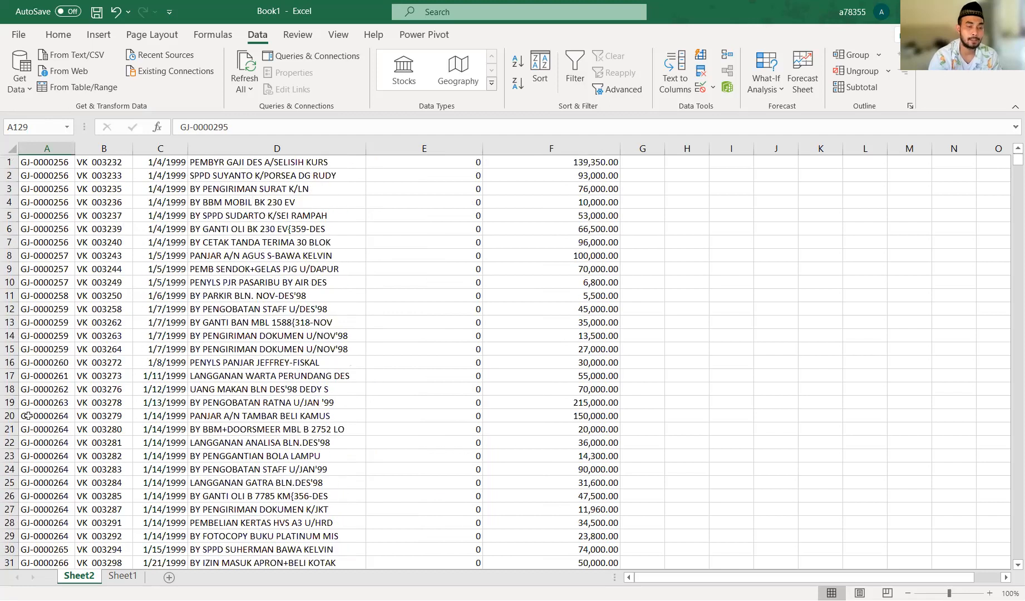
Insert a blank row above the first journal entry for column headers
left_click(8, 161)
right_click(8, 160)
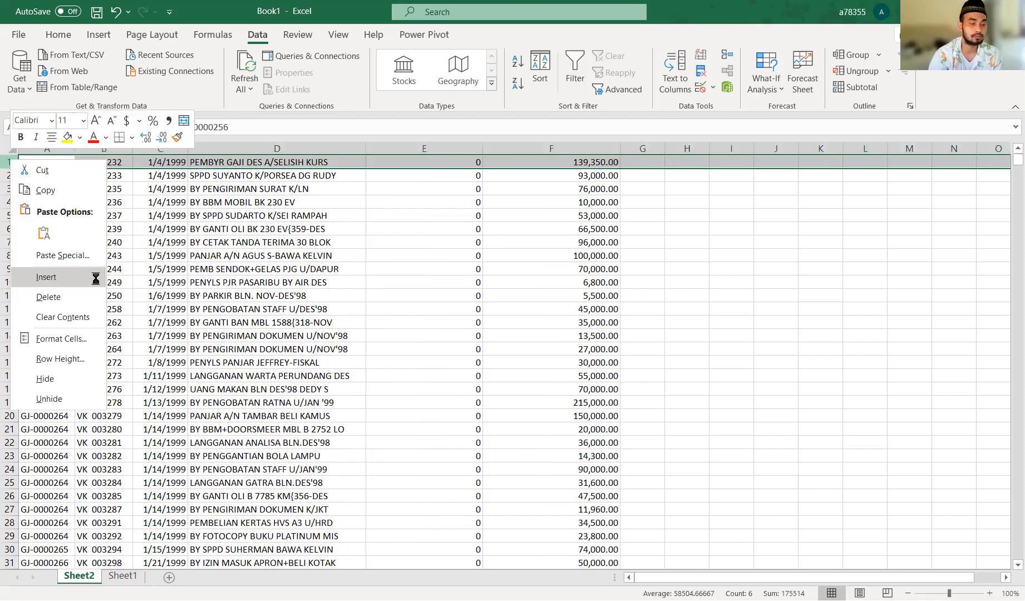
type("ij")
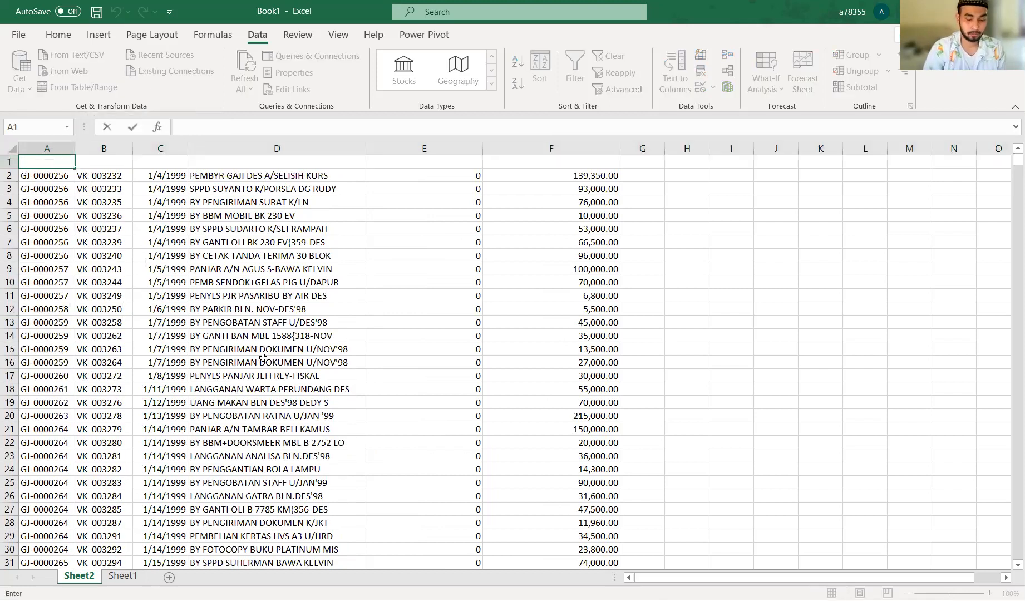
Enter the column headers jurnal_batch, jr_document and tanggal in cells A1 to C1
type("urnal")
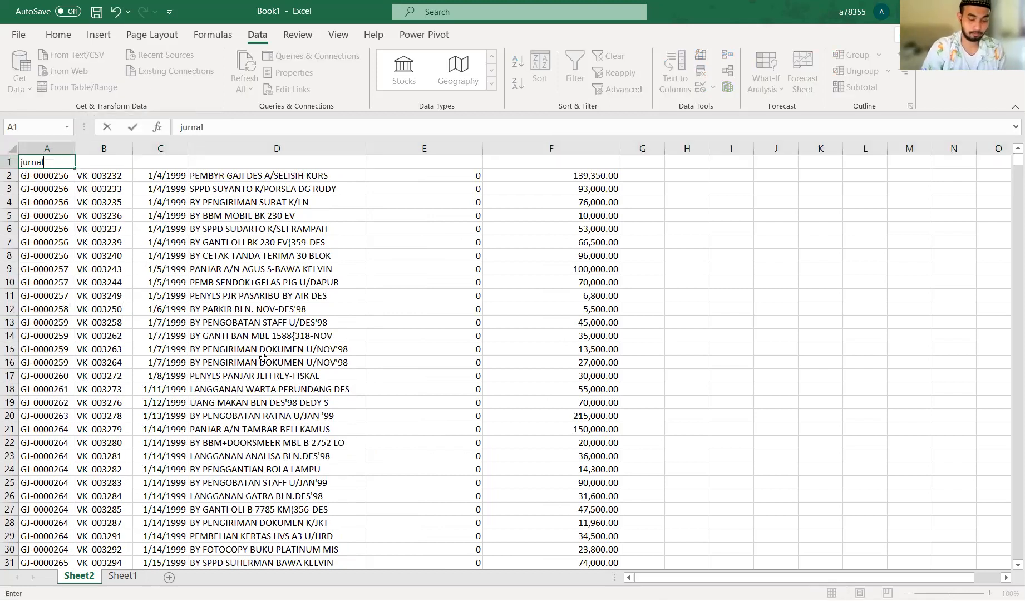
type("_batch")
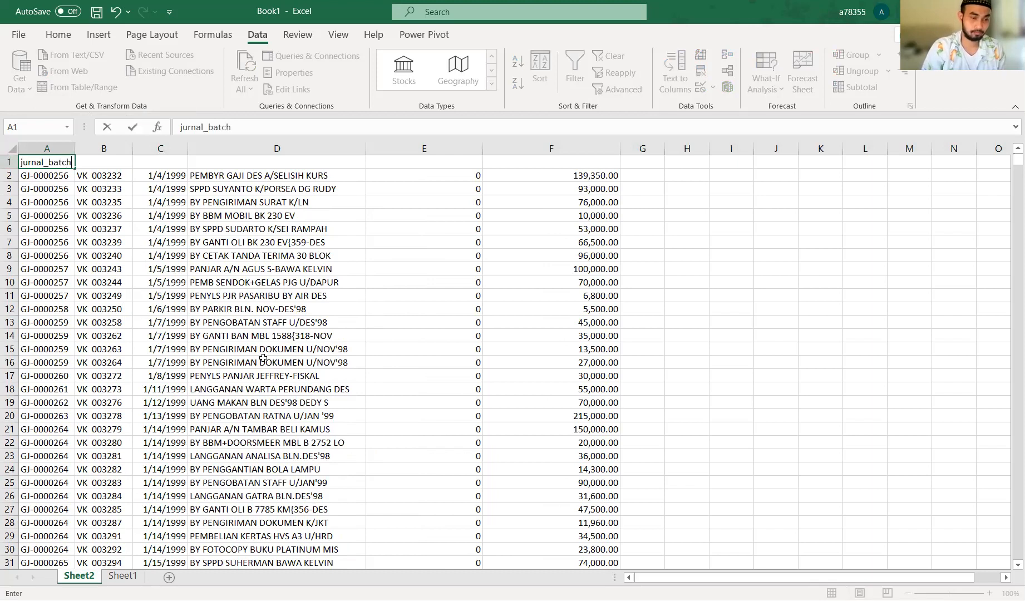
key("Tab")
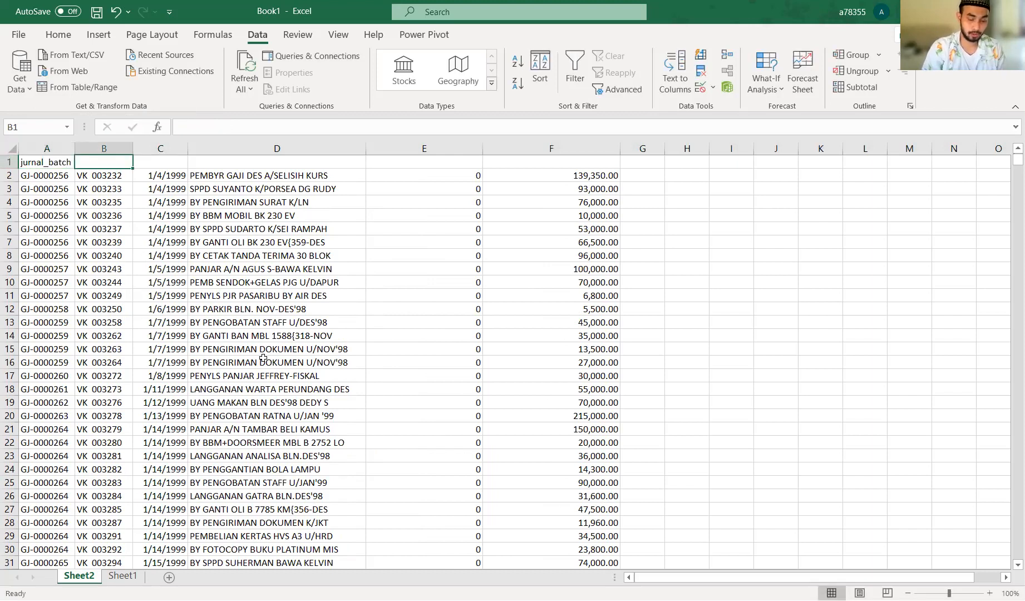
type("jr_")
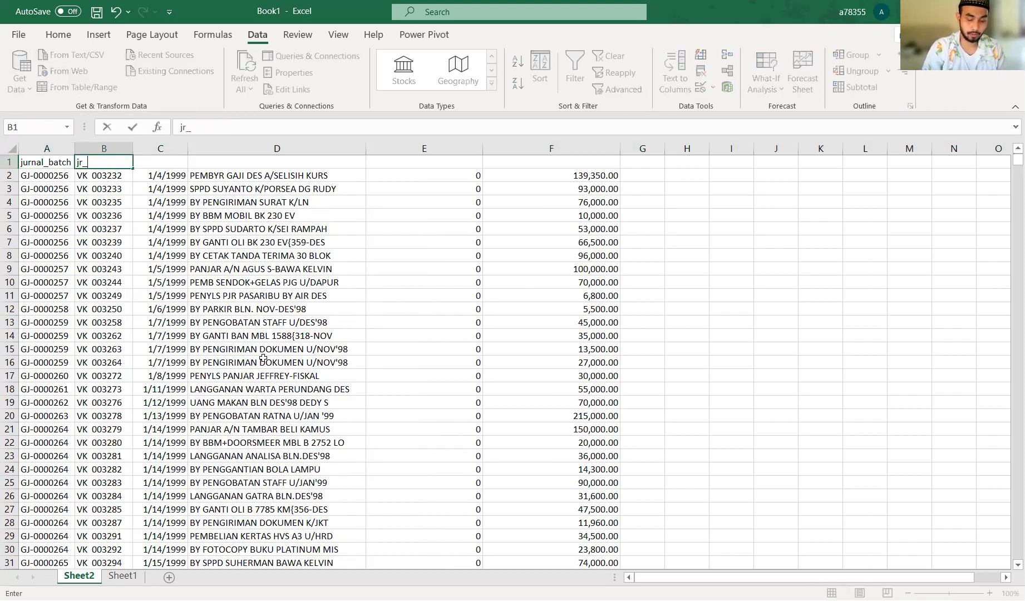
type("document")
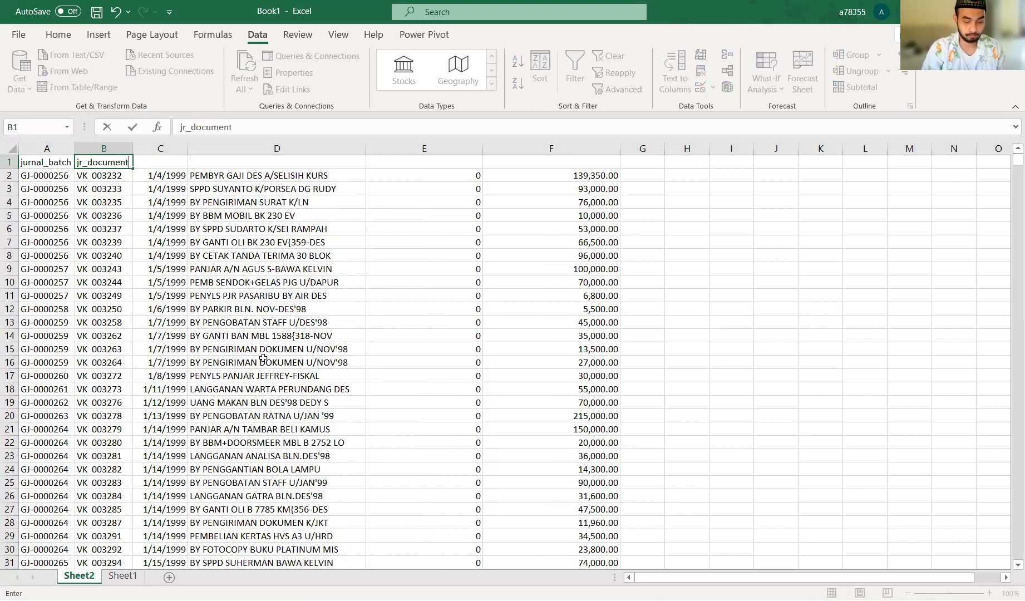
key("Tab")
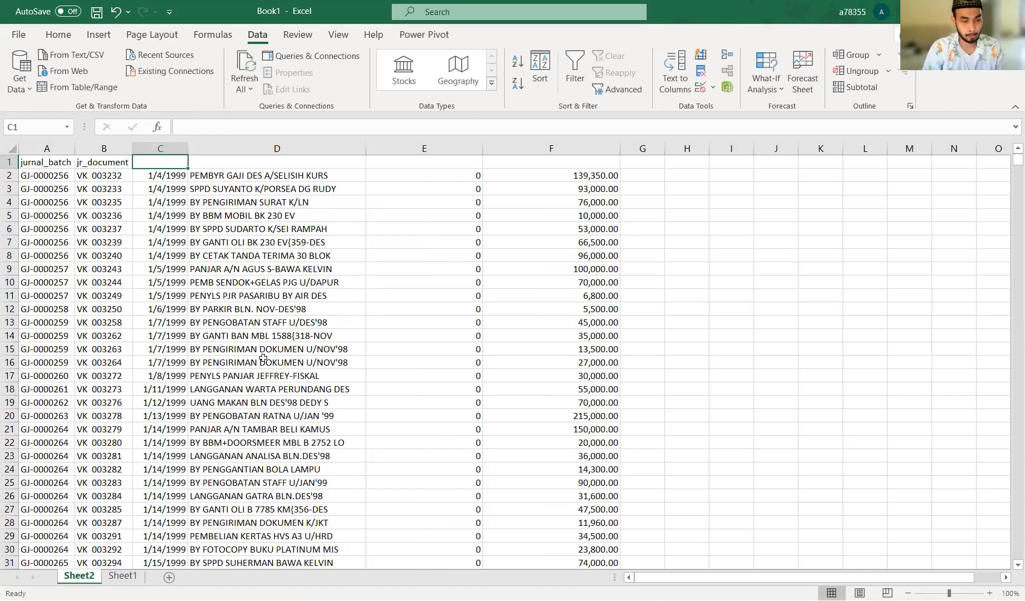
type("tanggal")
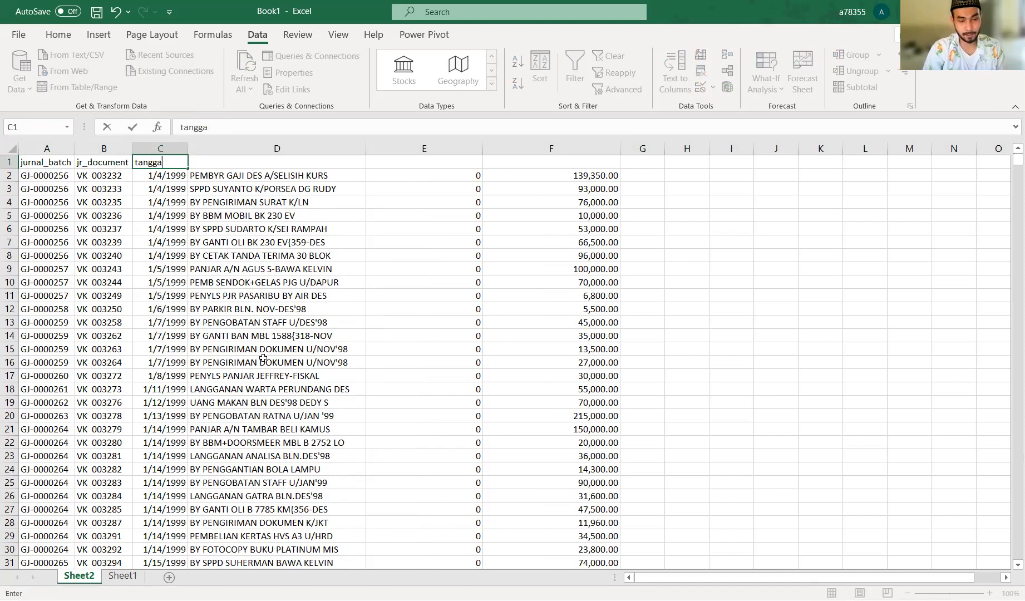
key("Tab")
Enter the column headers deskripsi, debit and kredit in cells D1 to F1
type("deskripsi")
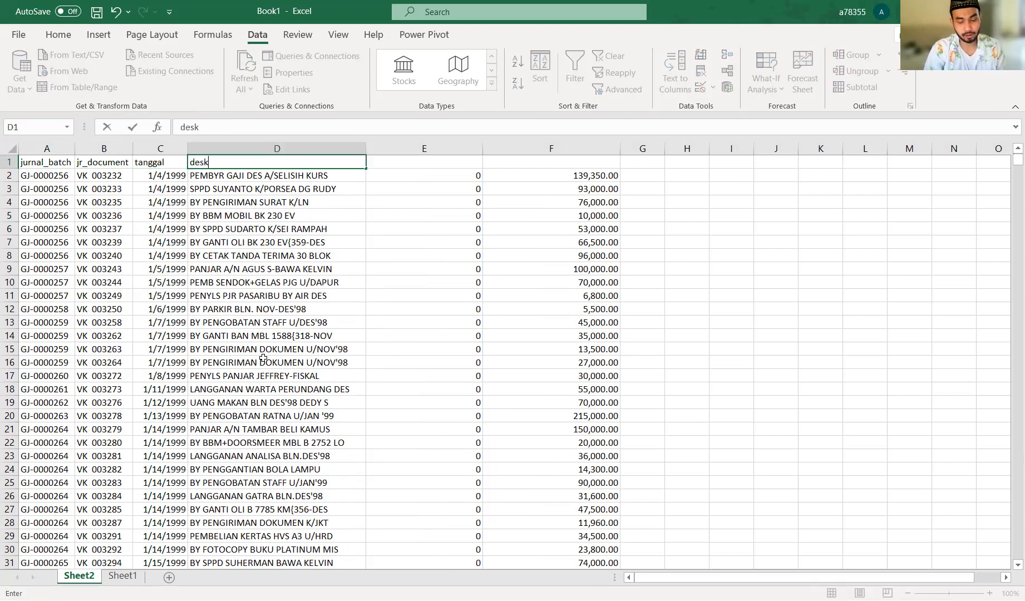
key("Tab")
type("debit")
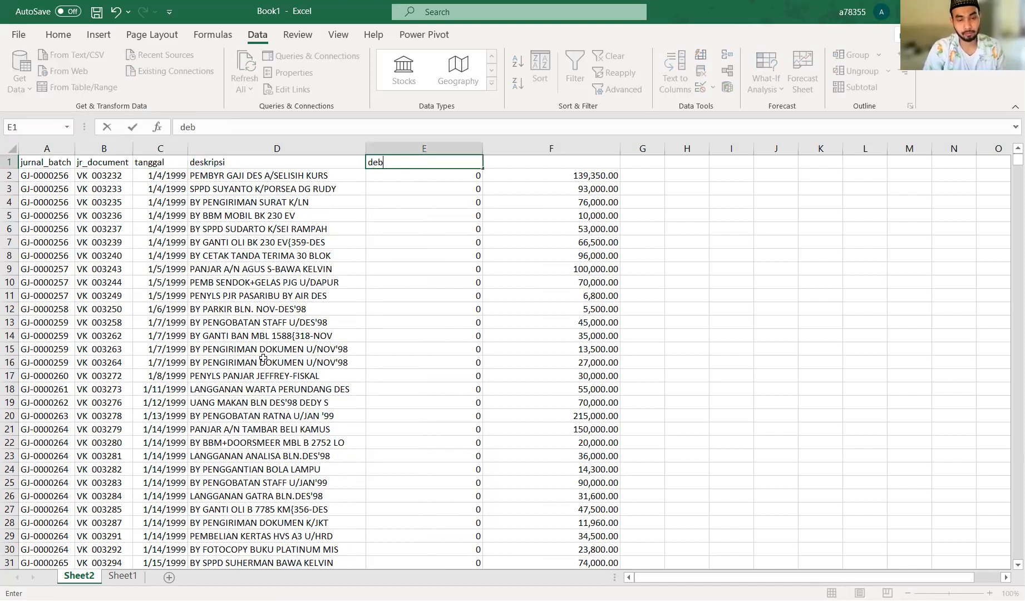
key("Tab")
type("kre")
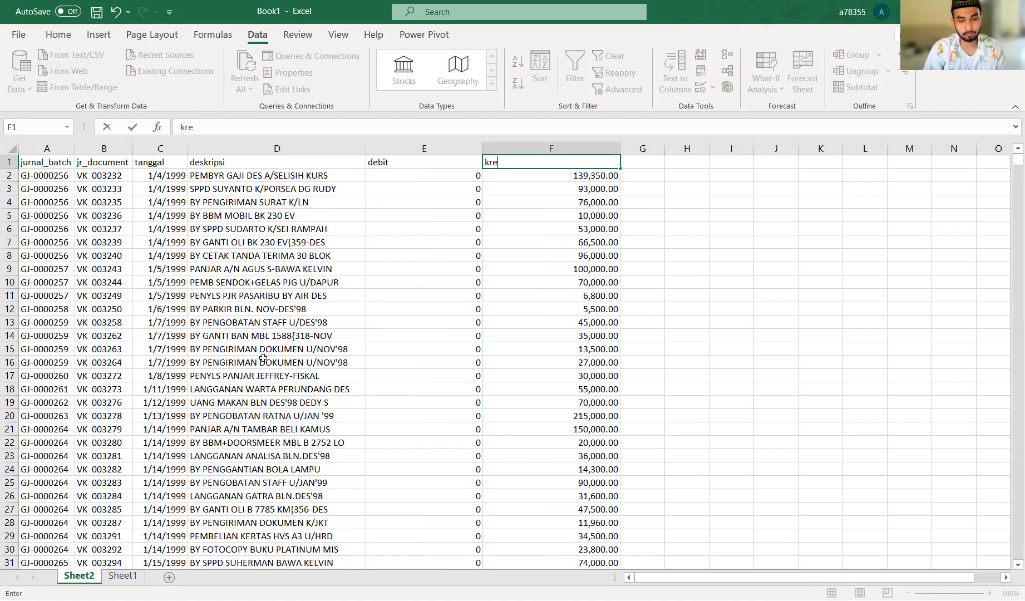
type("dit")
key("Return")
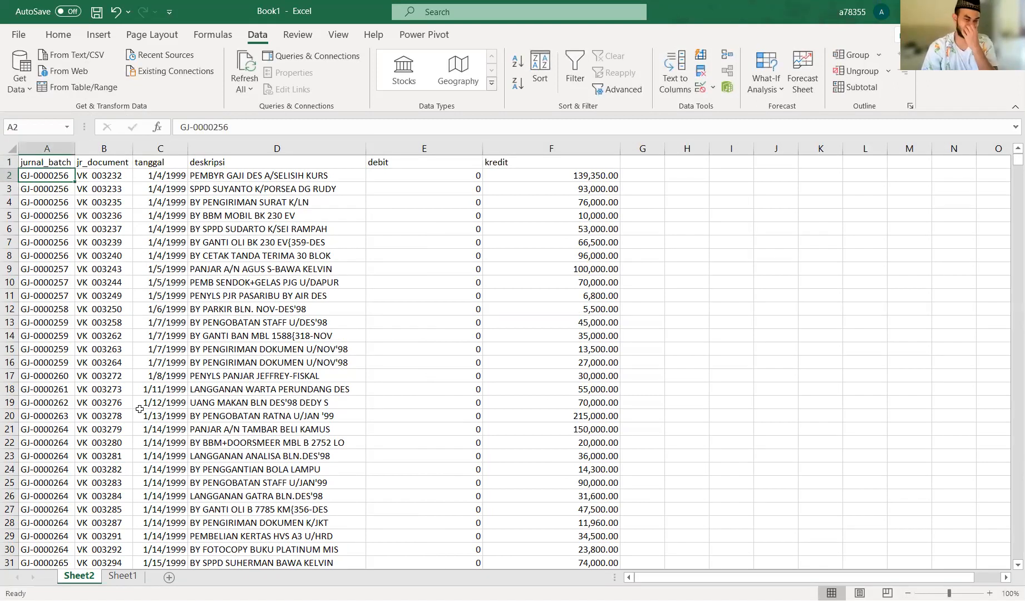
Insert an empty column before the jurnal_batch column and check it against the entries and page-header rows
left_click(50, 146)
right_click(55, 147)
left_click(136, 252)
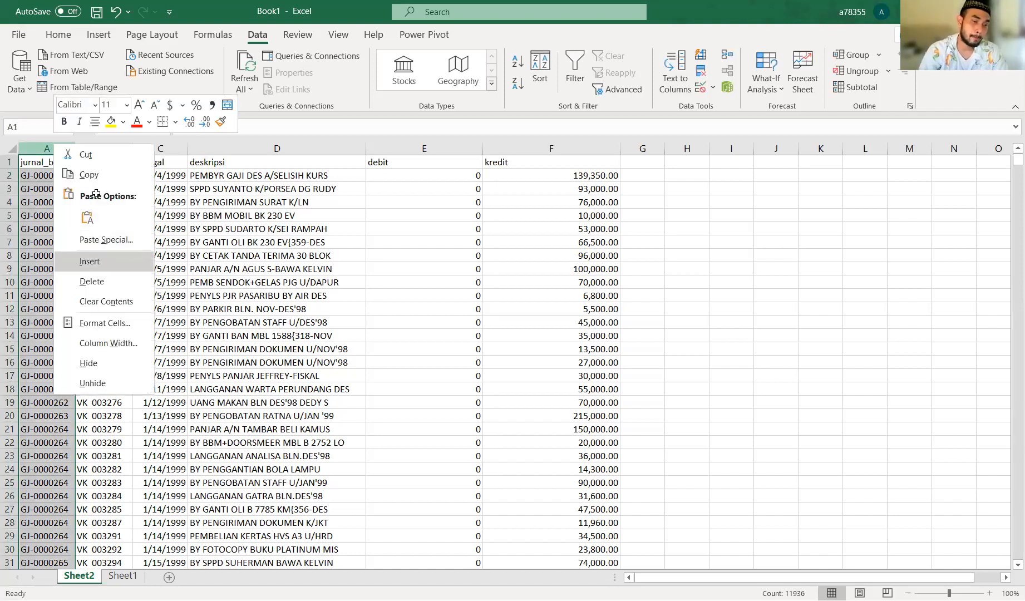
left_click(50, 178)
scroll(170, 277, "down", 11)
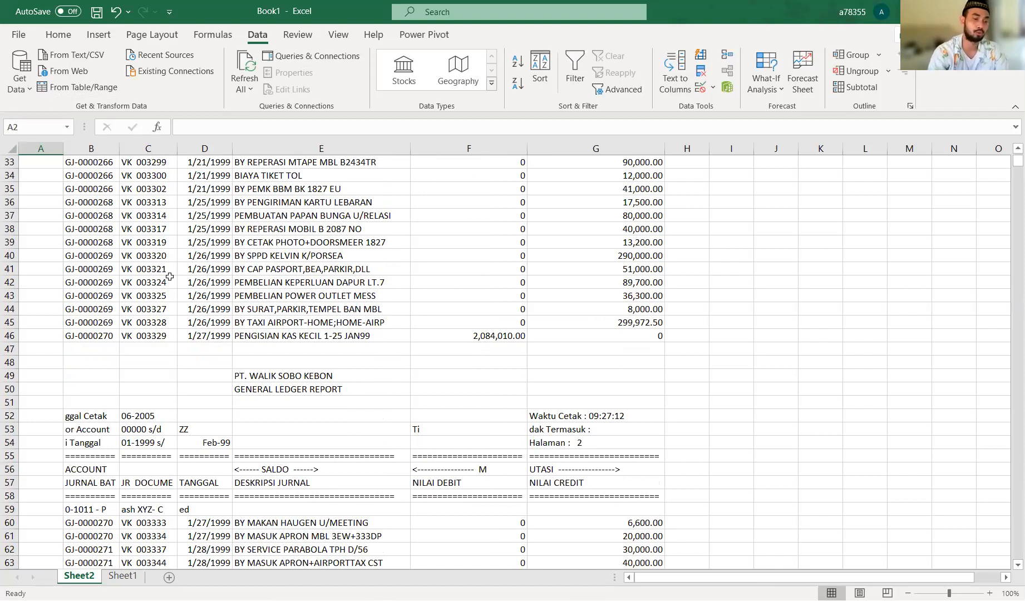
scroll(169, 279, "up", 11)
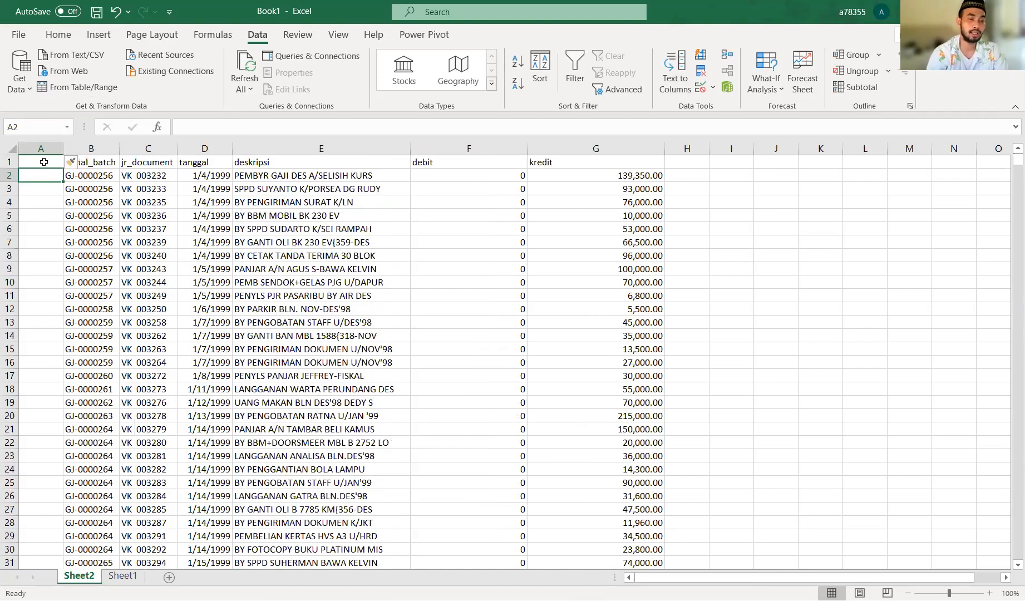
Add a filter to the jurnal_batch column
left_click(94, 148)
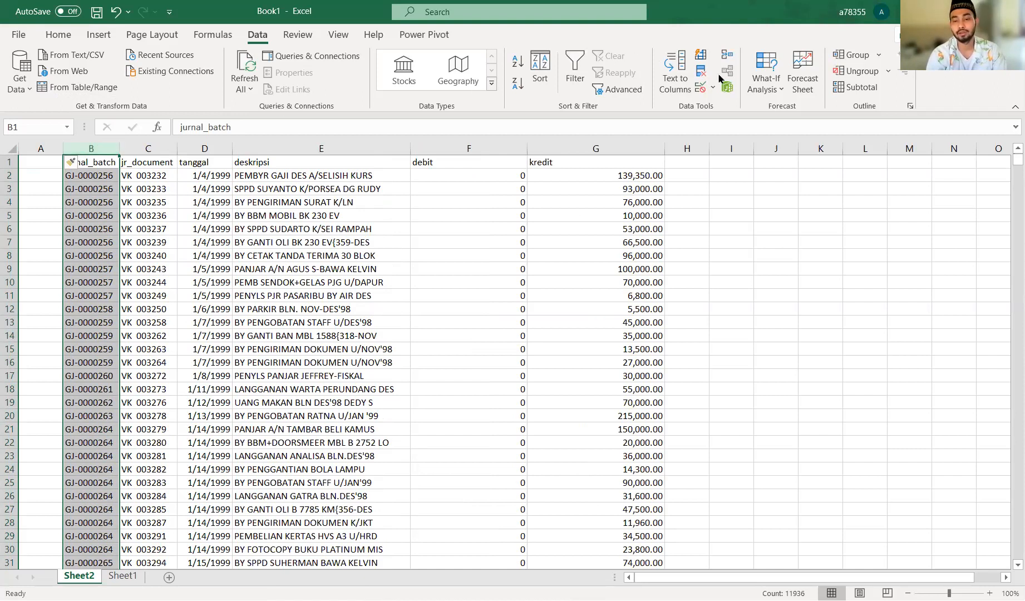
left_click(61, 35)
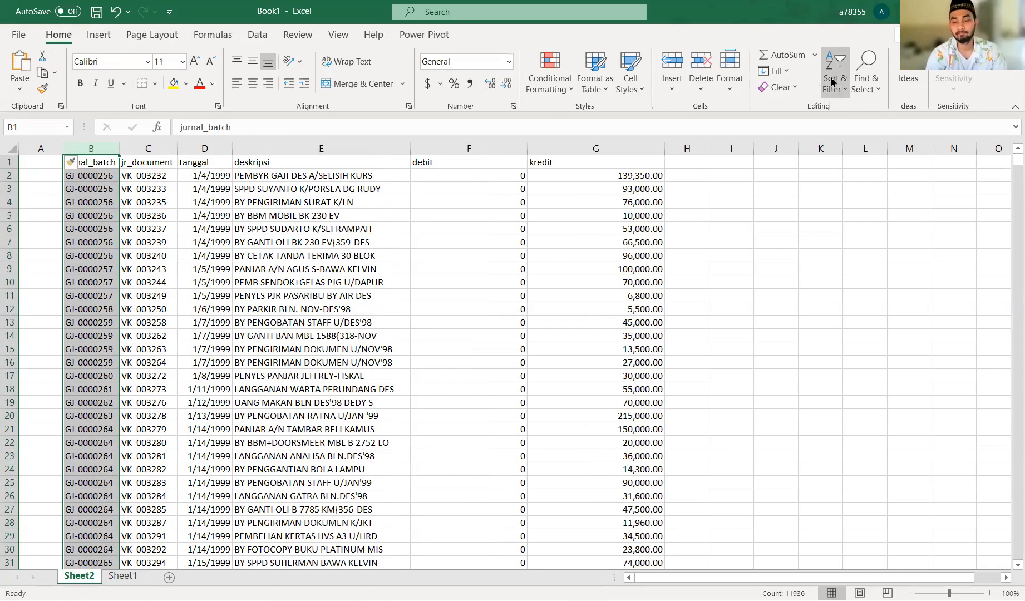
left_click(856, 166)
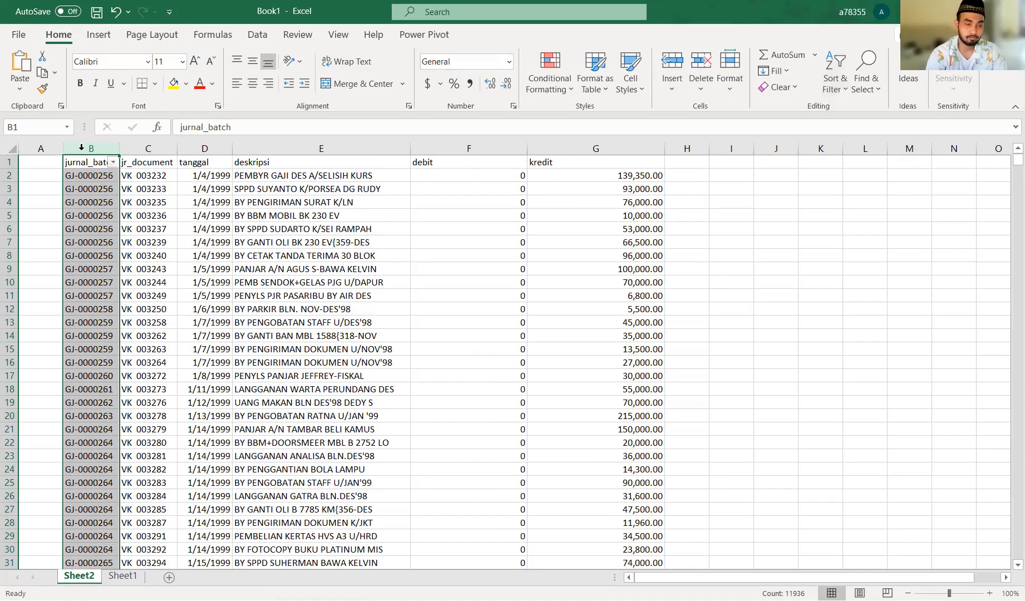
Filter the blank rows out of the jurnal_batch column and check the remaining entries and page-header rows
left_click(113, 162)
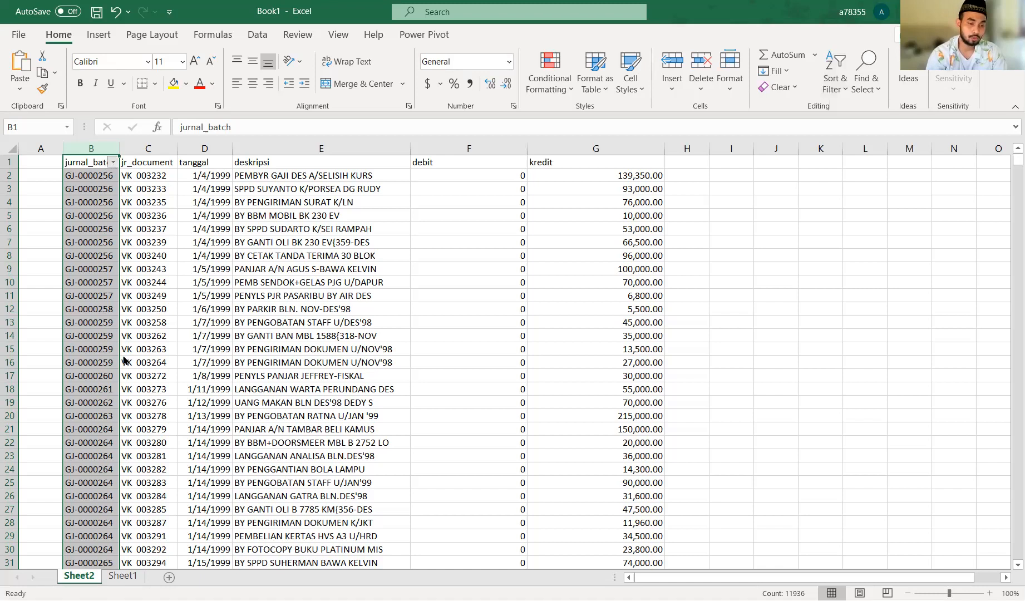
scroll(124, 360, "down", 20)
scroll(123, 360, "up", 20)
scroll(123, 361, "down", 20)
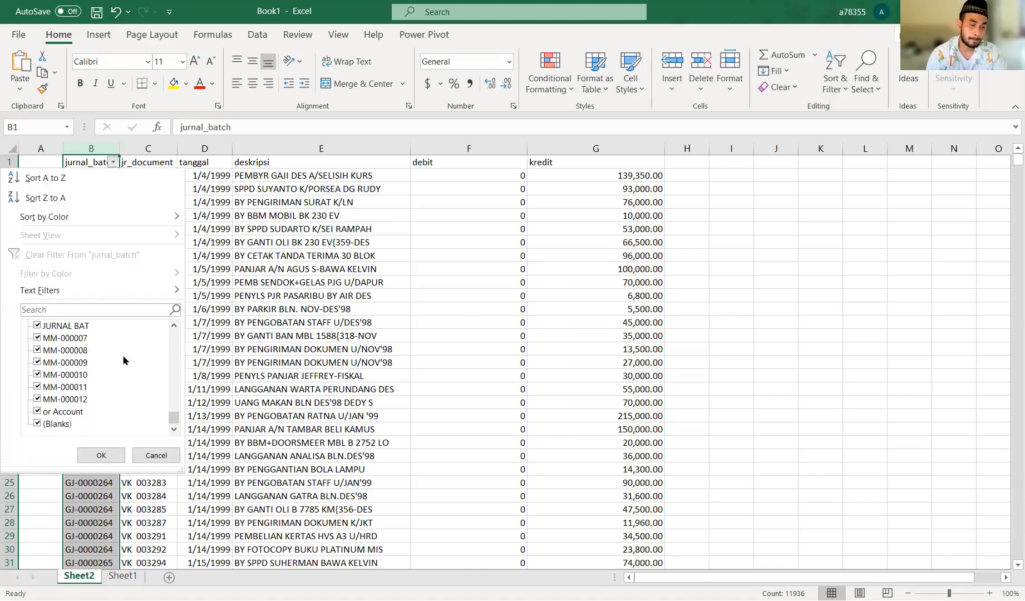
left_click(69, 428)
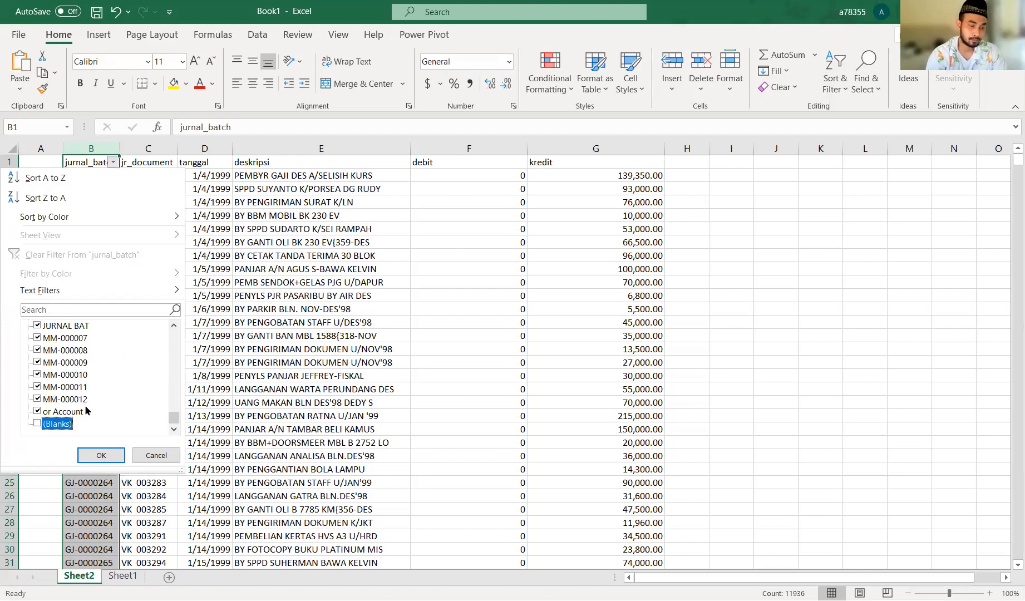
scroll(86, 410, "up", 20)
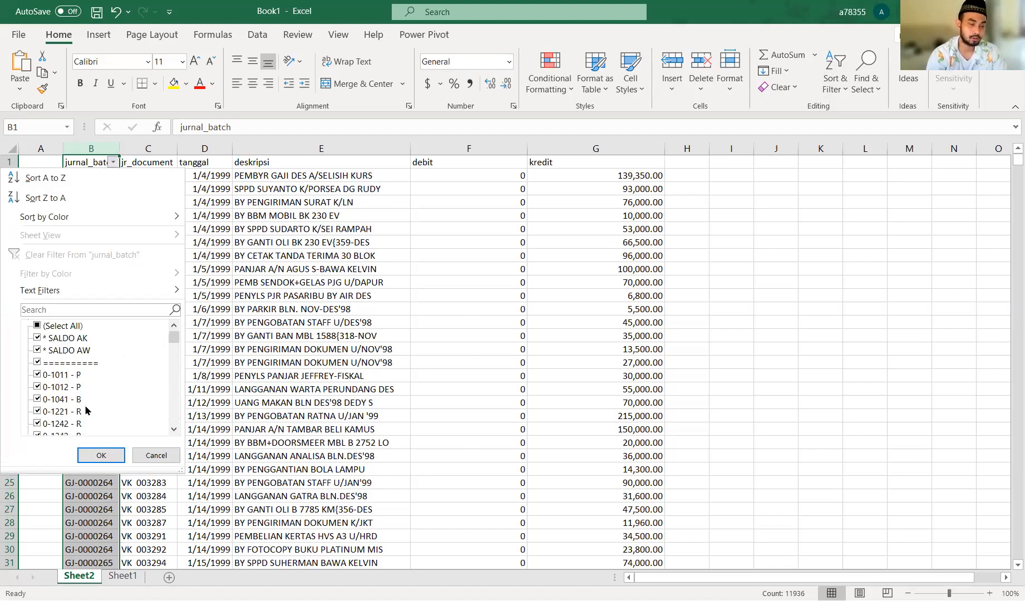
left_click(112, 455)
left_click(111, 496)
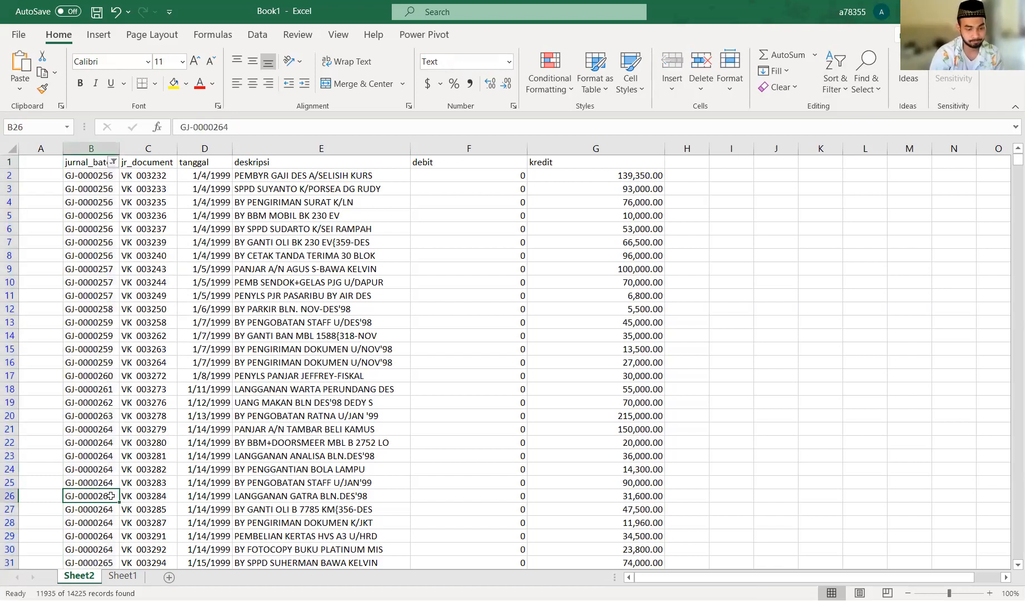
scroll(111, 495, "down", 10)
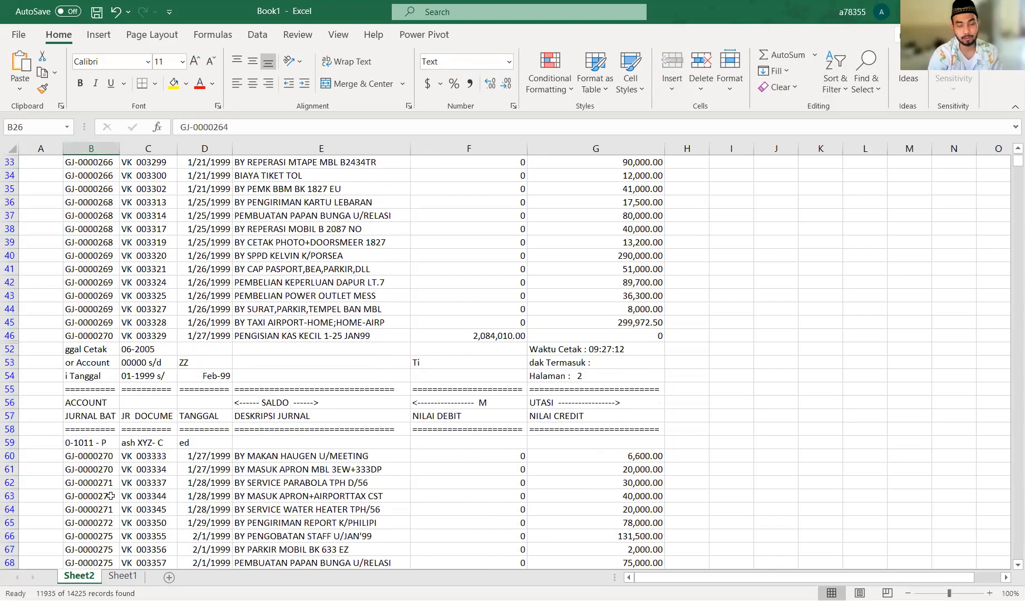
scroll(110, 496, "up", 11)
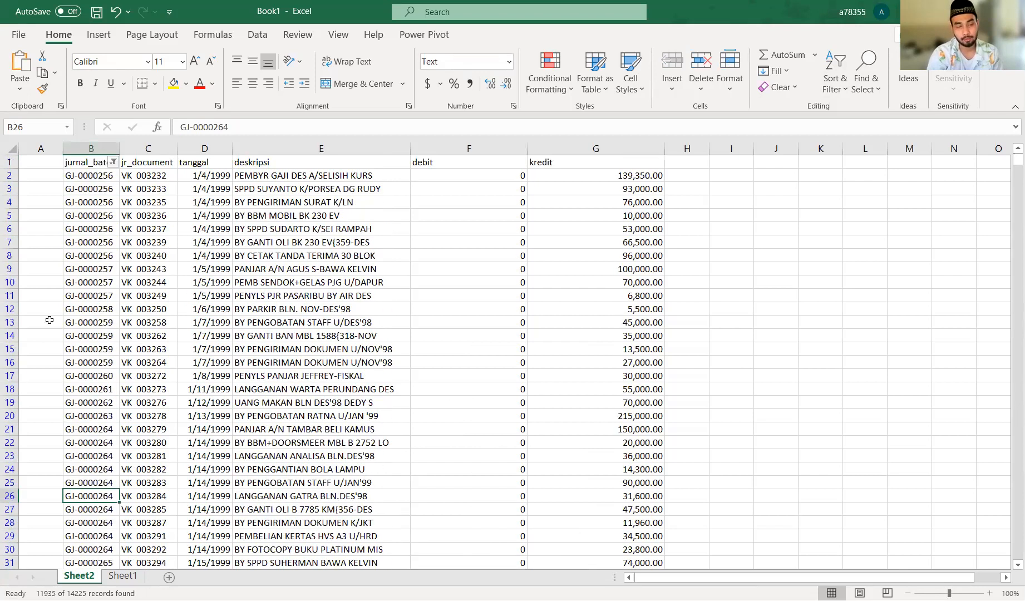
Enter the column header filter in cell A1
left_click(44, 177)
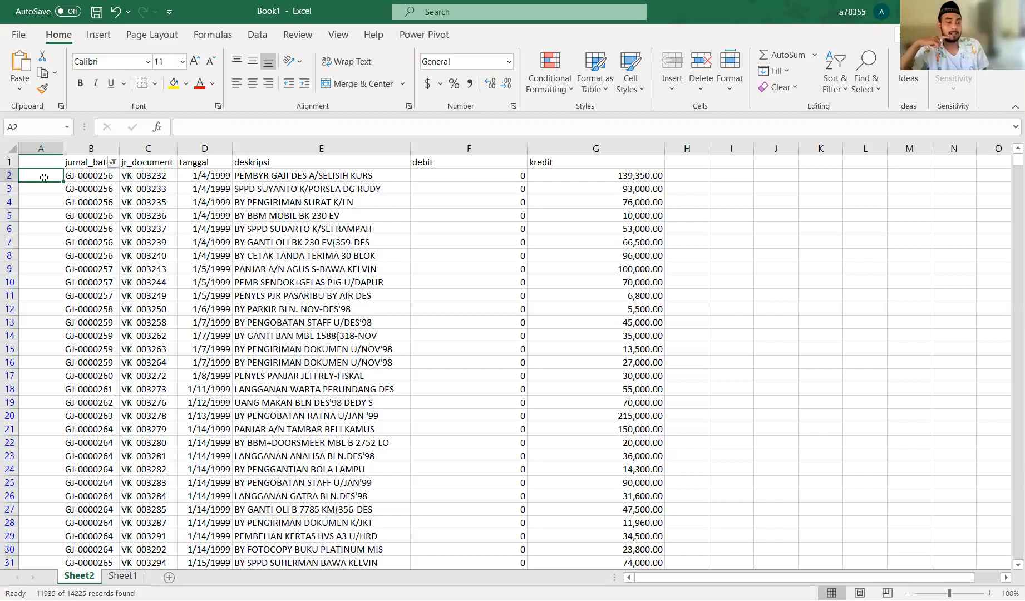
key("Up")
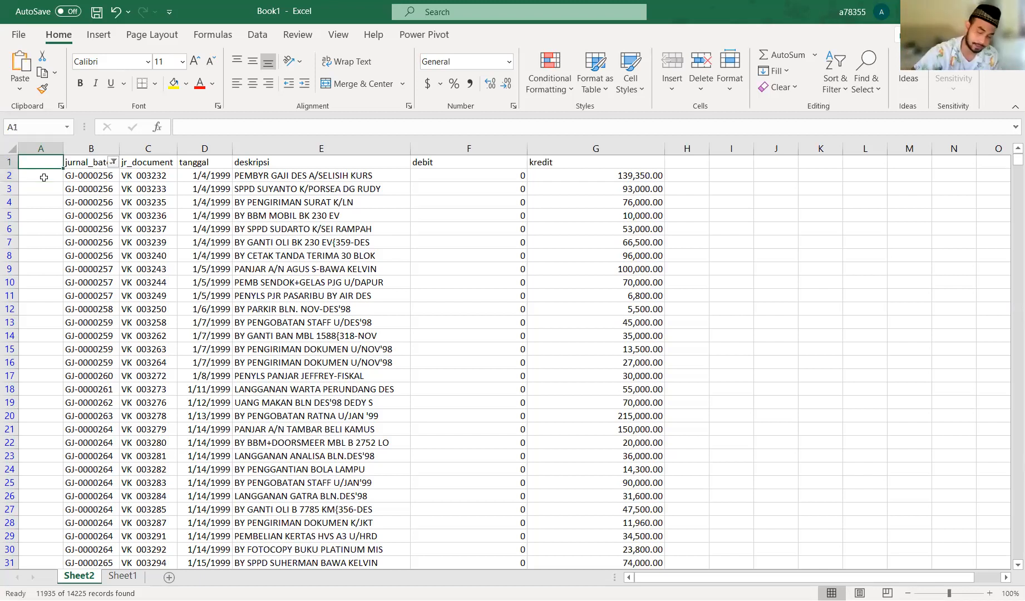
type("filter")
key("Return")
Enter the formula =LEFT(B2, 2) in cell A2 and fit column A's width to its contents
type("=")
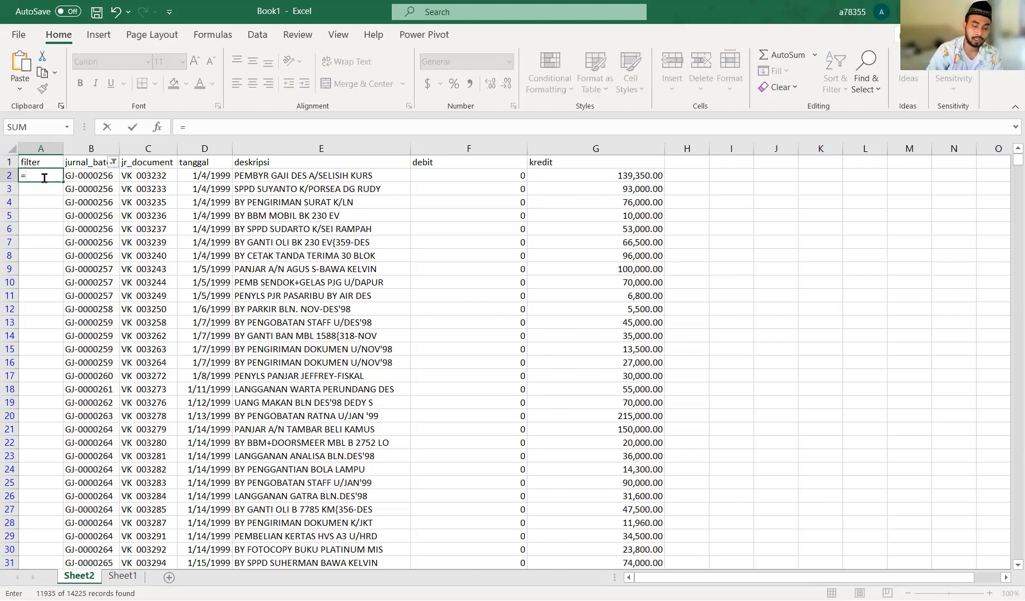
type("LEFT(")
key("Right")
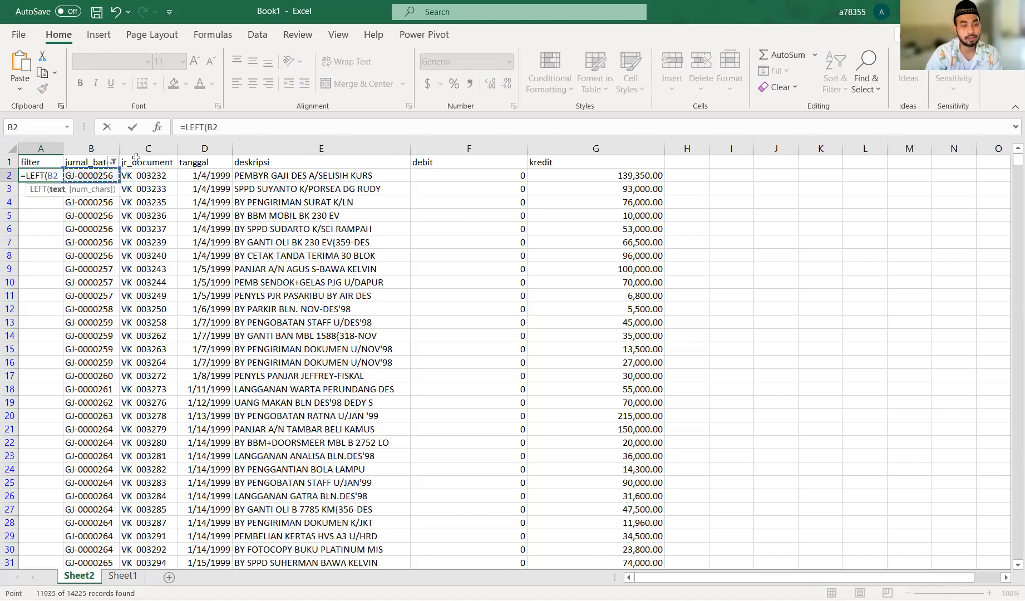
left_click(265, 128)
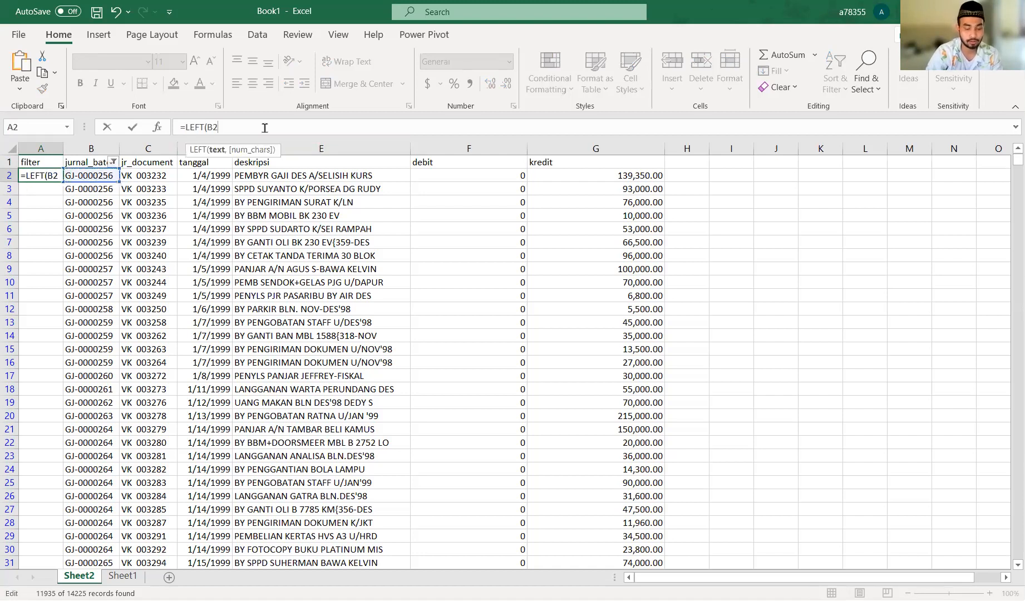
type(", 2")
key("Return")
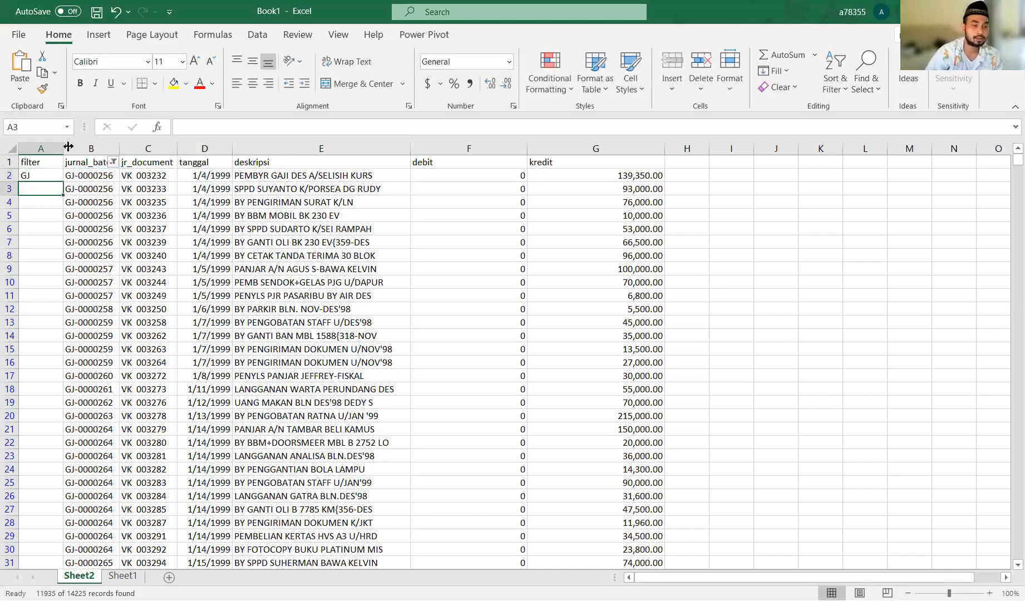
double_click(61, 150)
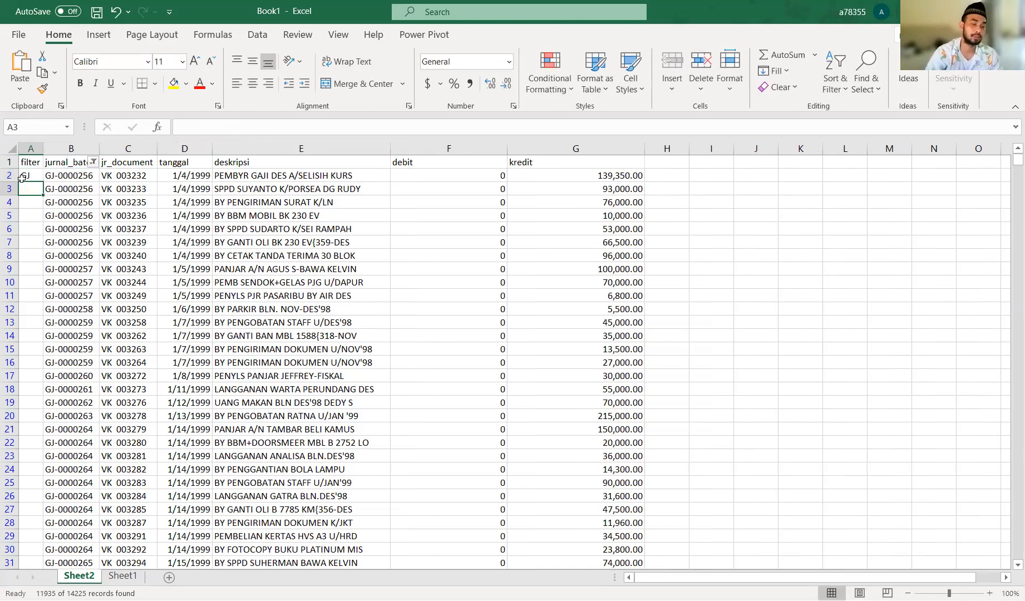
Fill the LEFT formula from cell A2 down the filter column for all visible rows
left_click(36, 178)
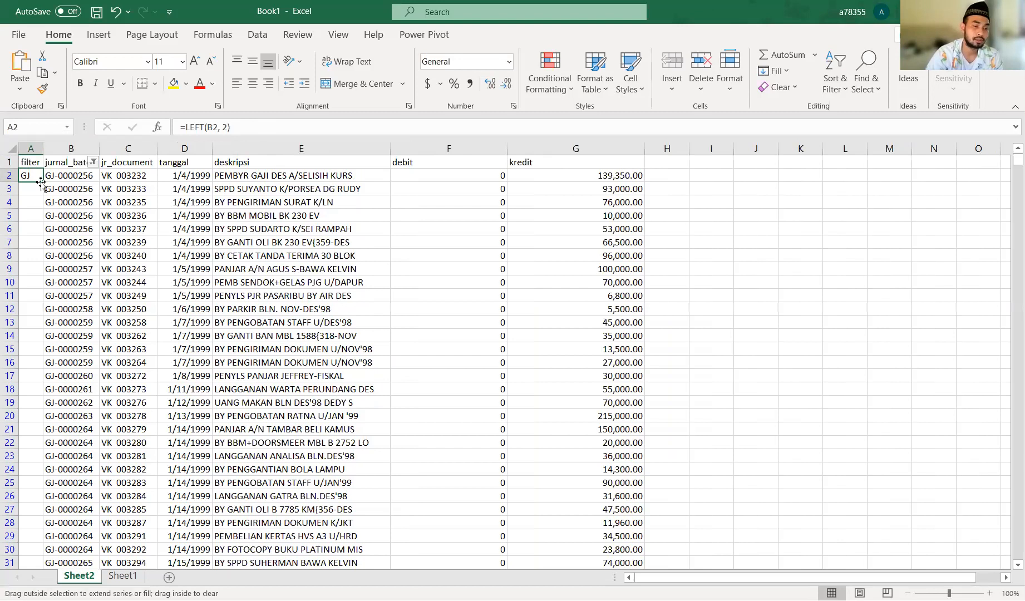
double_click(42, 181)
left_click(34, 176)
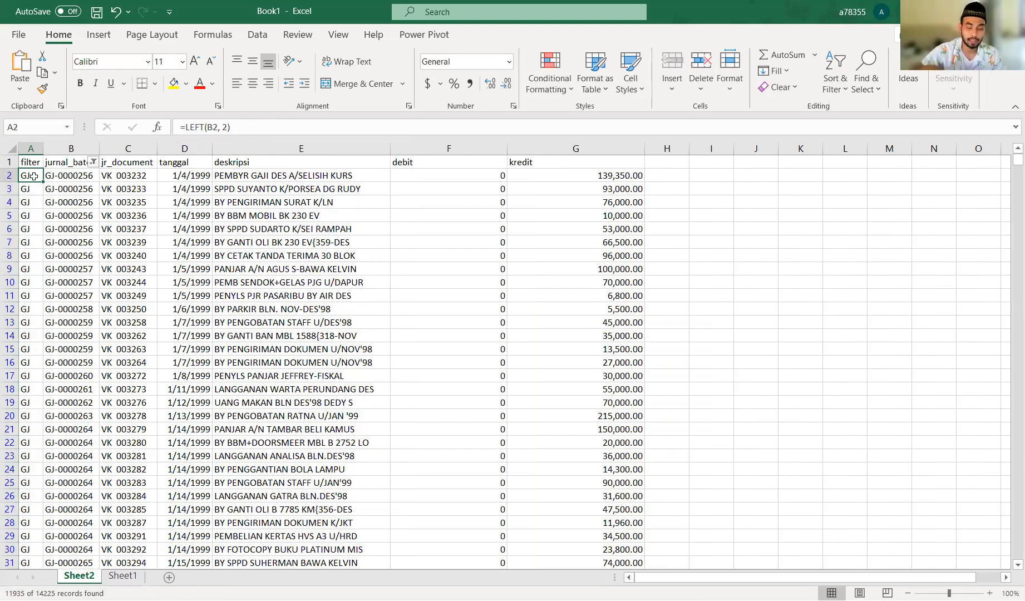
Check the last and first rows of the filter column to see how far the formula was filled
key("ctrl+Down")
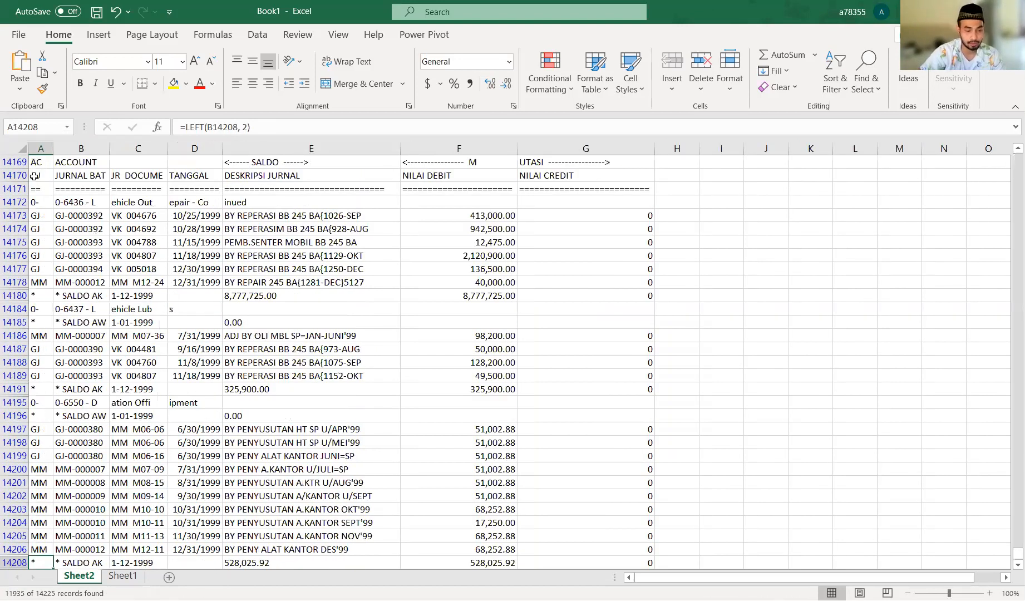
key("Down")
key("Up")
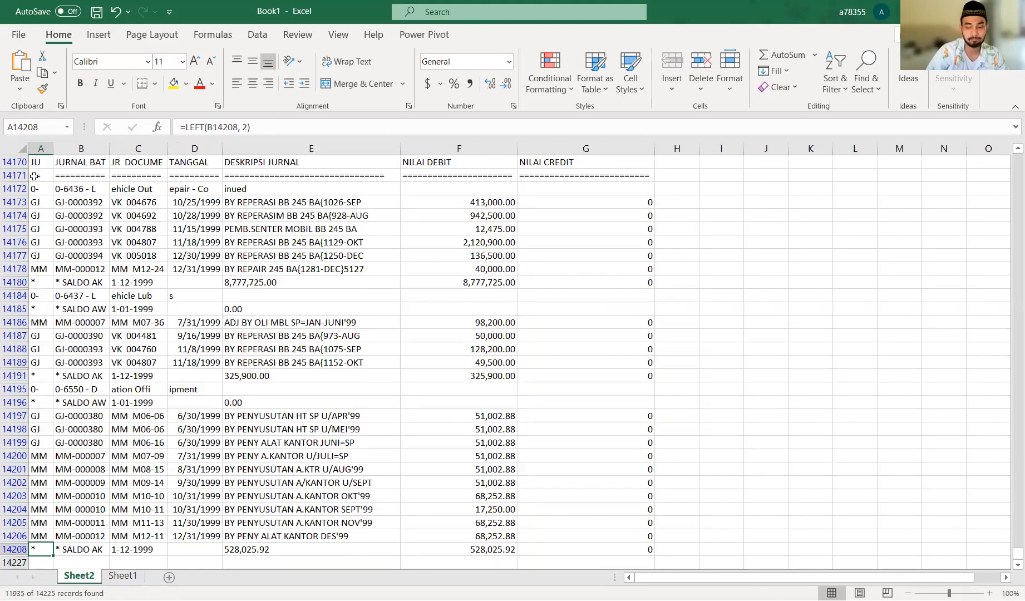
key("ctrl+Up")
key("Down")
key("Down")
key("Up")
key("Up")
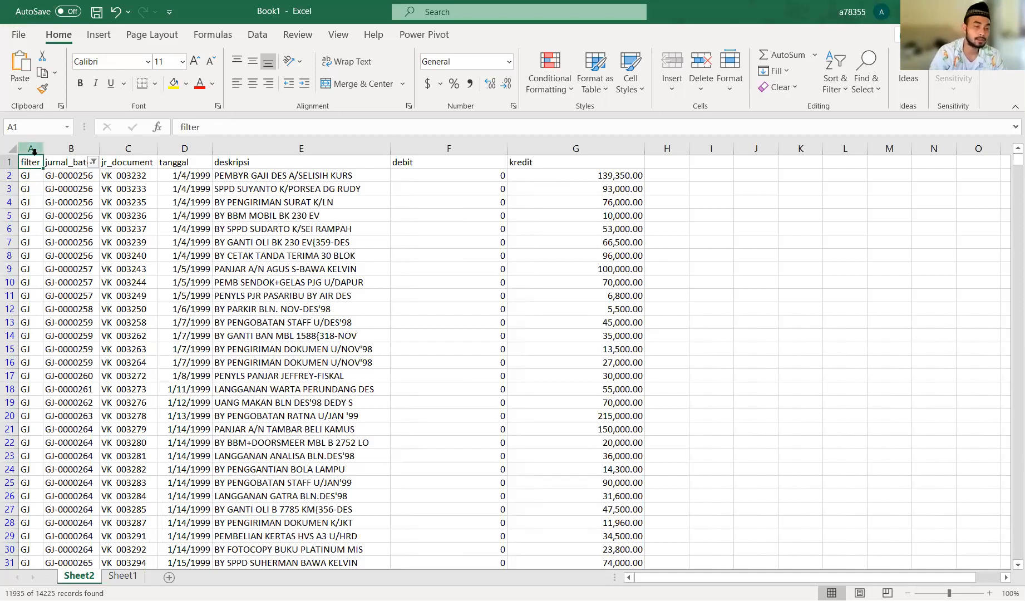
Remove the filter from the jurnal_batch column and add a filter to the filter column instead
left_click(32, 149)
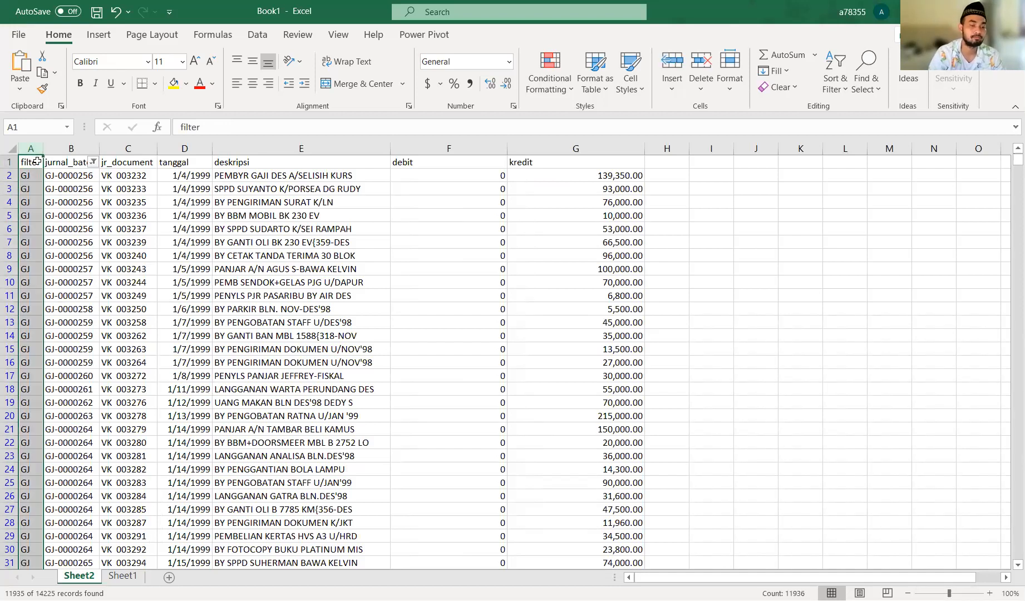
left_click(36, 162)
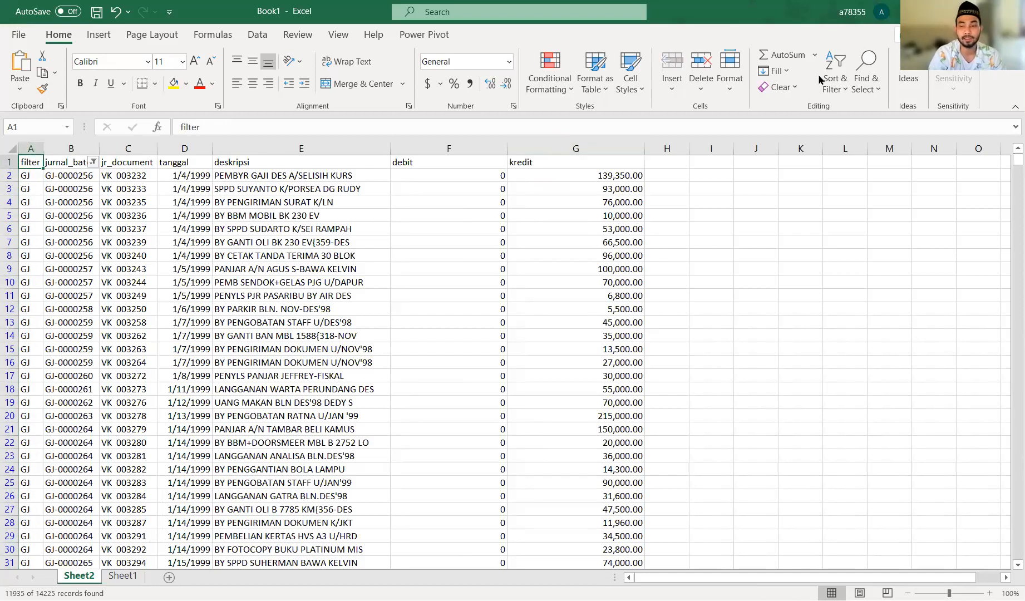
left_click(867, 171)
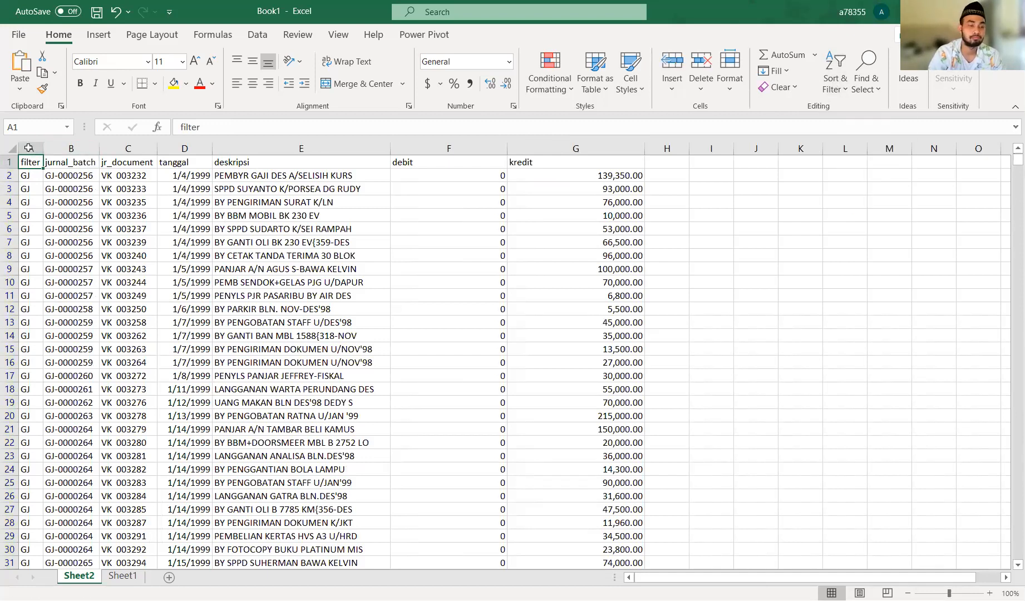
left_click(28, 147)
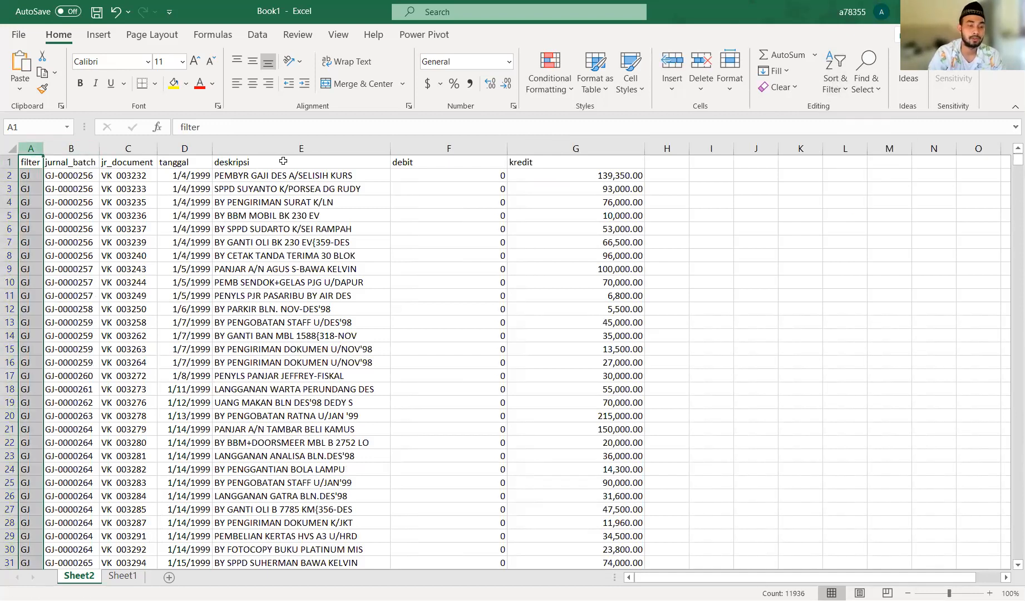
left_click(835, 83)
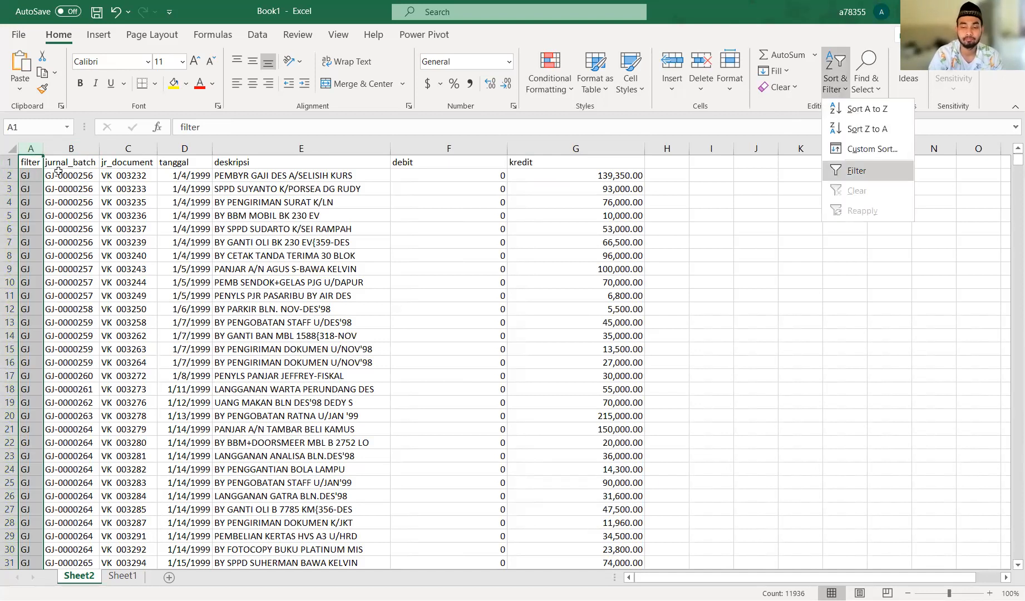
key("f")
Filter the filter column to show only the GJ value and check the remaining rows
left_click(37, 162)
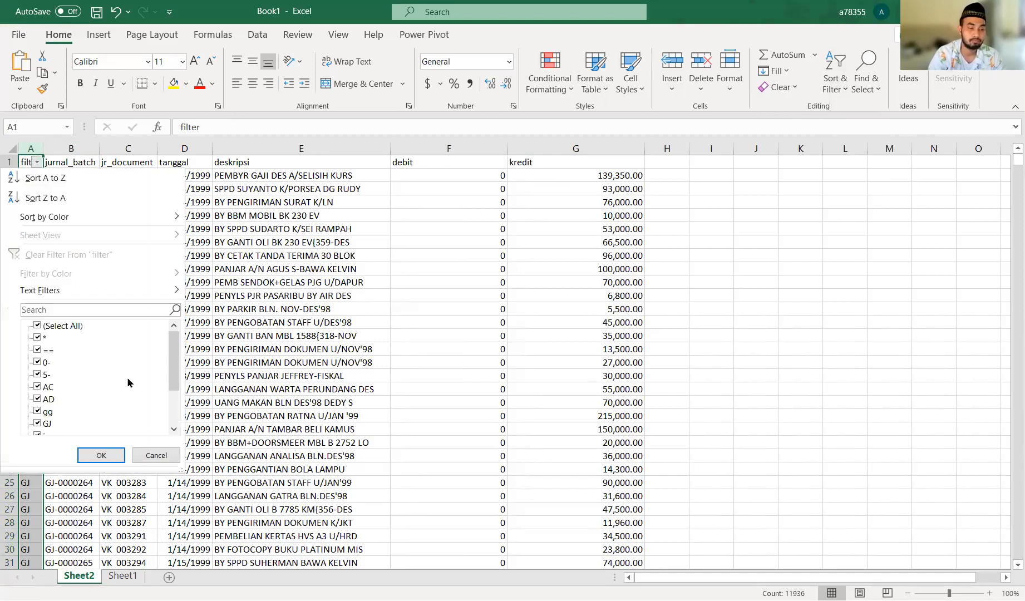
scroll(128, 382, "down", 5)
scroll(128, 382, "up", 5)
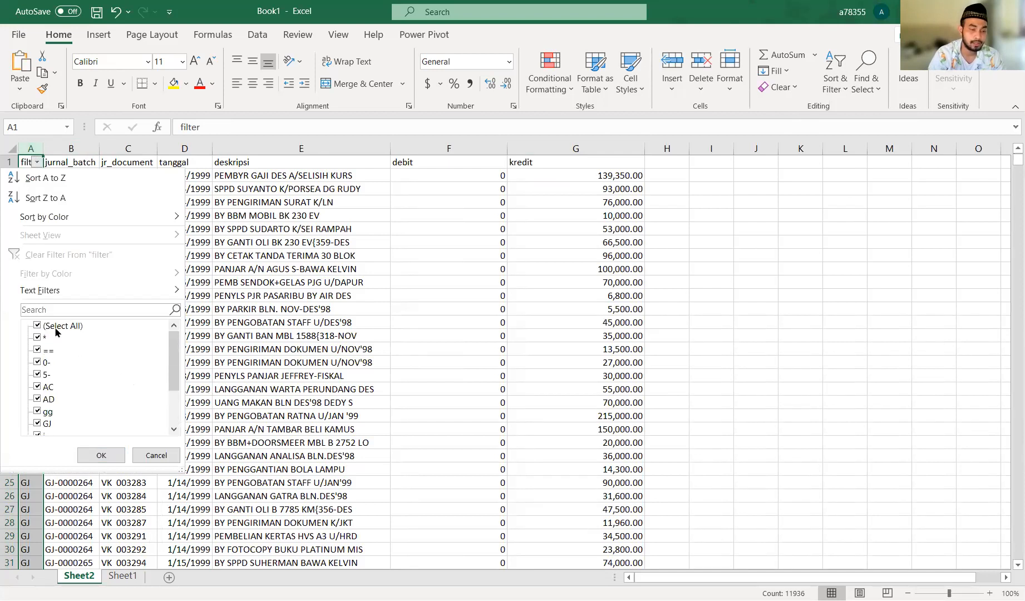
left_click(56, 329)
scroll(71, 404, "down", 2)
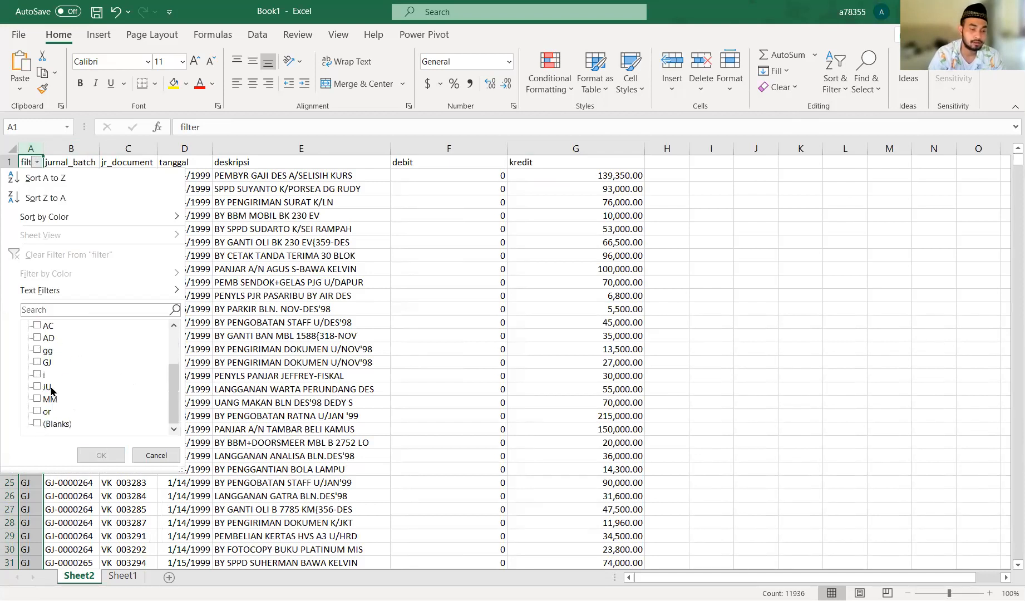
left_click(39, 363)
left_click(101, 455)
left_click(160, 321)
scroll(158, 319, "down", 4)
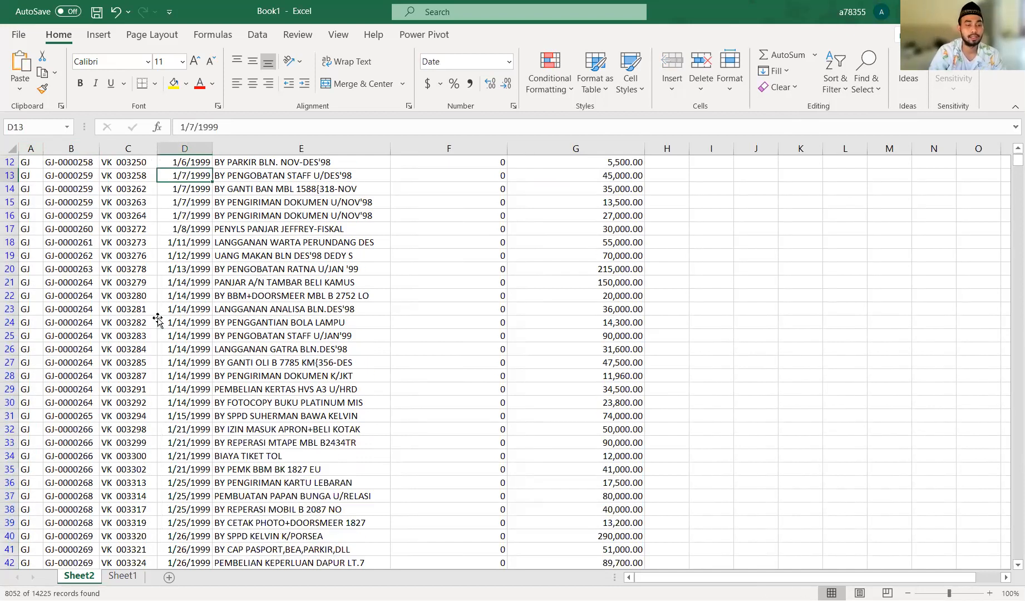
scroll(158, 320, "down", 5)
scroll(158, 320, "up", 9)
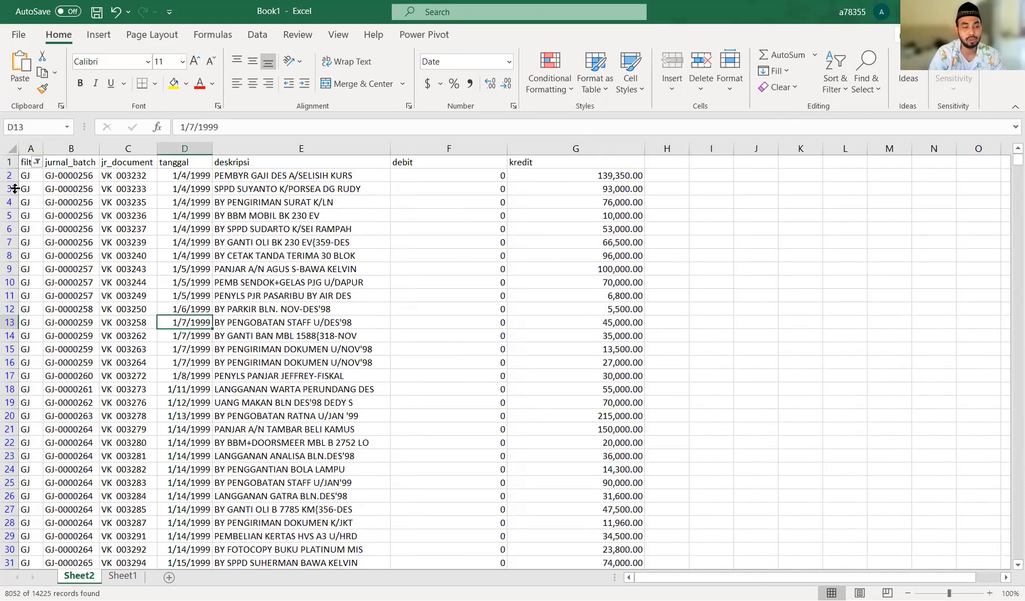
Copy the filtered GJ rows with their headers and paste them as values into Sheet1 at cell A1
left_click(27, 165)
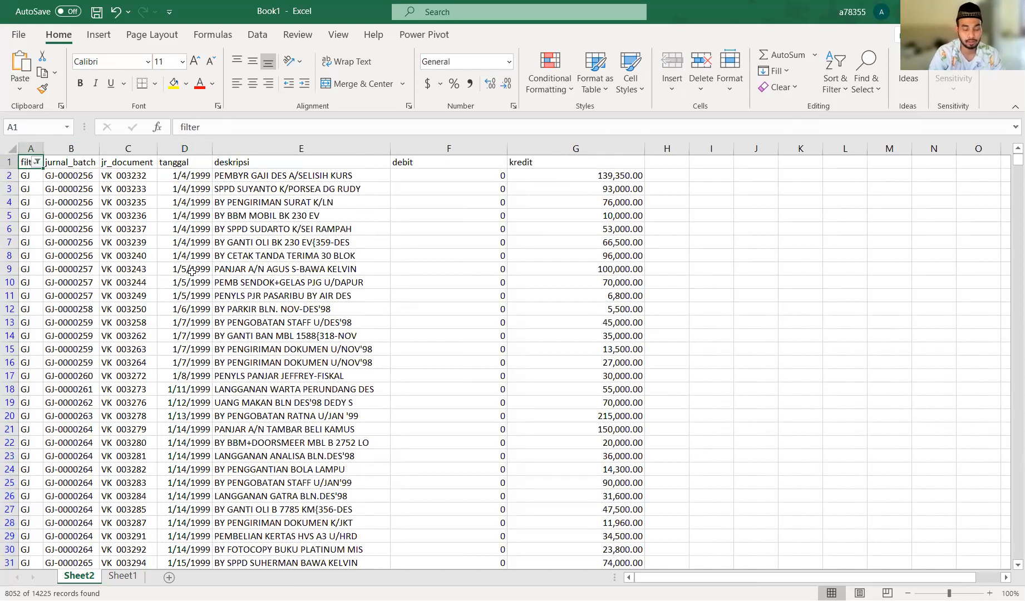
key("ctrl+shift+Down")
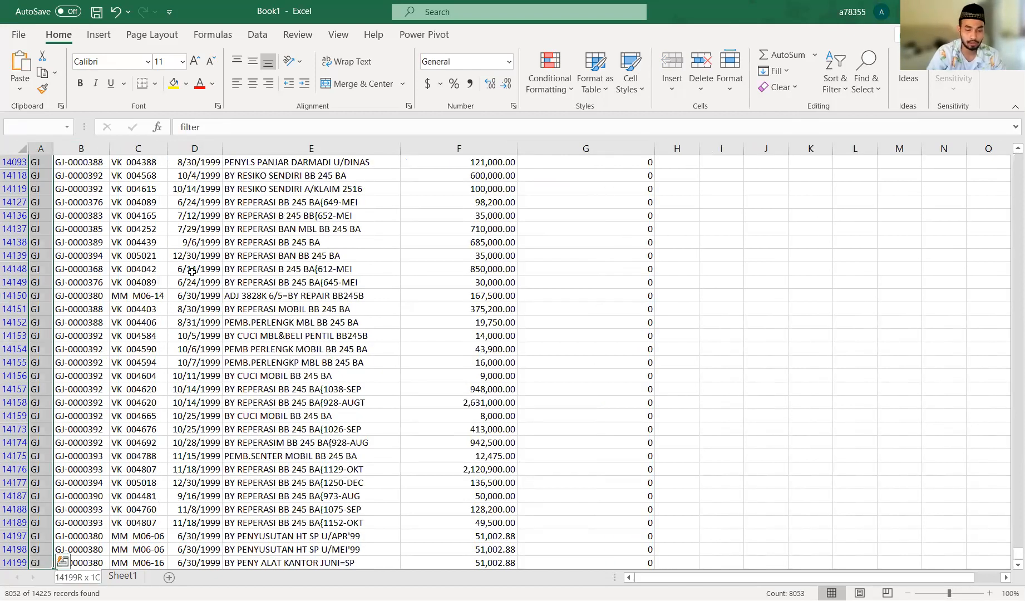
key("ctrl+shift+Right")
key("ctrl+c")
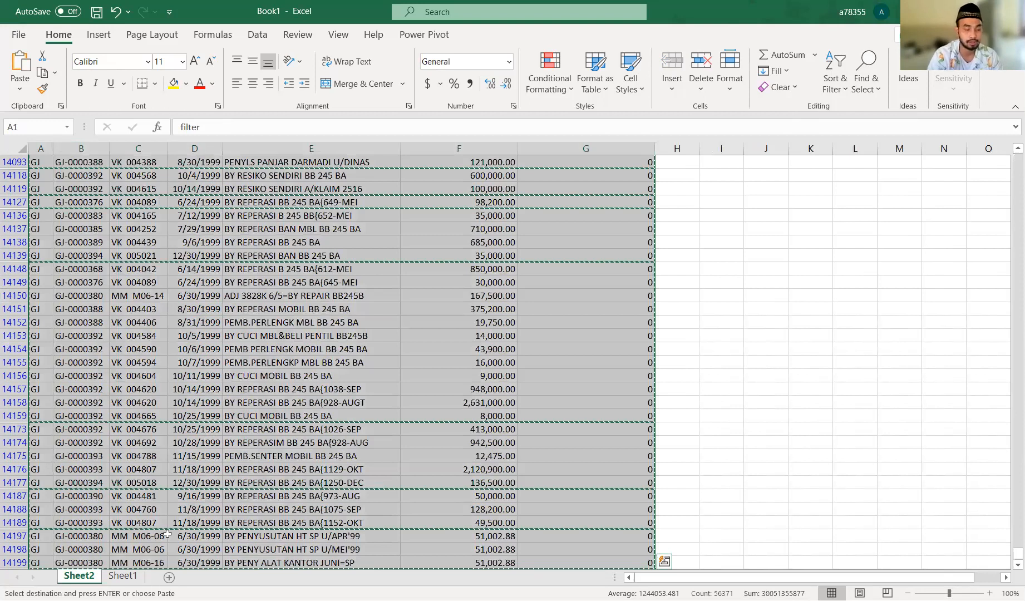
left_click(122, 577)
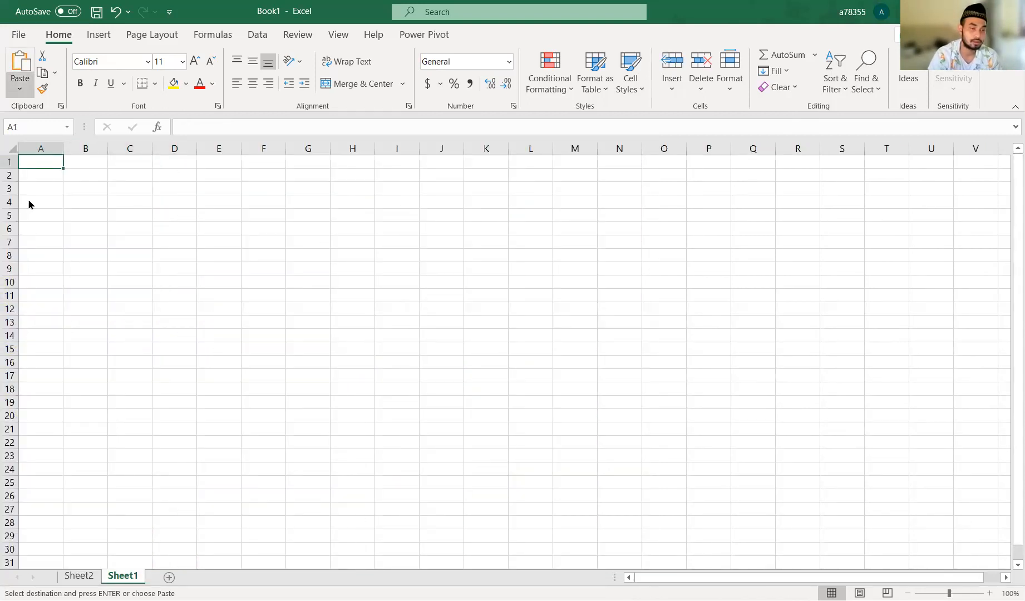
left_click(19, 86)
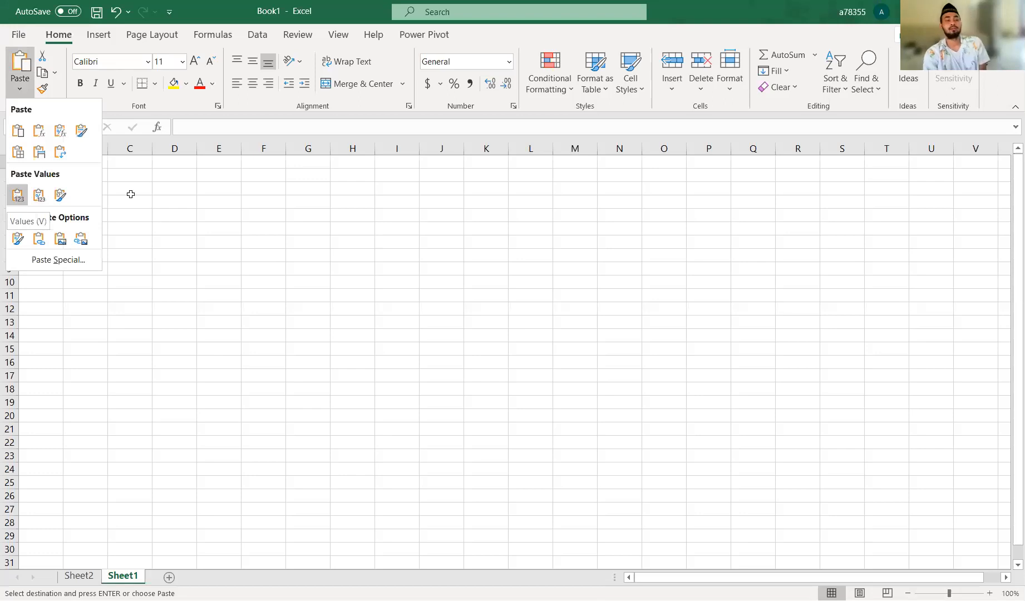
left_click(18, 195)
Auto-fit the widths of columns A to G on Sheet1, from filter to kredit
left_click(44, 145)
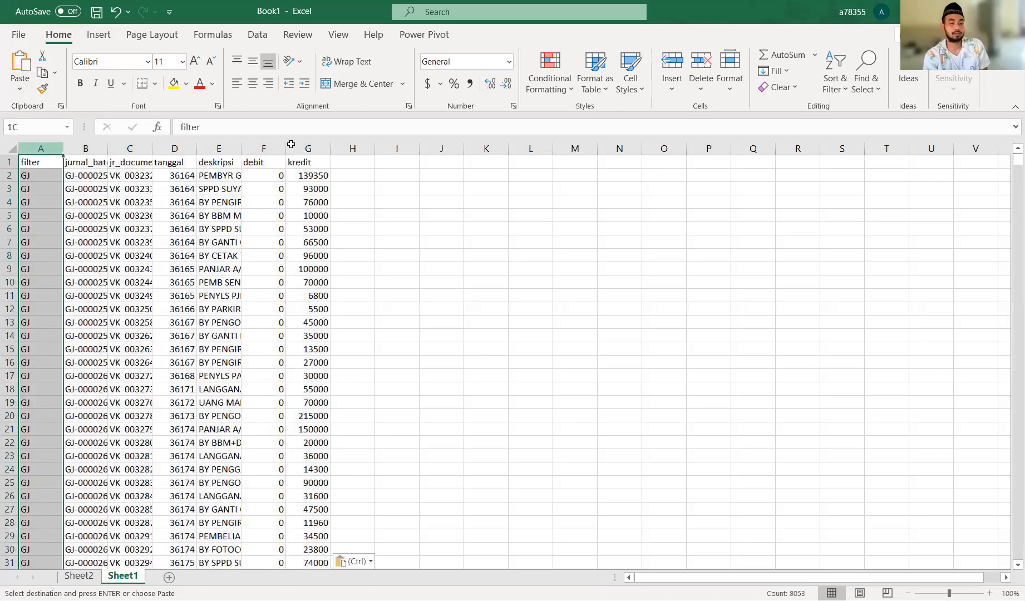
left_click(323, 148, "shift")
double_click(325, 148)
left_click(287, 349)
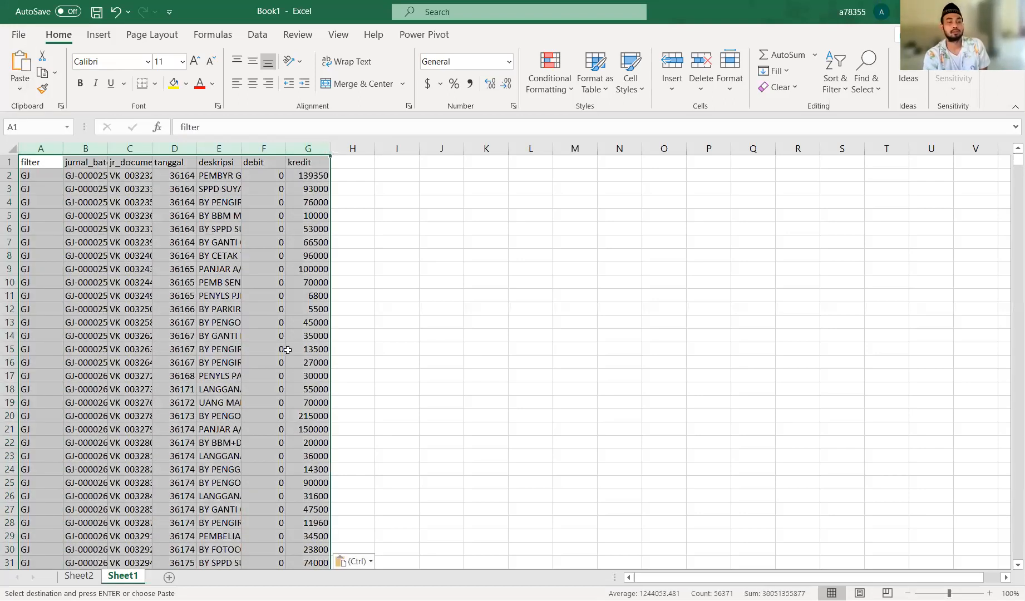
Check the pasted ledger entries in the jurnal_batch column down to the last row and return to the header
key("Left")
key("Left")
key("Left")
key("Down")
key("Down")
key("Down")
key("Down")
key("Down")
key("Down")
key("Down")
key("Down")
key("Down")
key("Down")
key("Down")
key("Down")
key("Down")
key("Down")
key("Down")
key("Down")
key("Down")
key("Down")
key("Down")
key("Down")
key("Down")
key("Down")
key("Down")
key("Down")
key("Down")
key("Down")
key("Down")
key("Down")
key("Down")
key("Down")
key("Down")
key("Down")
key("Down")
key("Down")
key("Down")
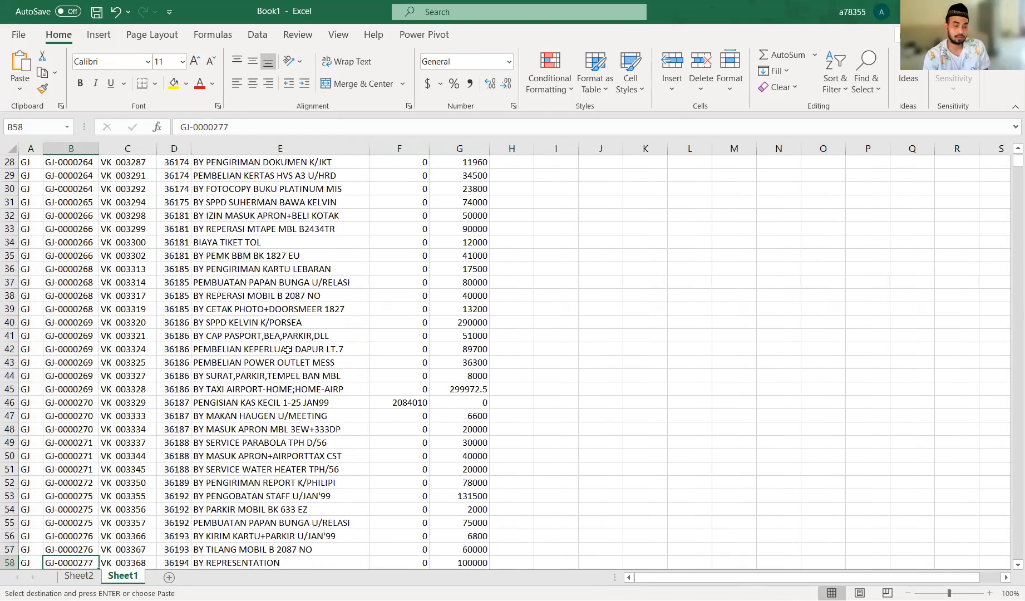
key("Down")
key("Down")
key("Down")
key("Down")
key("Down")
key("Down")
key("Down")
key("Down")
key("Down")
key("Down")
key("Down")
key("Down")
key("Down")
key("Down")
key("Down")
key("Down")
key("Down")
key("Down")
key("Down")
key("Down")
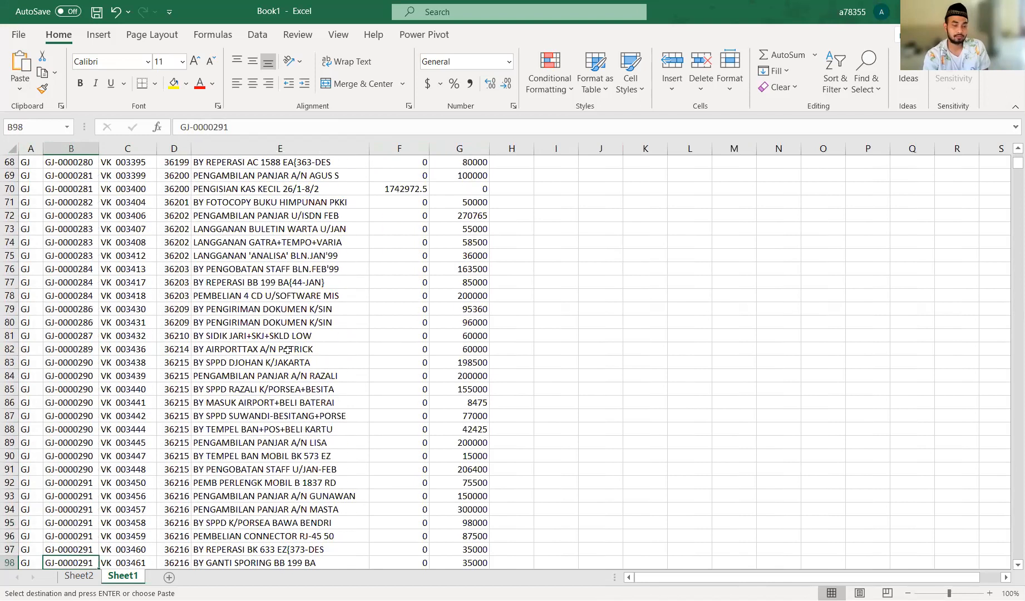
key("Down")
key("Down")
key("Down")
key("Down")
key("Down")
key("Down")
key("Down")
key("Down")
key("Down")
key("Down")
key("Down")
key("Down")
key("Down")
key("Down")
key("Down")
key("Down")
key("Down")
key("Down")
key("Down")
key("Down")
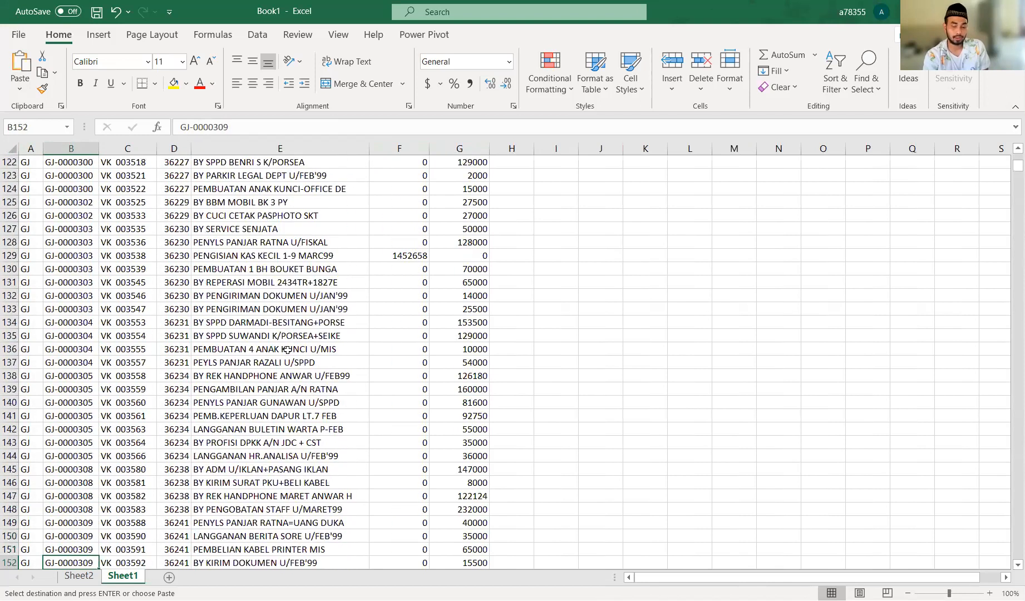
key("ctrl+Down")
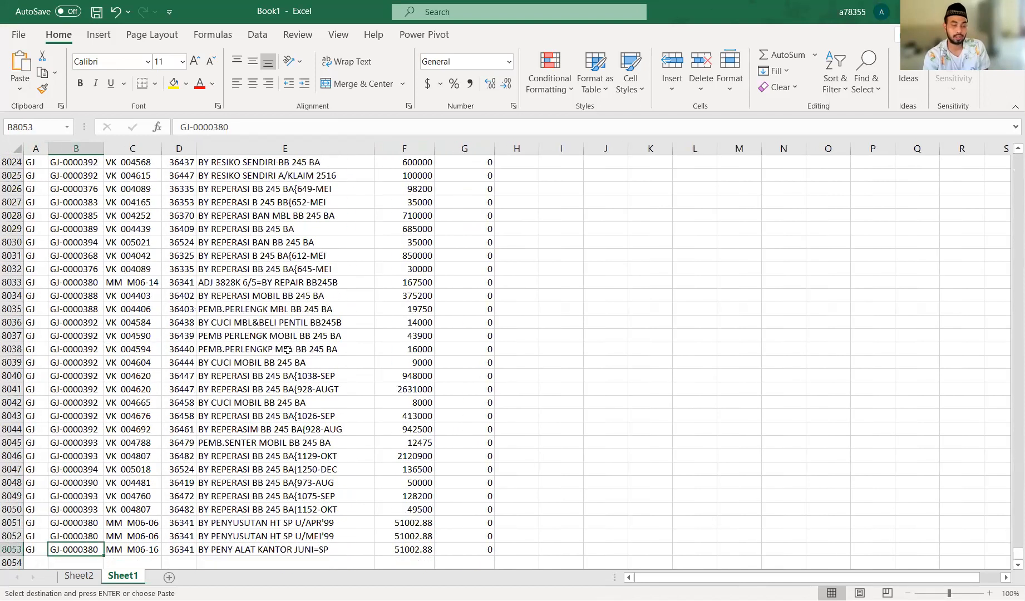
key("ctrl+Up")
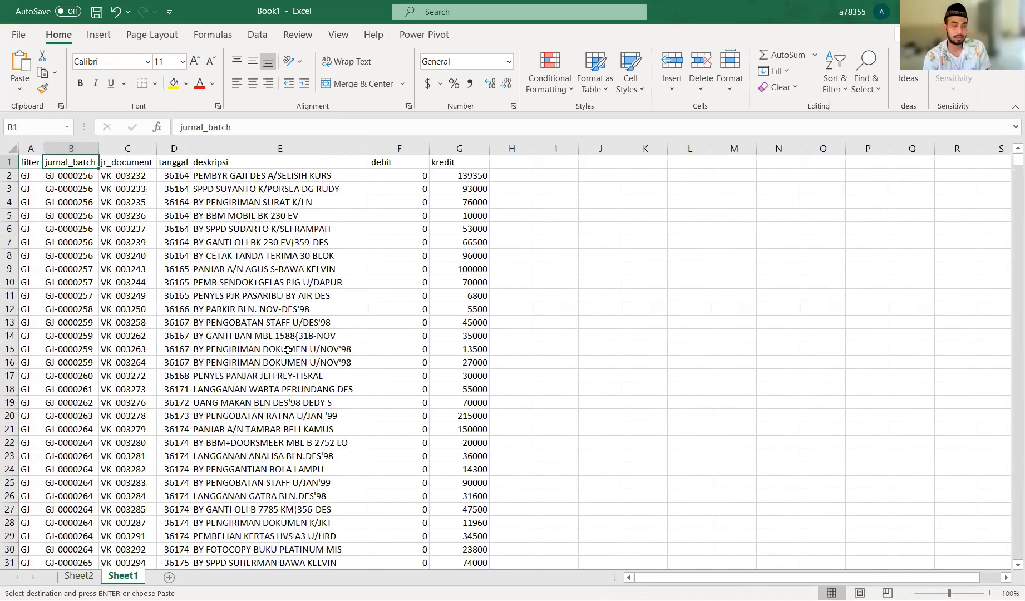
Delete the filter helper column from Sheet1 and check the remaining columns from jurnal_batch to kredit
left_click(33, 148)
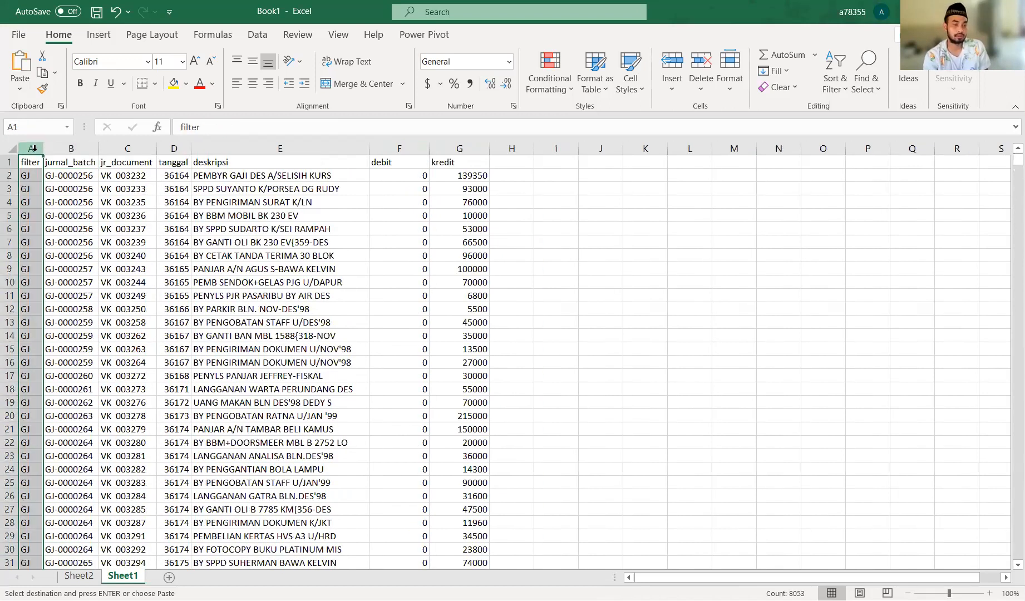
right_click(35, 155)
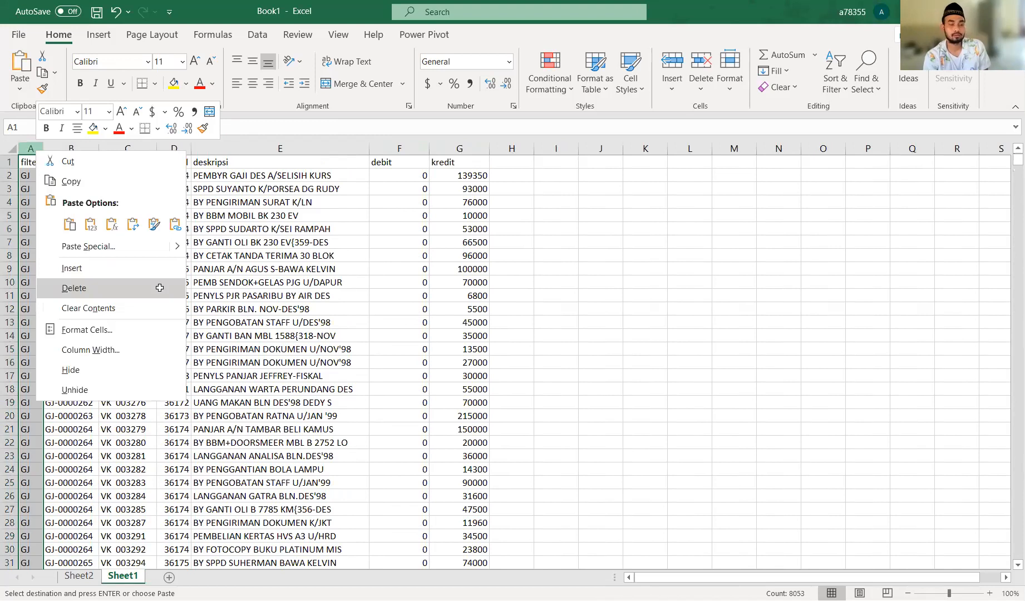
left_click(159, 286)
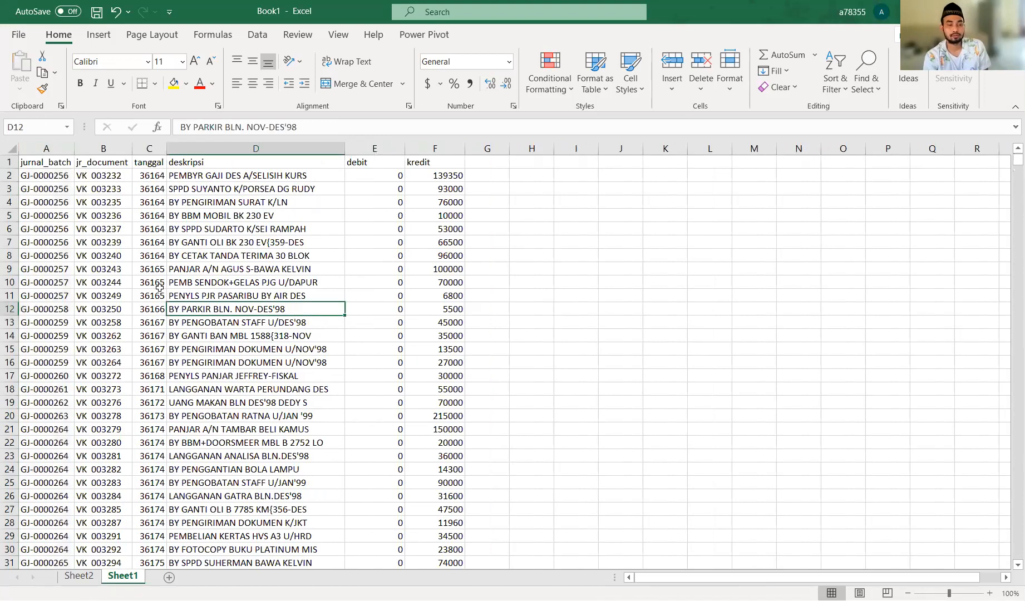
left_click(55, 147)
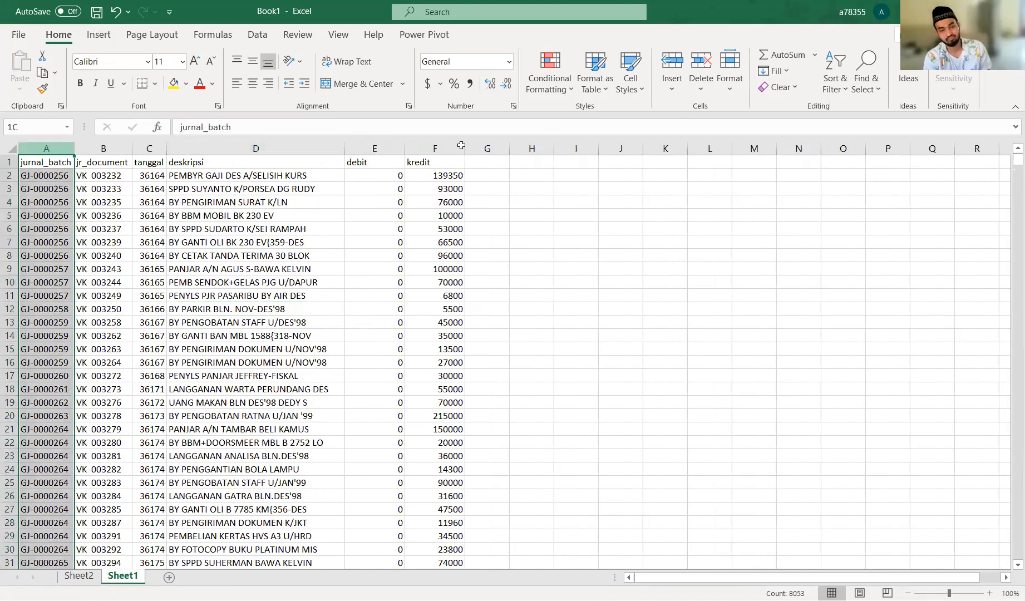
key("ctrl+shift+Right")
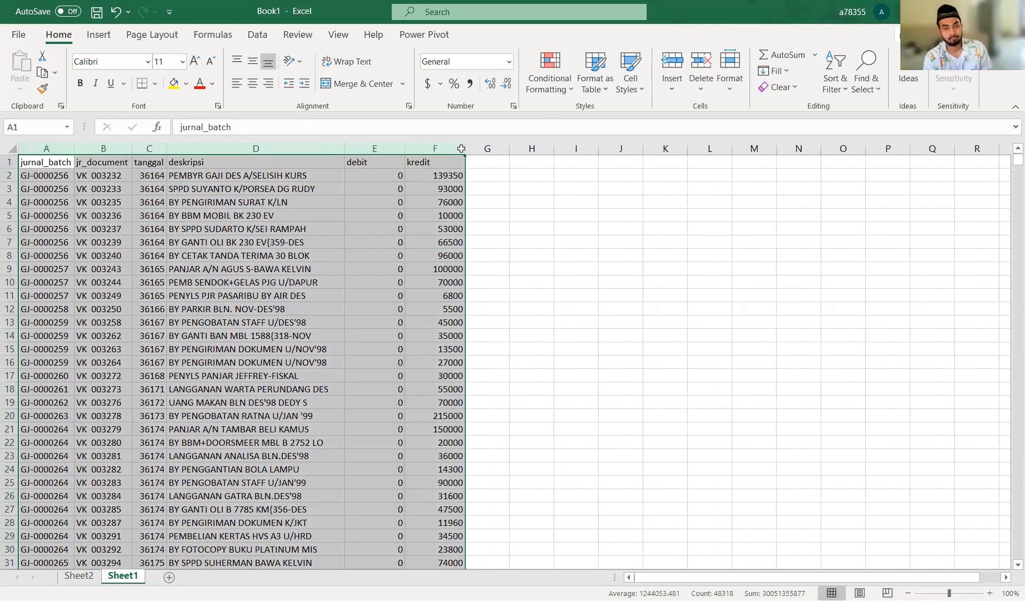
left_click(397, 234)
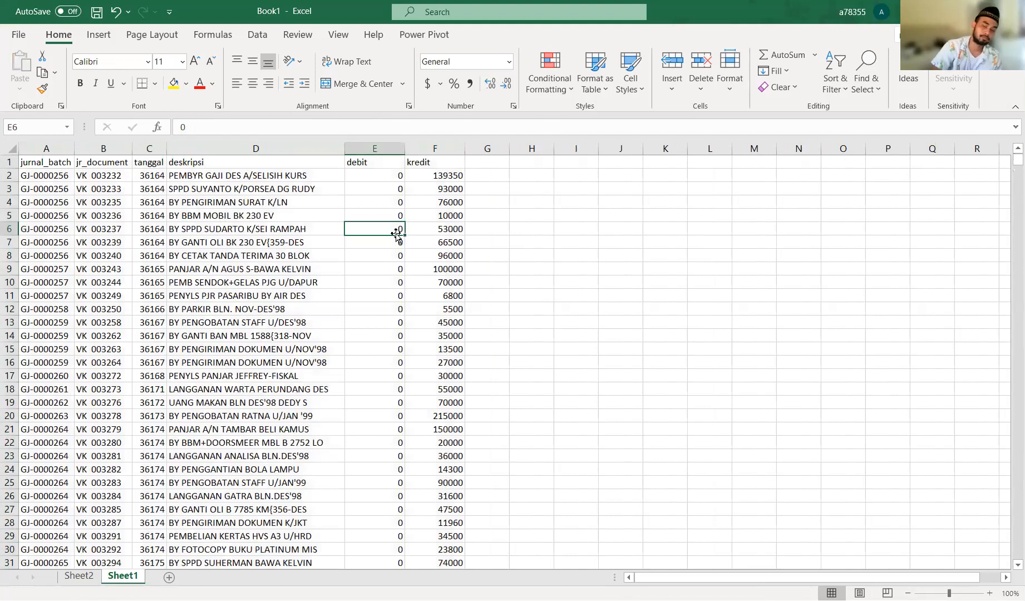
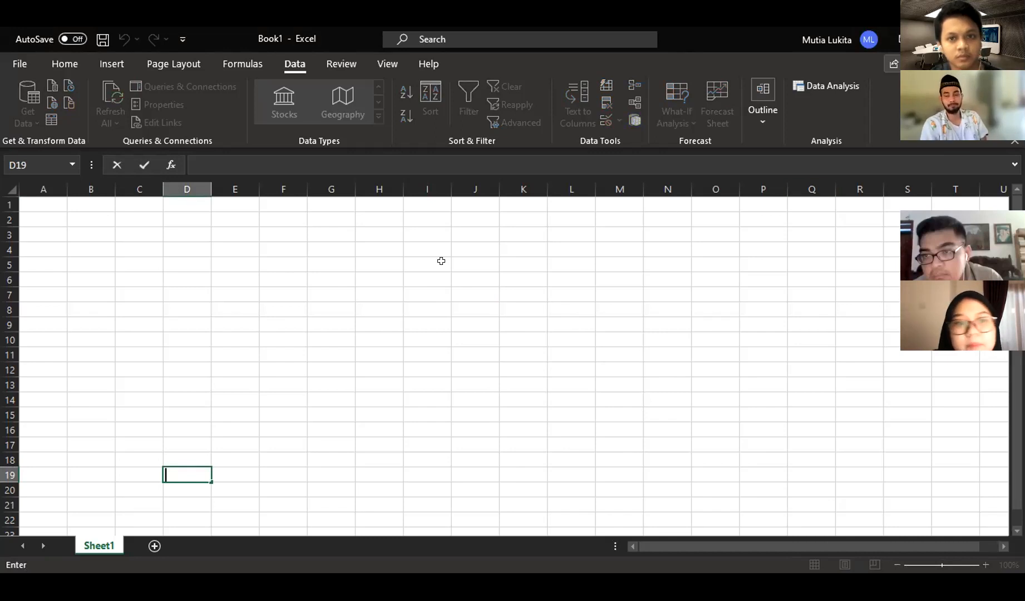
Start a text file import in the blank workbook and open the Materi Praktikum folder for meetings 3 and 4 under D:, SEMESTER 6, 03. TABK
left_click(151, 227)
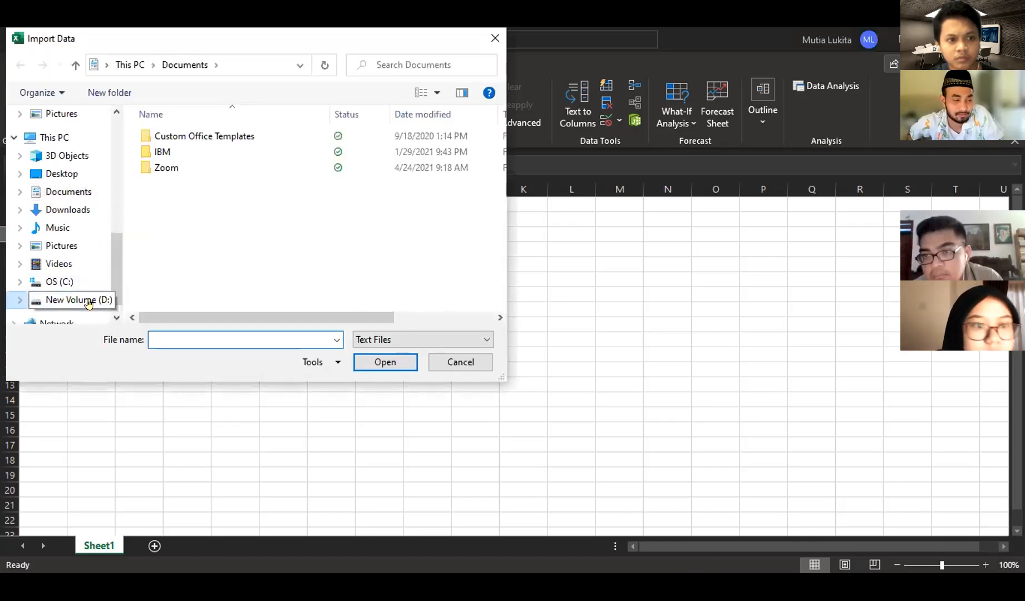
left_click(78, 300)
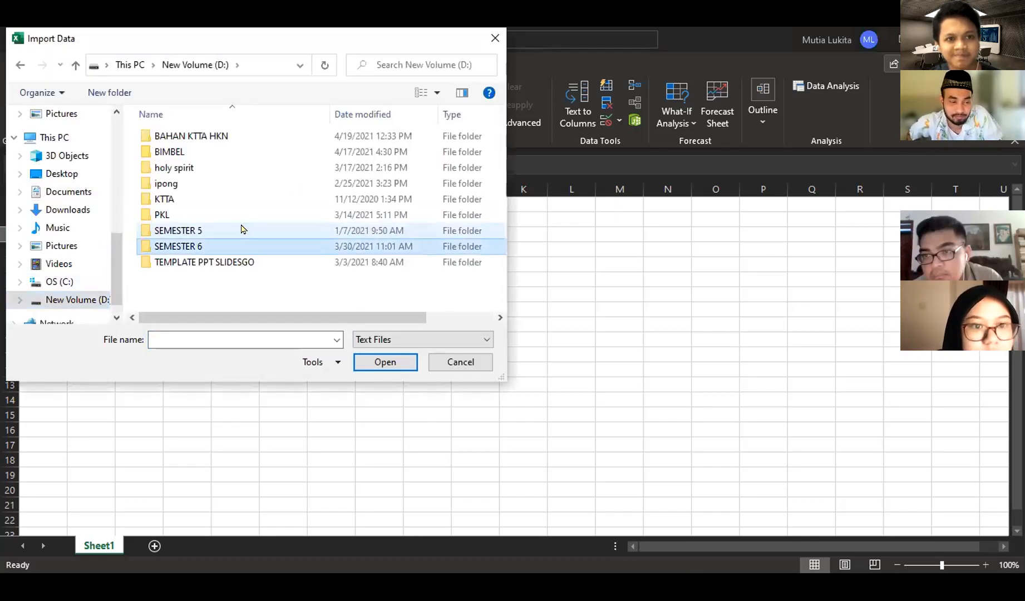
double_click(242, 246)
key("Return")
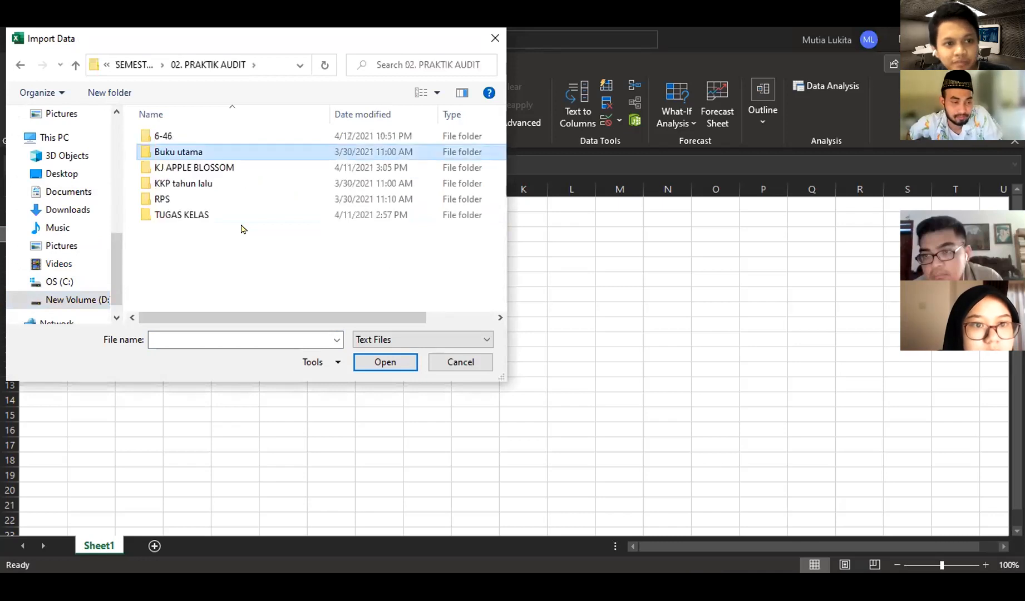
key("alt+Up")
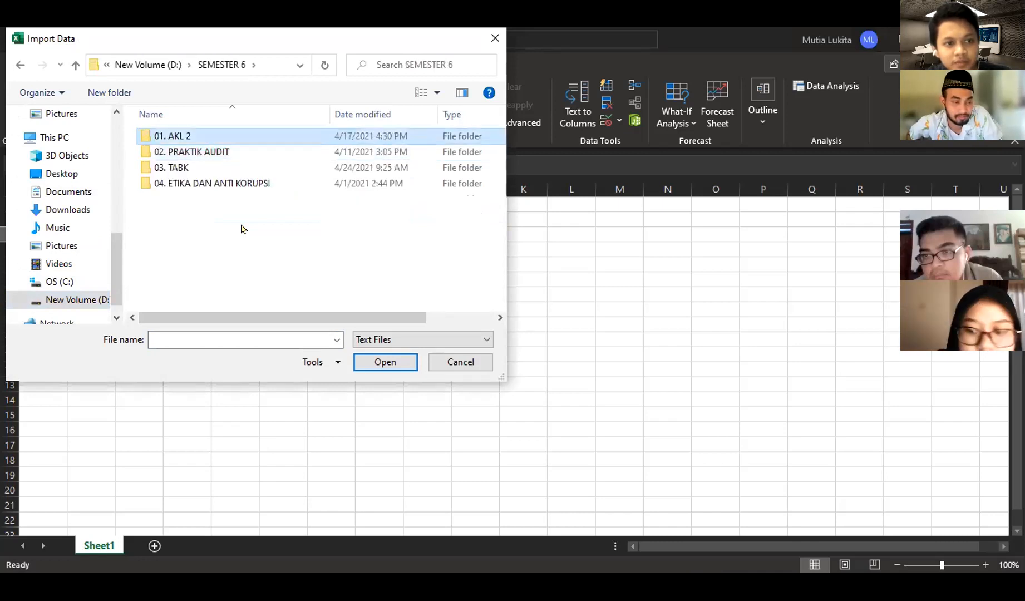
key("Return")
key("Down")
key("Down")
key("Down")
key("Down")
key("Down")
key("Down")
key("Down")
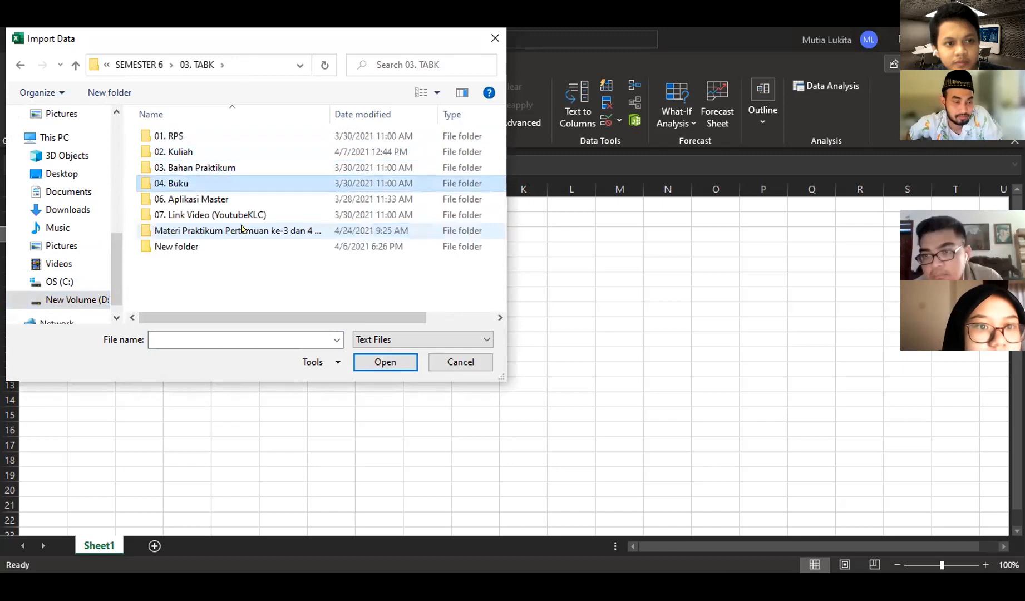
key("Return")
Import the text file Bab4_Contoh45 with the comma delimiter and load it into the workbook
key("Down")
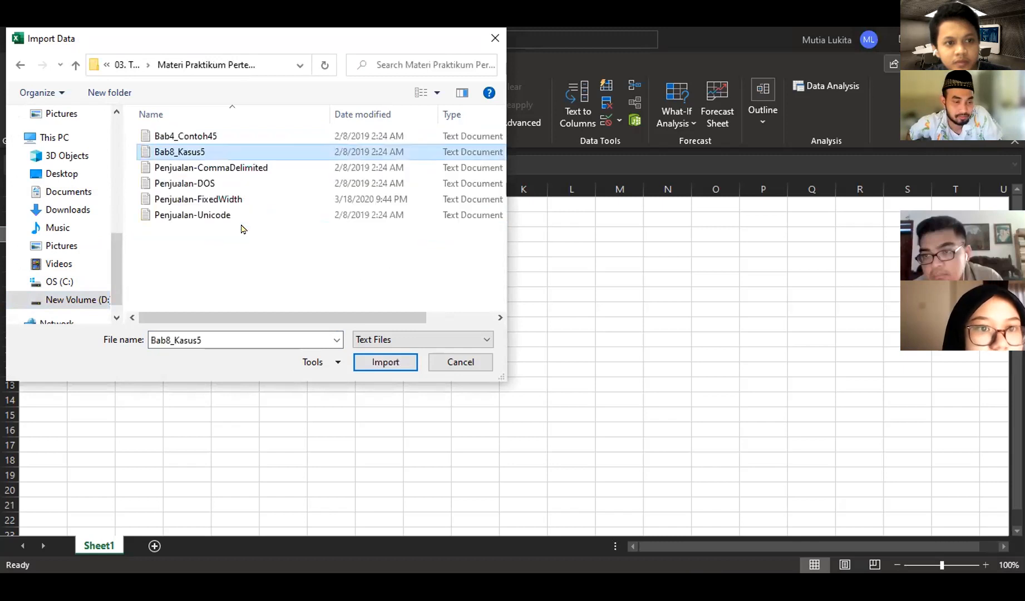
key("Up")
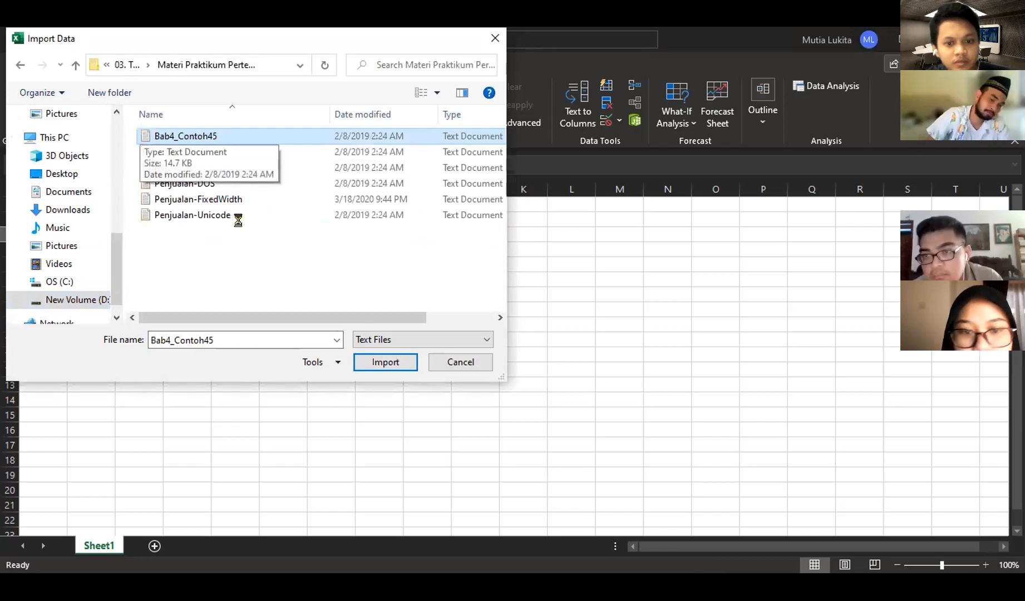
key("Return")
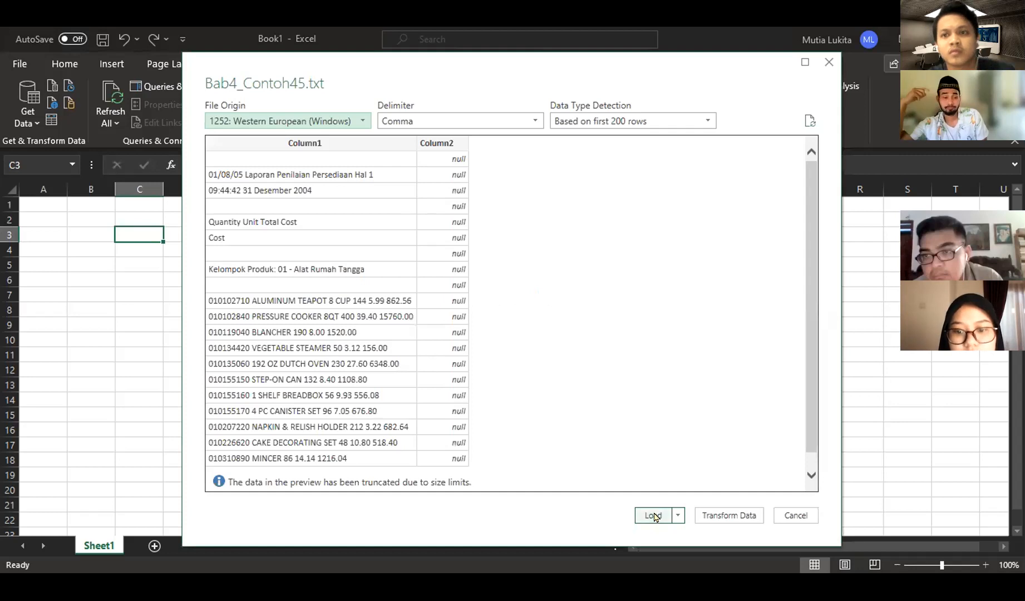
left_click(654, 516)
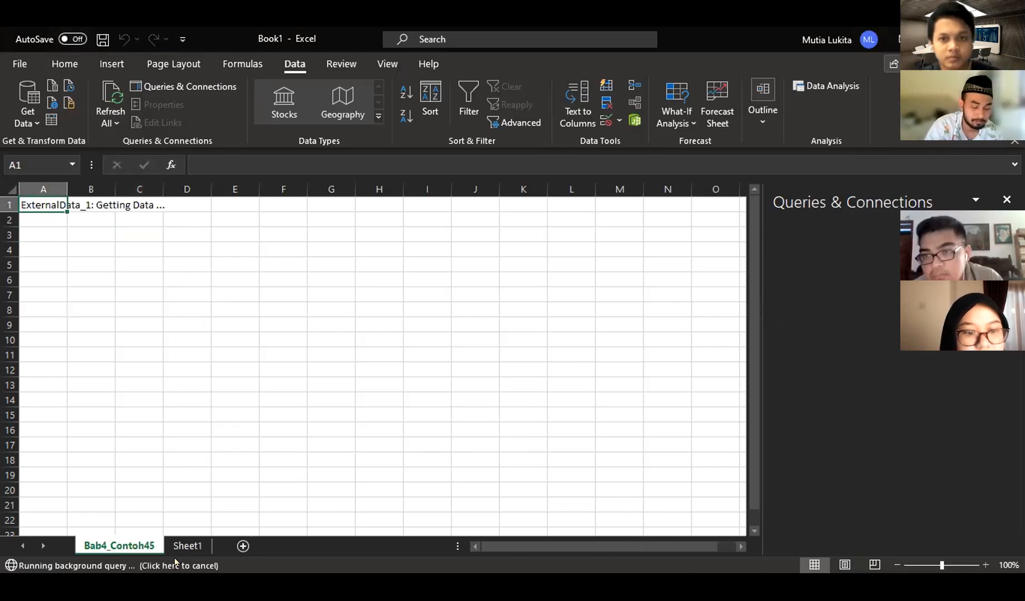
Switch to Sheet1 and start importing the text file Bab4_Contoh45
left_click(186, 546)
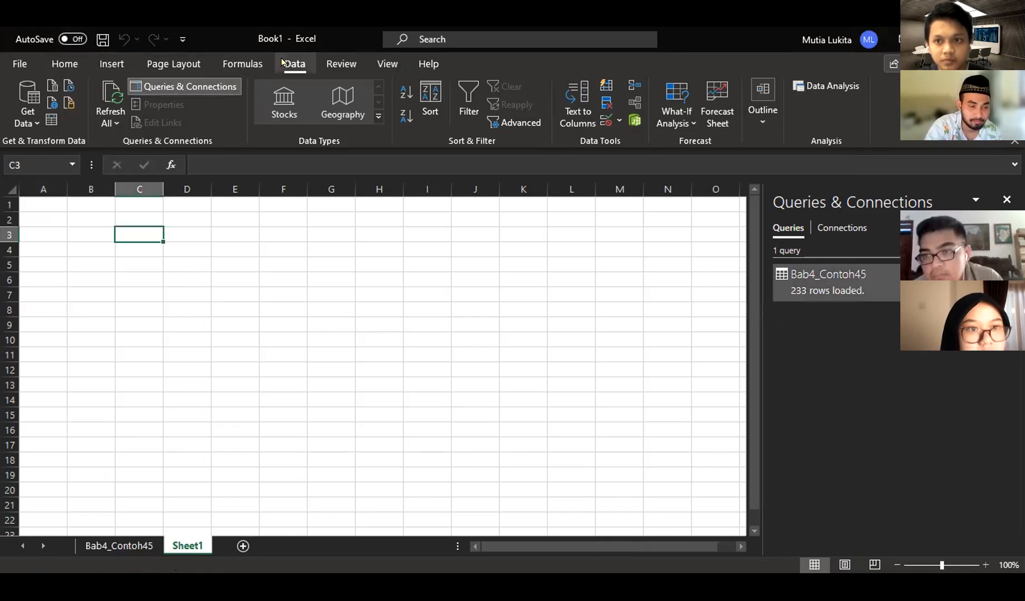
left_click(51, 85)
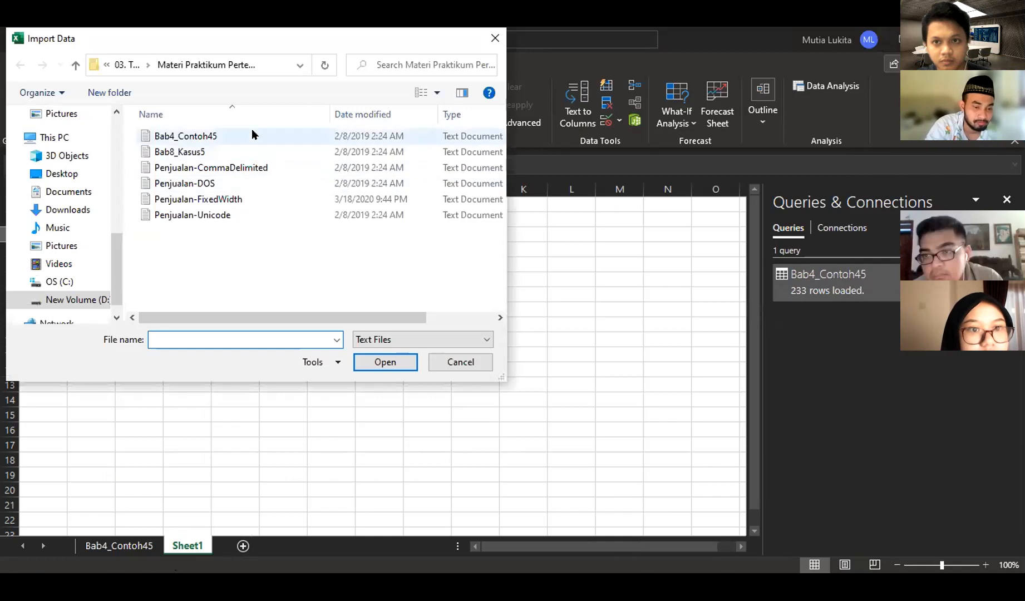
left_click(251, 131)
left_click(390, 364)
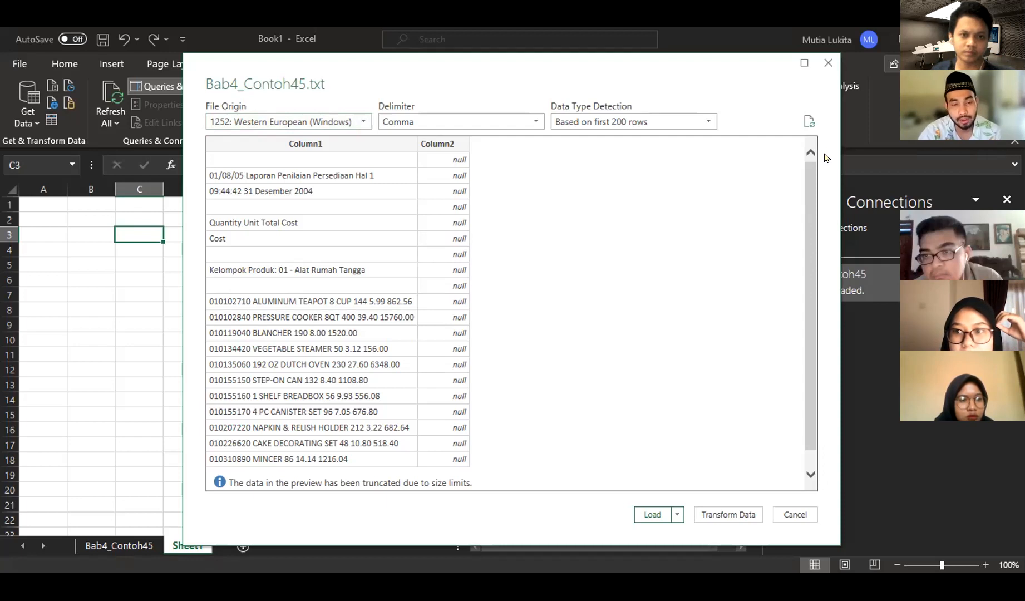
Set the import delimiter to Fixed Width and the data type detection to Do not detect data types
left_click(534, 121)
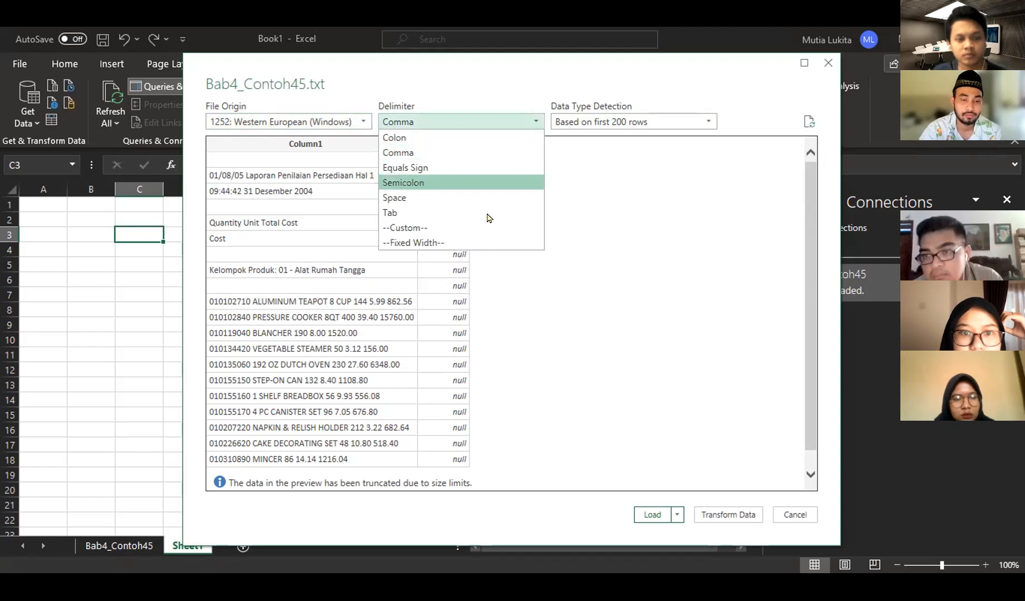
left_click(475, 244)
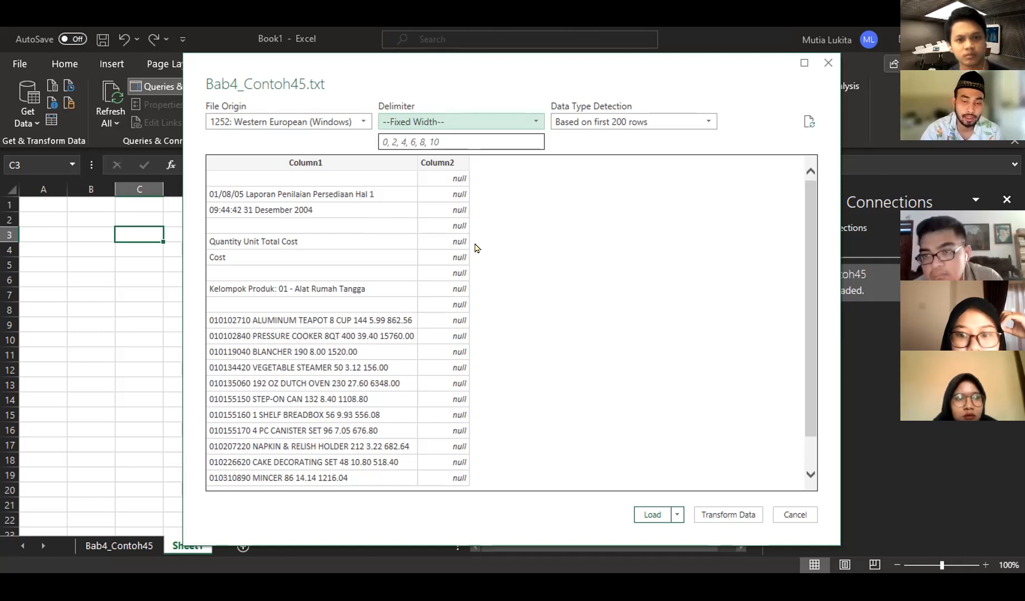
left_click(705, 121)
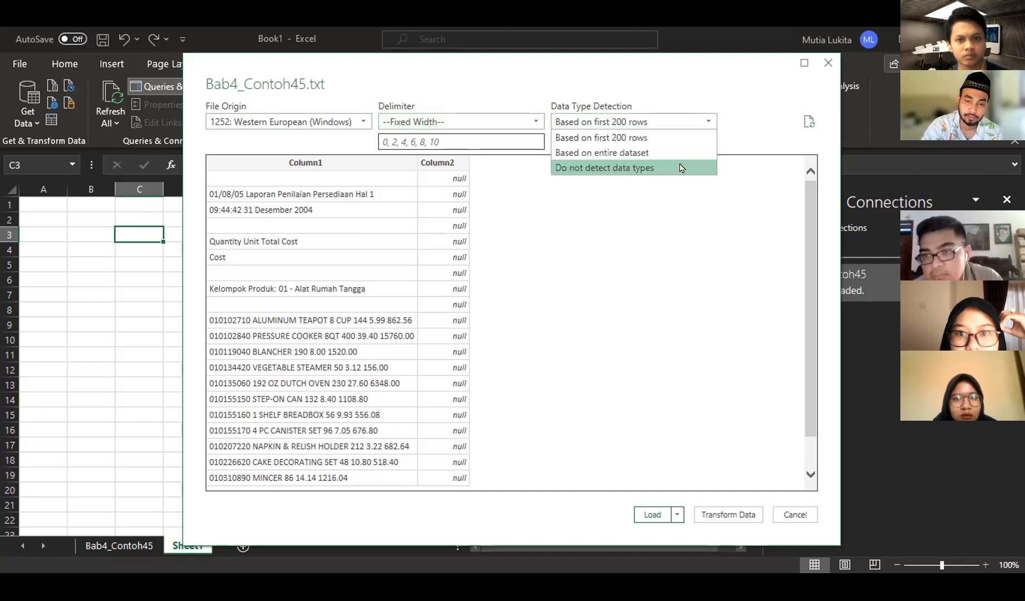
left_click(679, 167)
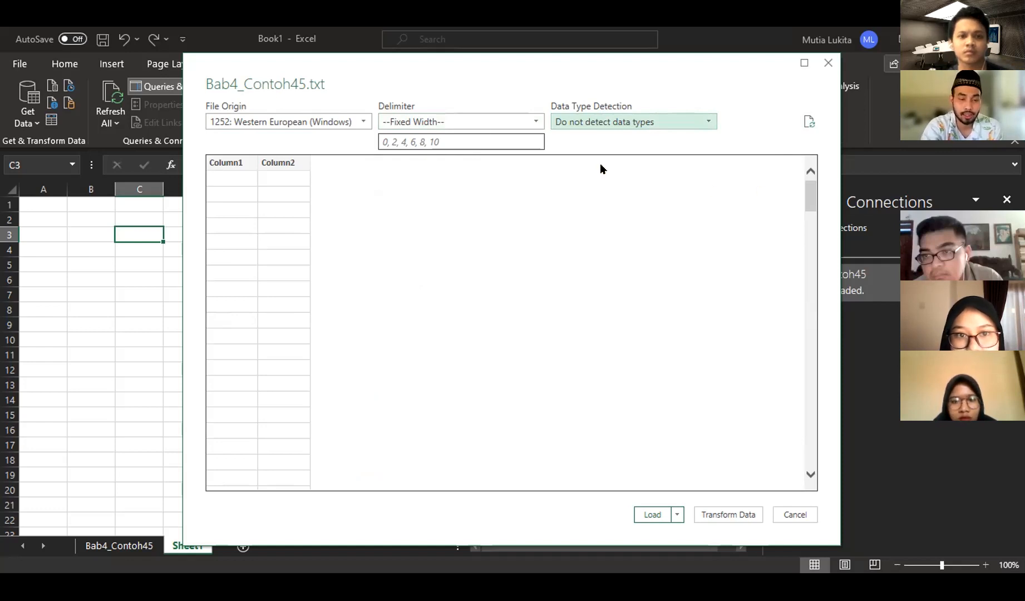
Set the fixed-width positions to 5,14,15,40,44,50,56,62,66,74, check the preview, and open the data for transformation
left_click(408, 140)
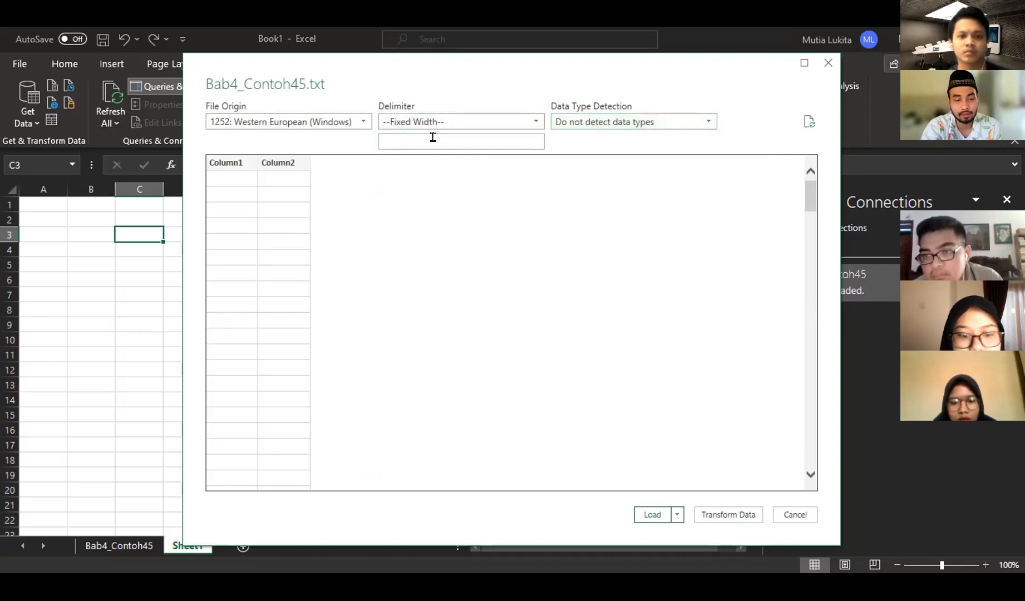
type("5,14,")
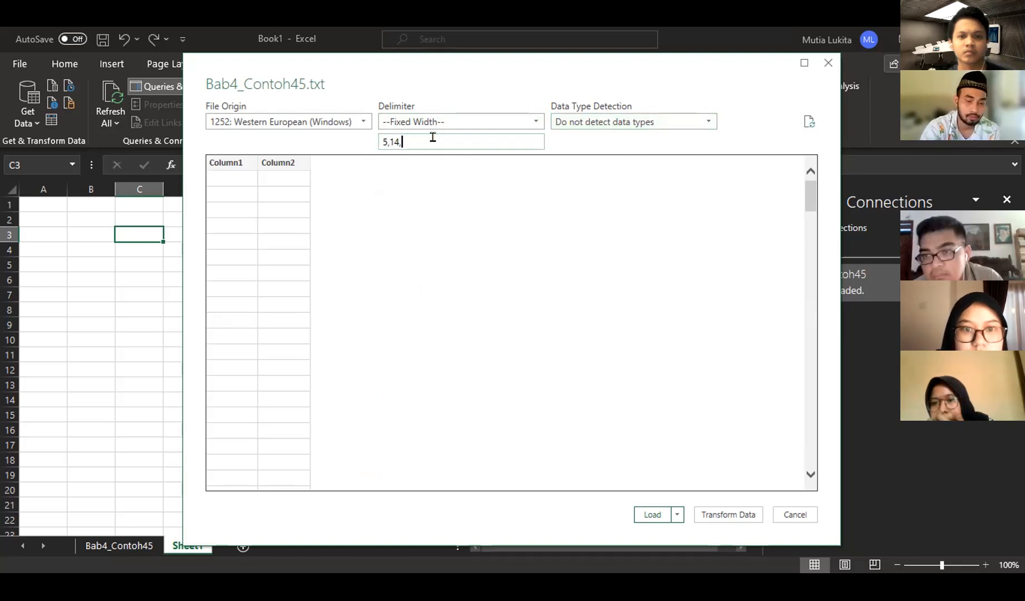
type("15,")
type("40,44")
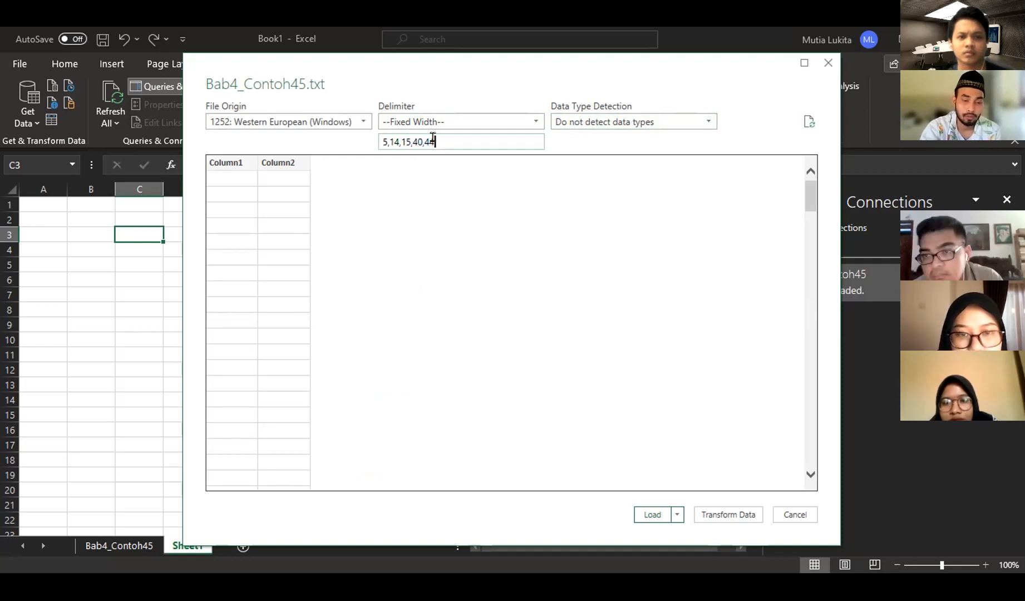
type(",50")
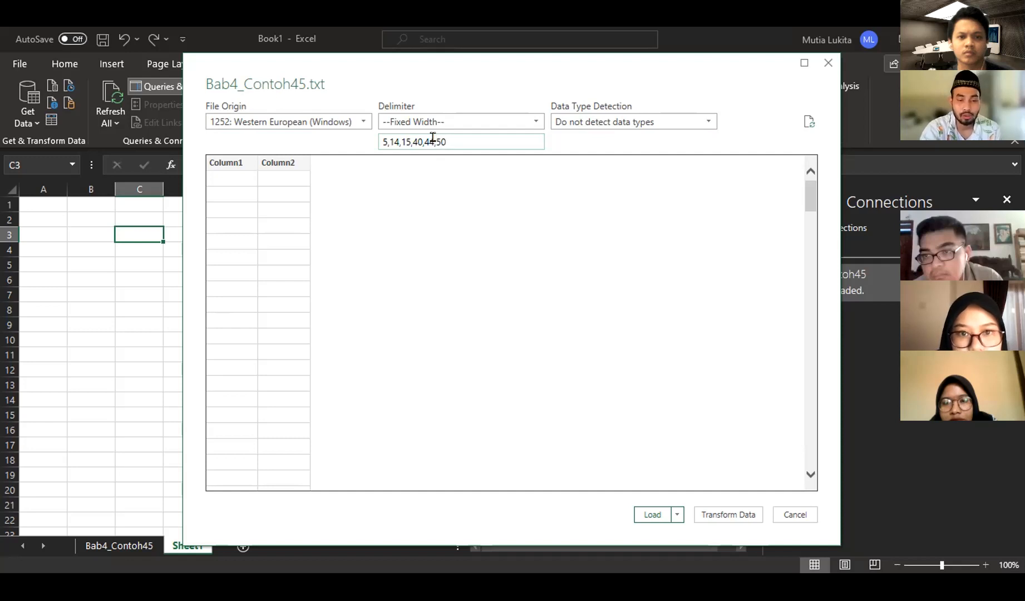
type(",56")
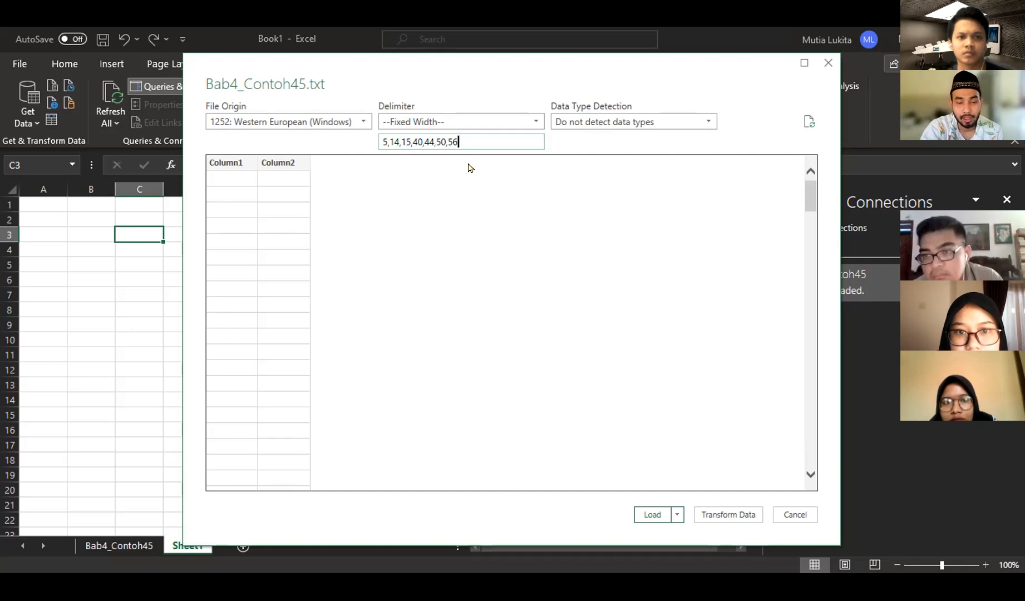
type(",62")
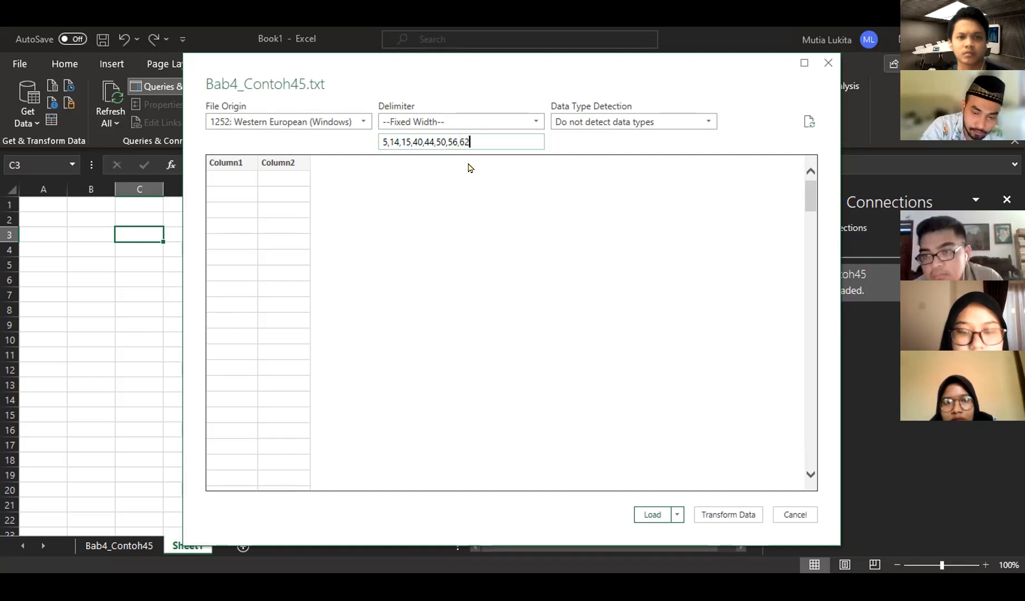
type(",66")
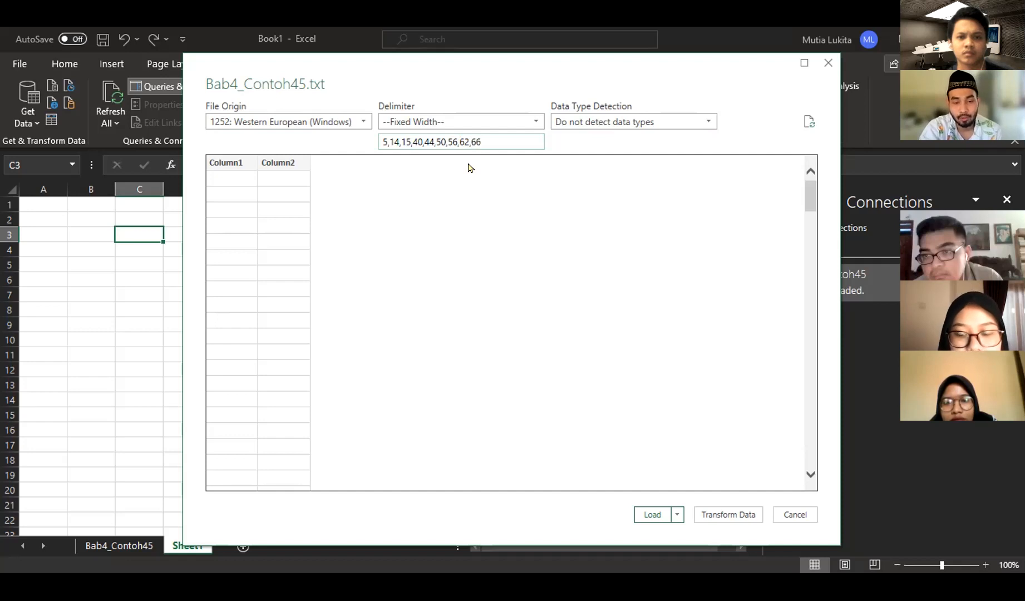
type(",74")
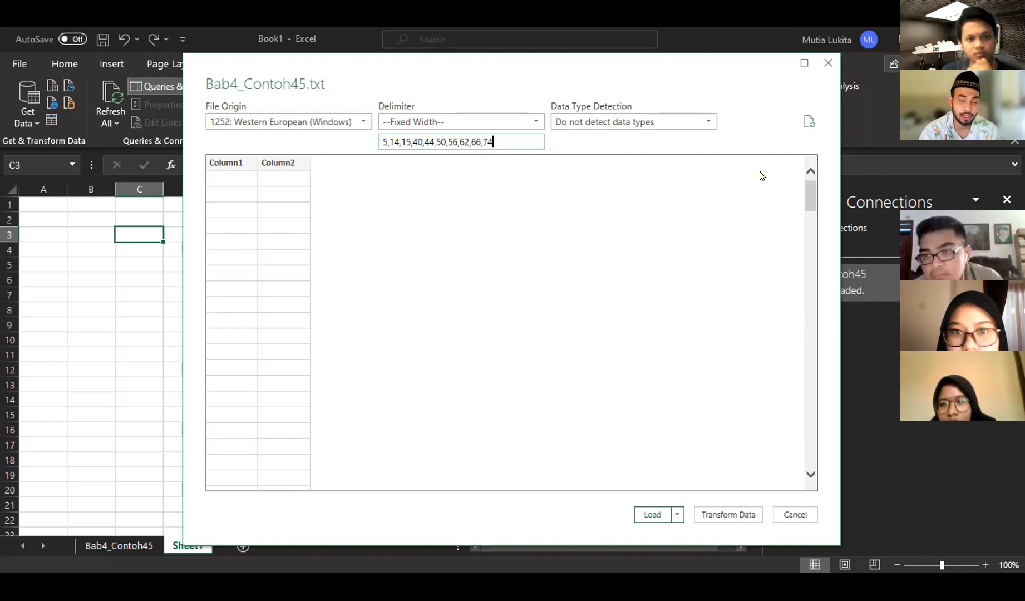
left_click(421, 189)
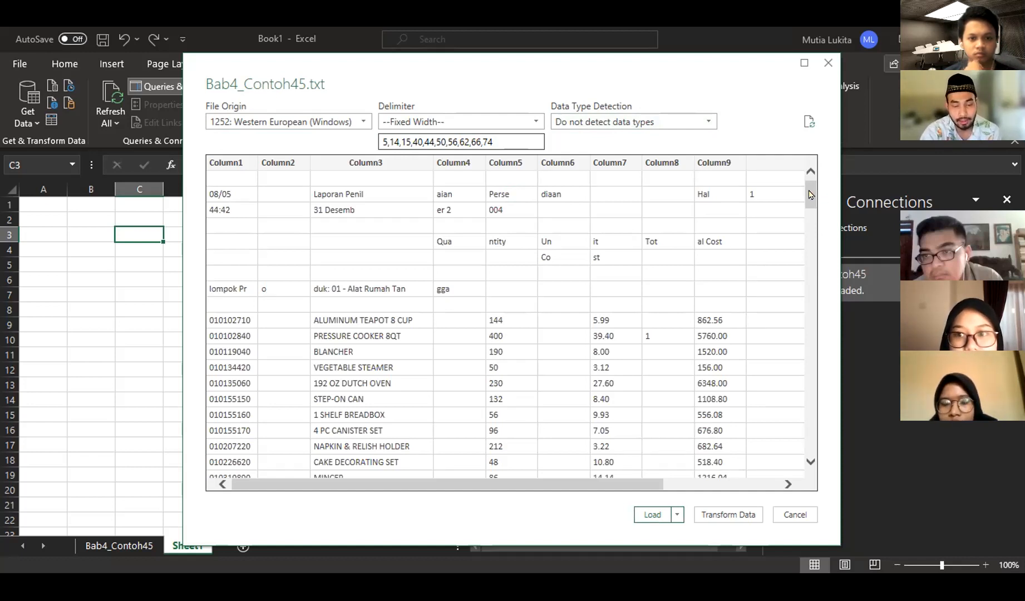
left_click_drag(810, 196, 807, 217)
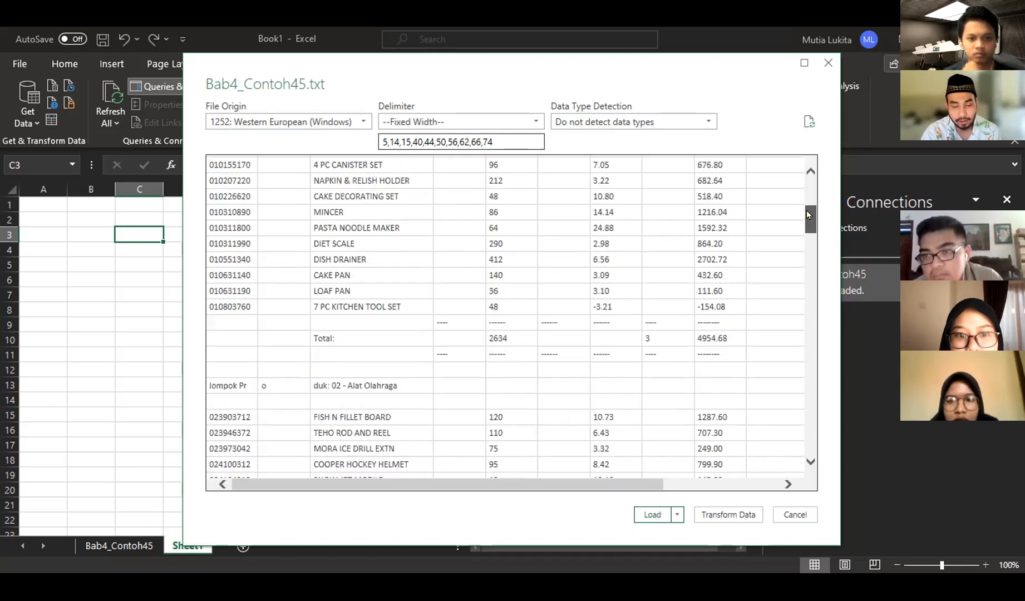
left_click(717, 515)
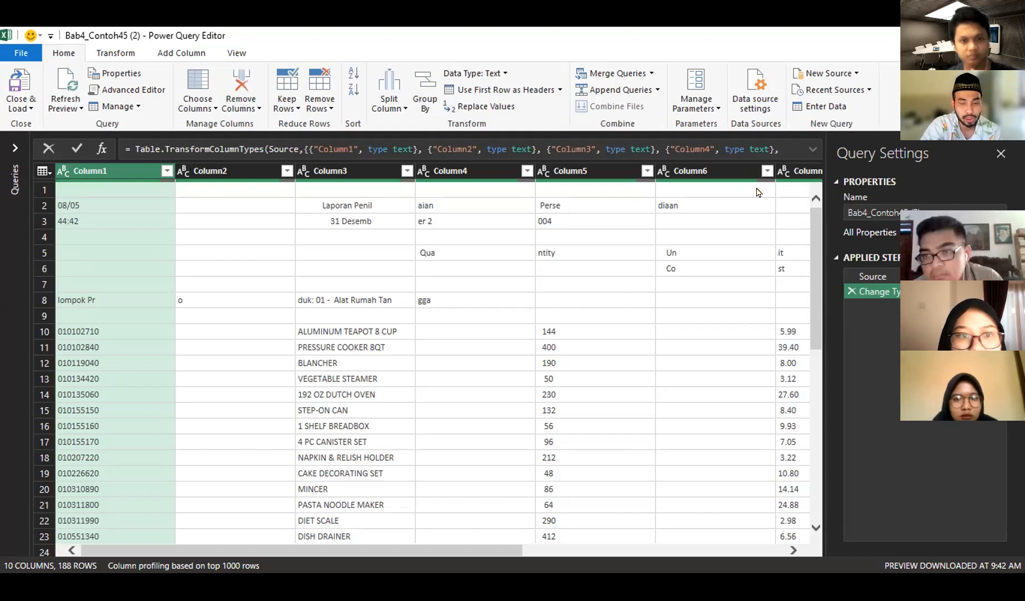
Remove Column2, Column4 and Column6 from the query
left_click(258, 170)
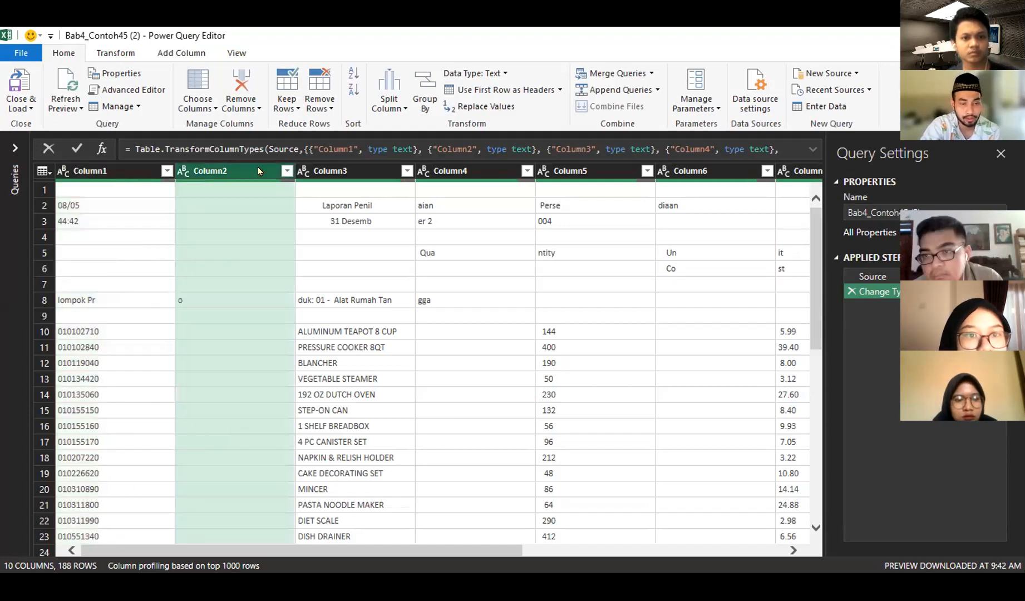
key("Delete")
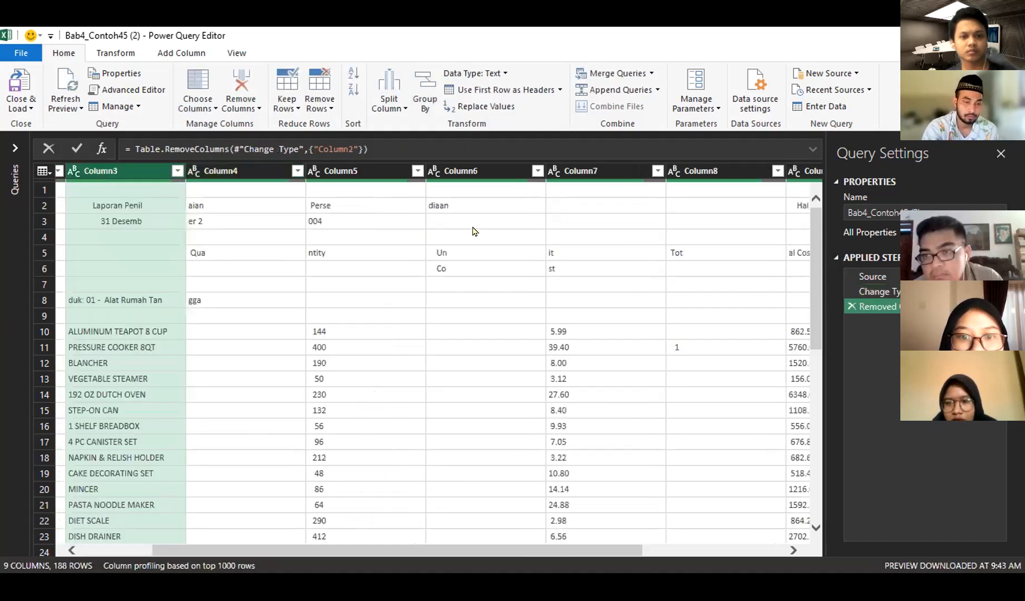
scroll(474, 231, "right", 2)
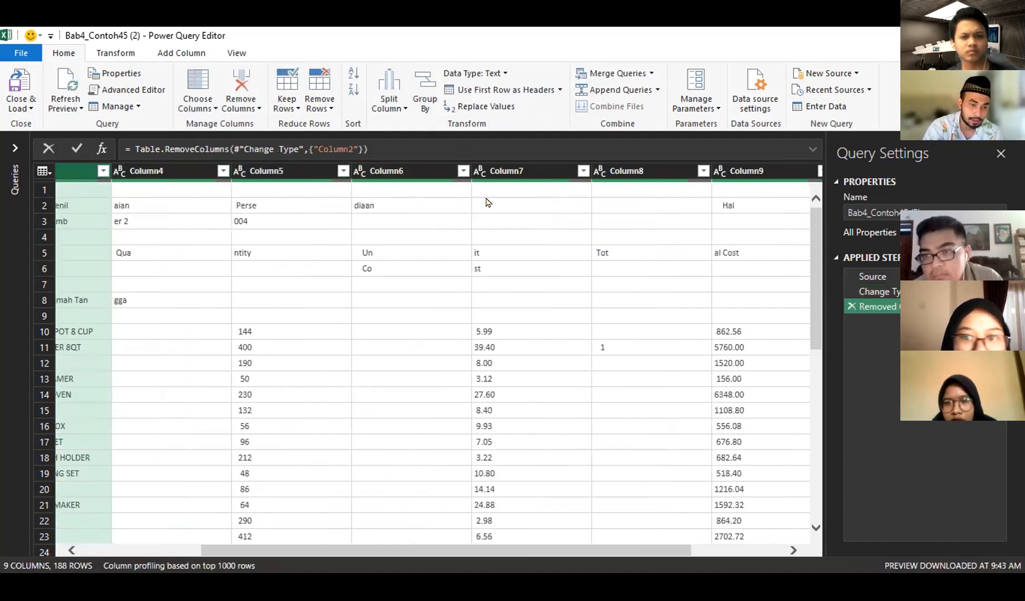
scroll(487, 202, "left", 5)
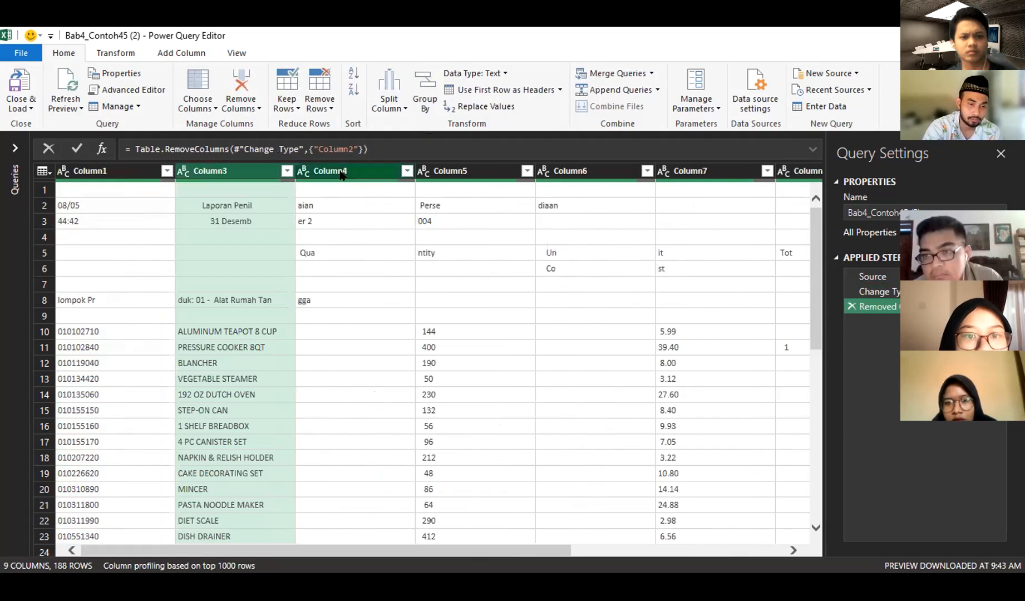
left_click(341, 171)
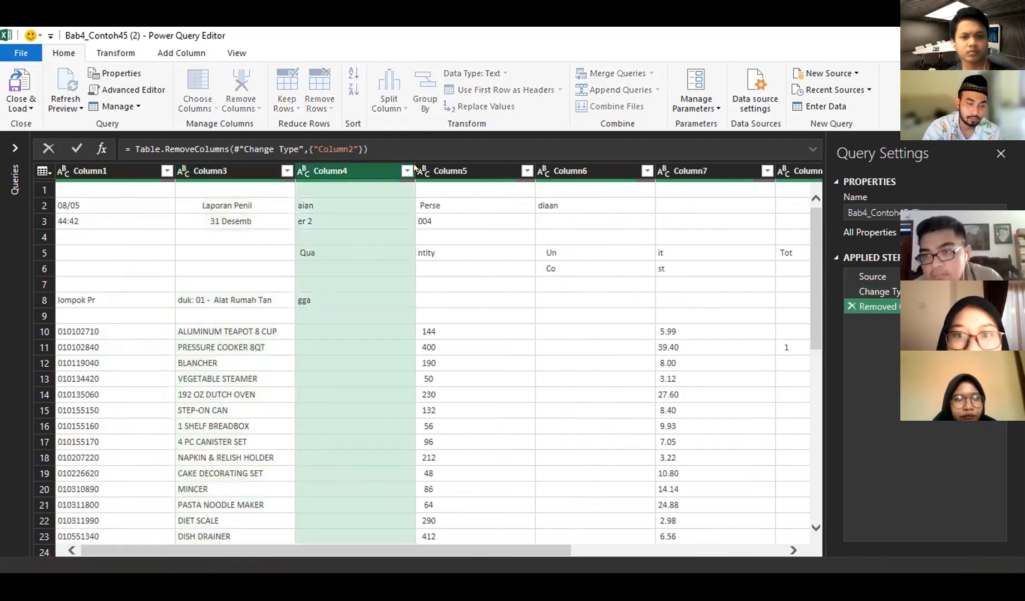
key("Delete")
left_click(499, 177)
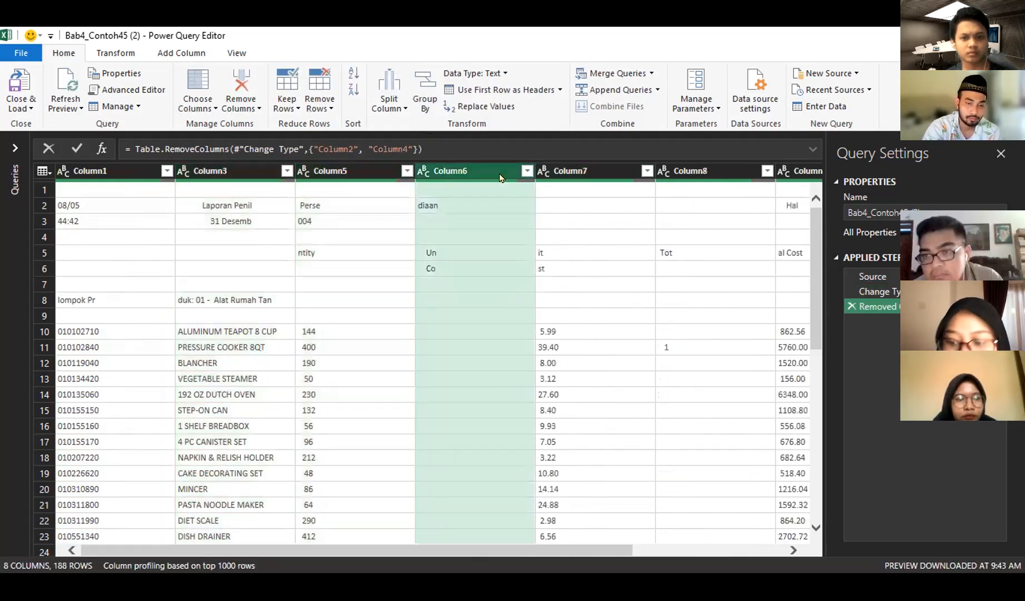
key("Delete")
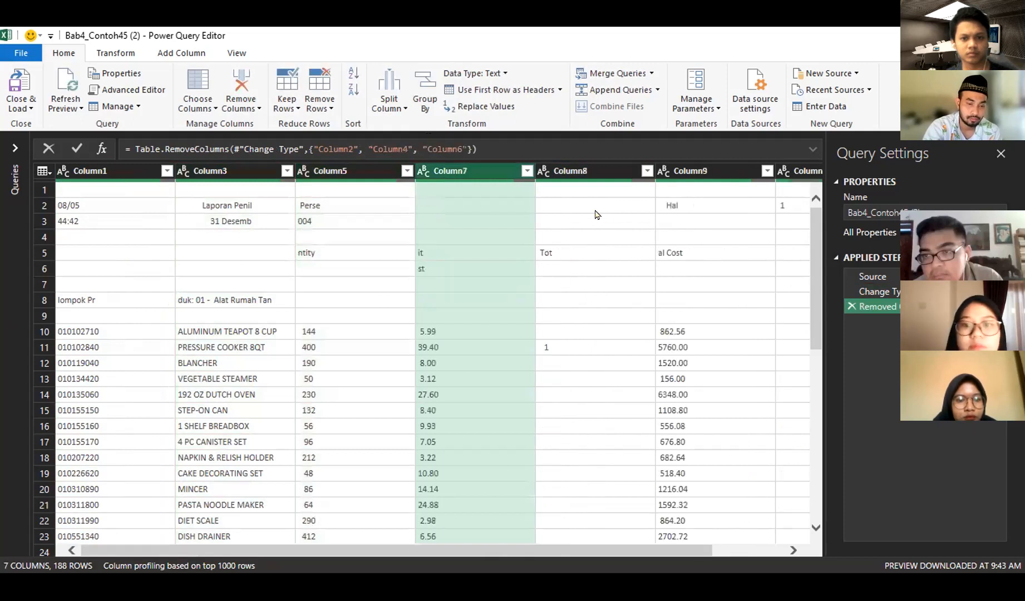
Remove Column8 and Column10 from the query
scroll(601, 186, "right", 3)
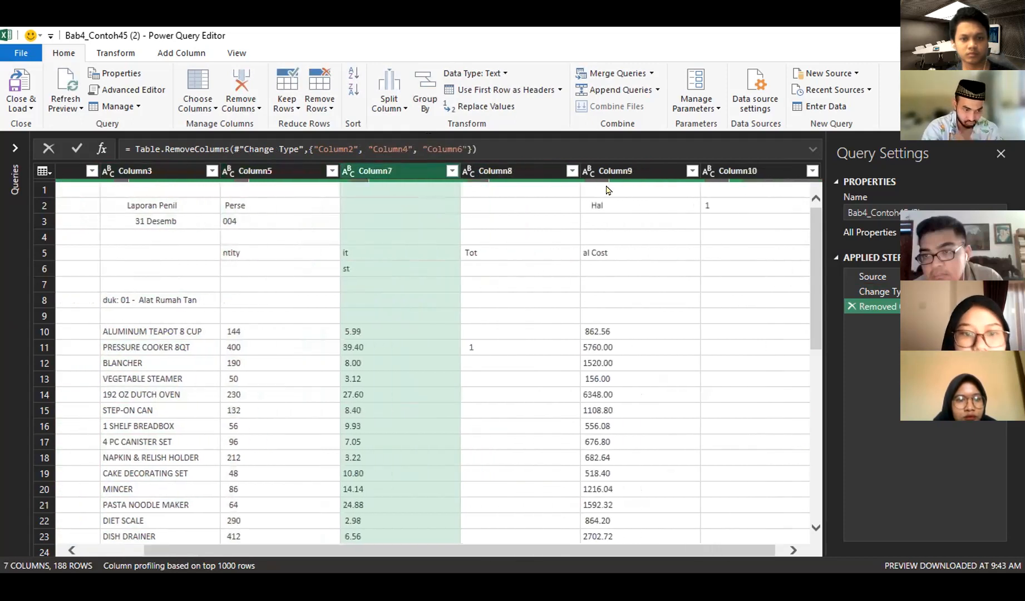
left_click(523, 166)
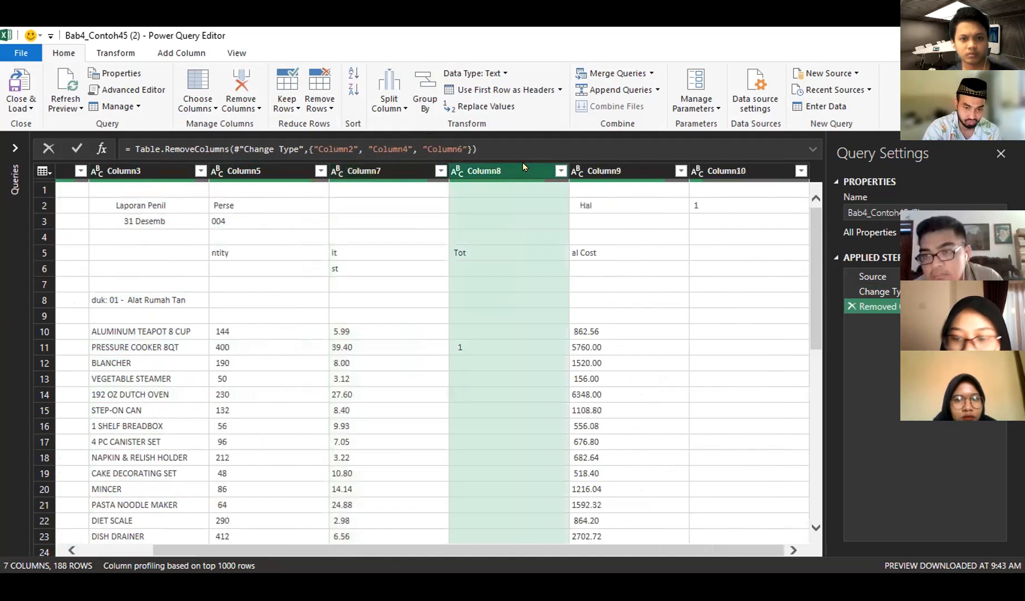
key("Delete")
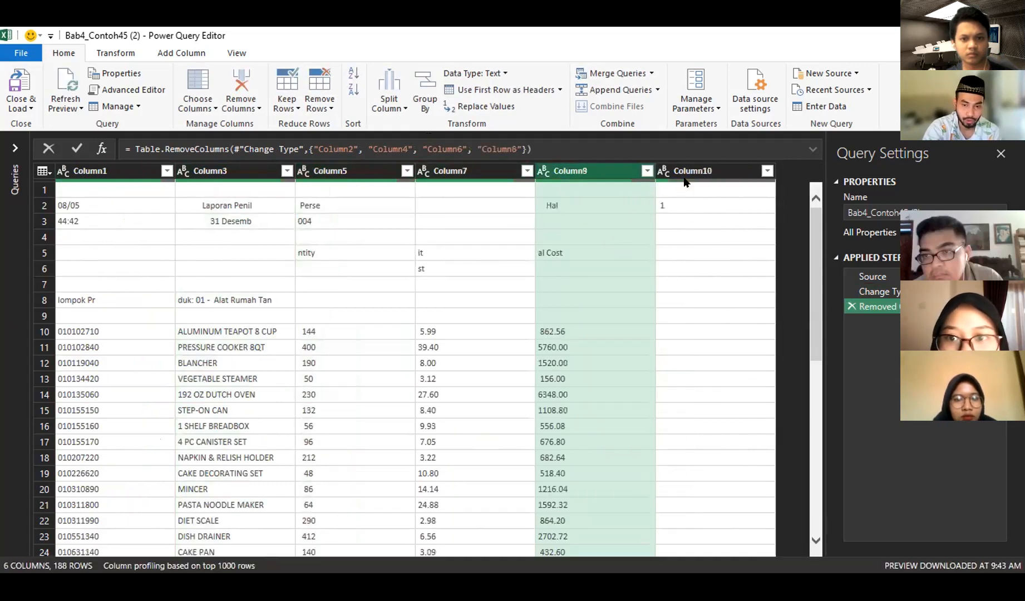
left_click(688, 171)
key("Delete")
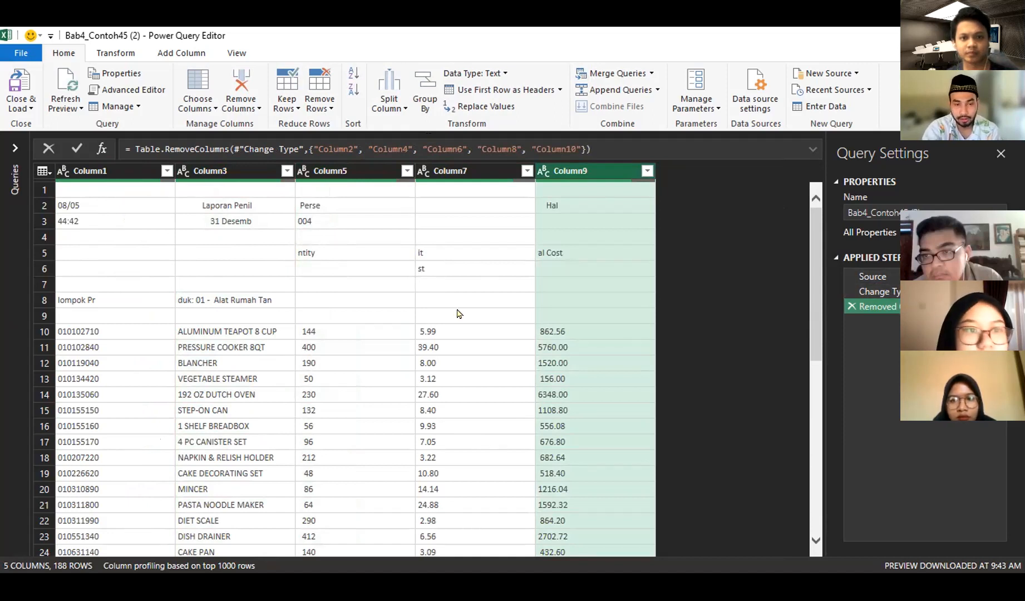
left_click(163, 170)
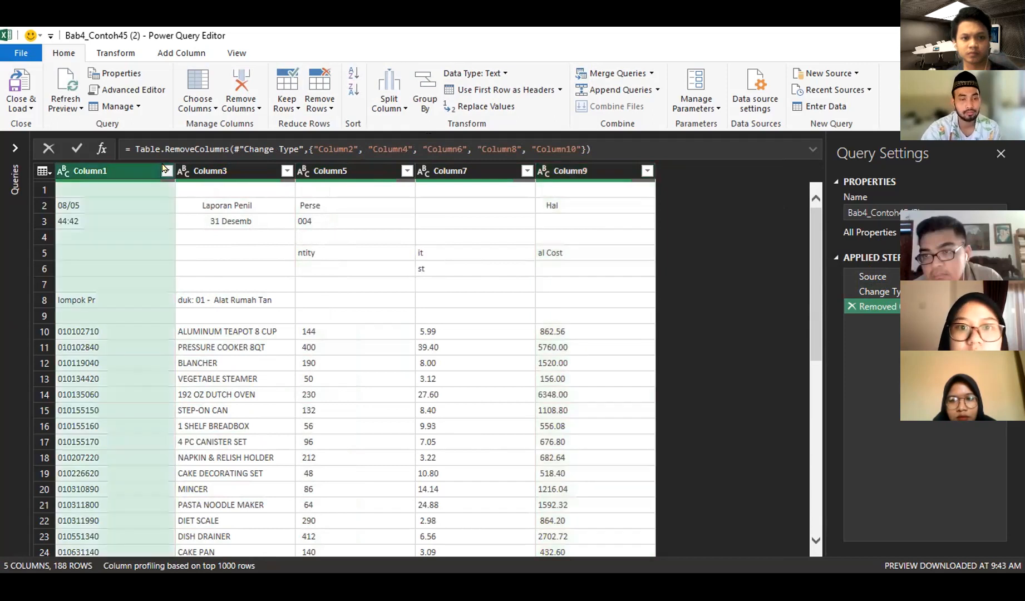
left_click(165, 170)
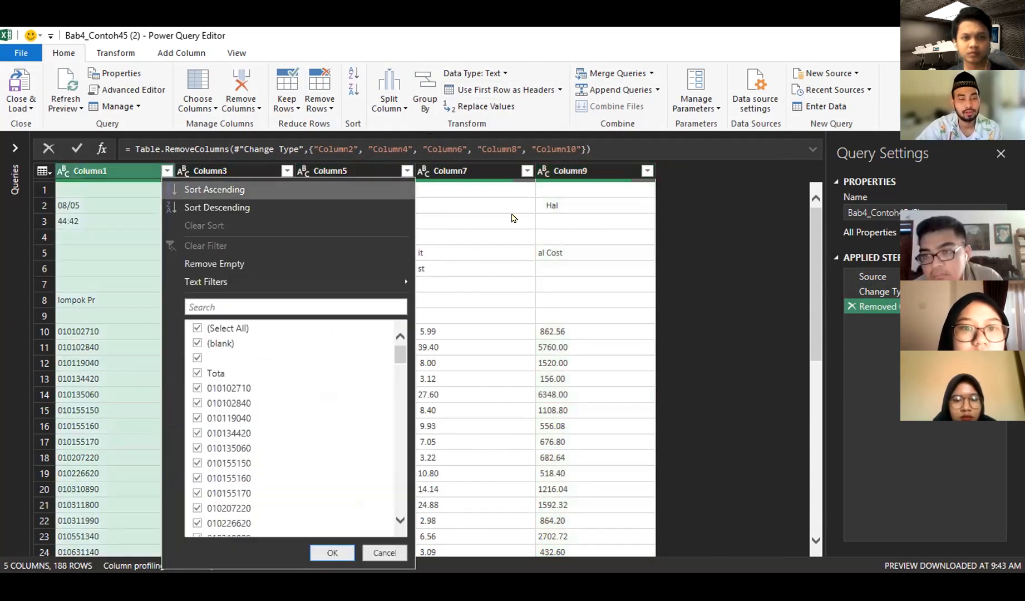
left_click(512, 214)
left_click(86, 172)
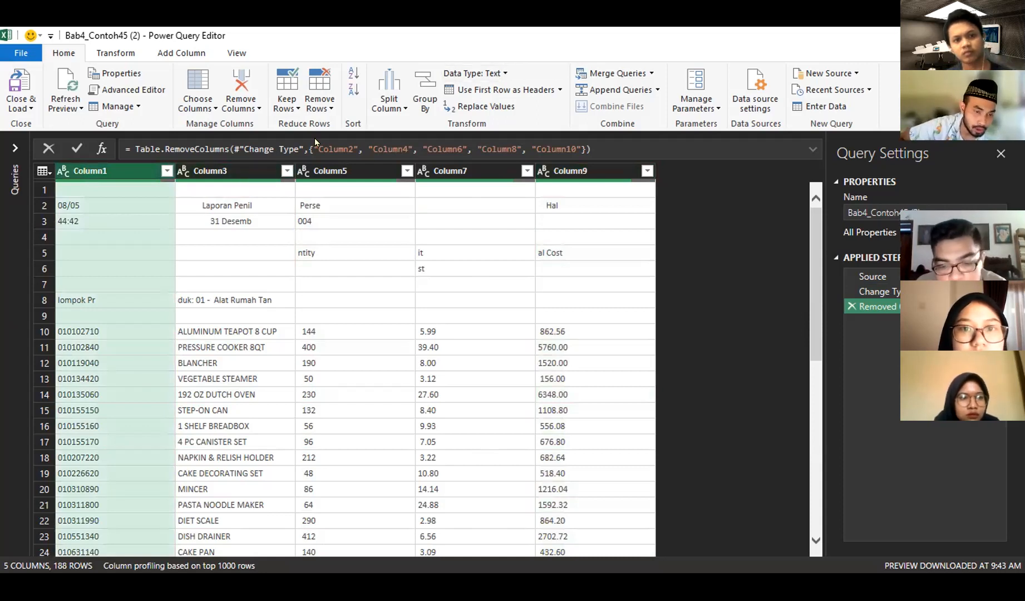
Change the data type of Column3 to Whole Number
left_click(257, 175)
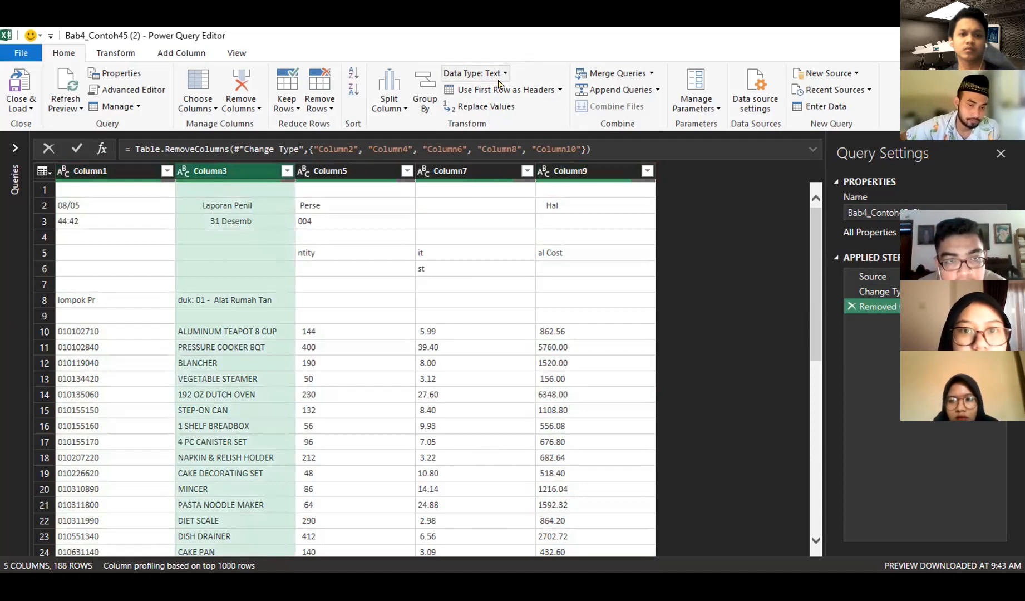
left_click(498, 74)
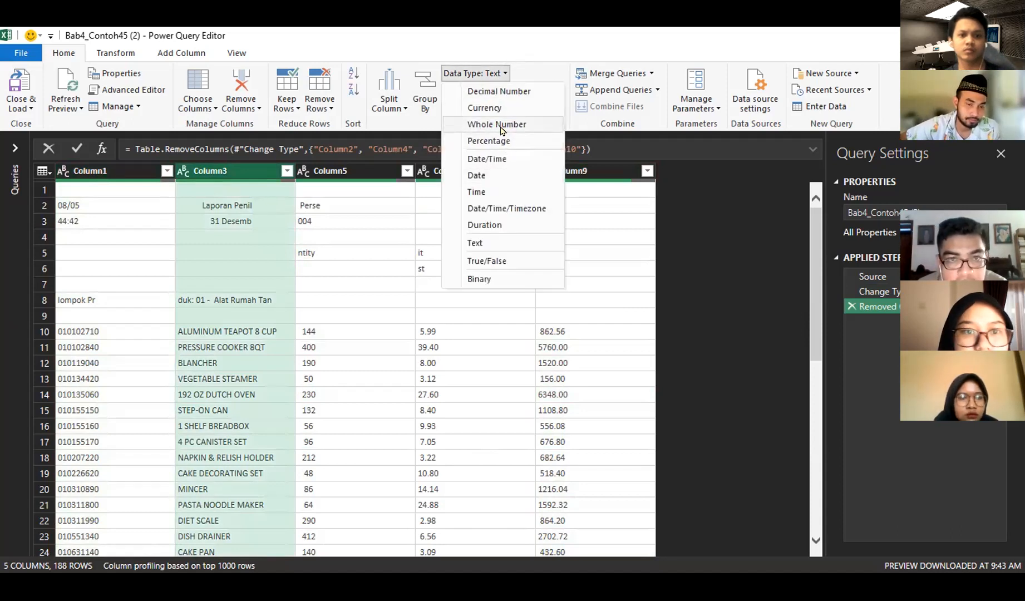
left_click(497, 125)
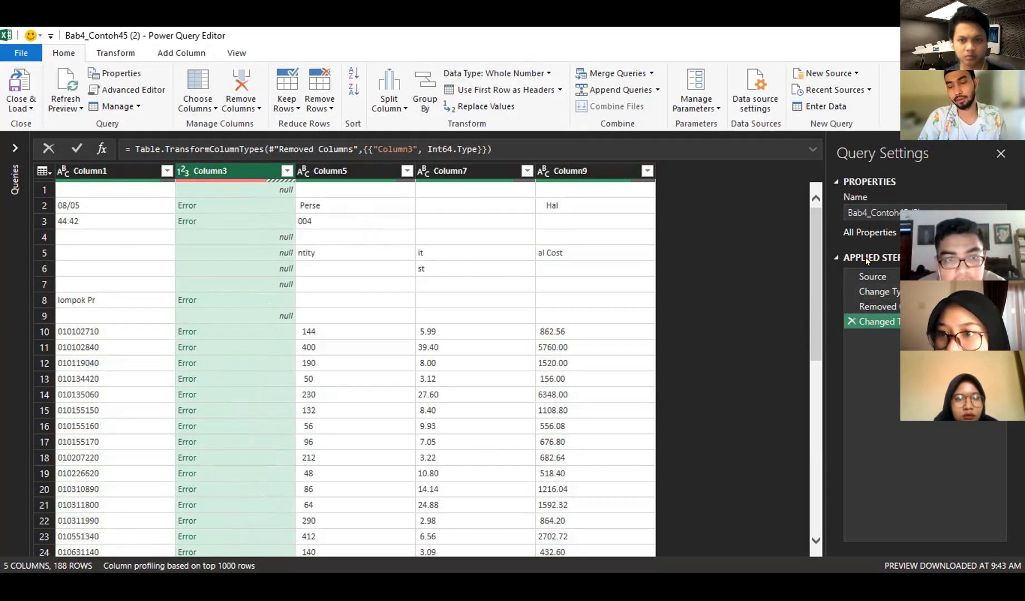
Discard the type change on Column3 and set Column5's data type to Whole Number
left_click(847, 320)
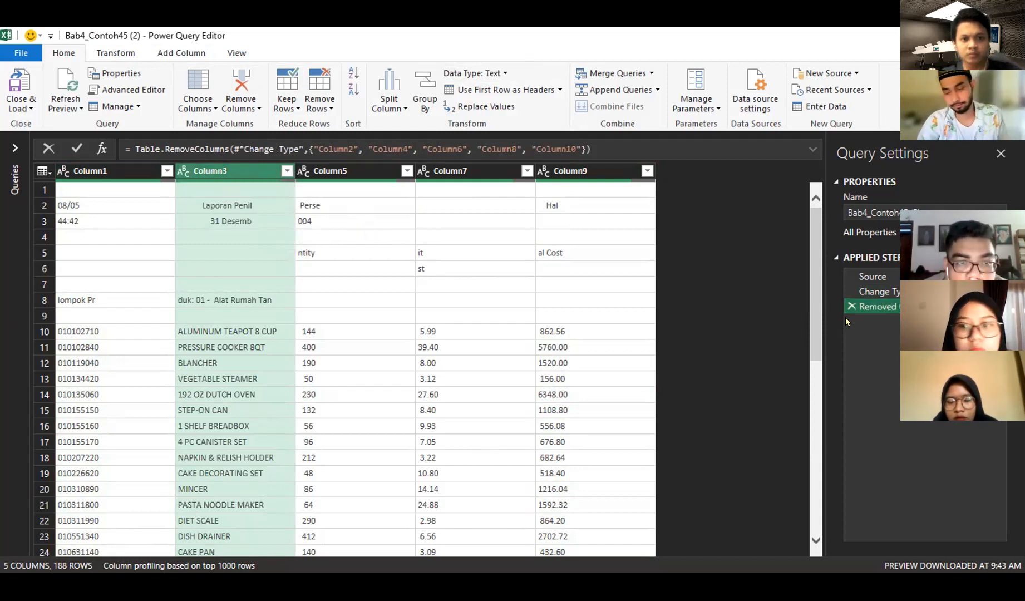
left_click(342, 174)
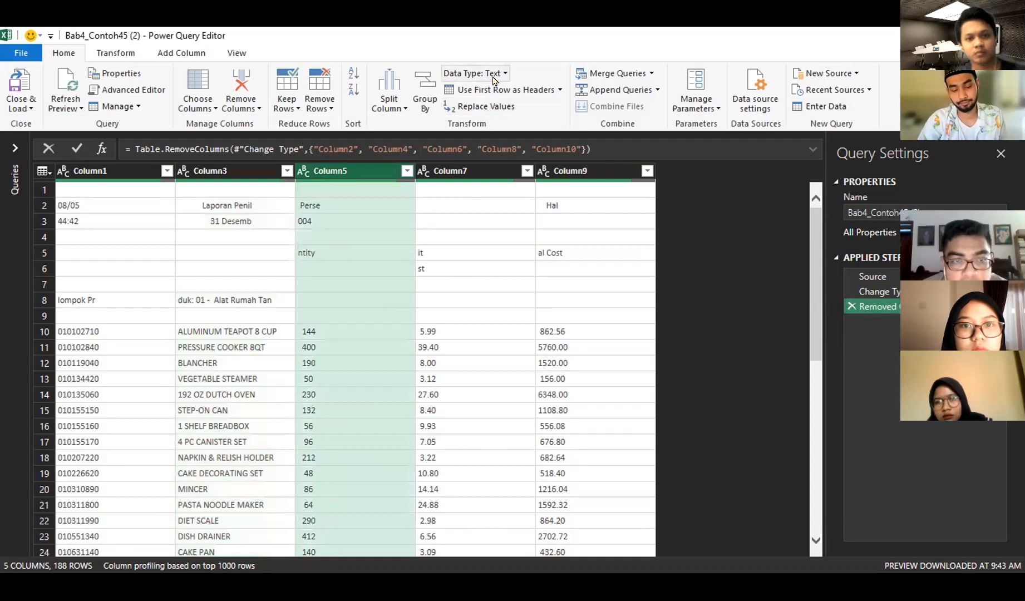
left_click(474, 73)
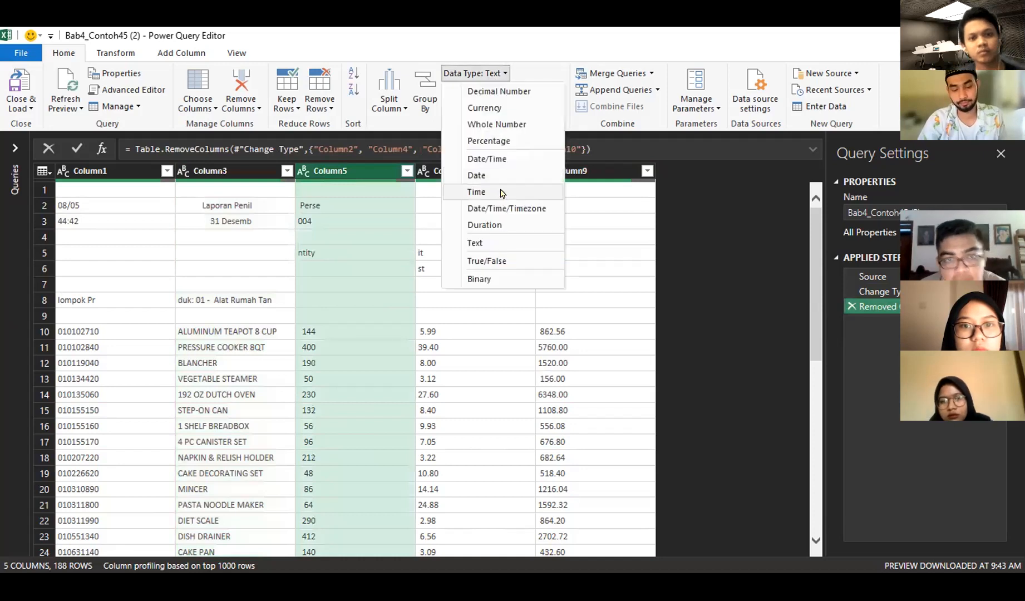
left_click(505, 129)
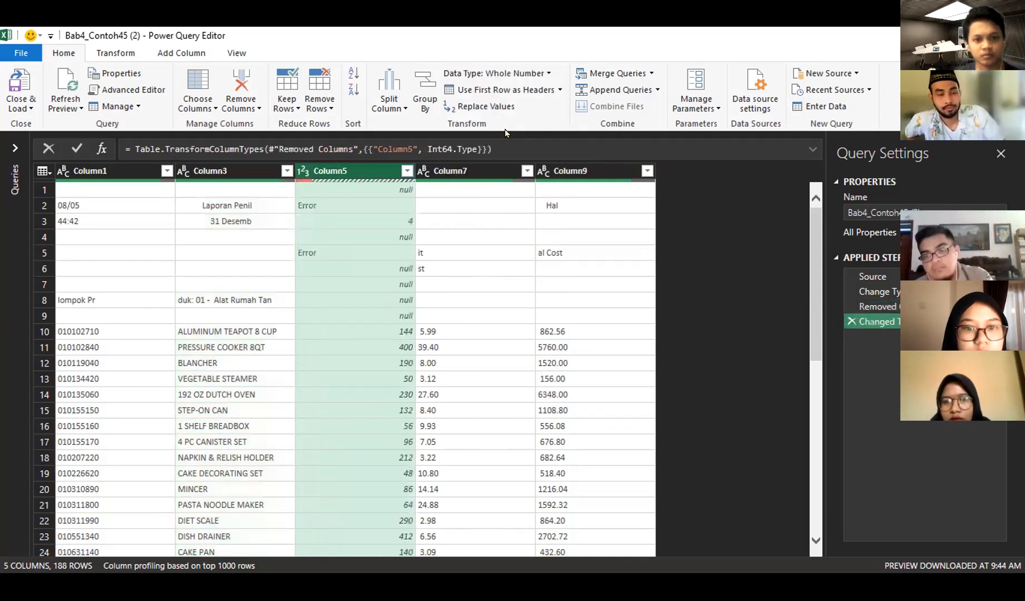
Set the data type of Column7 and Column9 to Decimal Number
left_click(487, 167)
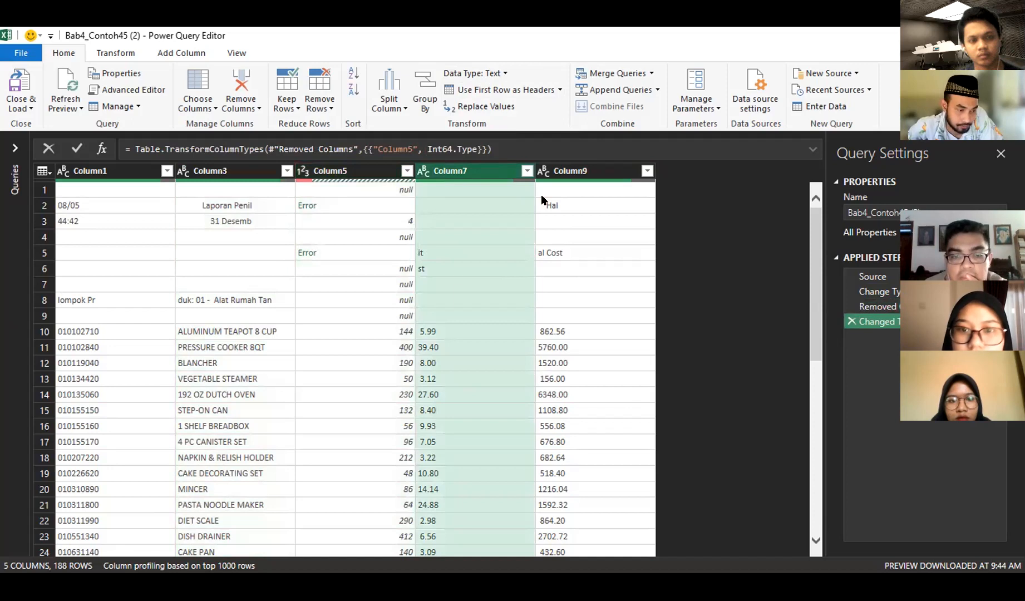
left_click(495, 72)
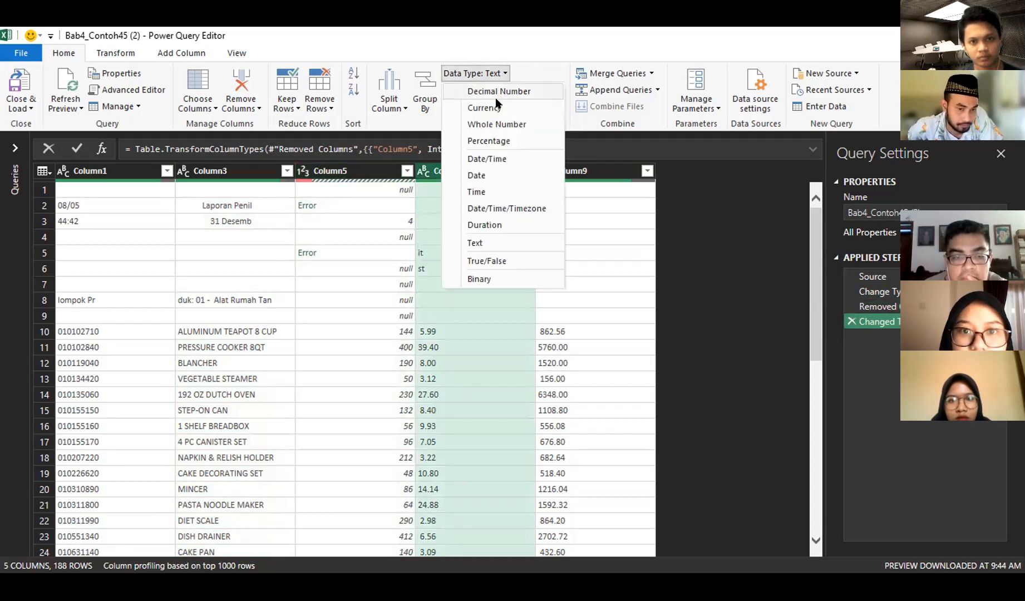
left_click(498, 92)
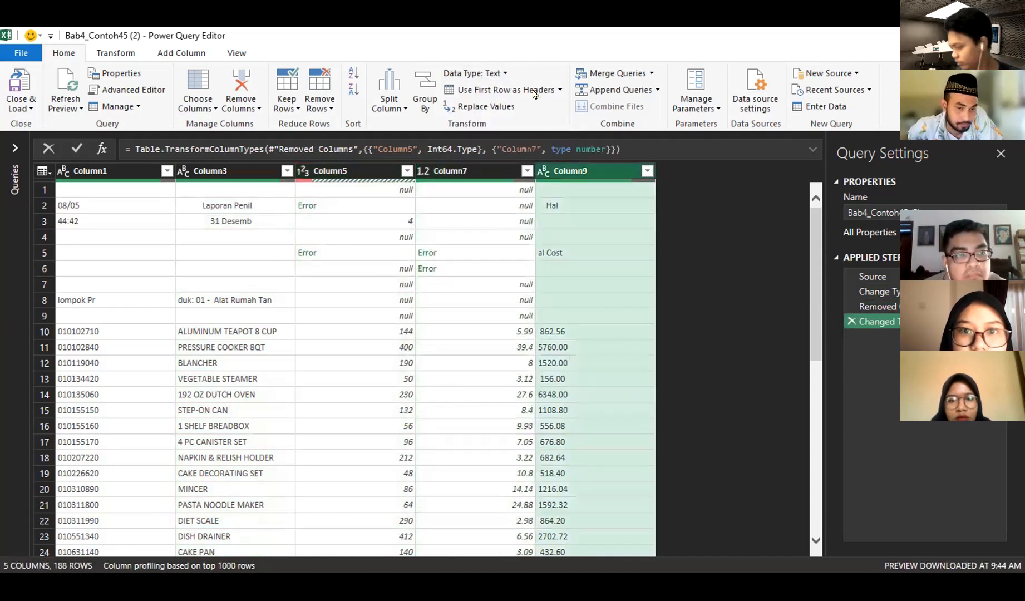
left_click(505, 76)
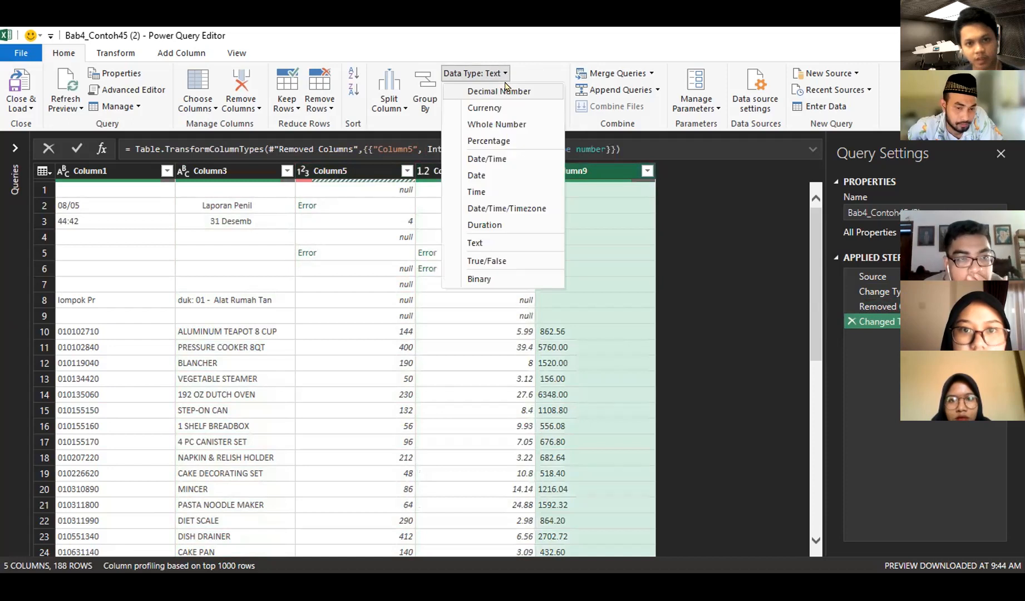
left_click(506, 88)
Check individual cells in the converted columns, and close and load the query into the workbook
left_click(341, 225)
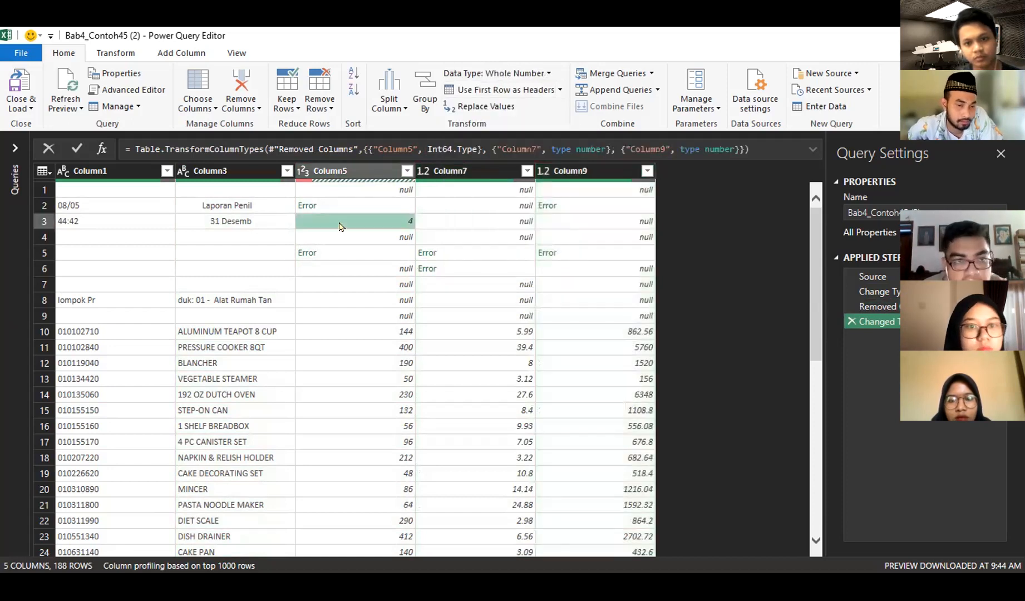
left_click(523, 222)
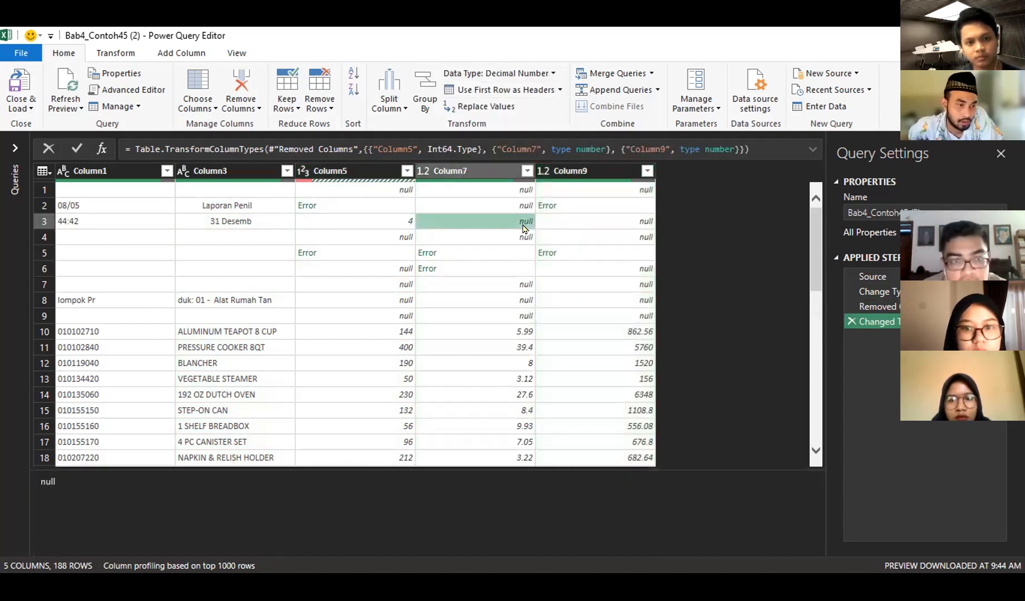
left_click(566, 273)
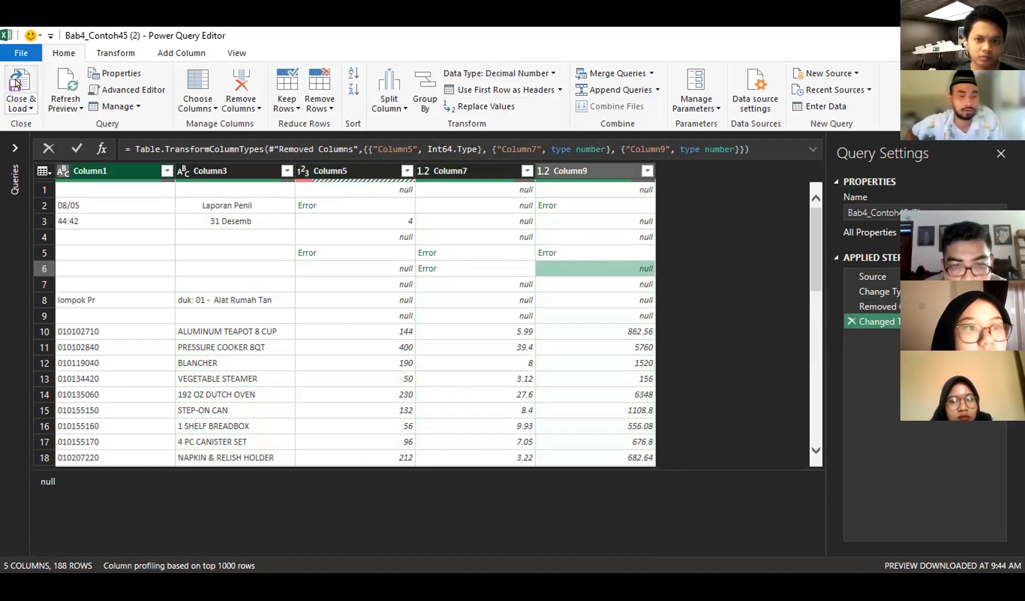
left_click(17, 84)
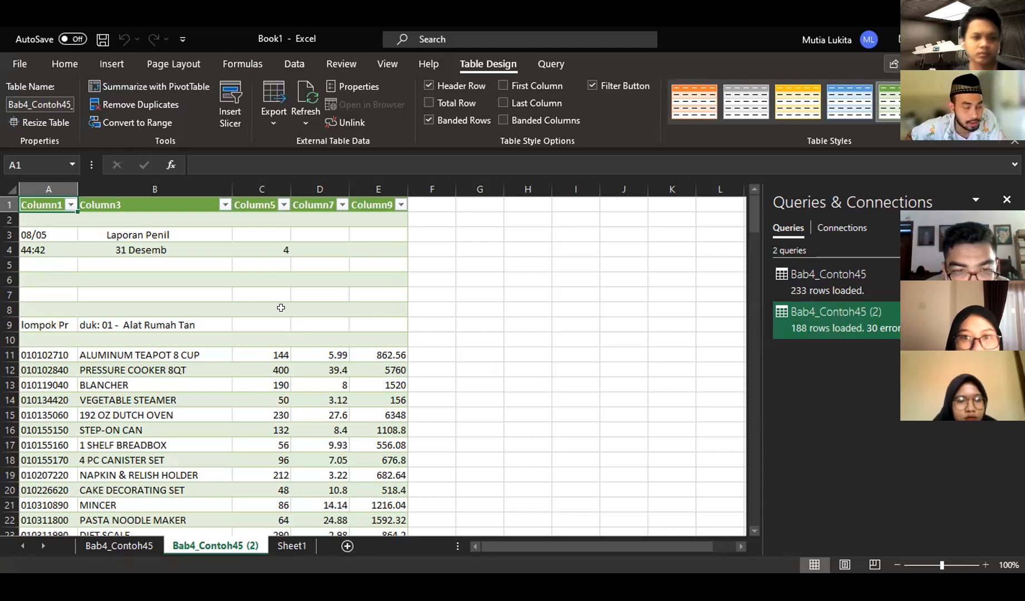
left_click(474, 275)
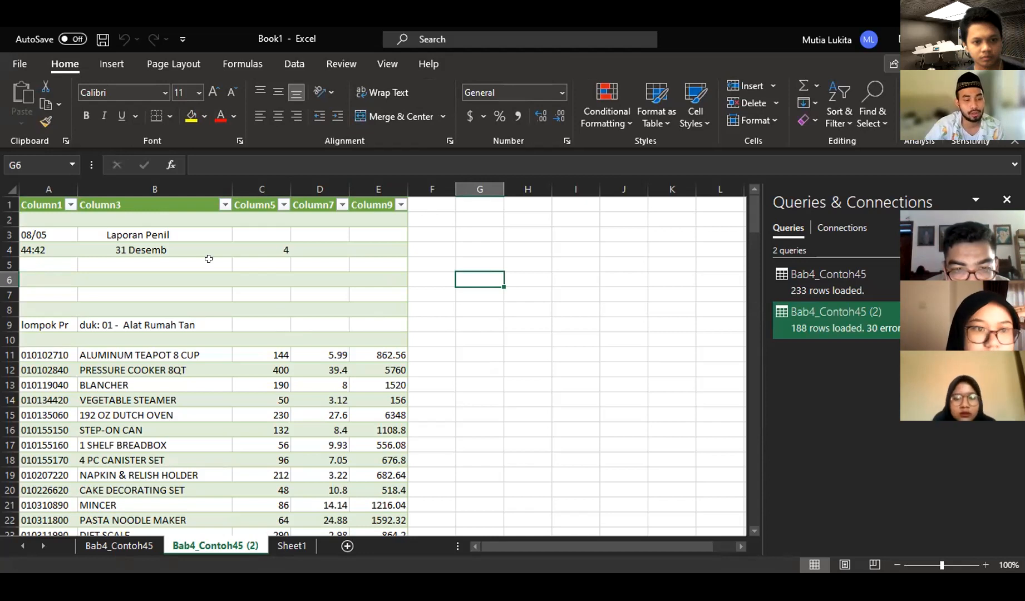
left_click(151, 204)
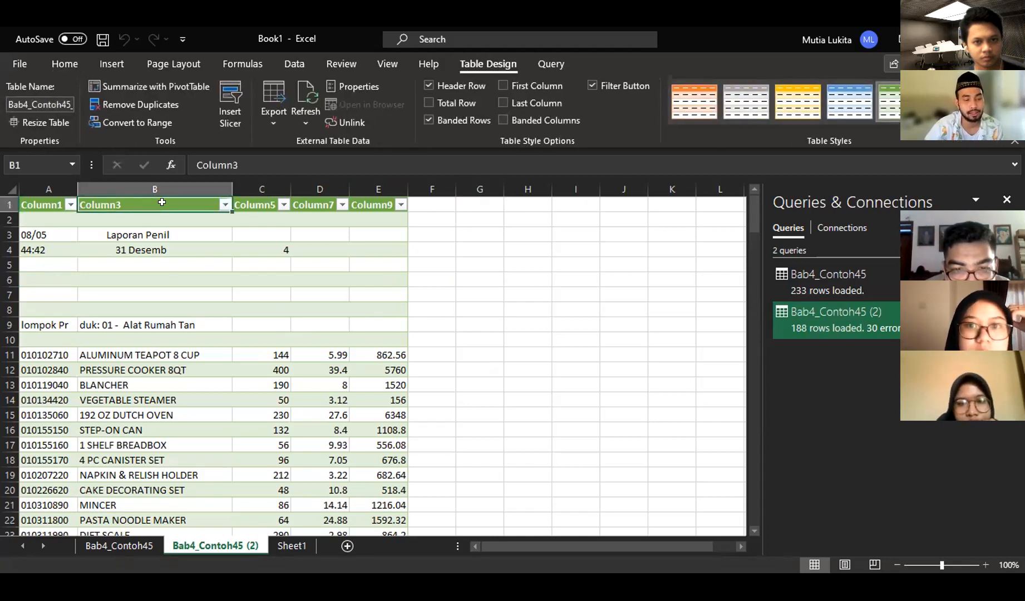
left_click(24, 58)
left_click(20, 66)
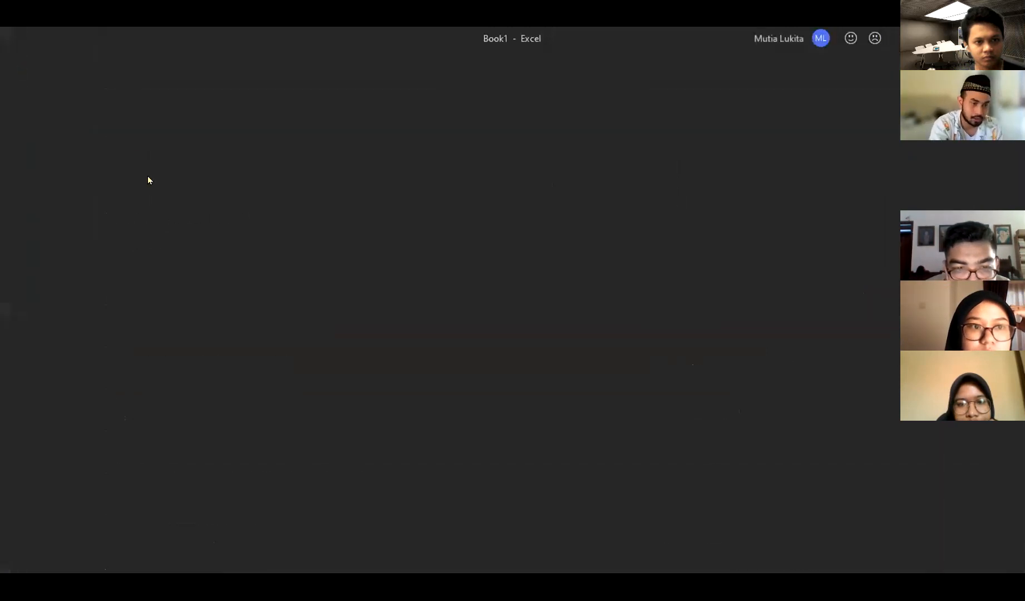
left_click(96, 249)
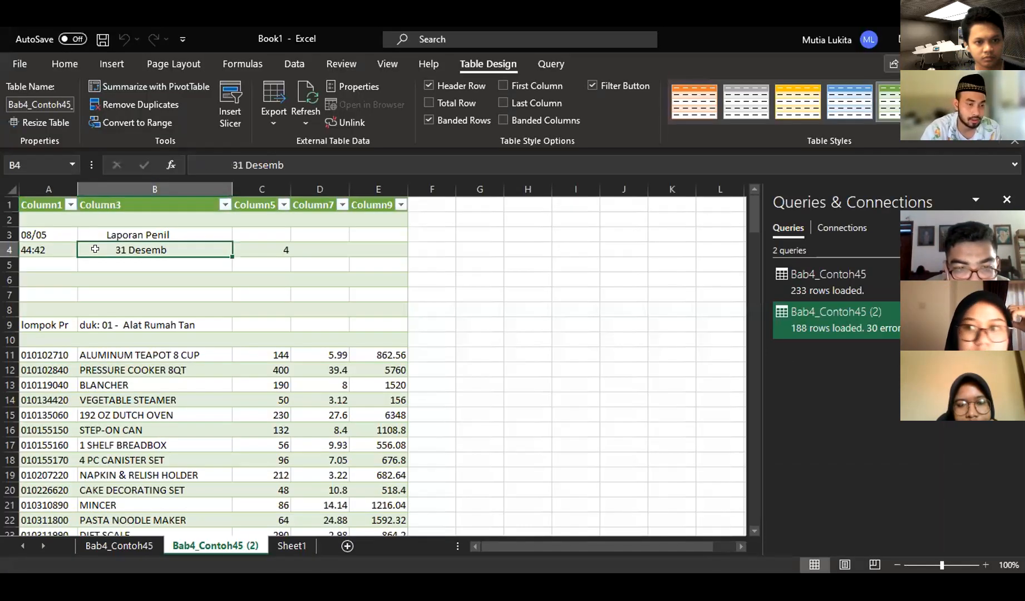
Insert a blank worksheet column before Column1 and enter the heading Filter in A1
left_click(32, 189)
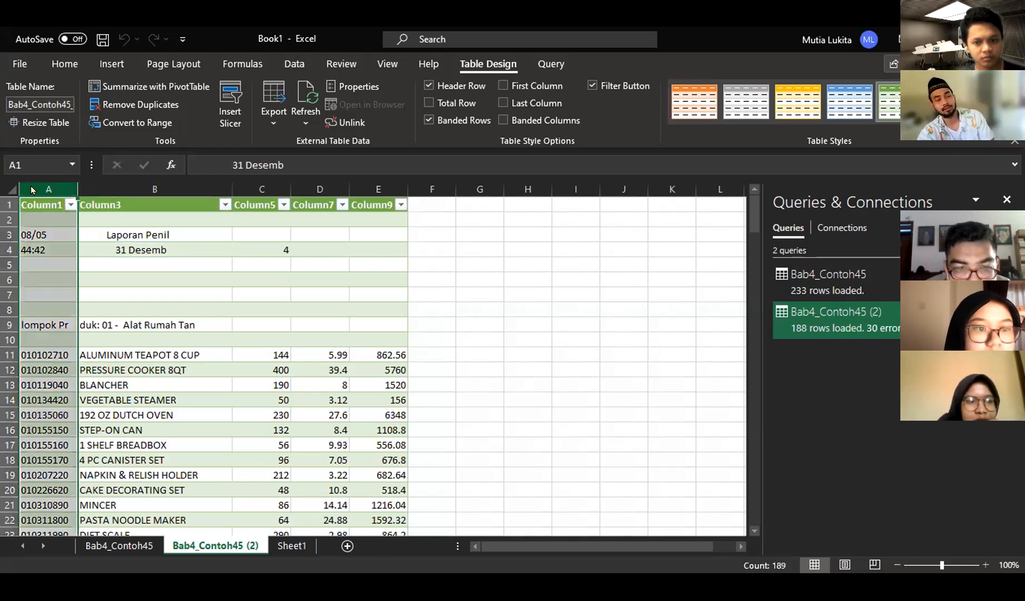
right_click(32, 189)
left_click(88, 311)
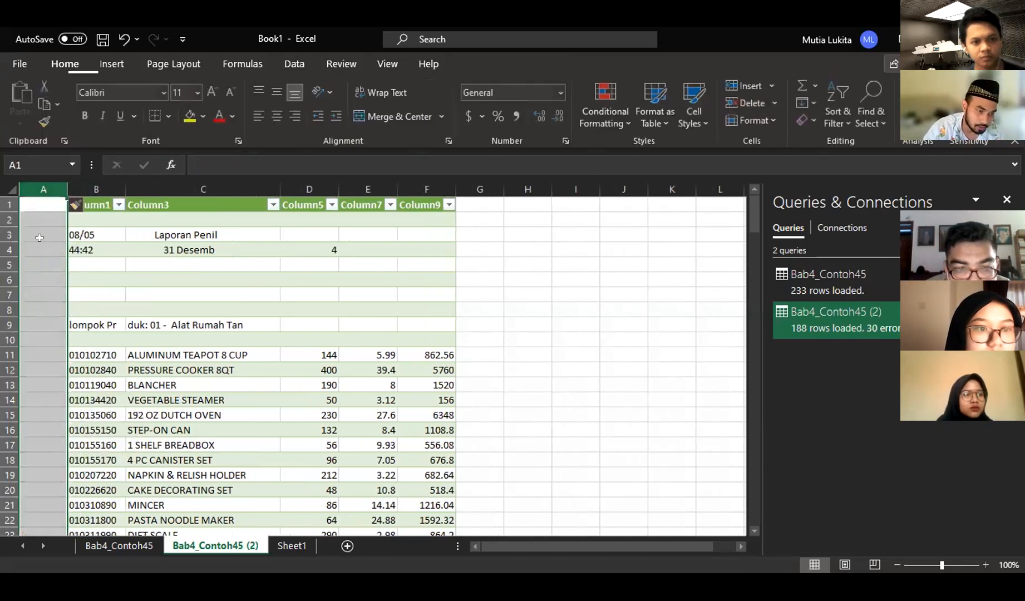
left_click(40, 235)
key("Up")
key("Up")
type("Filter")
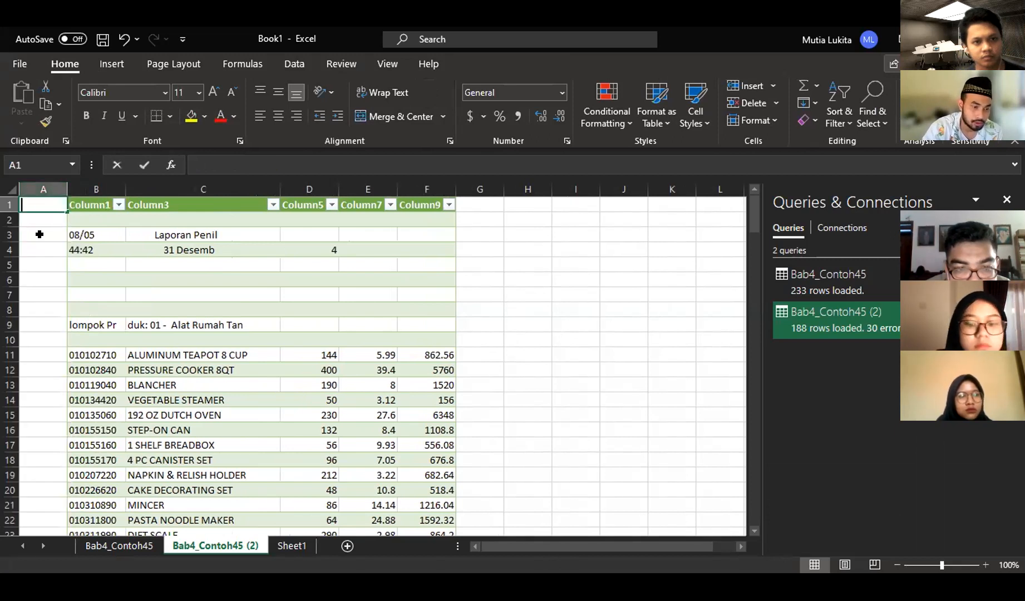
key("Return")
key("Up")
key("Down")
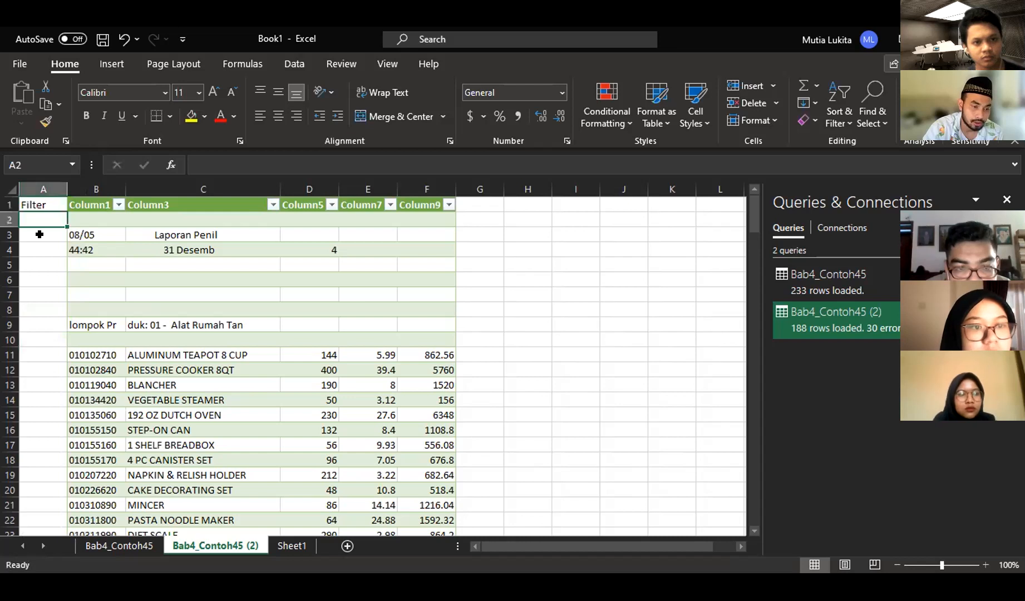
key("Up")
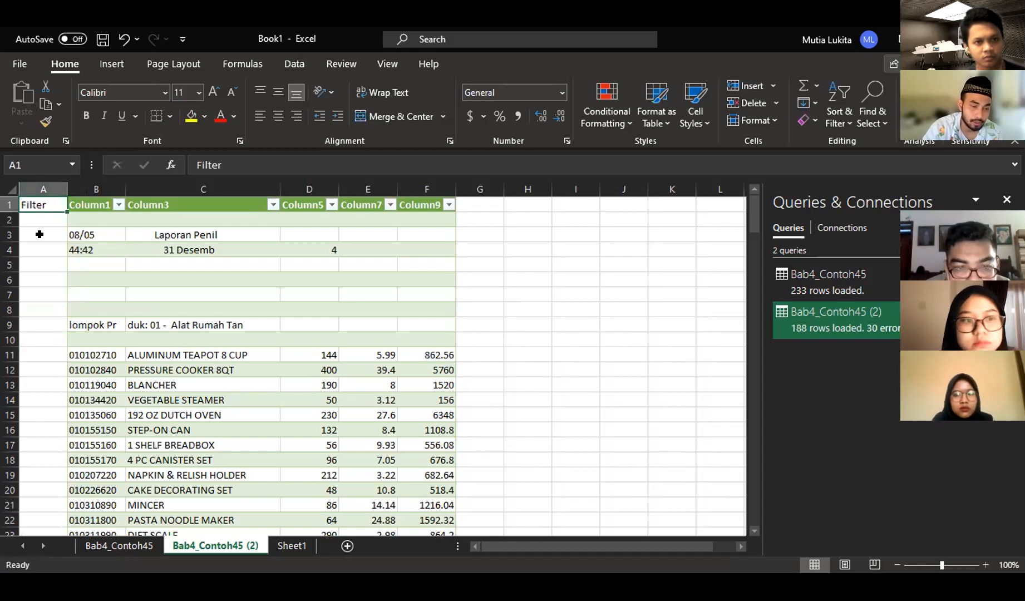
key("Down")
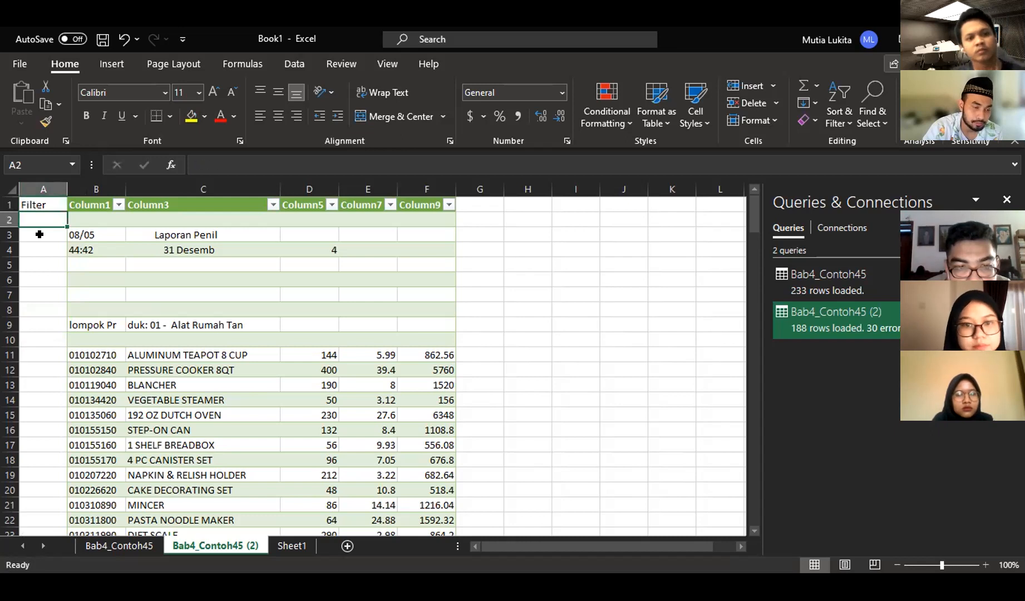
Add a table column headed filter directly after Column9, in cell G1
key("Up")
key("Right")
key("Right")
key("Right")
key("Right")
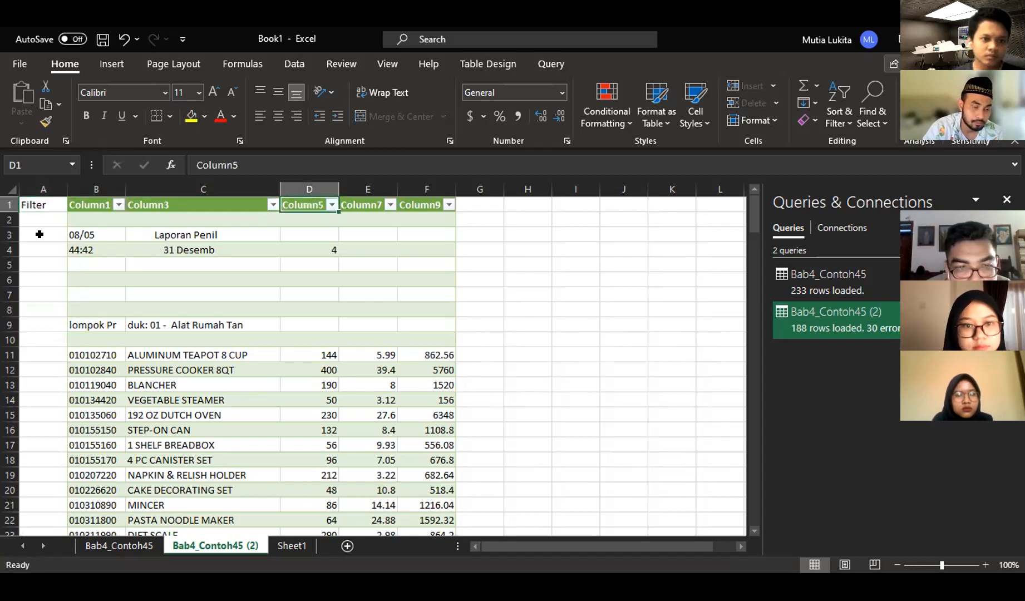
key("Right")
key("Right")
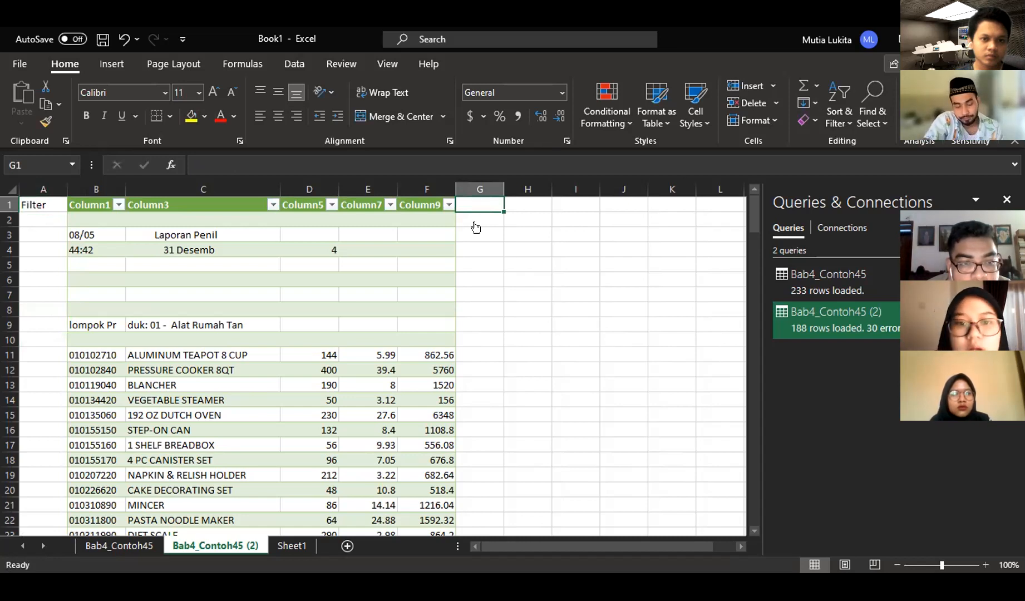
type("filter")
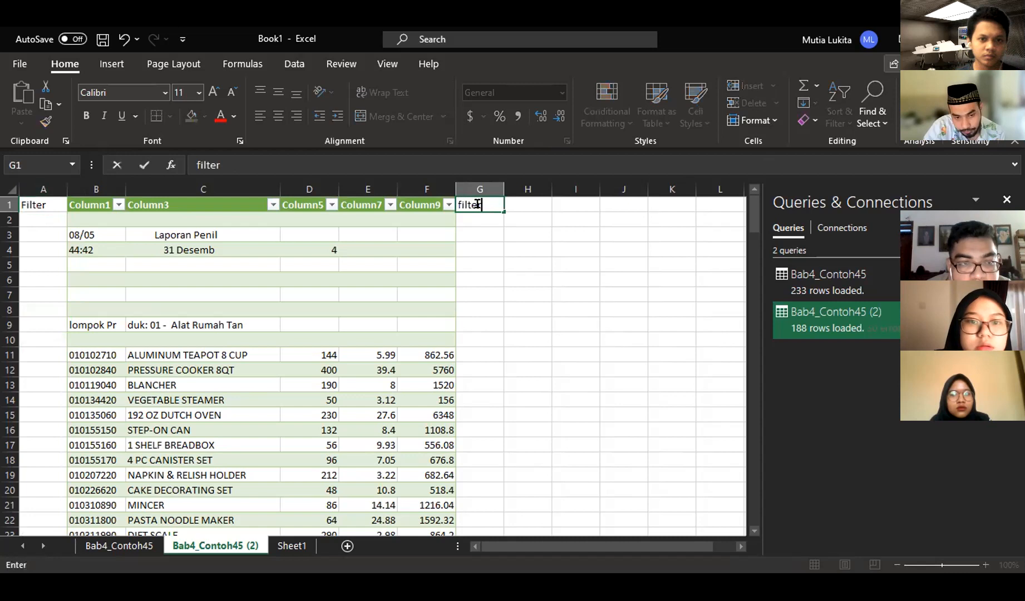
Delete the extra worksheet column A that holds the Filter heading
left_click(45, 183)
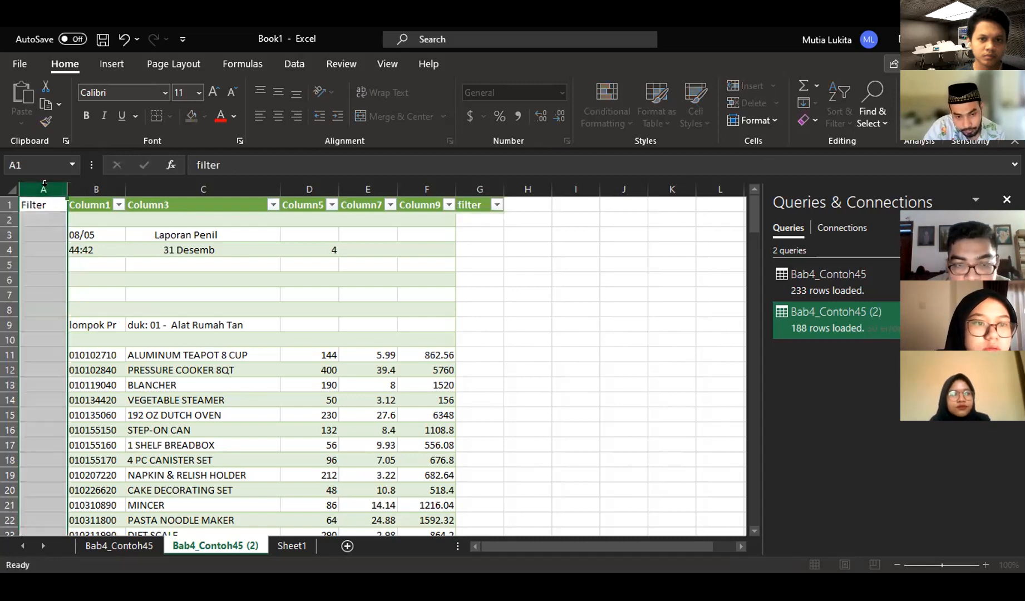
key("shift+F10")
left_click(112, 336)
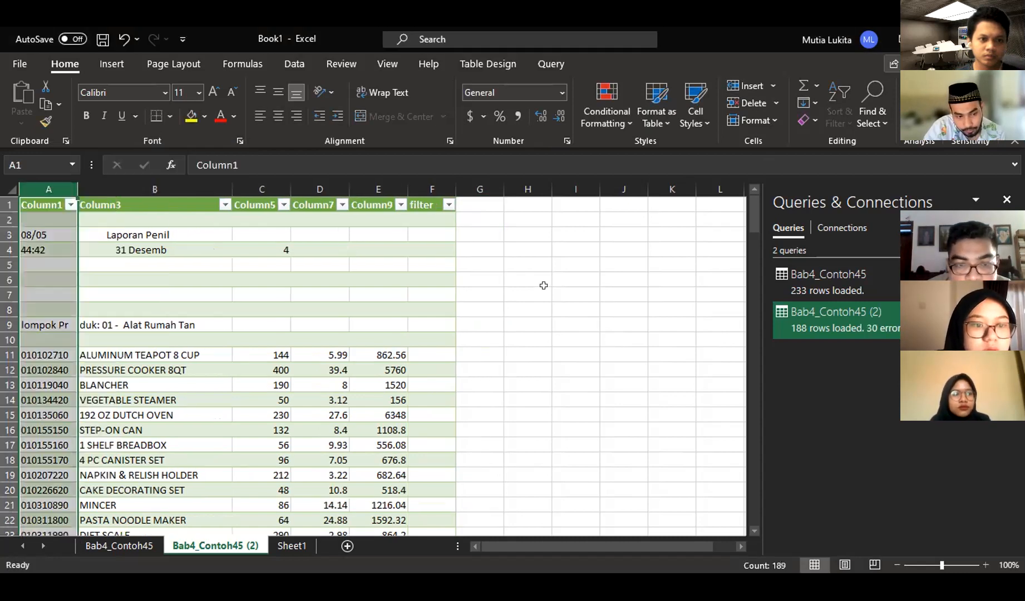
Enter =LEFT(Bab4_Contoh45__2[[#Headers],[Column1]],1) in F2, the first data cell of the filter column
left_click(532, 277)
key("Left")
key("Up")
key("Up")
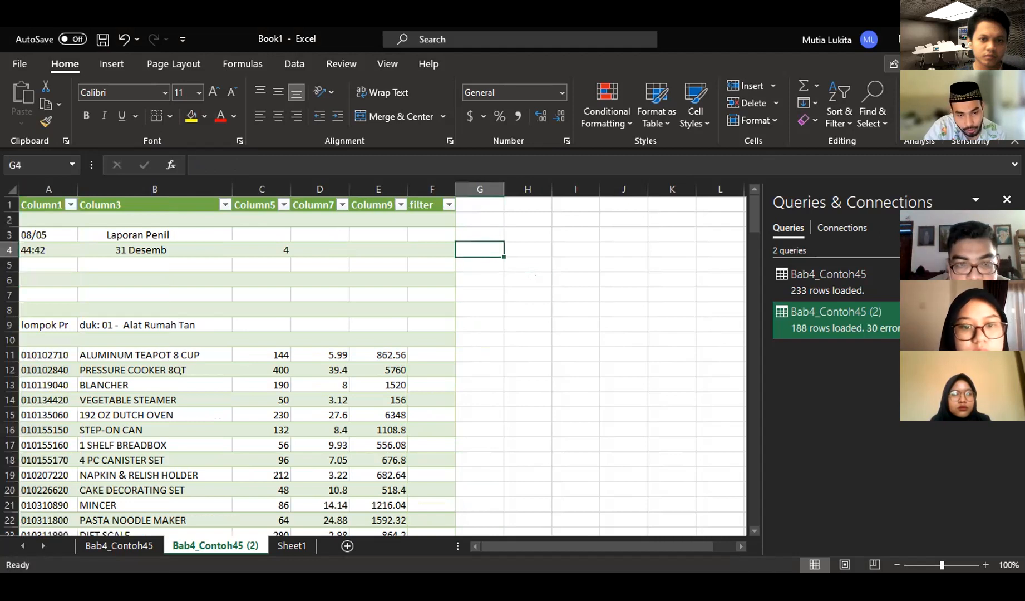
key("Left")
key("Up")
key("Up")
key("Up")
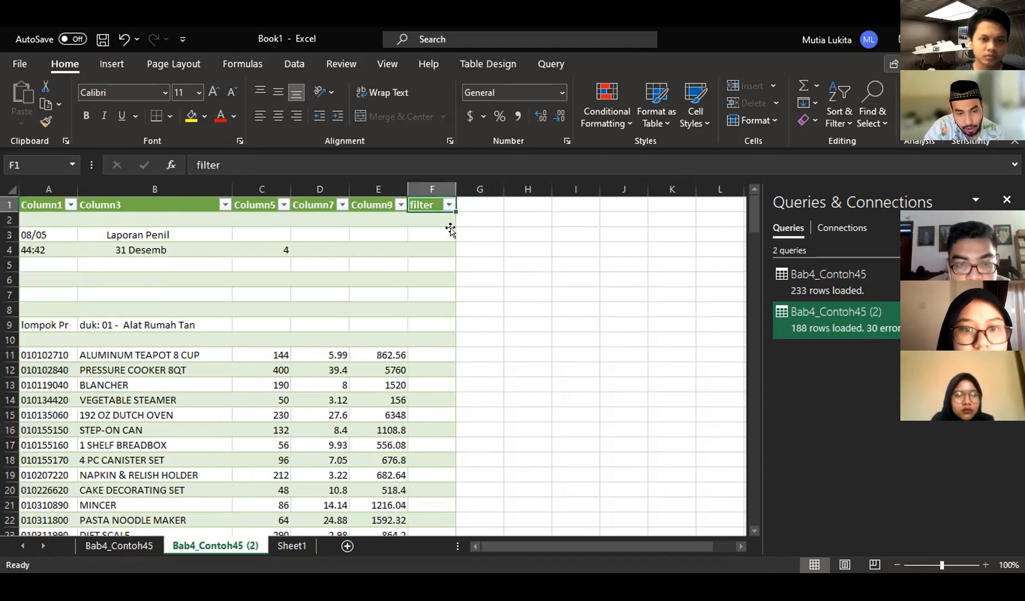
key("Down")
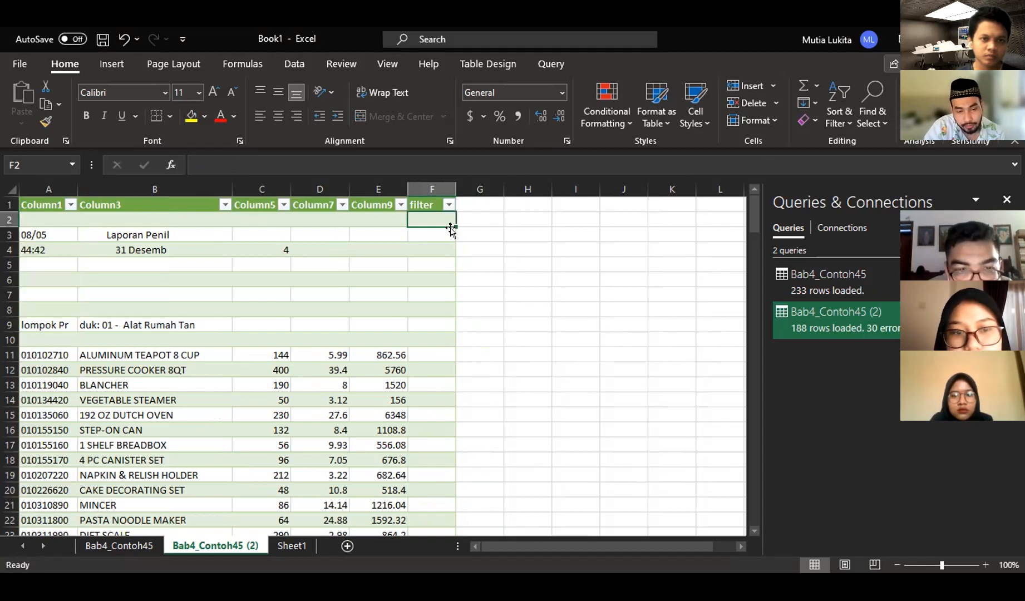
type("=l")
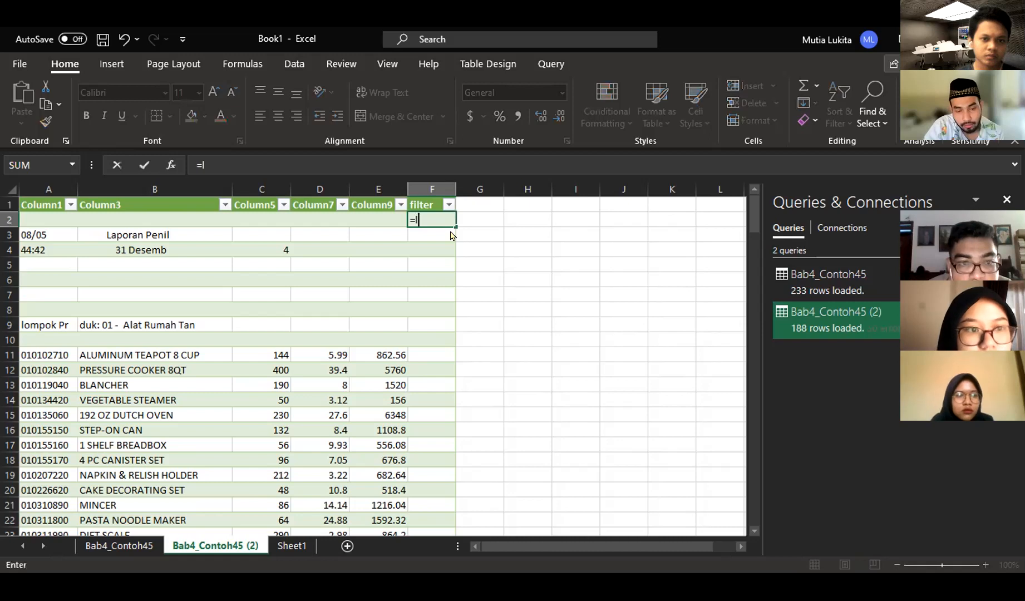
type("ef")
key("Tab")
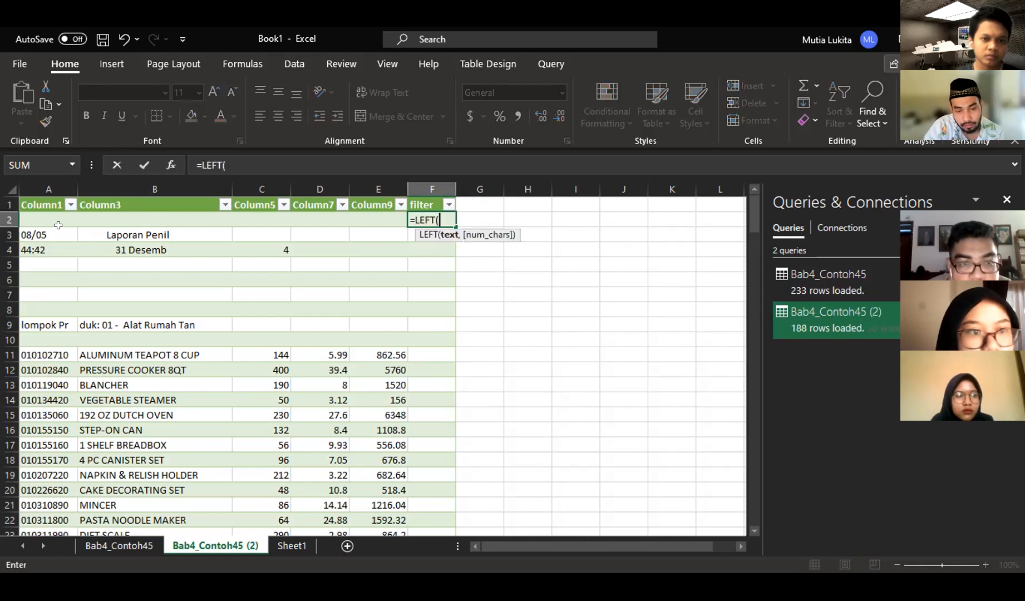
left_click(48, 205)
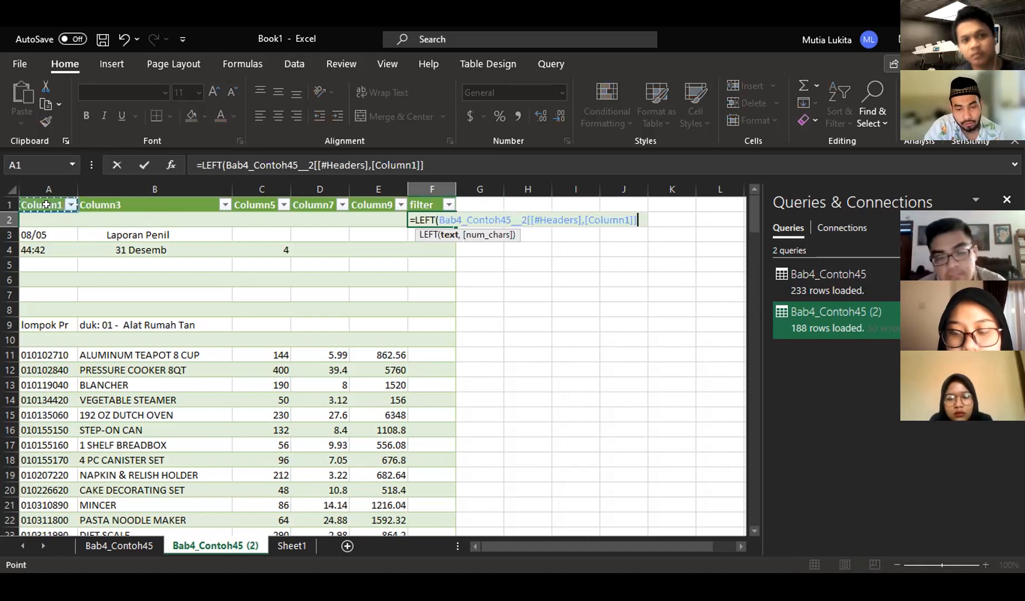
type(",1")
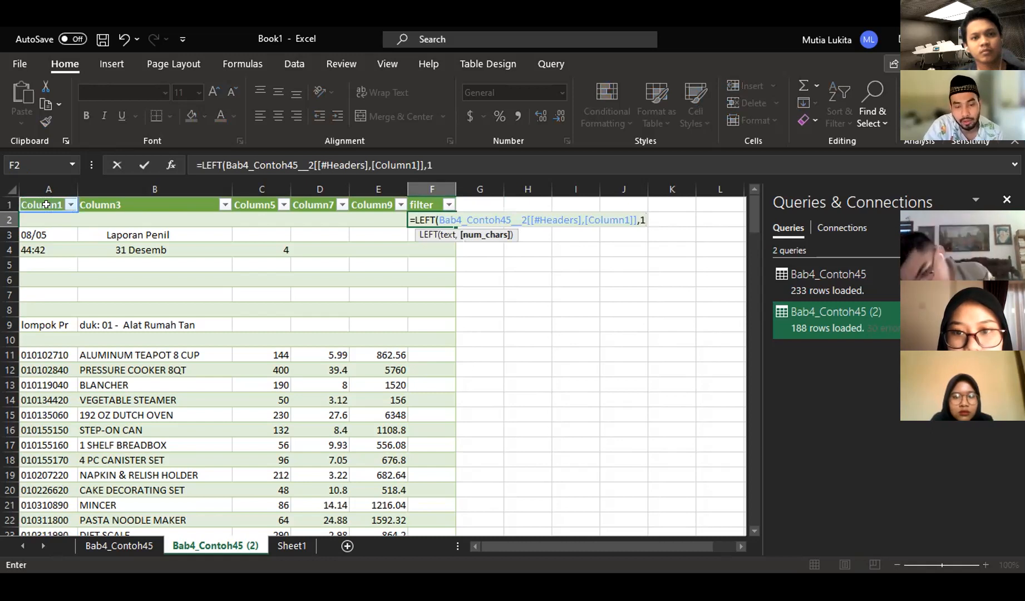
key("Return")
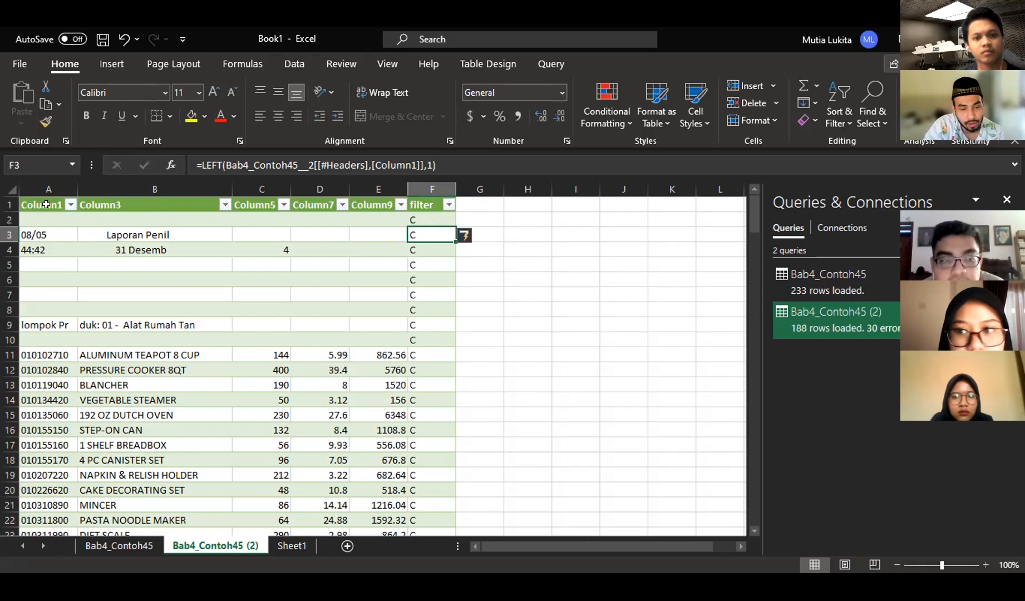
Undo the formula autofill in the filter column and clear the formula from F2
key("ctrl+z")
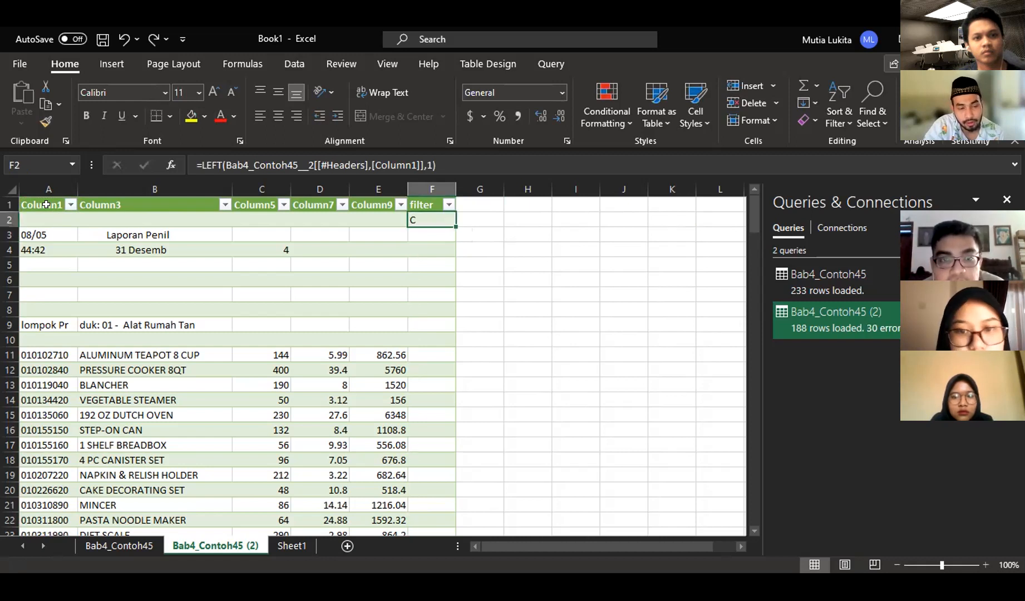
key("Up")
key("Down")
key("BackSpace")
key("Escape")
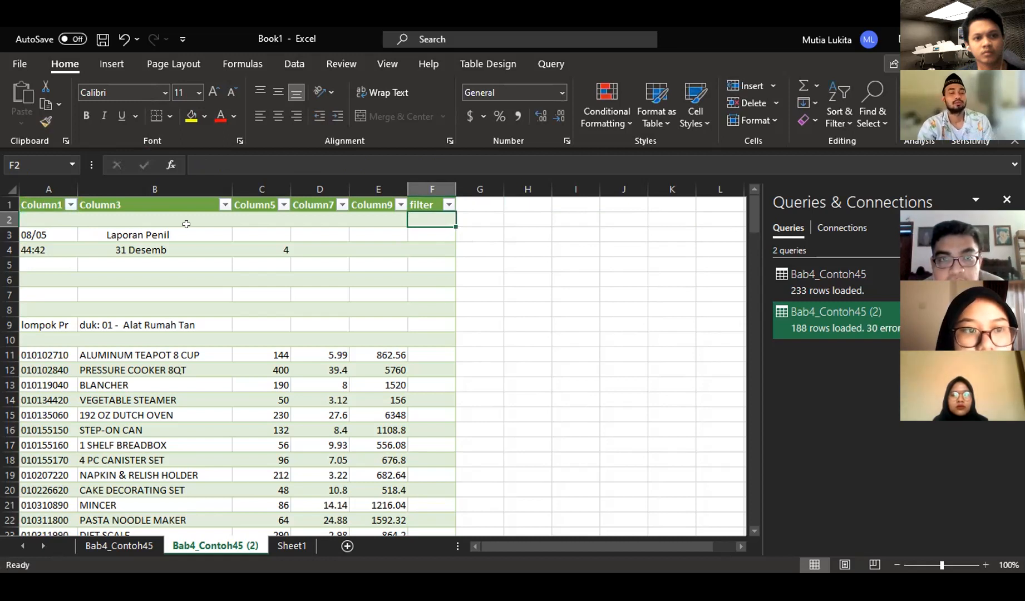
Enter =LEFT(@A:A,1) in F2 so the filter column takes the first character of Column1
type("=")
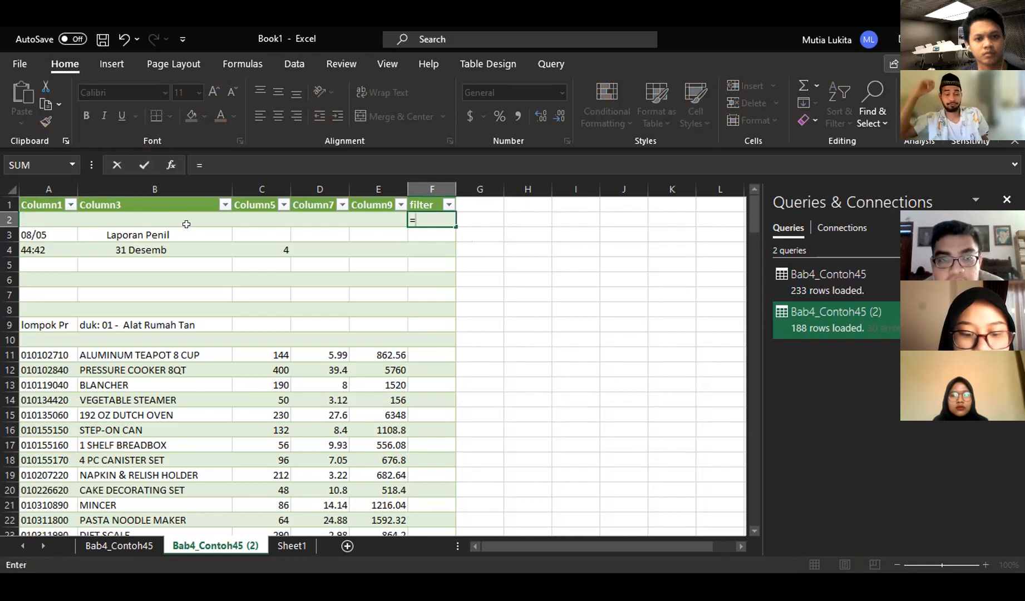
type("LEFT(")
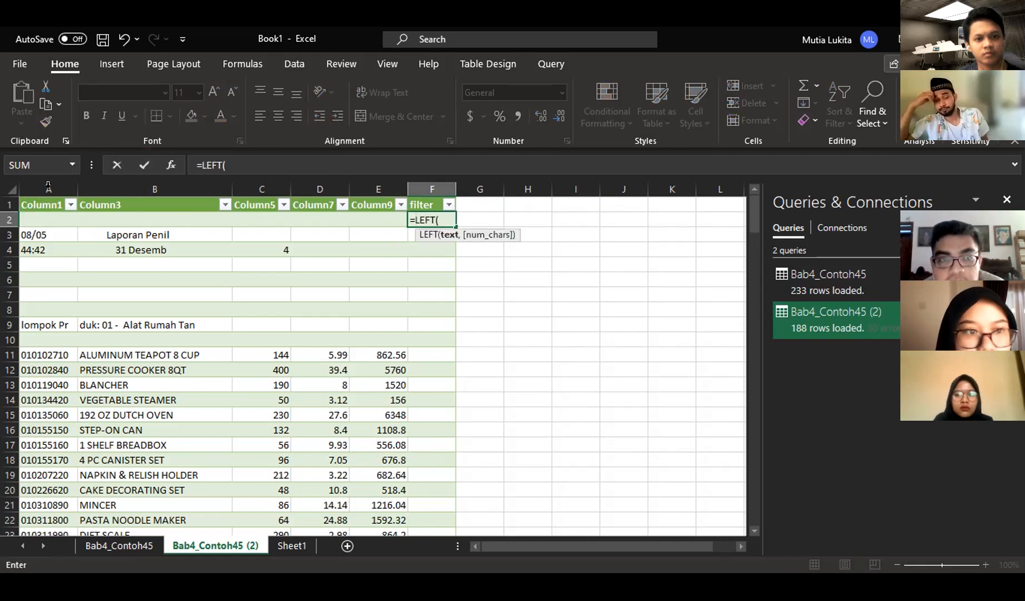
left_click(48, 188)
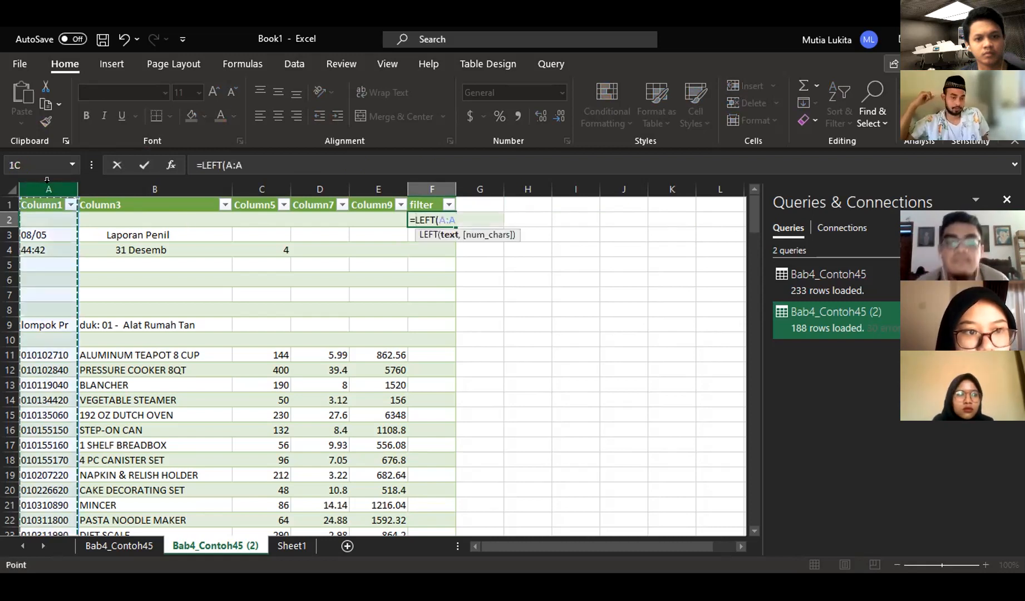
type(",1")
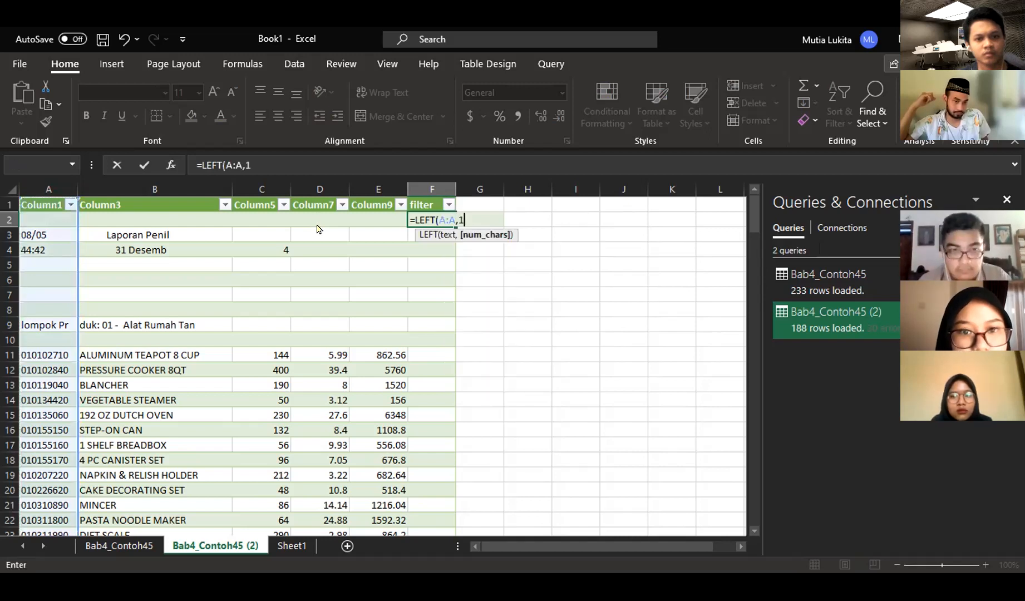
key("Return")
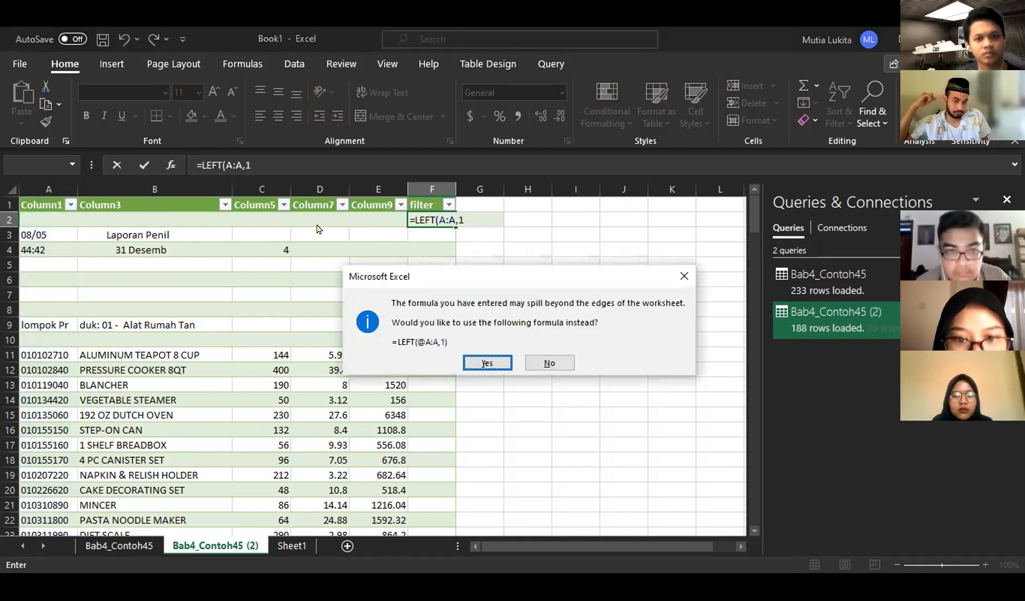
key("Return")
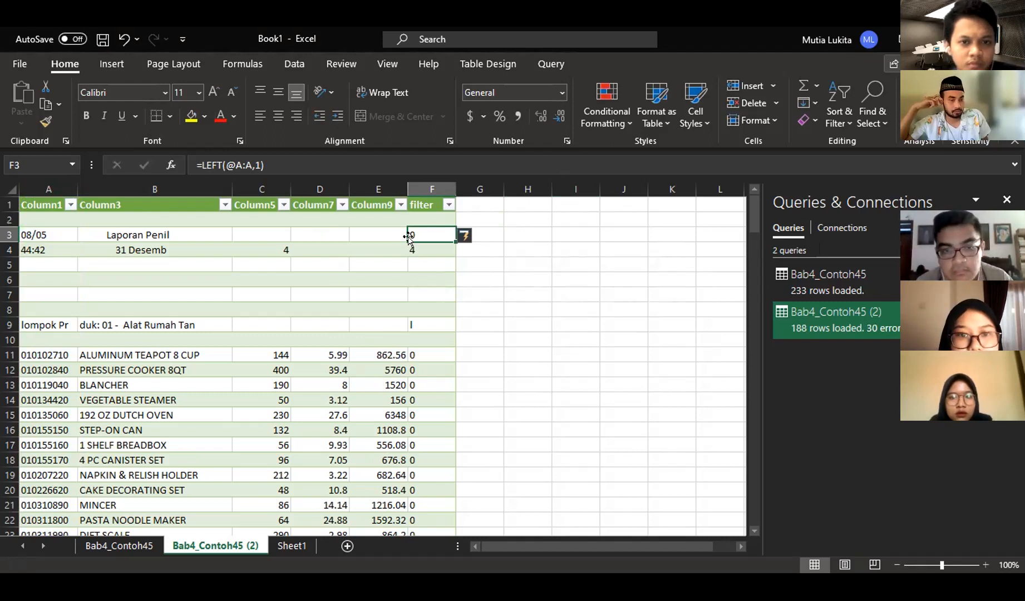
key("Down")
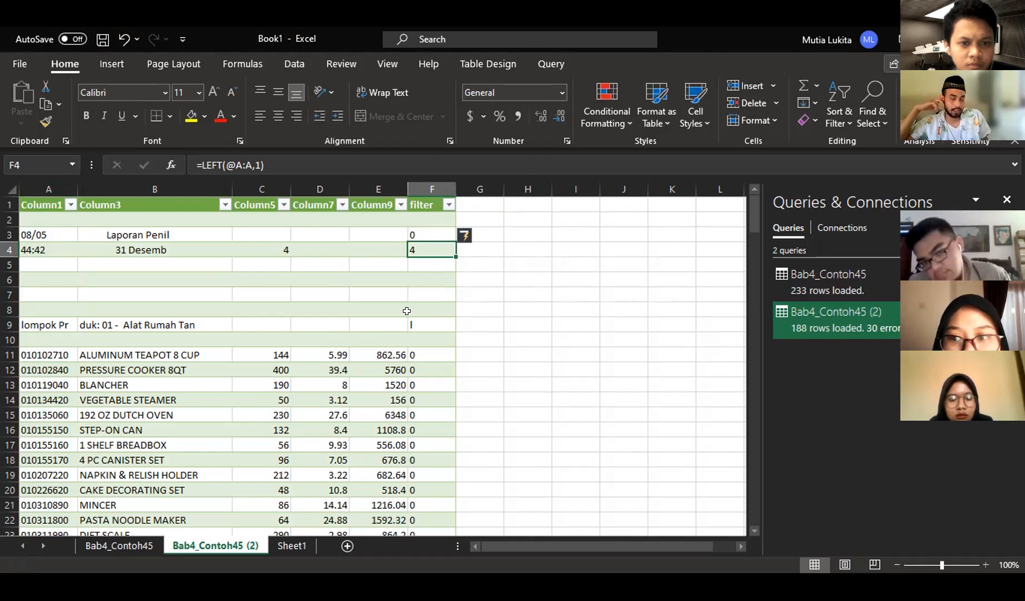
key("Up")
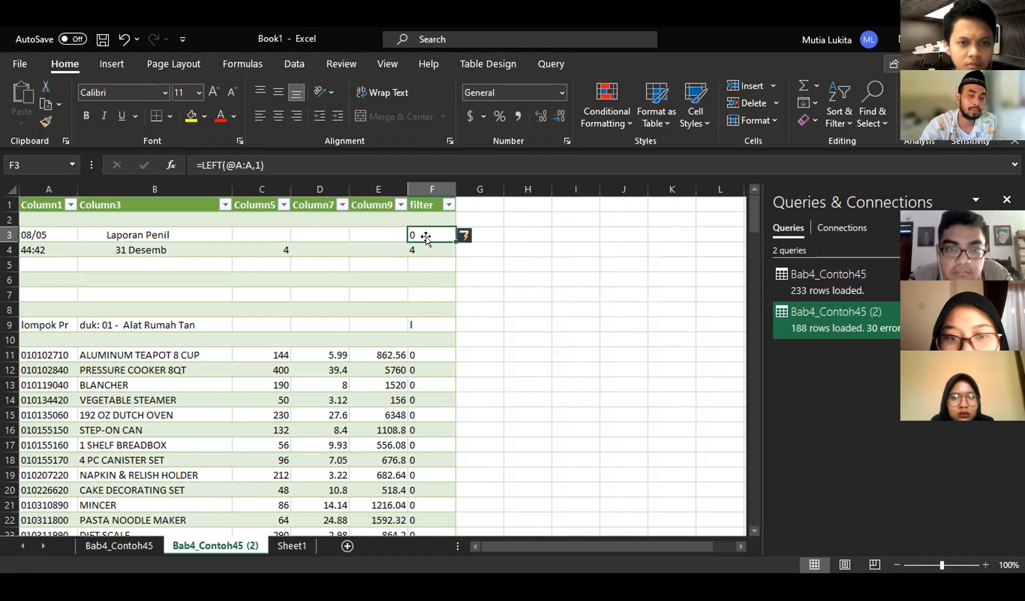
key("Up")
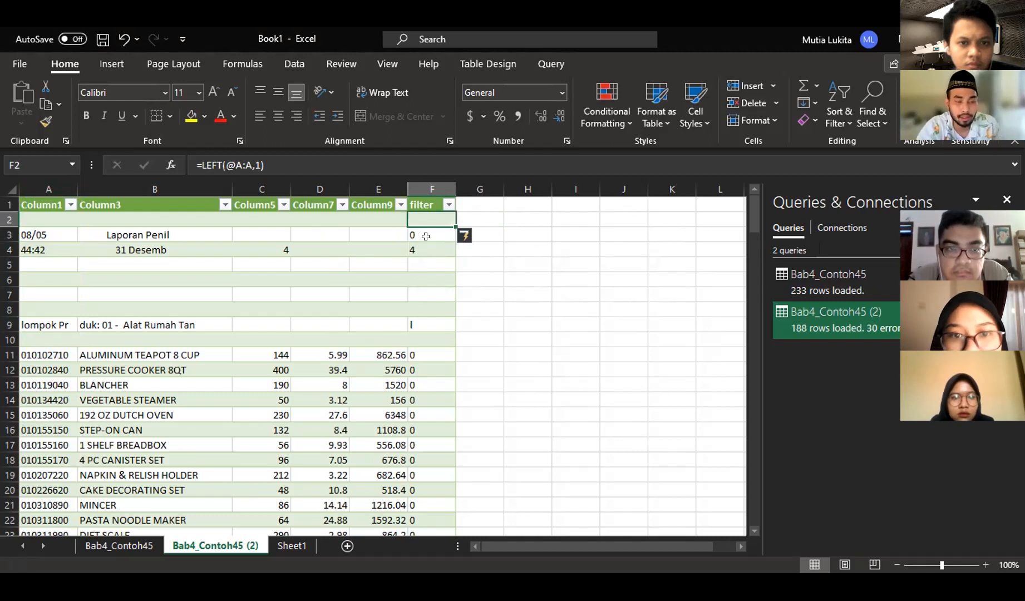
left_click(334, 154)
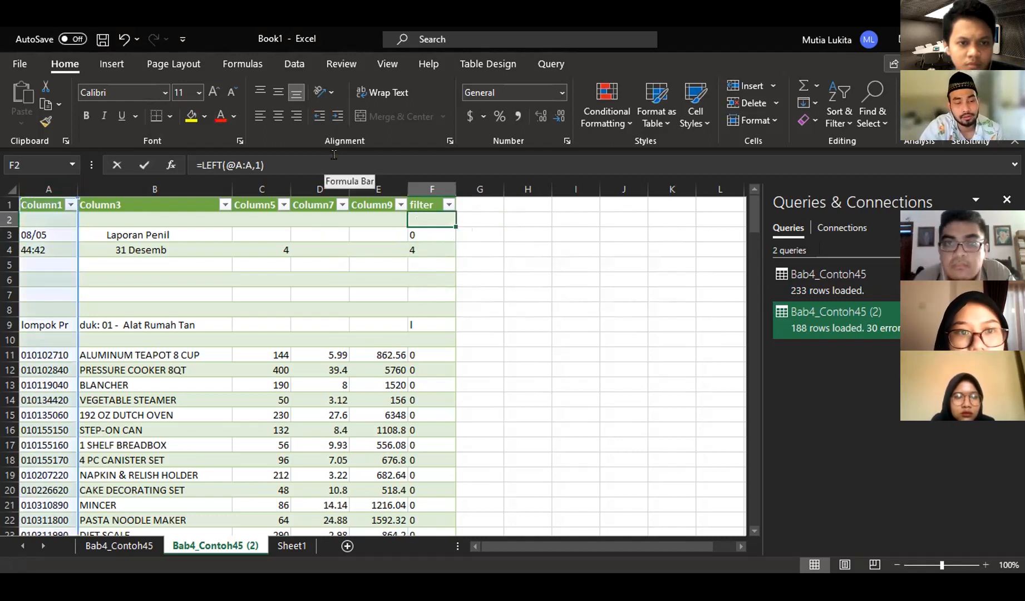
type(",")
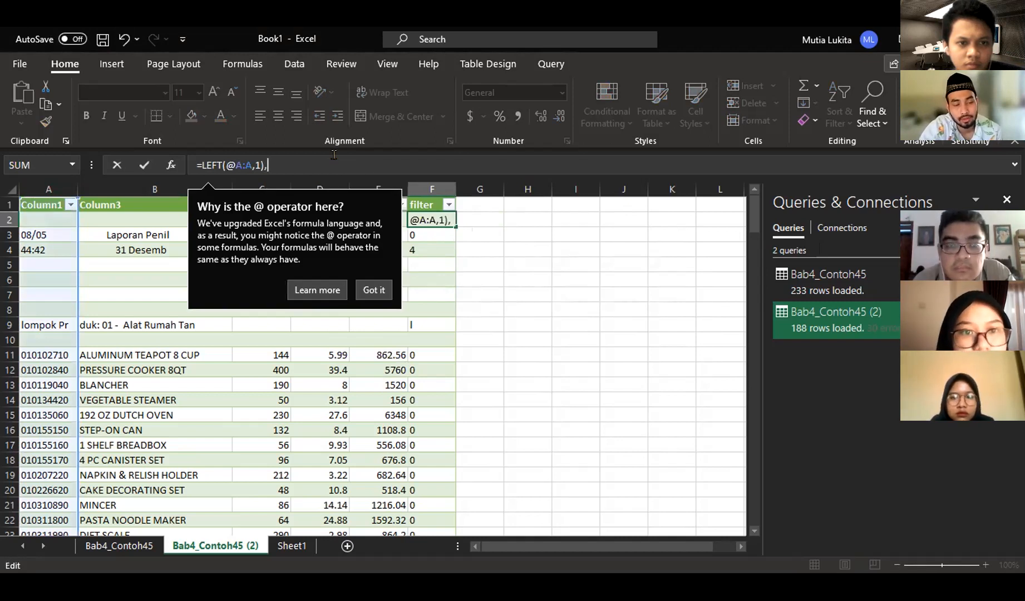
type("AND(")
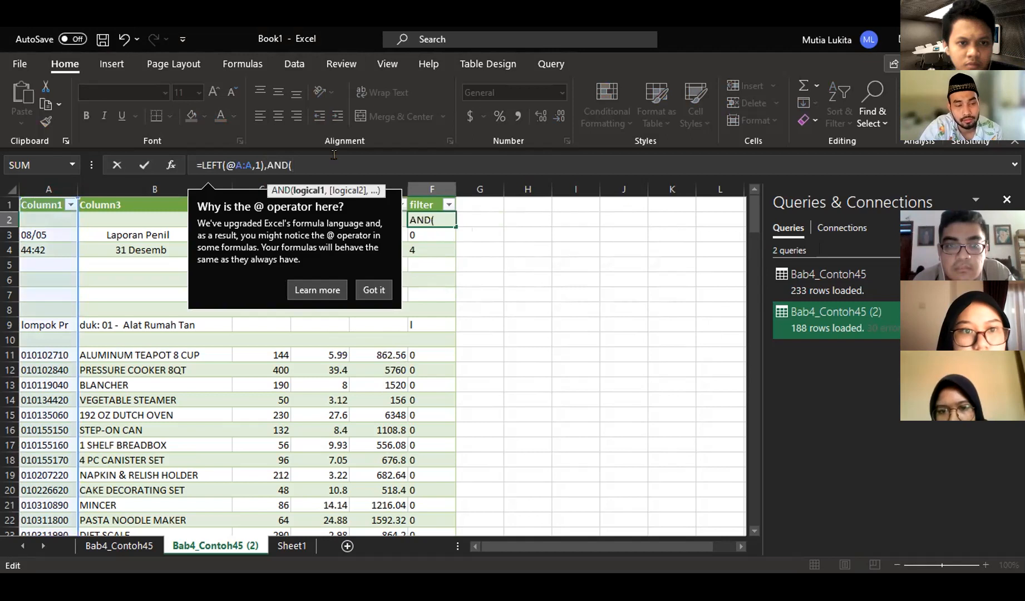
key("BackSpace")
key("BackSpace")
key("BackSpace")
key("BackSpace")
key("BackSpace")
type("AN")
key("BackSpace")
key("BackSpace")
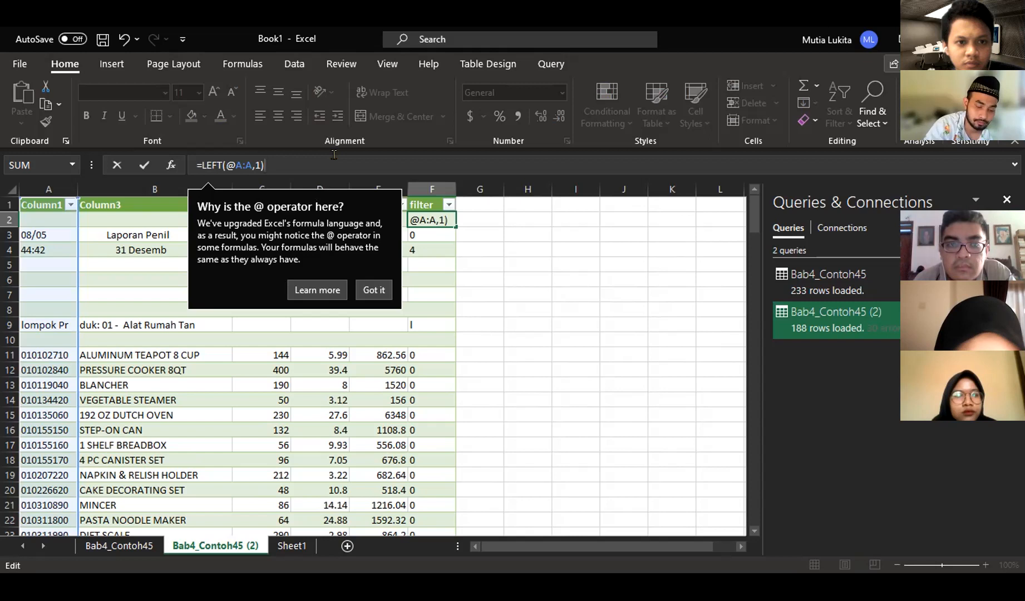
Extend the formula in F2 to =LEFT(@A:A,1)&LEN(@A:A), accepting the suggested variation
type("&")
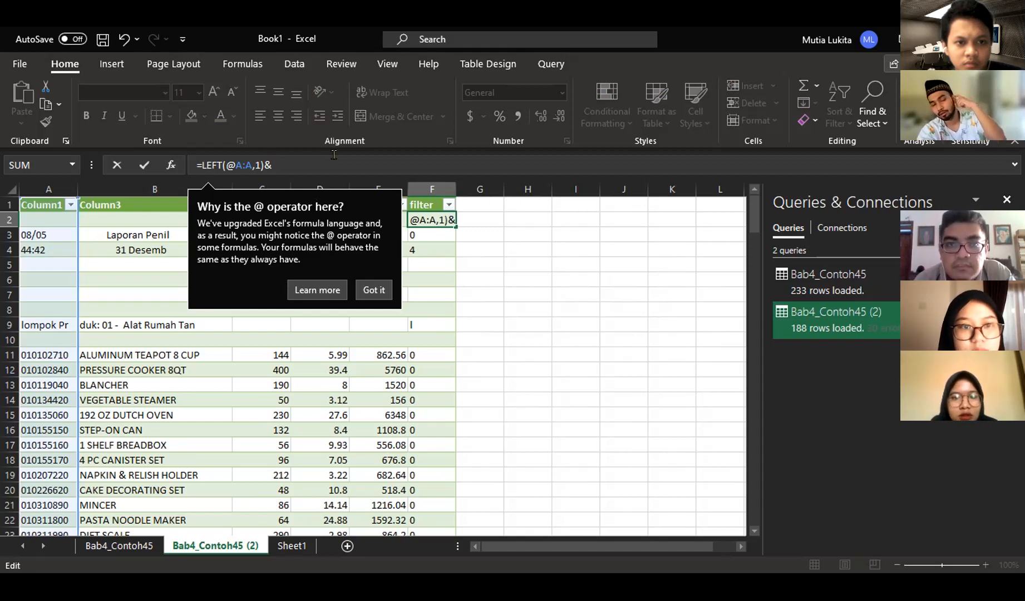
type("L")
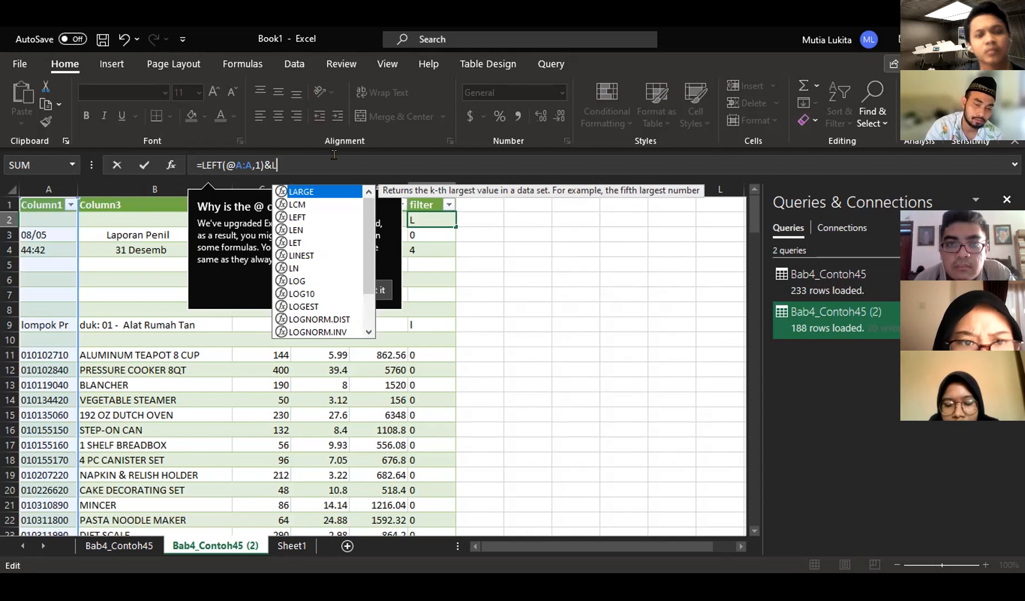
key("Down")
key("Down")
key("Down")
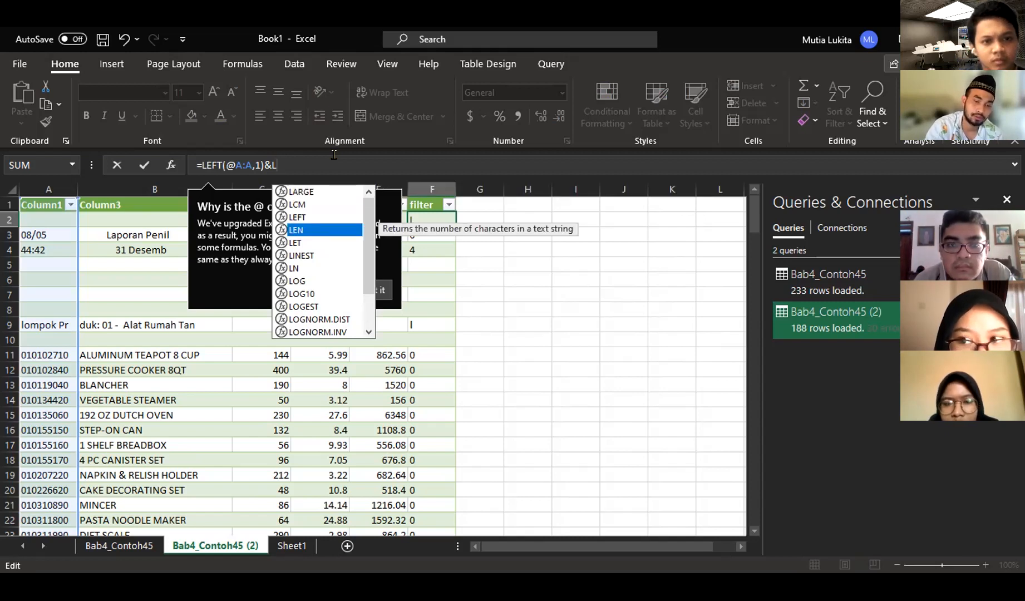
key("Tab")
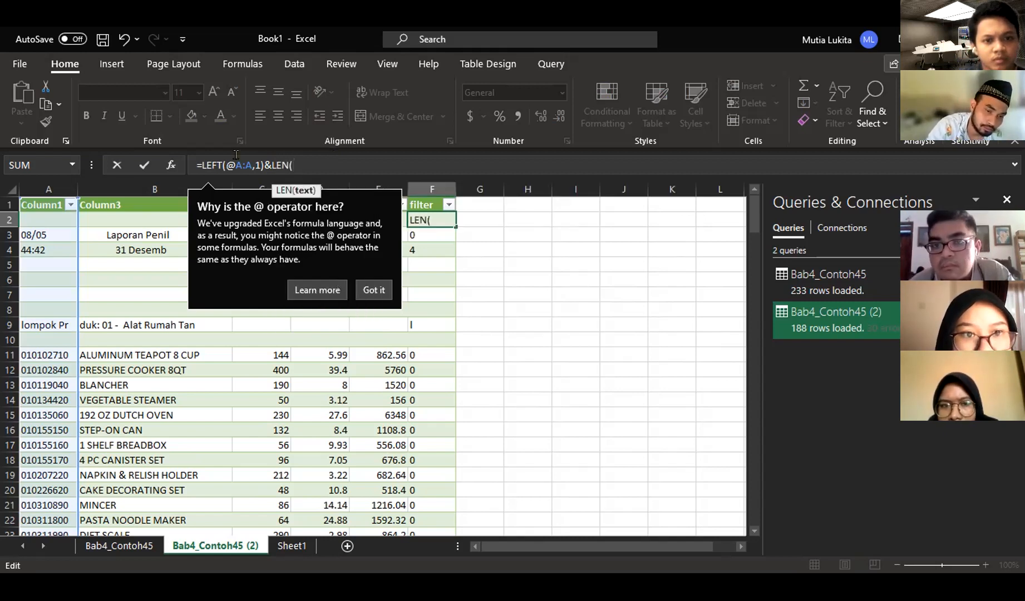
left_click(47, 188)
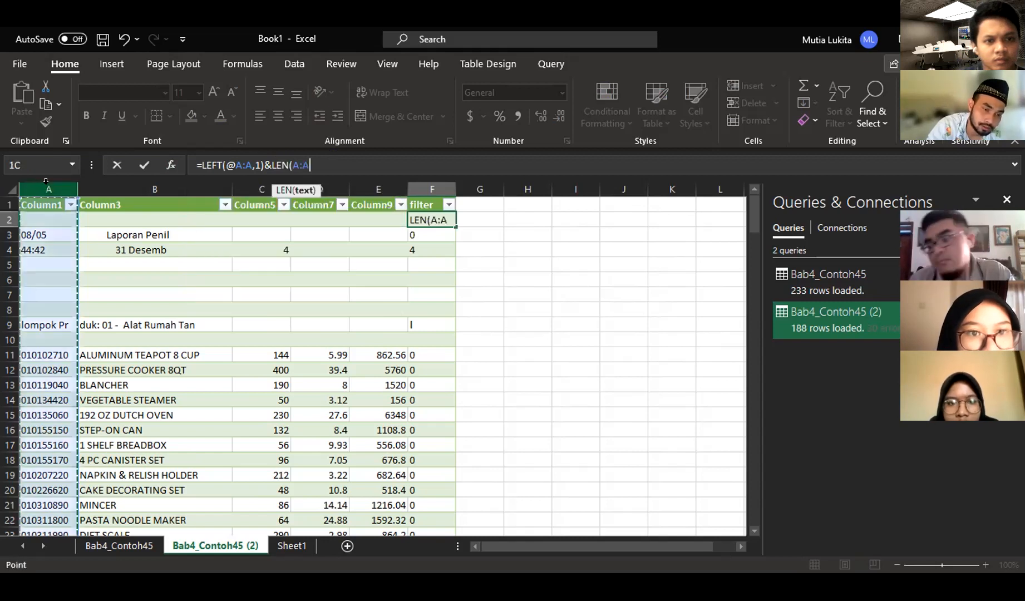
type(".")
key("BackSpace")
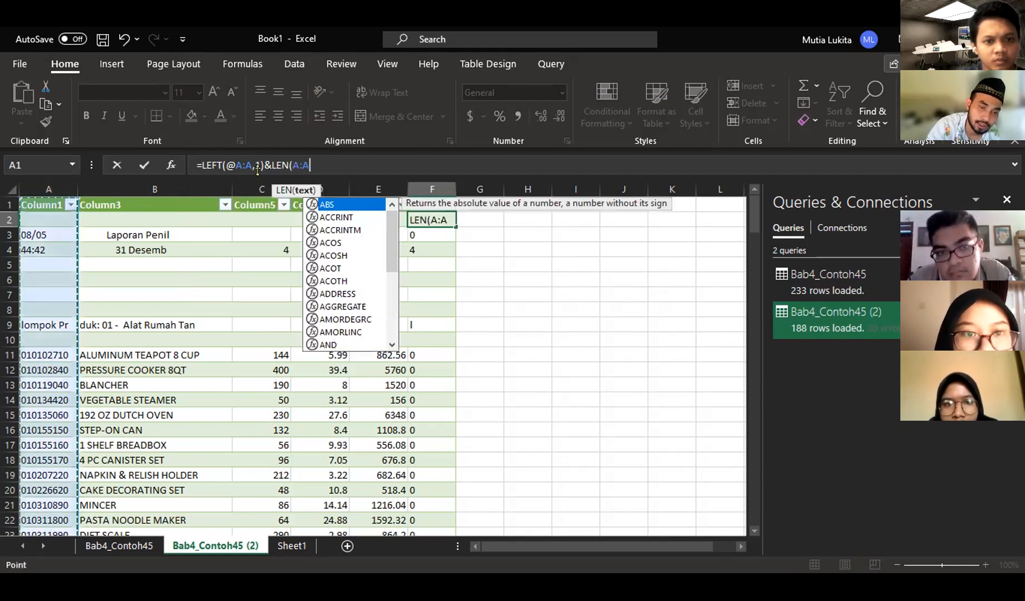
type(",")
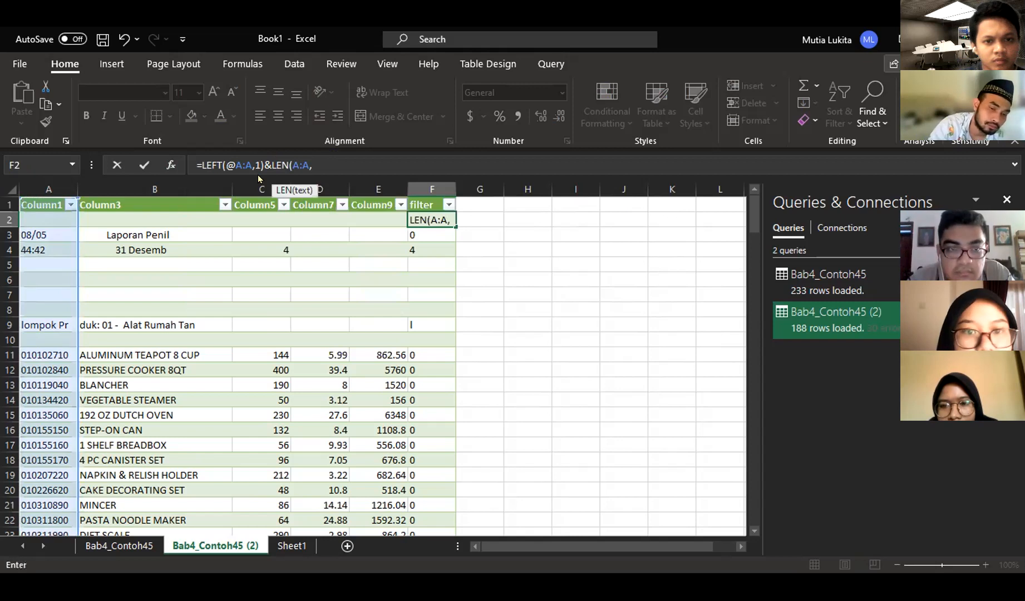
key("BackSpace")
key("Return")
key("Return")
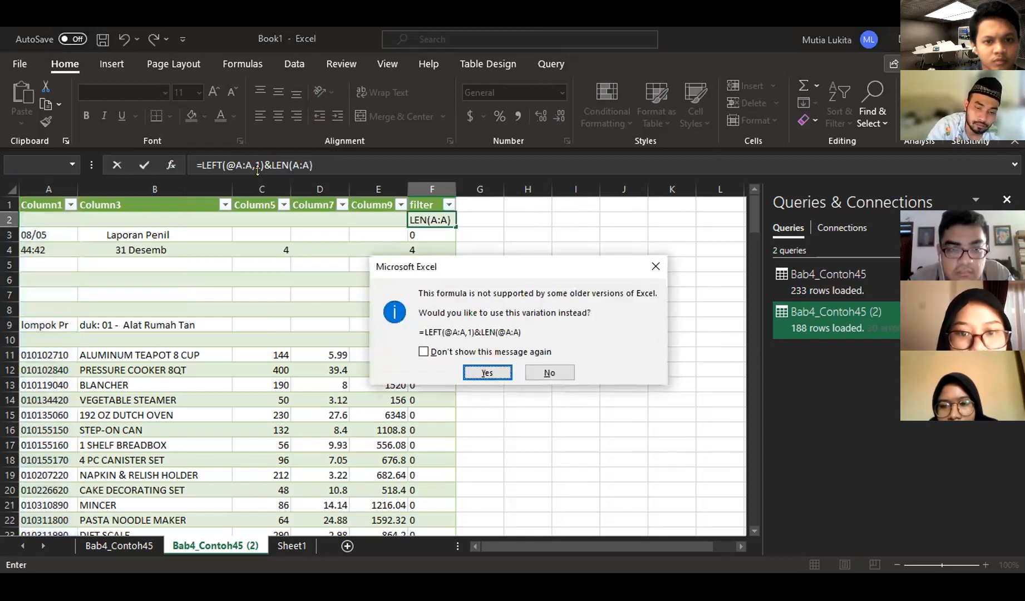
key("Return")
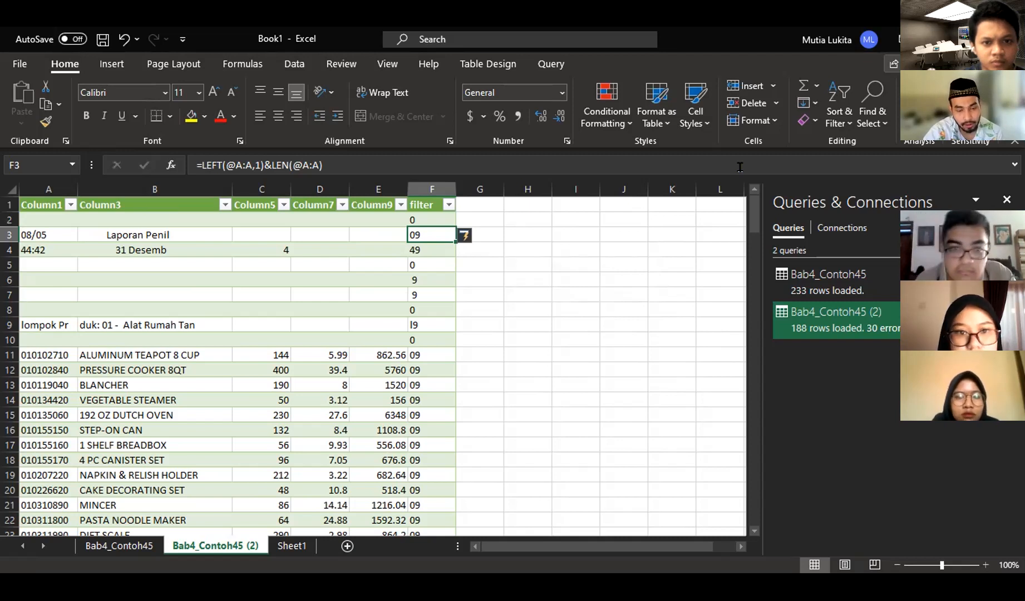
Filter the table by the filter column to show only rows with the value 09
scroll(498, 315, "down", 4)
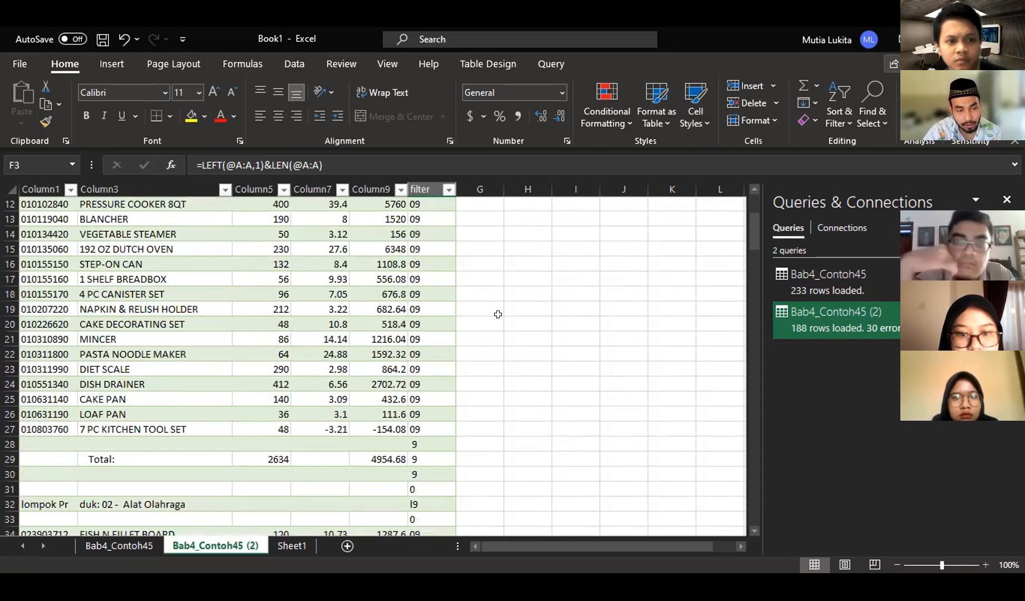
scroll(498, 314, "down", 3)
scroll(498, 314, "up", 7)
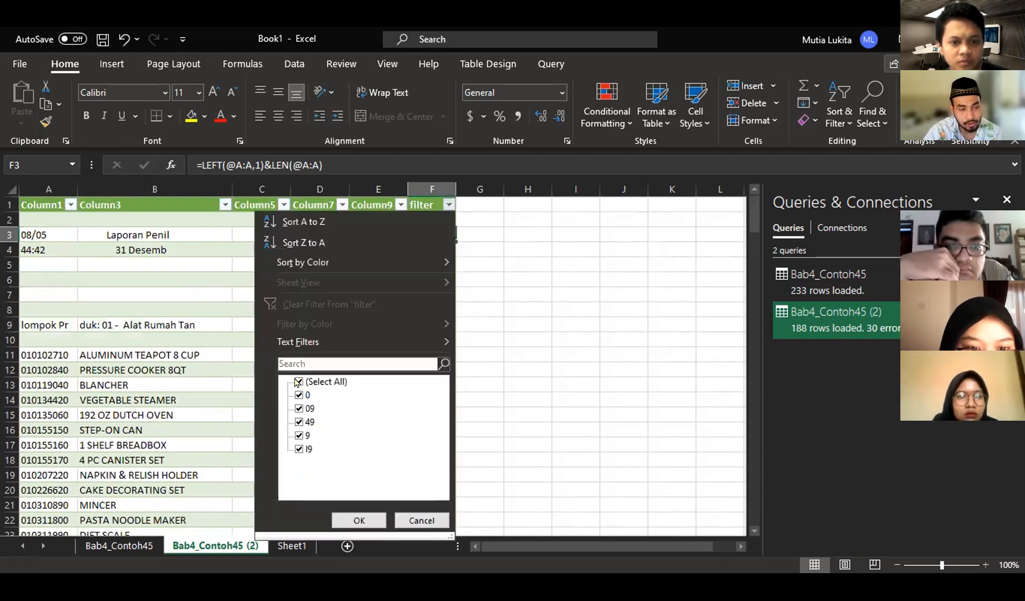
left_click(298, 382)
left_click(299, 408)
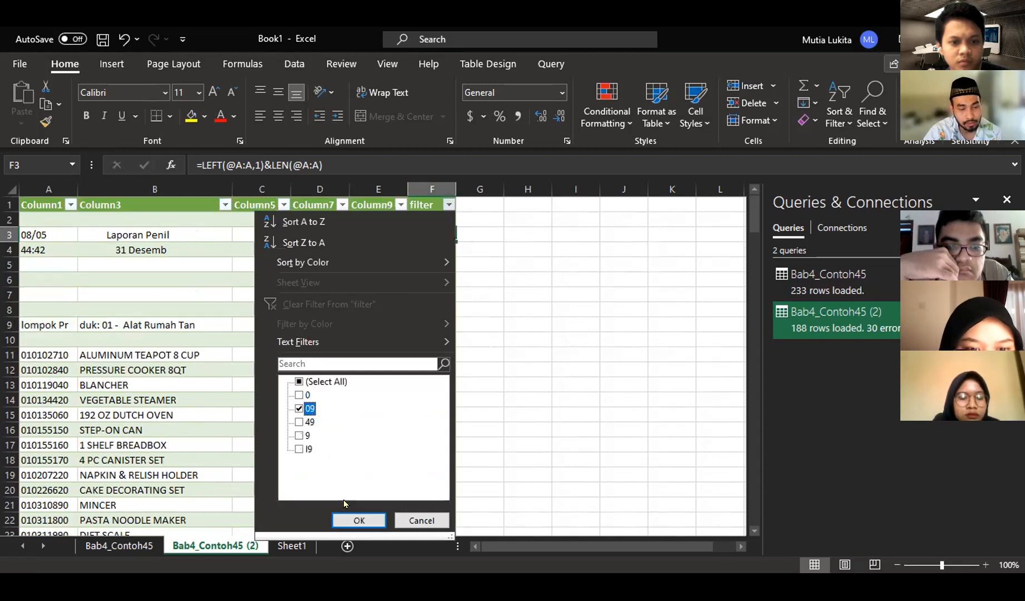
left_click(357, 519)
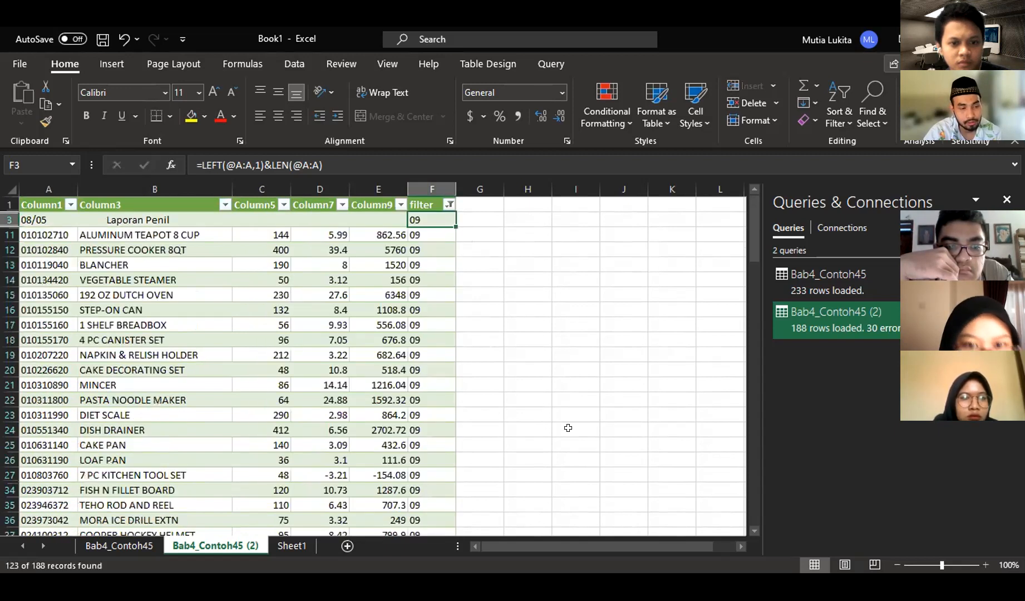
scroll(568, 428, "down", 3)
scroll(568, 428, "up", 3)
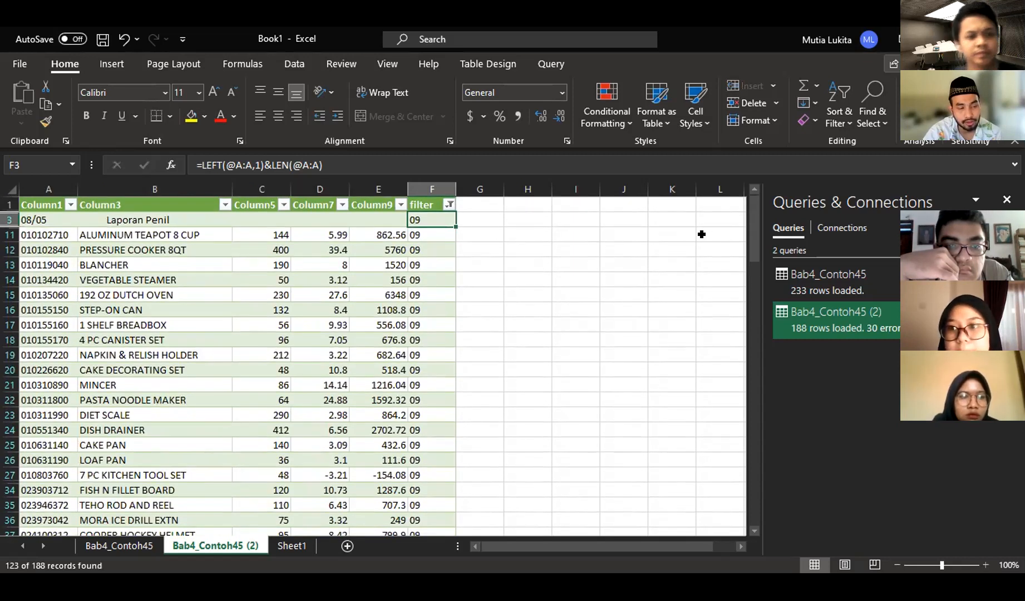
Delete worksheet row 3, the leftover report heading row with 08/05 and Laporan Penil
left_click(7, 219)
right_click(7, 224)
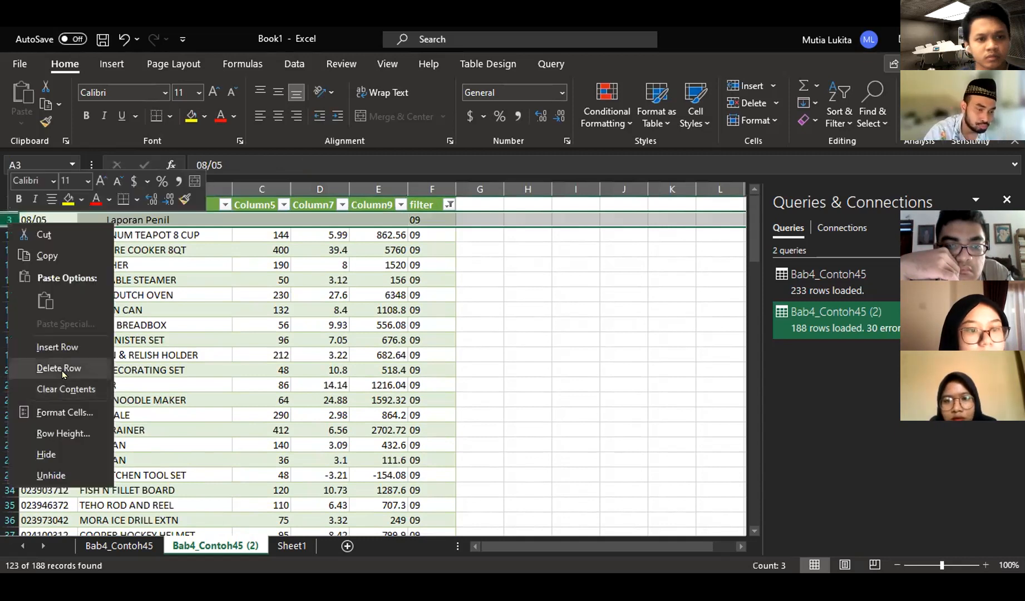
key("Return")
left_click(450, 367)
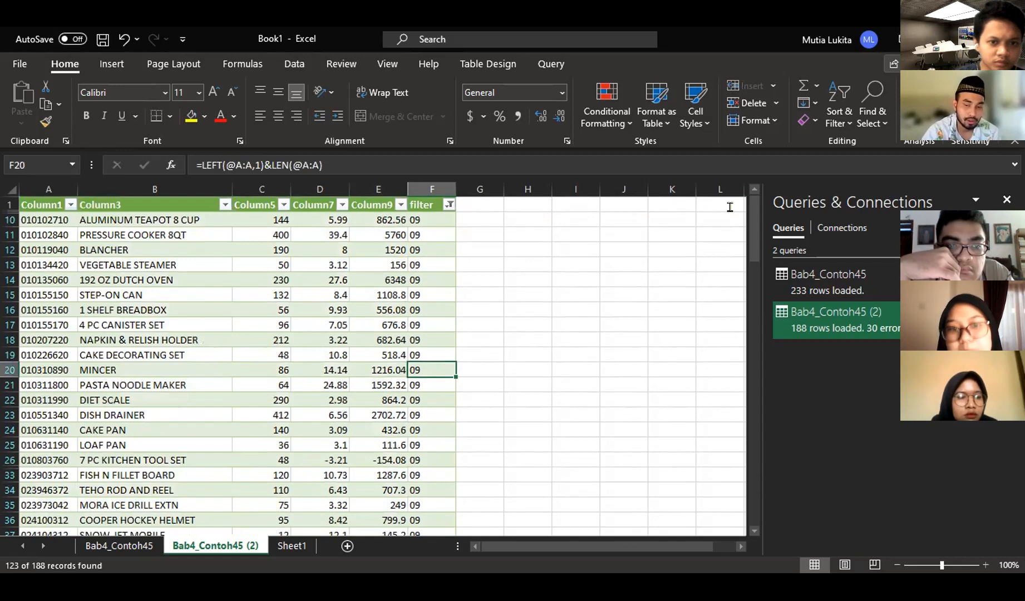
left_click(575, 294)
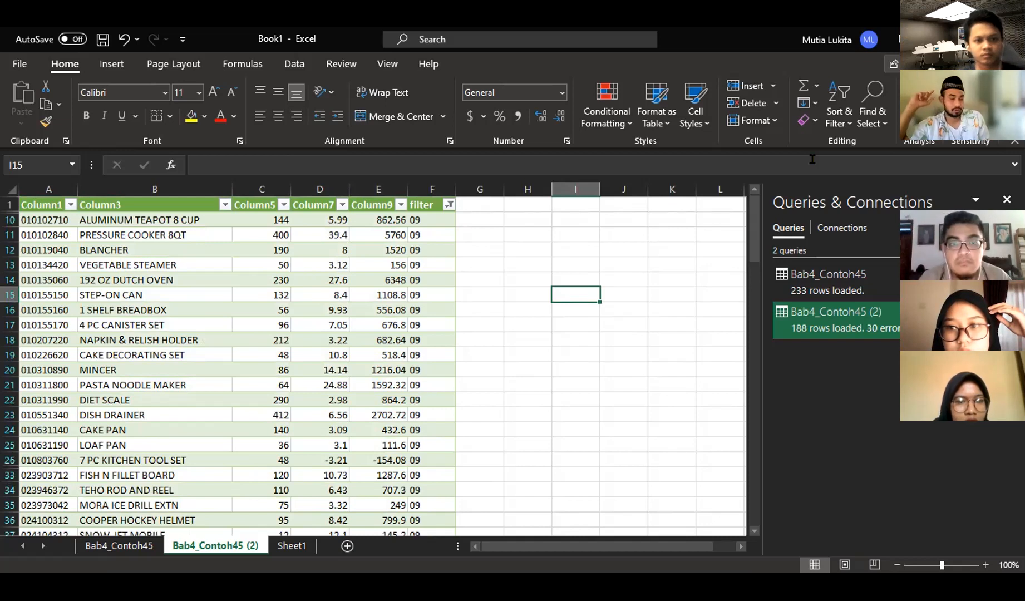
key("alt+Tab")
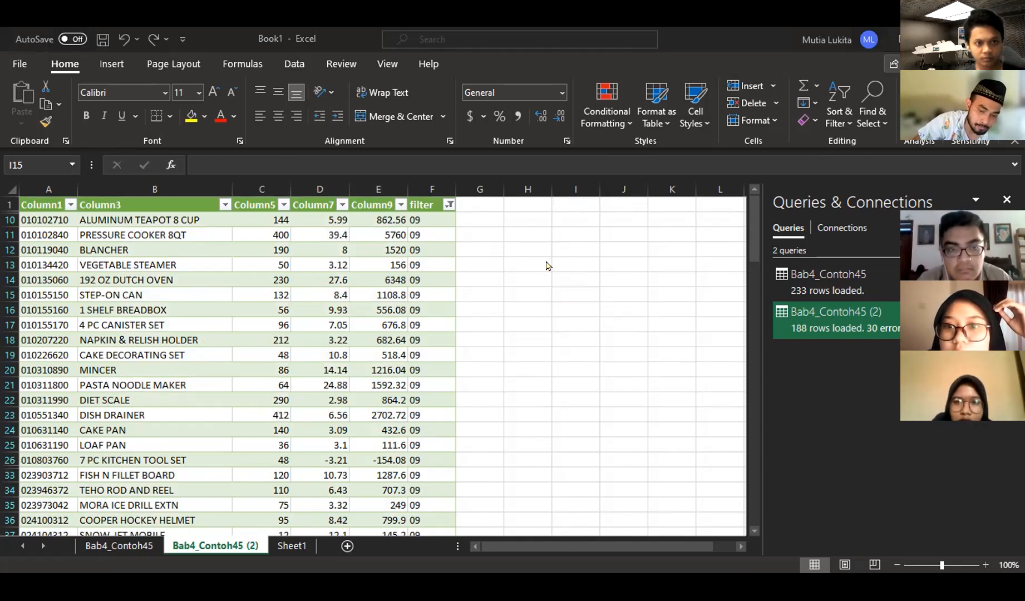
left_click(35, 176)
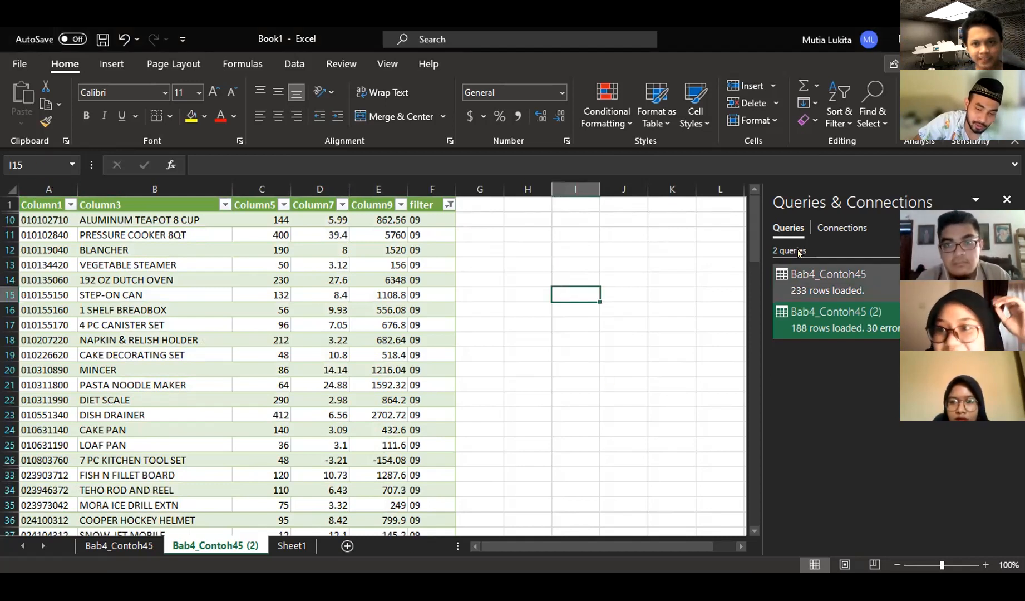
key("alt+Tab")
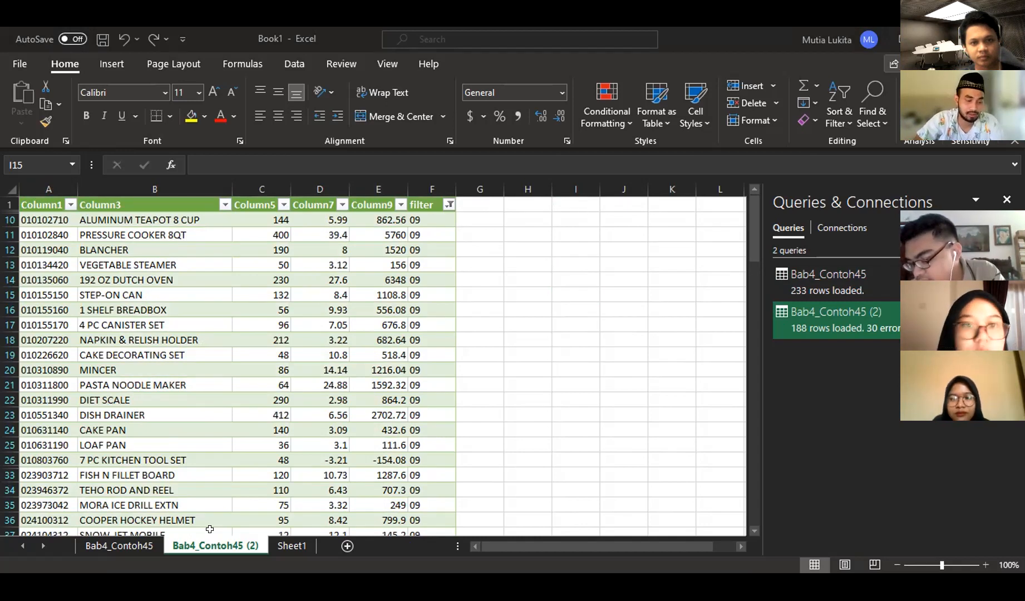
Delete the empty Column2 from the table on the Bab4_Contoh45 sheet
left_click(216, 545)
left_click(118, 546)
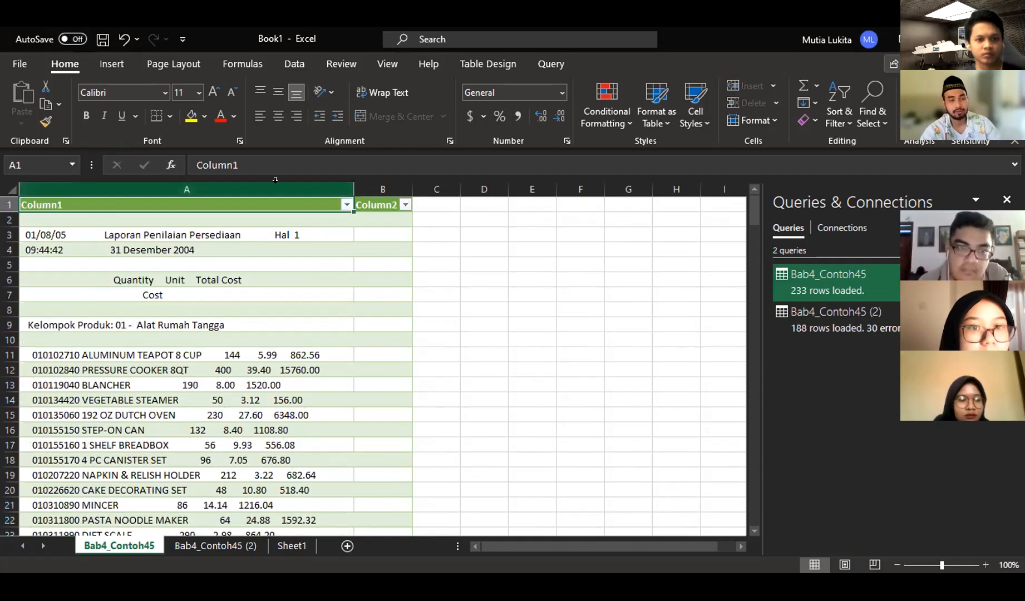
left_click(382, 191)
right_click(388, 200)
left_click(429, 341)
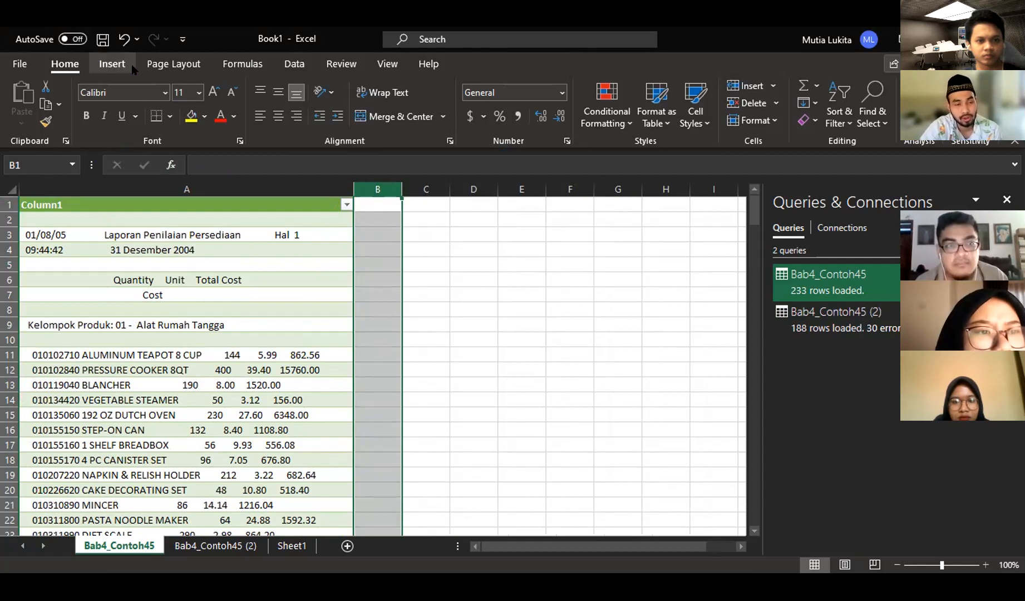
Clear the table style from the Bab4_Contoh45 table and close the Queries & Connections pane
left_click(263, 214)
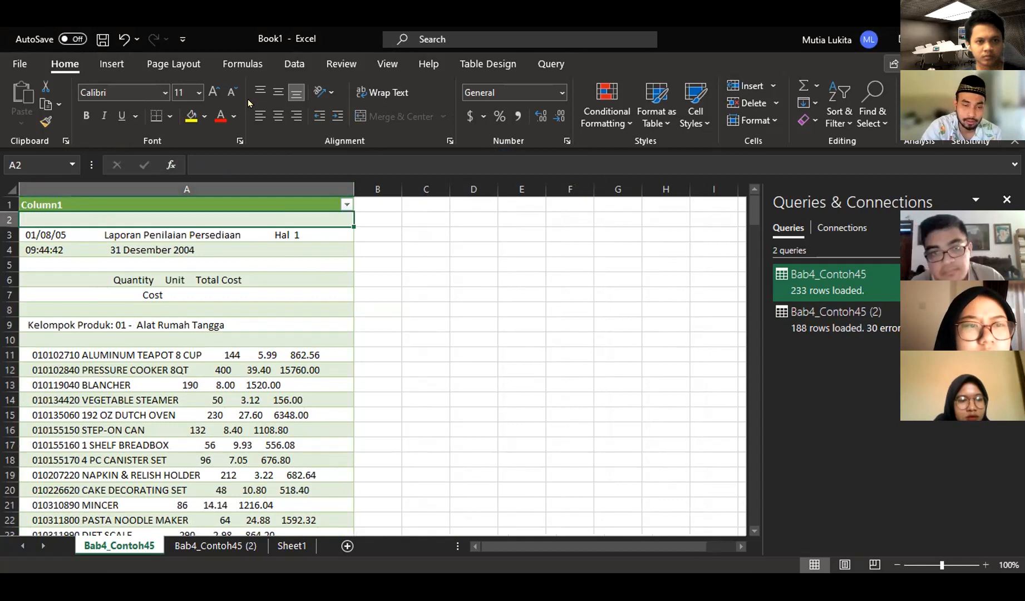
left_click(488, 64)
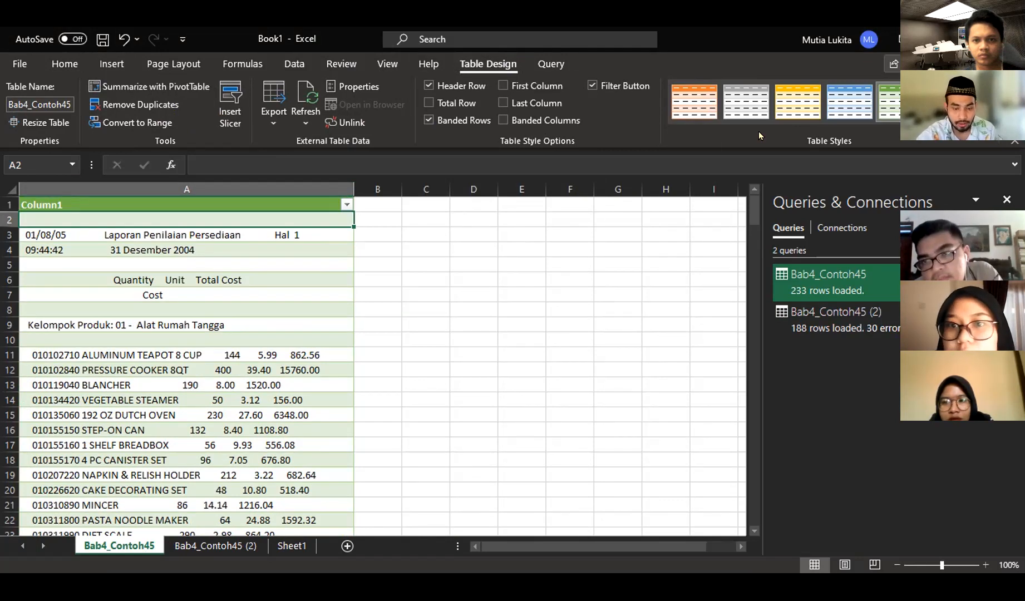
left_click(1006, 199)
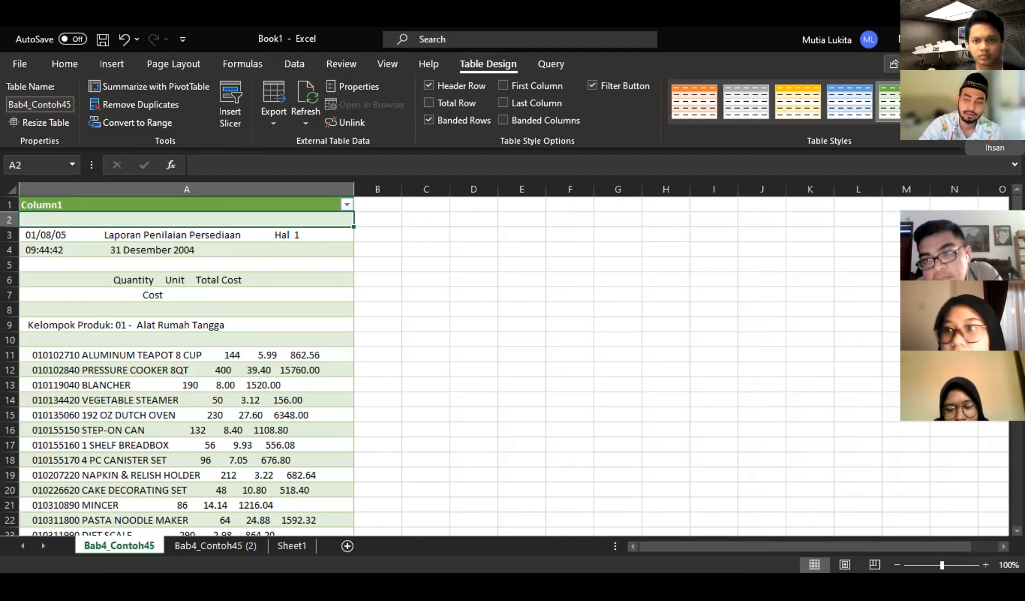
left_click(993, 125)
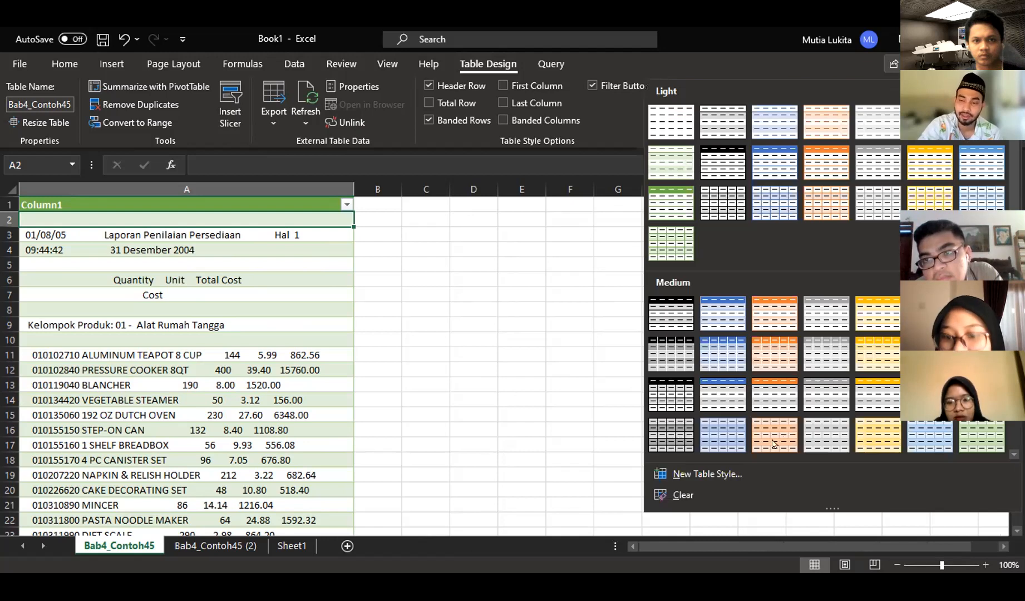
left_click(715, 490)
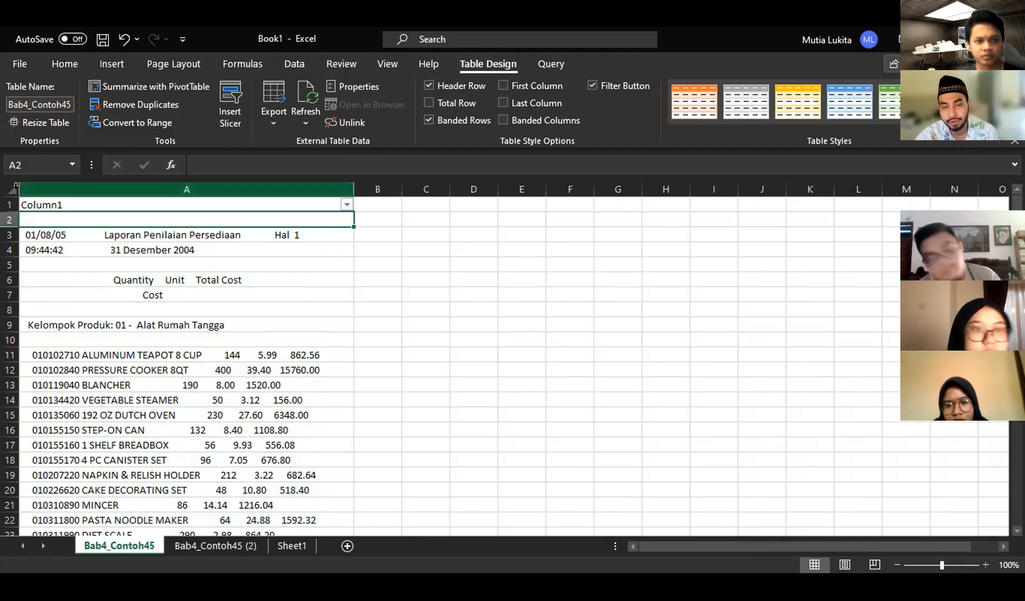
Convert the Bab4_Contoh45 table to a normal range, agreeing to remove its query definition
left_click(106, 114)
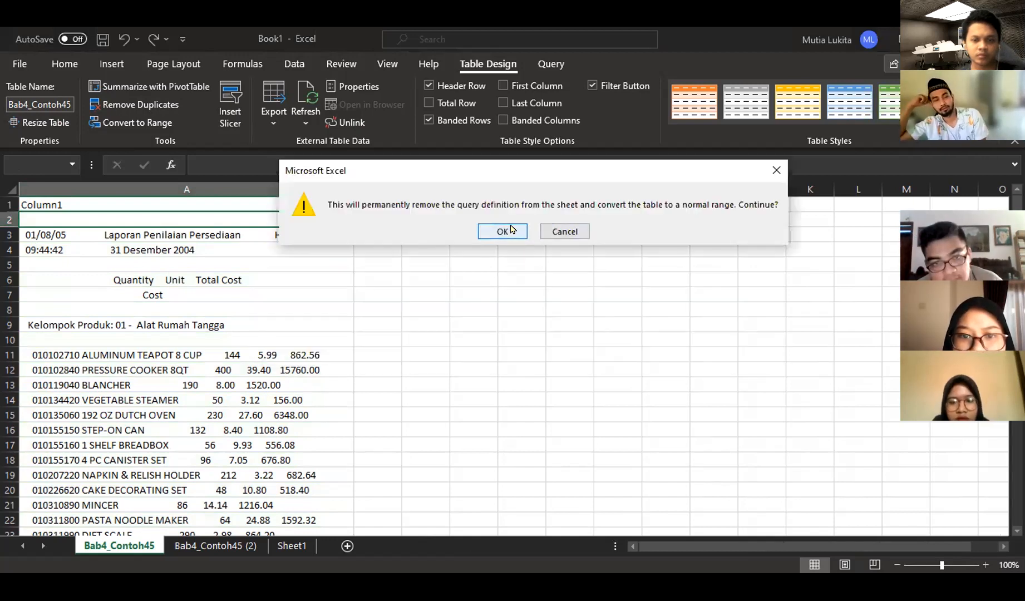
left_click(512, 230)
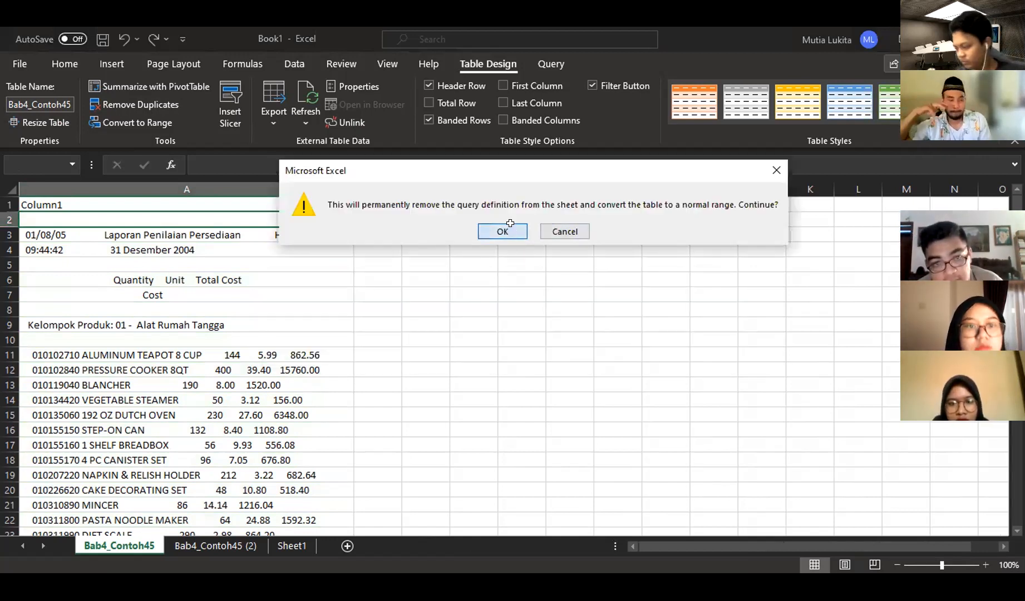
left_click(117, 274)
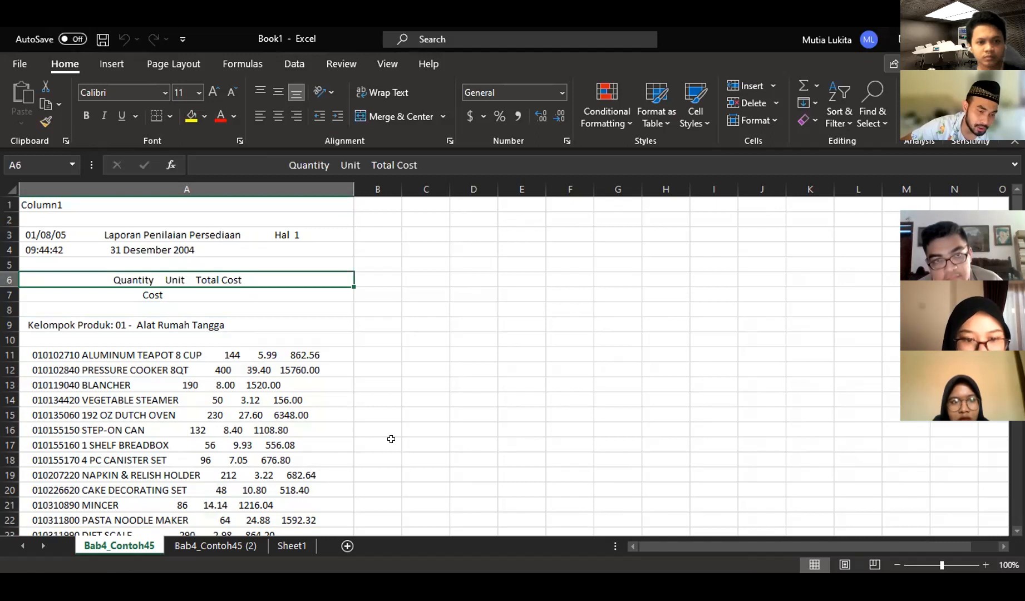
left_click(398, 583)
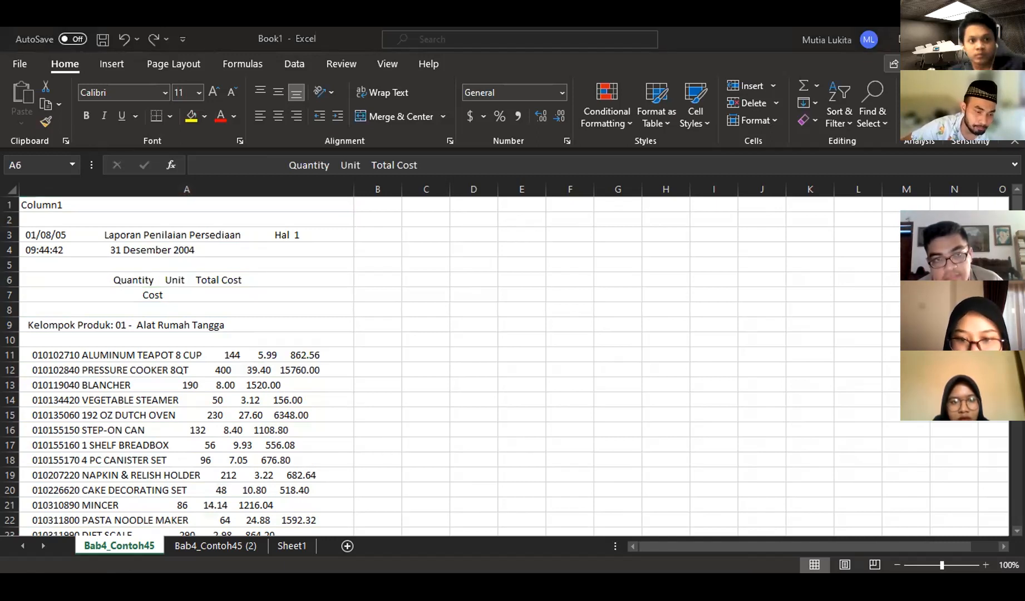
left_click(548, 421)
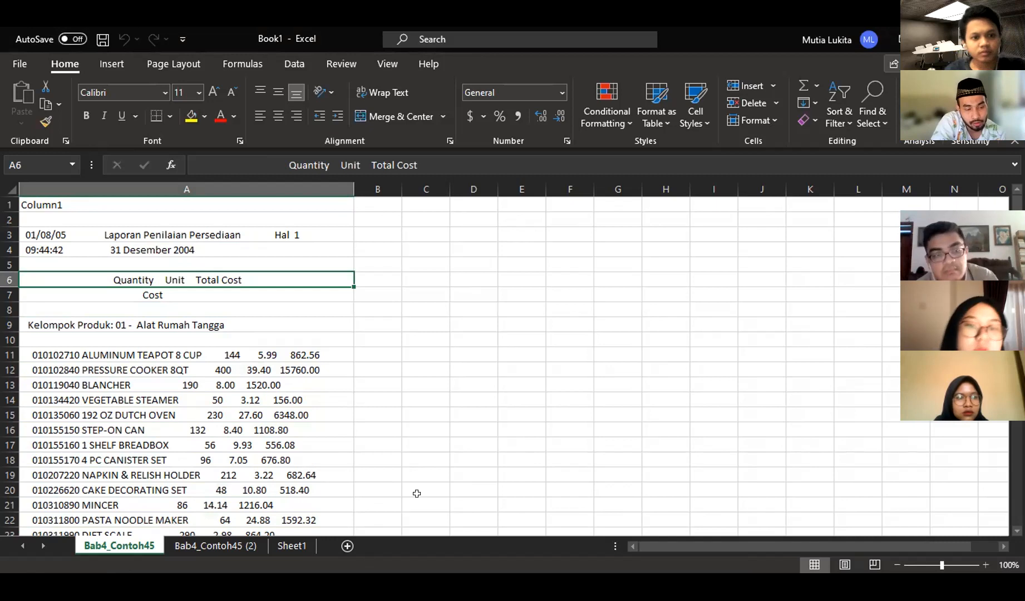
left_click(380, 570)
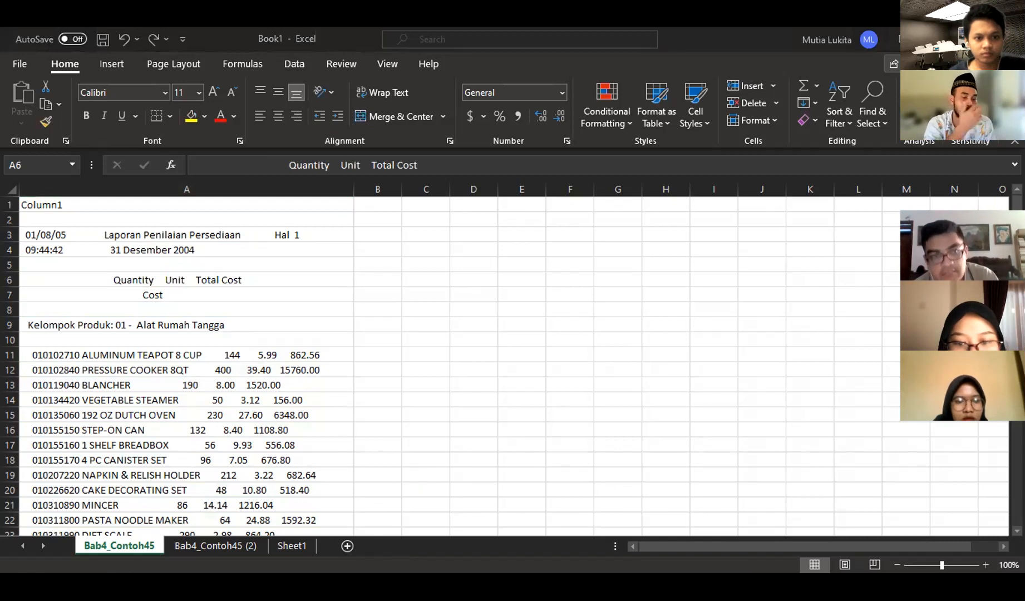
key("alt+Tab")
key("alt+Tab")
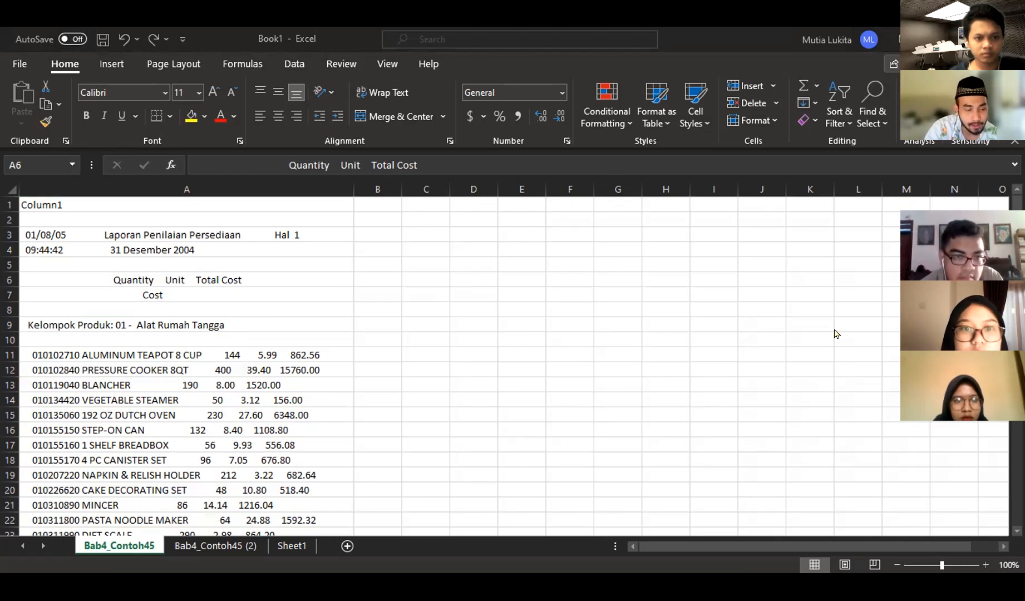
Delete worksheet rows 1 to 10, which hold the report headings above the first product row
left_click(17, 186)
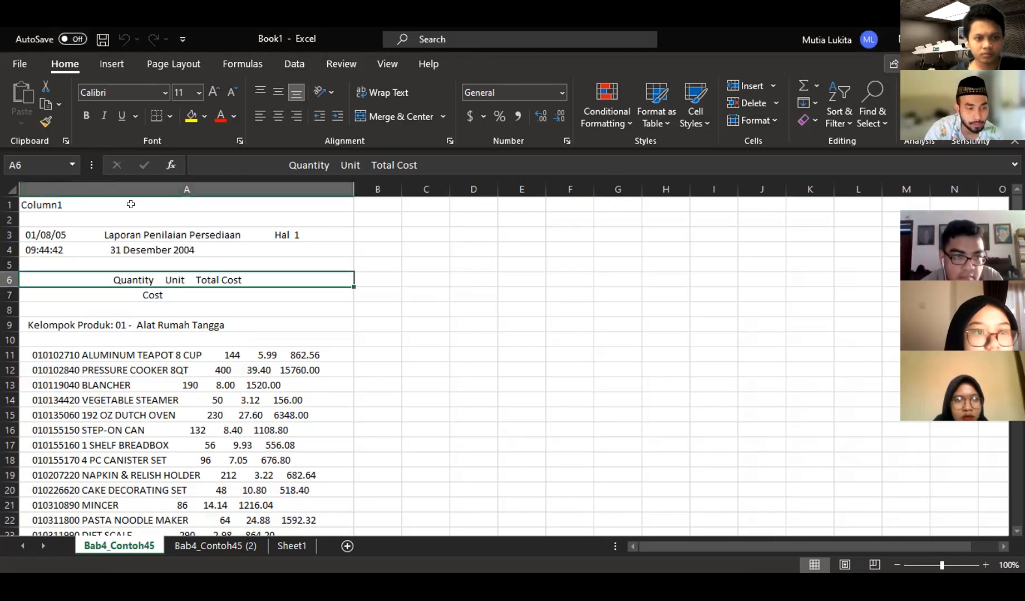
left_click_drag(8, 205, 8, 339)
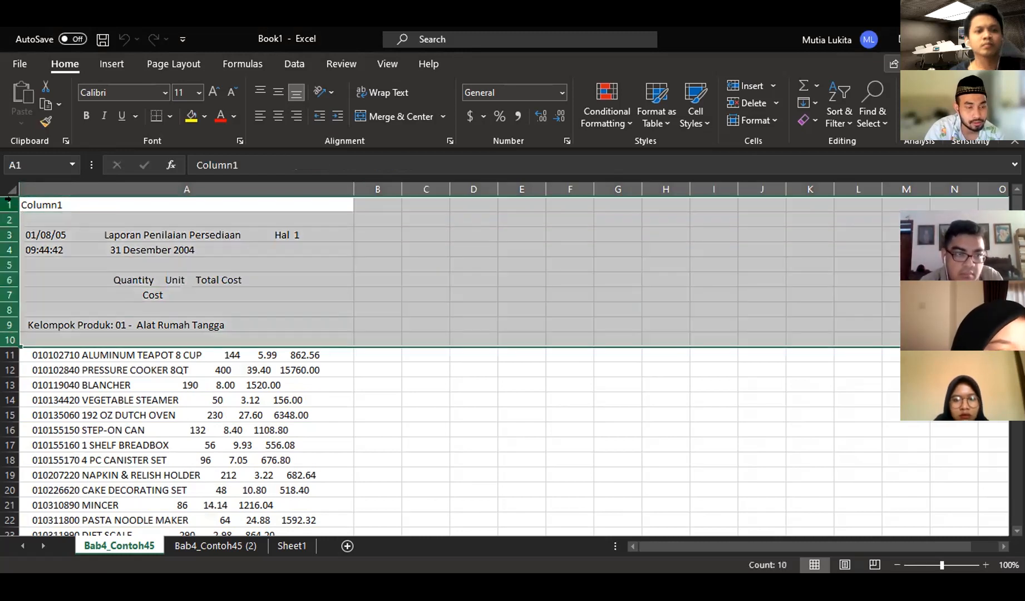
right_click(7, 204)
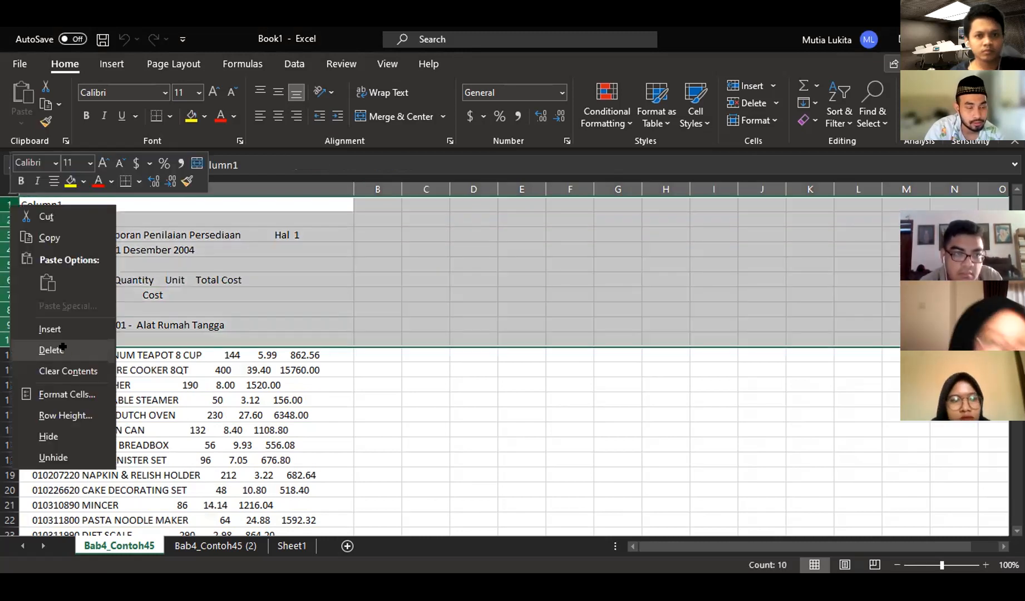
left_click(63, 346)
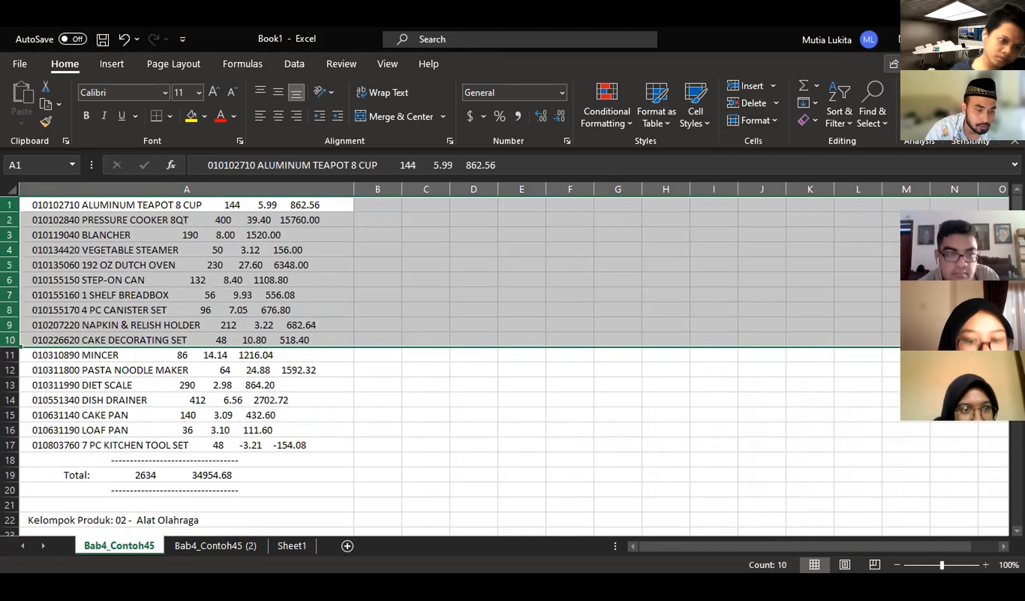
key("alt+Tab")
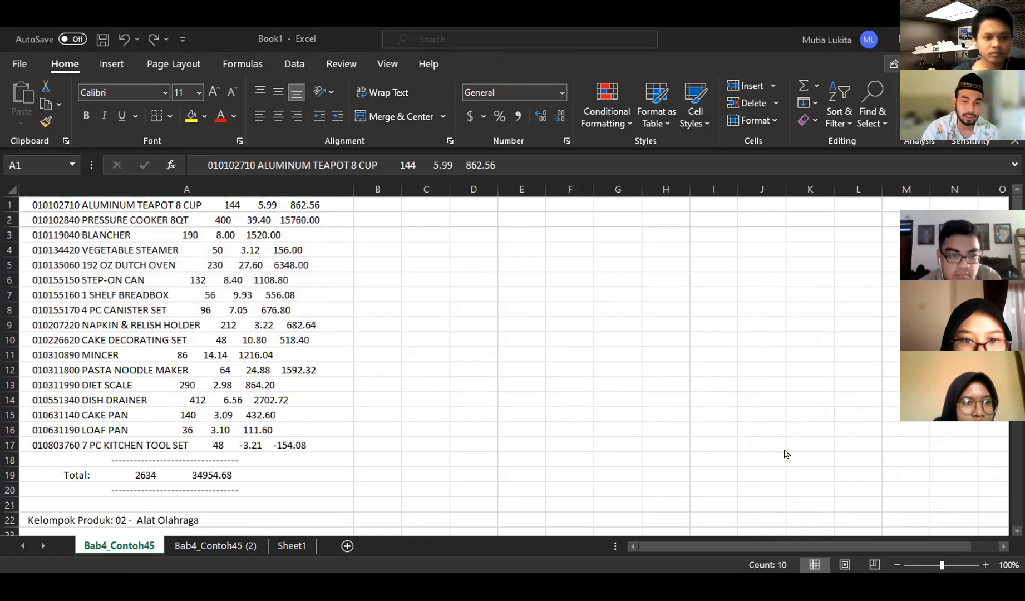
Start Text to Columns on column A as Fixed width data and proceed to the column break settings
left_click(203, 371)
scroll(203, 371, "up", 1)
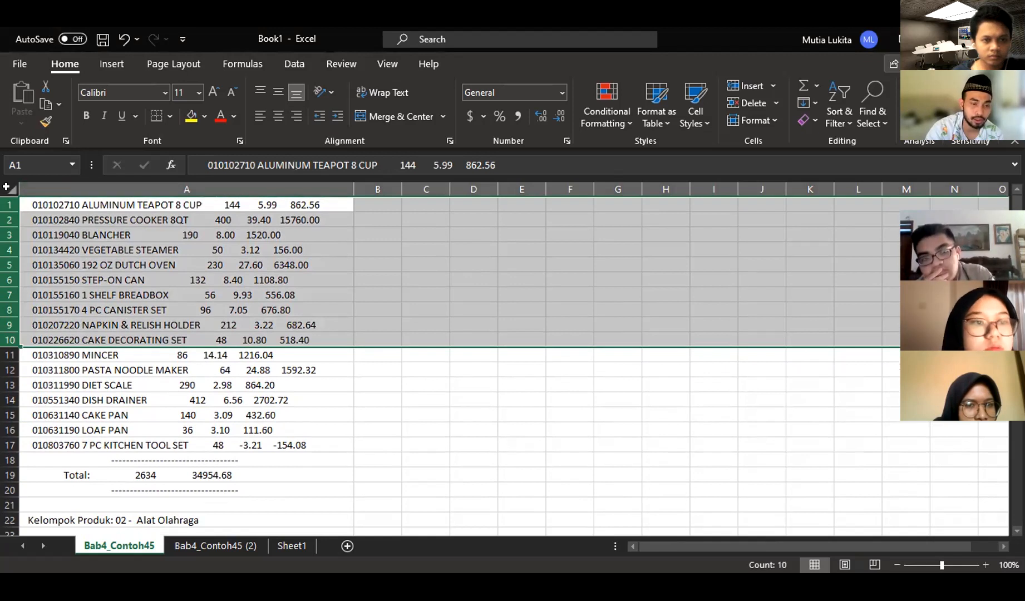
left_click(83, 189)
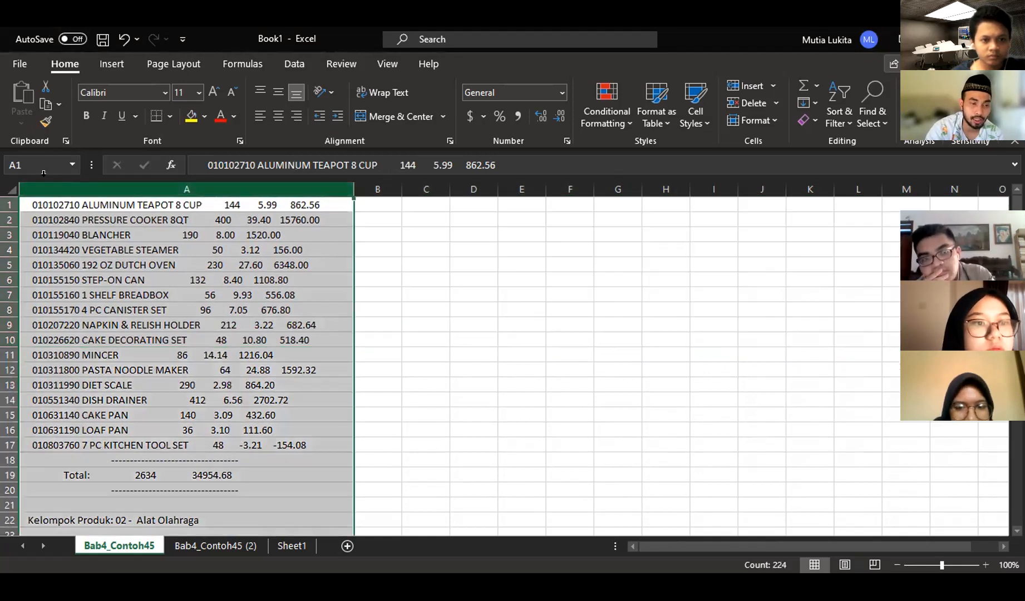
left_click(291, 63)
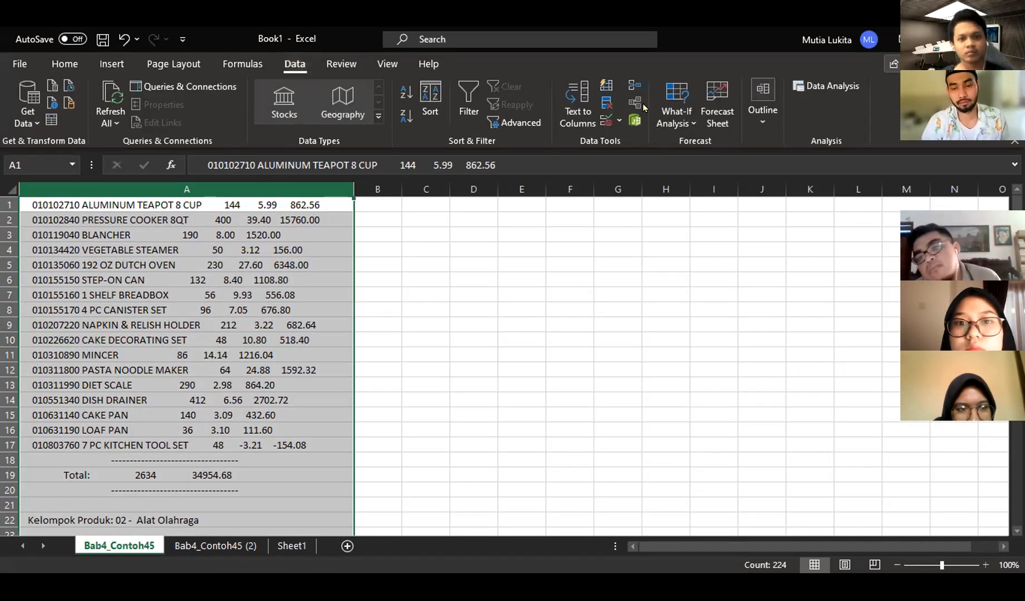
left_click(578, 115)
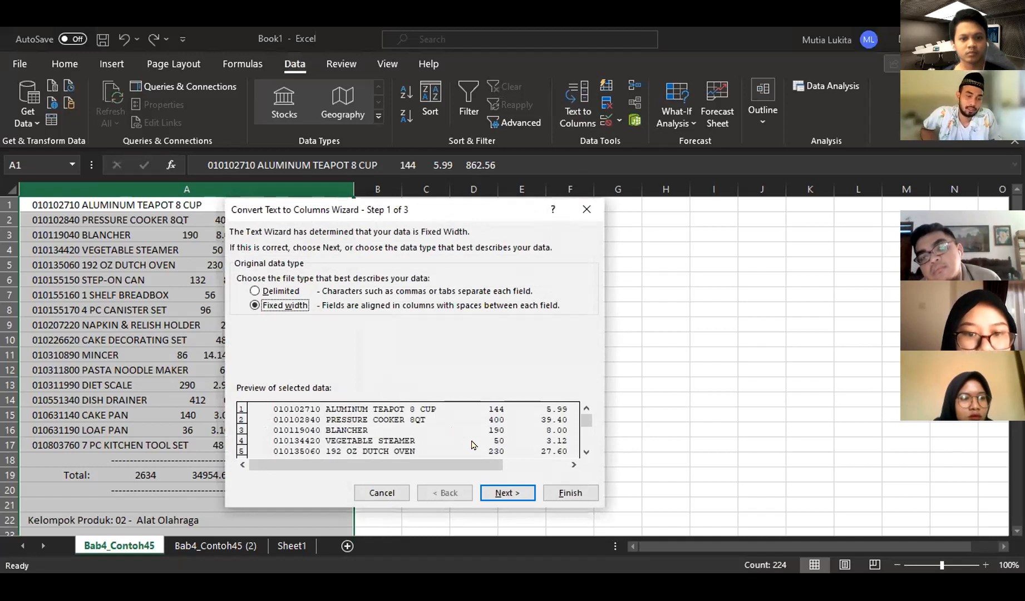
left_click(505, 492)
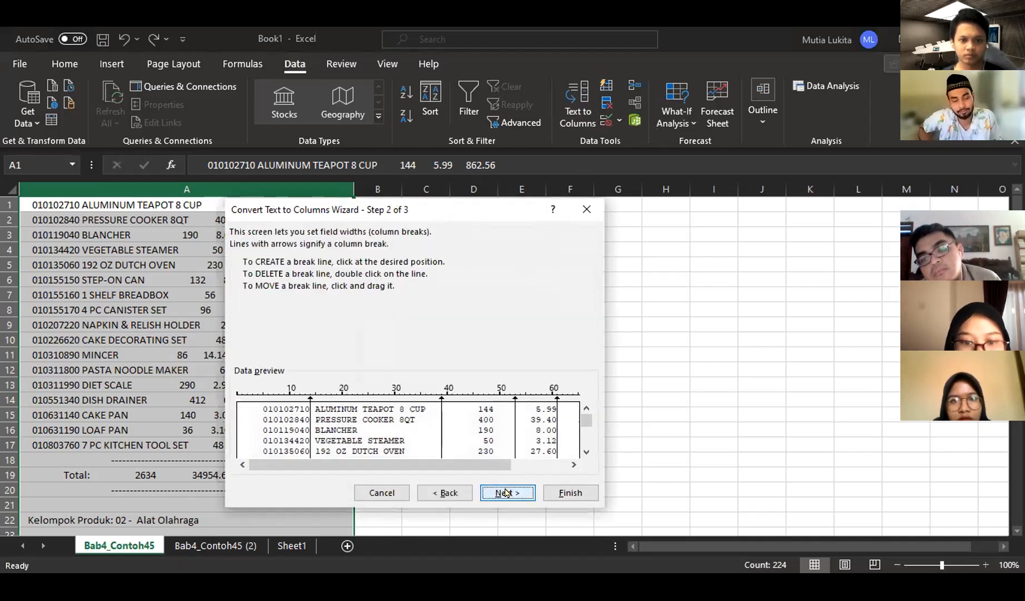
Add a column break at position 5 before the product codes and move the break after the product names to position 36
left_click(259, 405)
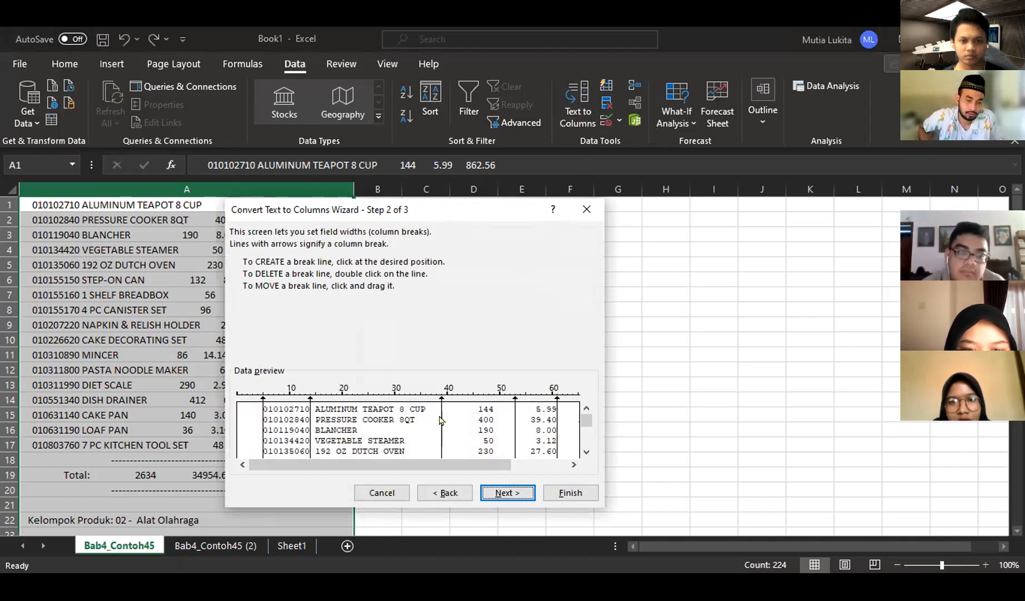
left_click_drag(441, 421, 427, 422)
left_click_drag(427, 423, 426, 423)
Remove the break between quantity and unit cost, and discard a trial break placed before the quantity values
left_click(477, 421)
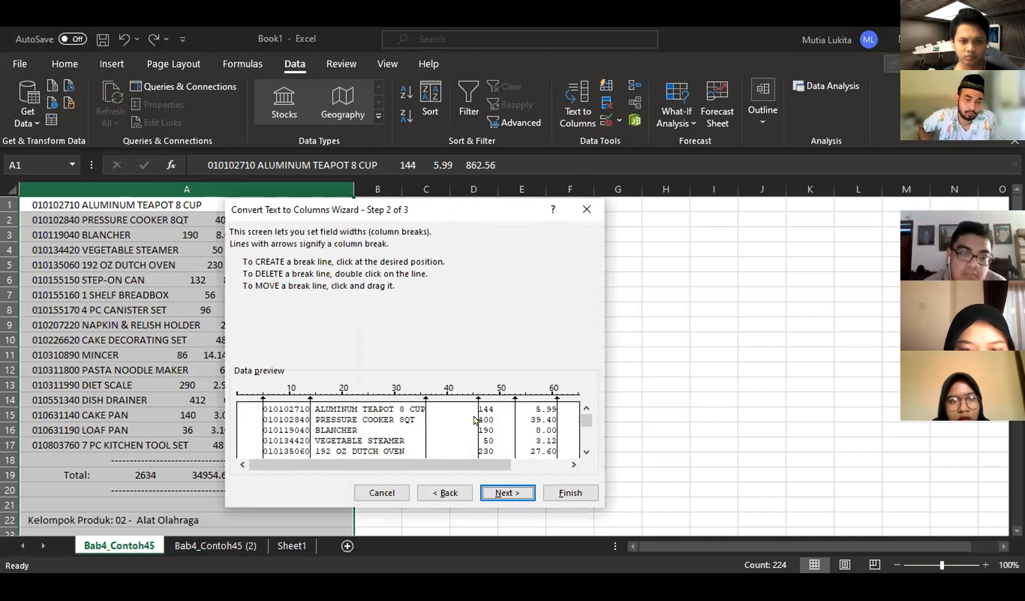
left_click_drag(513, 433, 497, 434)
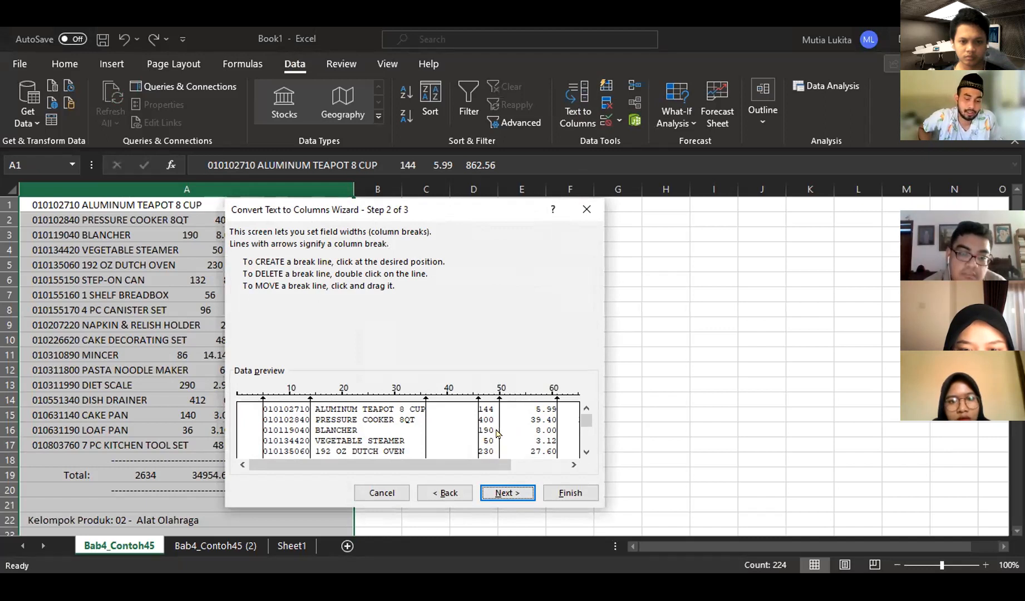
double_click(498, 434)
left_click_drag(475, 416, 473, 417)
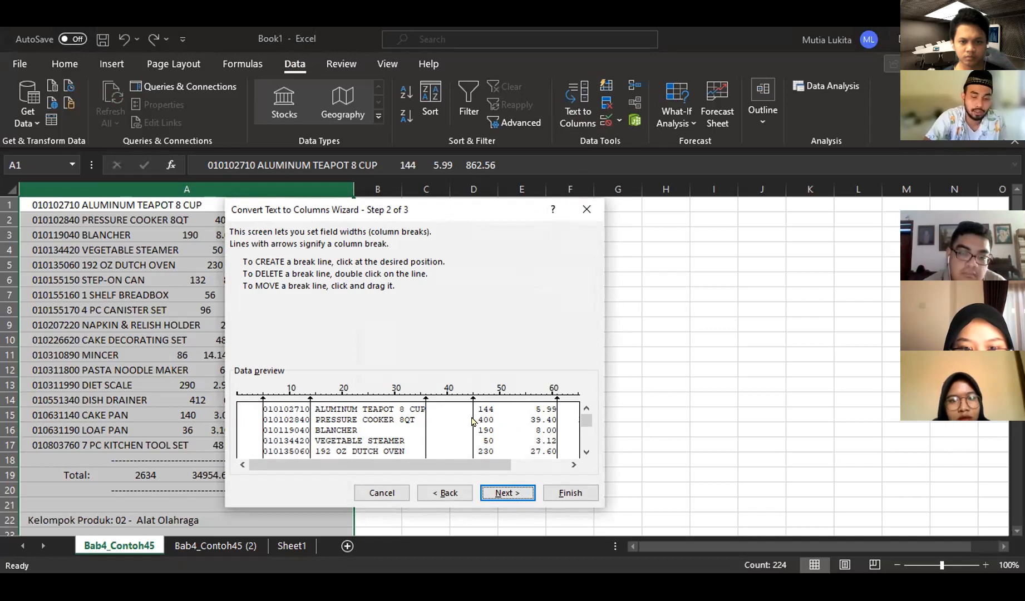
double_click(472, 421)
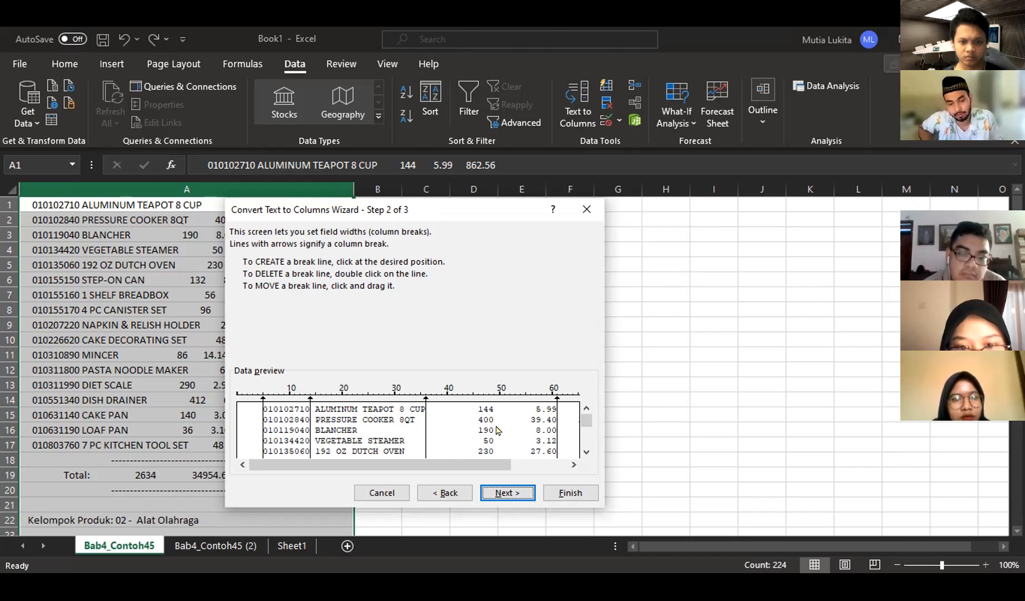
Place a column break at position 49 directly after the quantity values and check the breaks around the cost columns
left_click(496, 430)
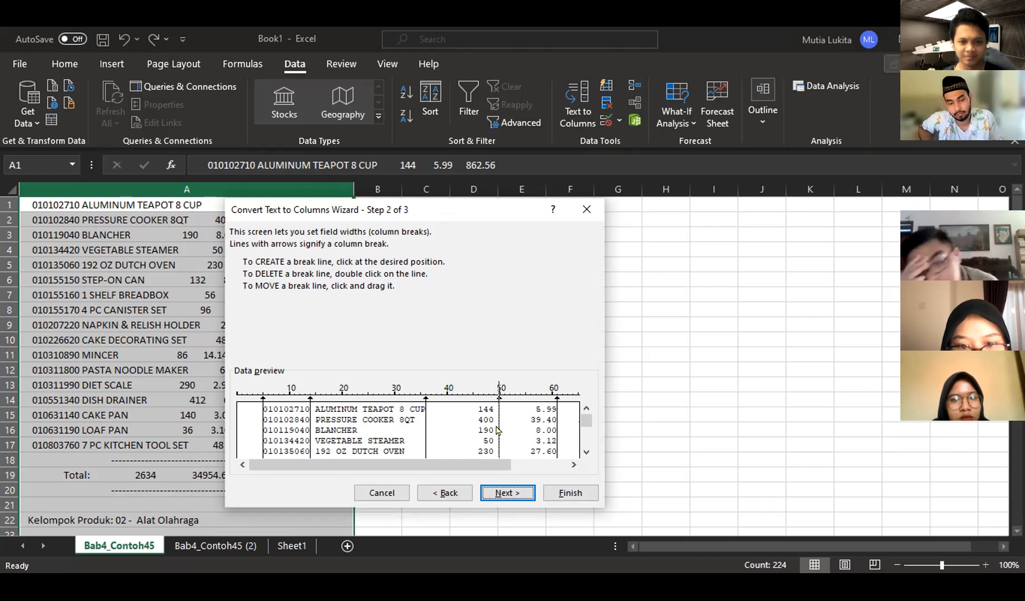
left_click_drag(493, 430, 493, 430)
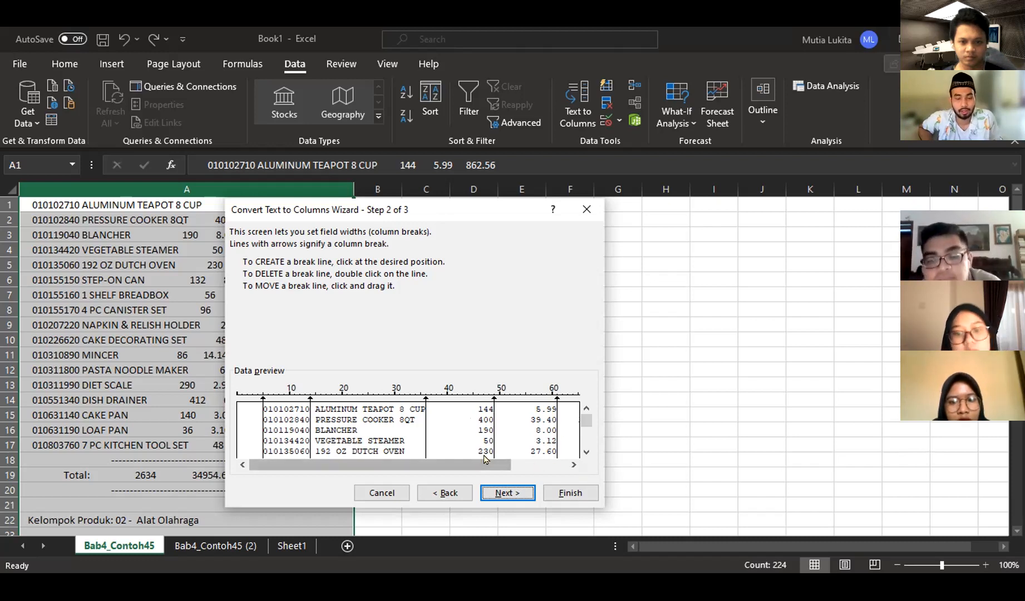
left_click_drag(482, 467, 538, 467)
left_click(546, 433)
left_click_drag(566, 470, 435, 470)
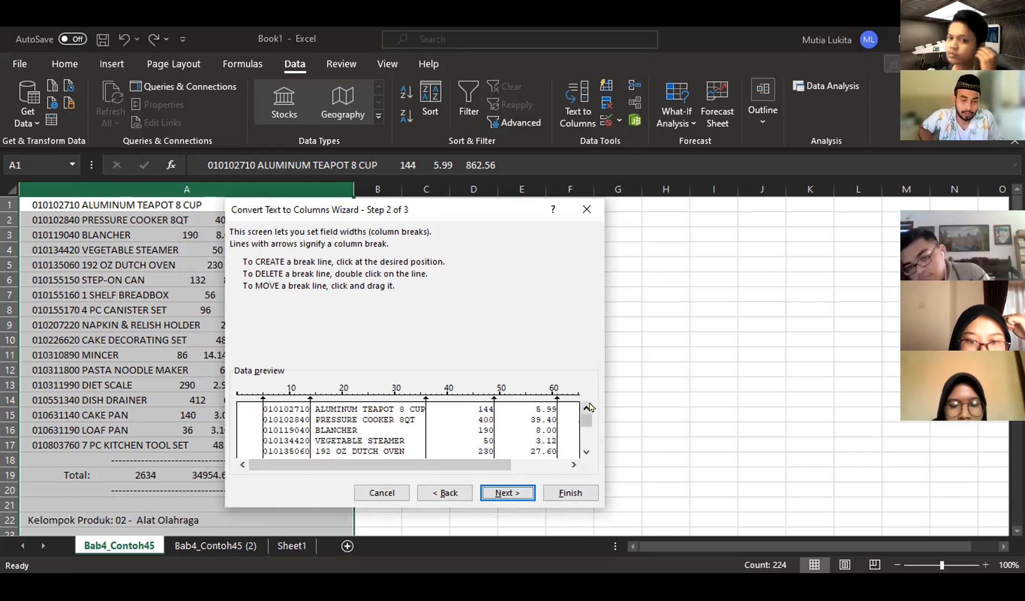
left_click(572, 465)
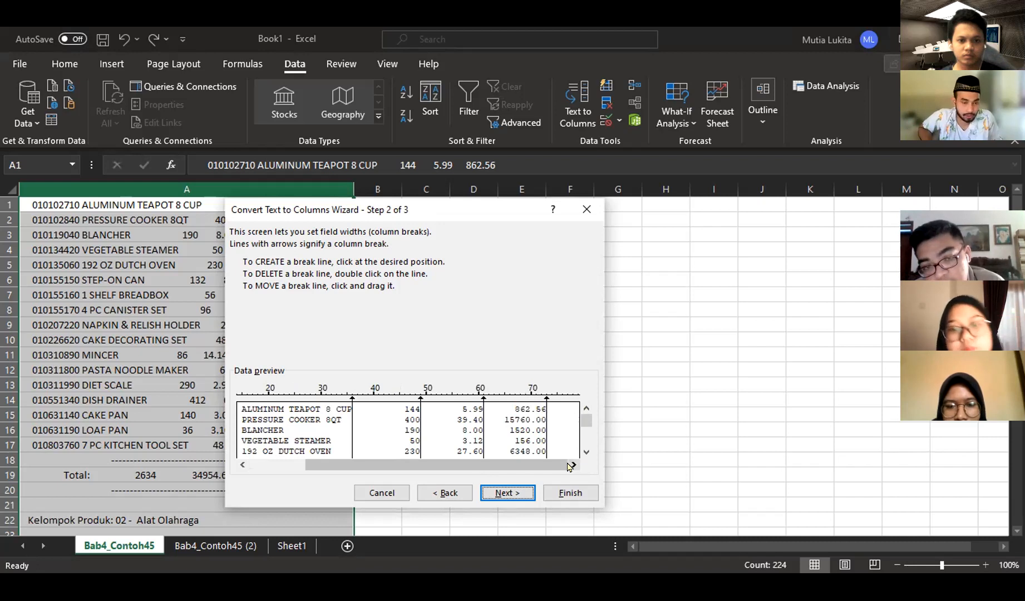
Proceed to the column data formats, exclude the blank first column from the import, and select the product code column
left_click(506, 493)
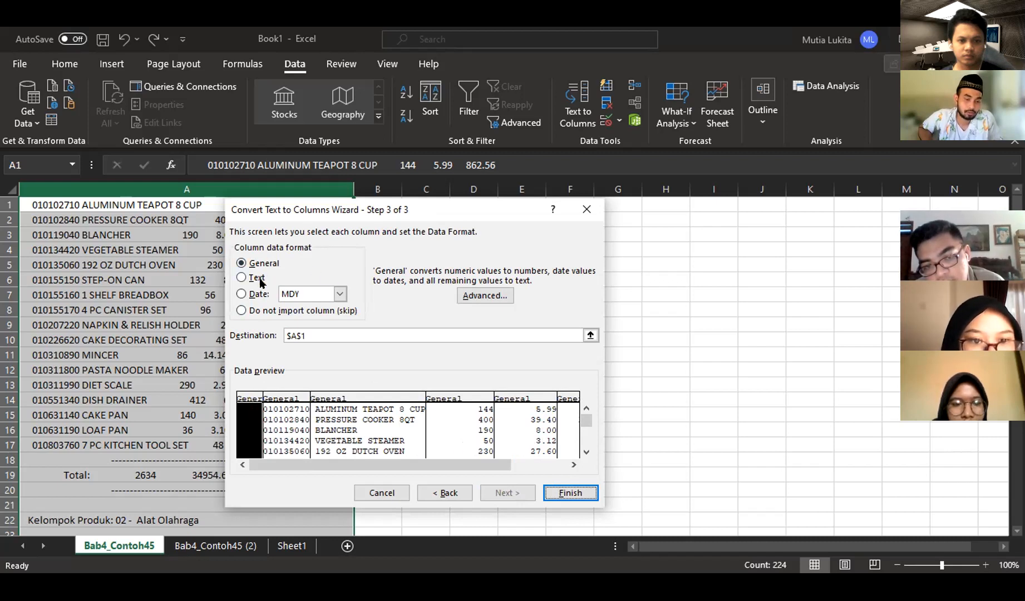
left_click(242, 310)
left_click(273, 396)
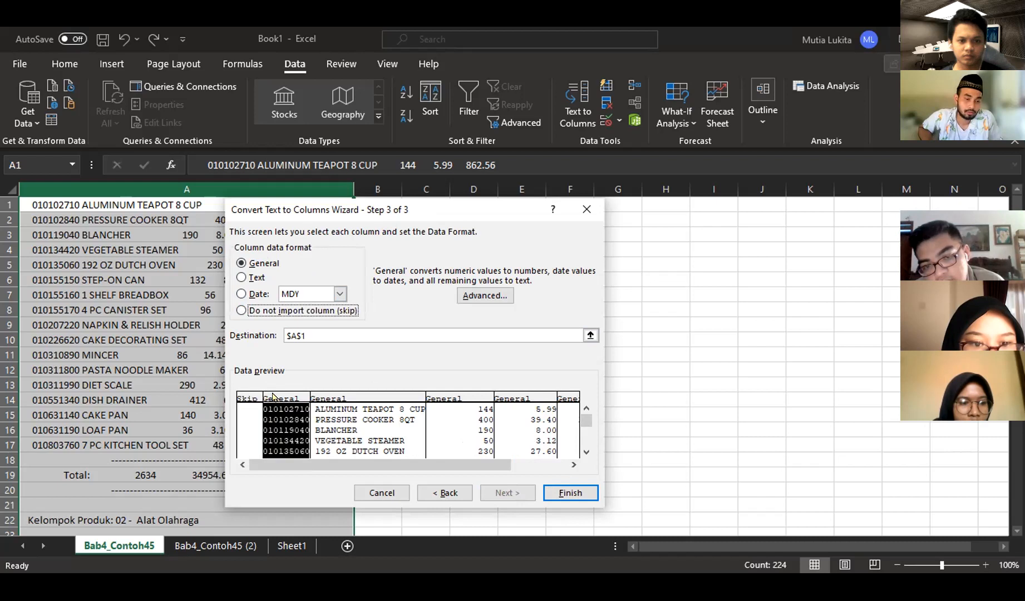
Set the product code and product name columns to Text format and select the quantity column
left_click(257, 281)
left_click(341, 398)
left_click(256, 278)
left_click(448, 397)
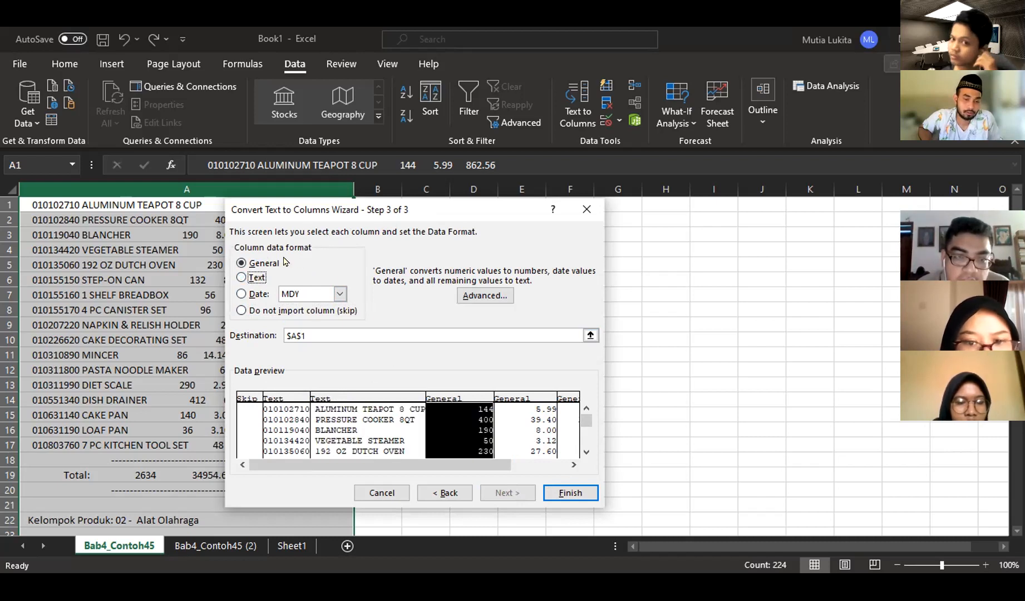
Keep the quantity and cost columns as General, accept the advanced decimal and thousands separator settings, and finish the conversion
left_click(573, 465)
left_click(572, 465)
left_click(573, 466)
left_click(573, 465)
left_click(573, 465)
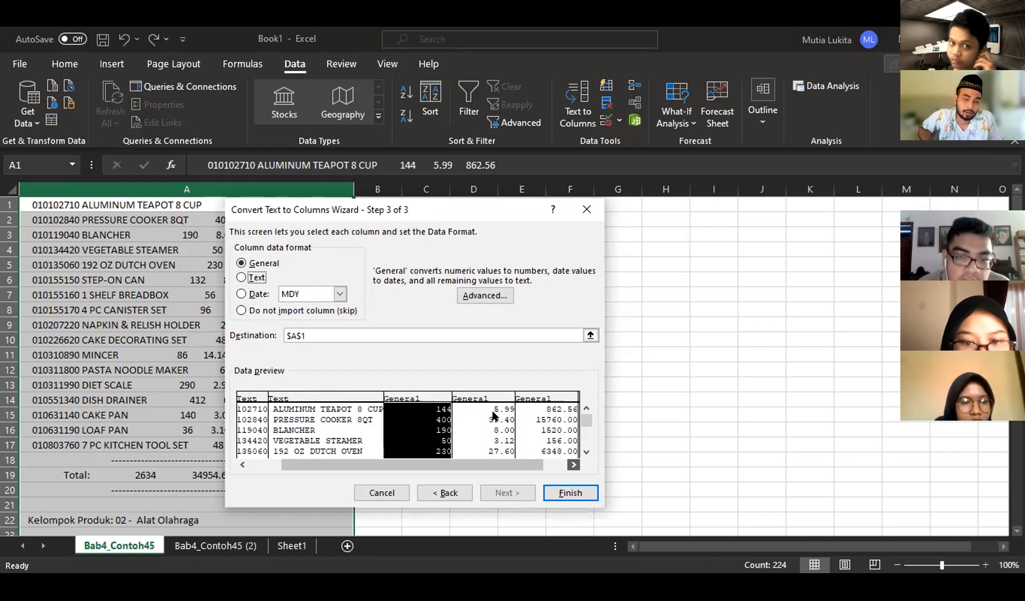
left_click(484, 397)
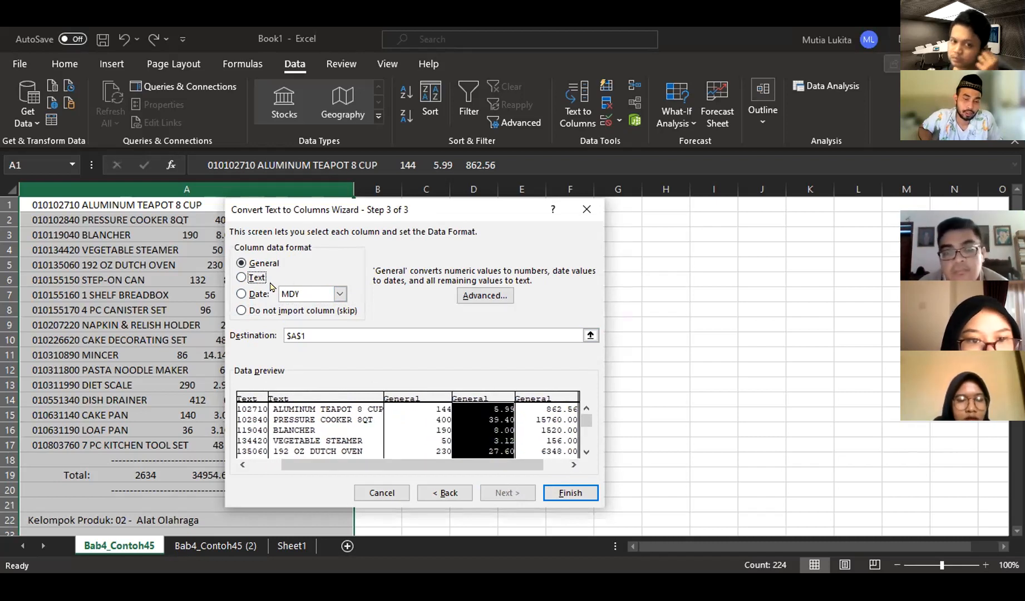
left_click(484, 295)
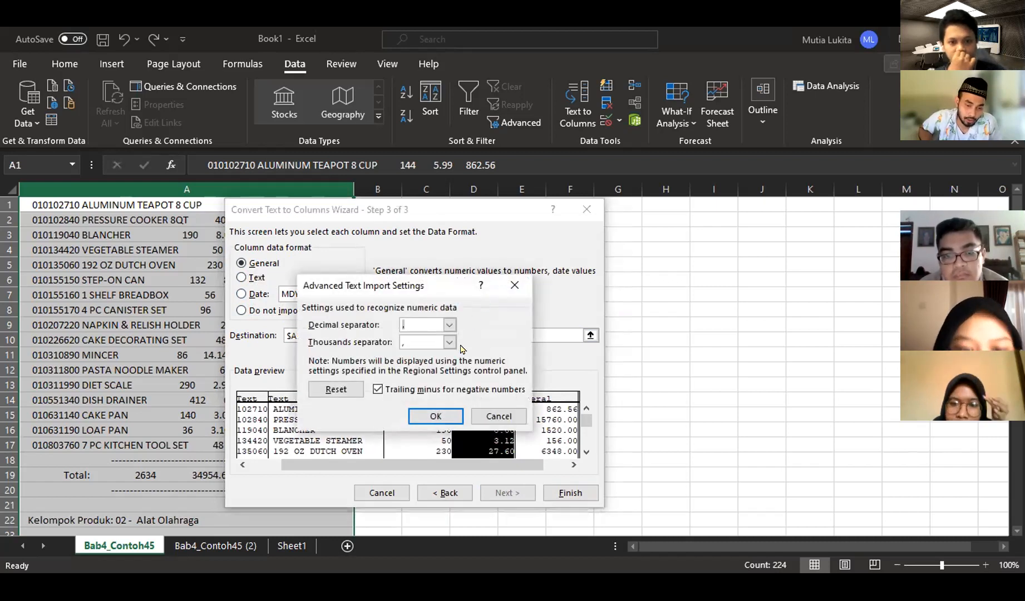
left_click(435, 416)
left_click(532, 404)
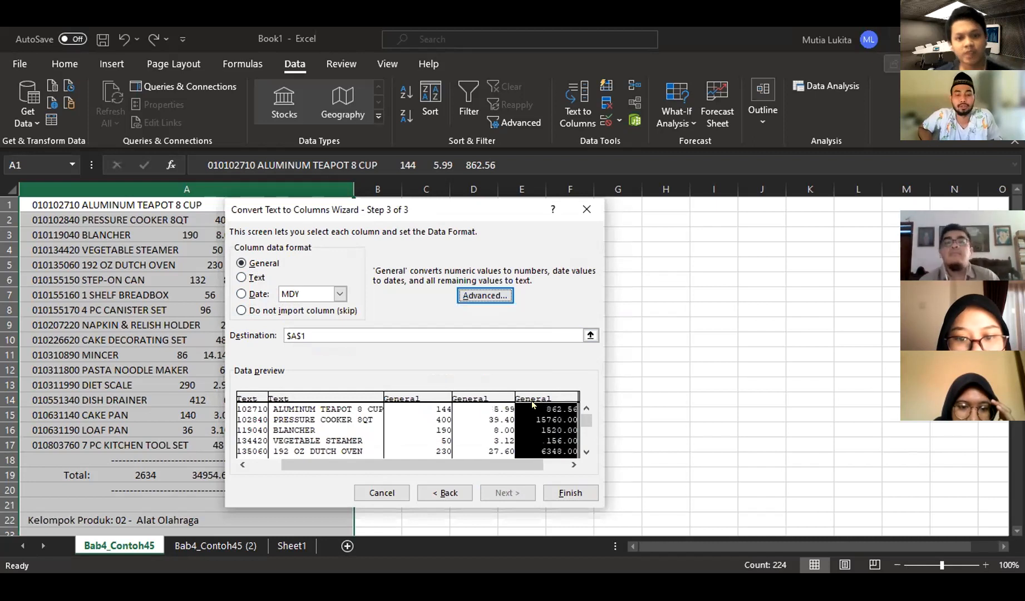
left_click(559, 492)
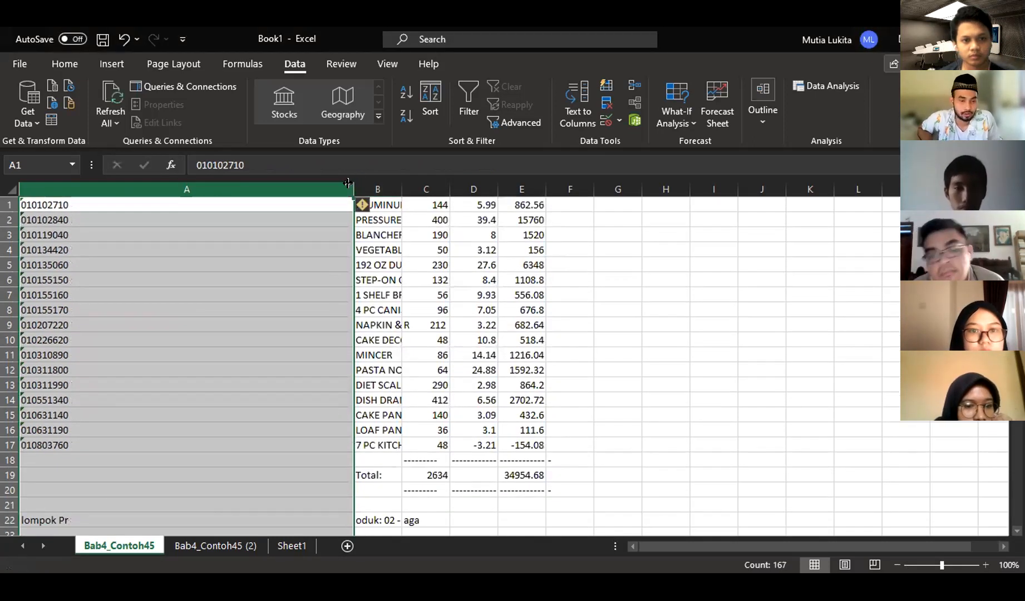
Fit the widths of columns A to C to their contents and insert an empty row above the first product
double_click(348, 182)
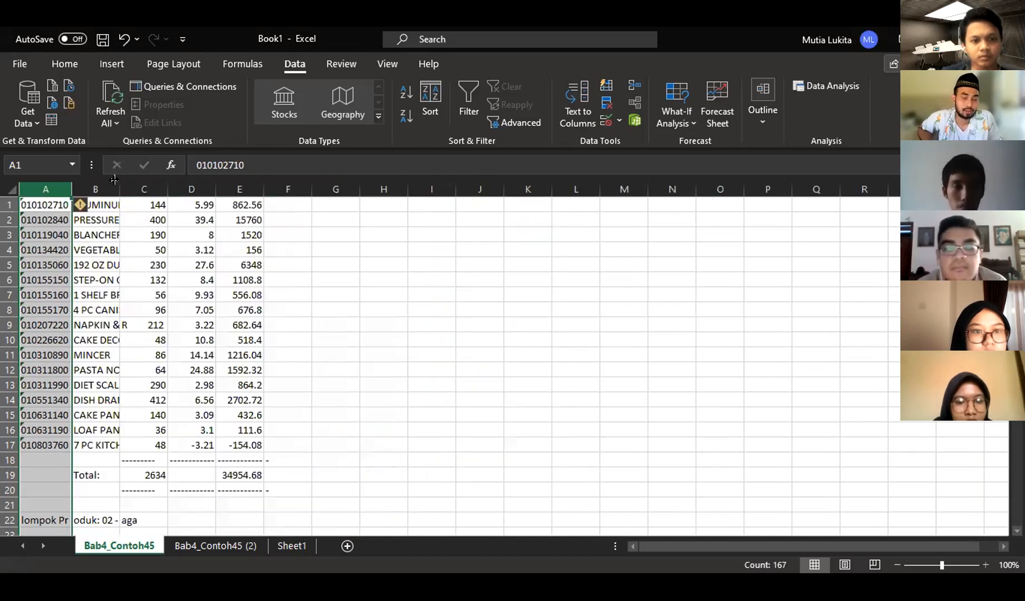
double_click(118, 185)
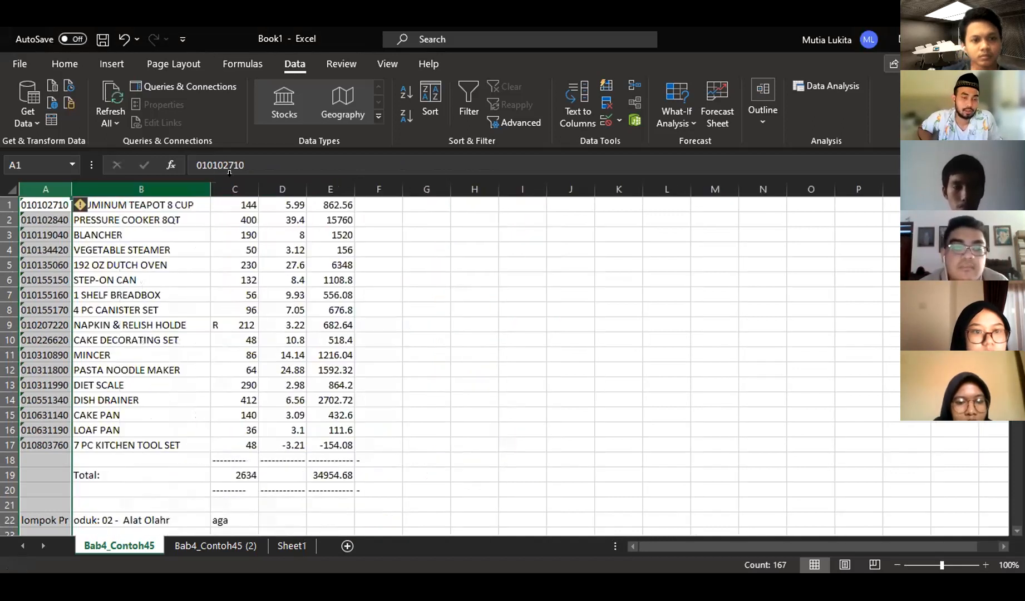
double_click(258, 183)
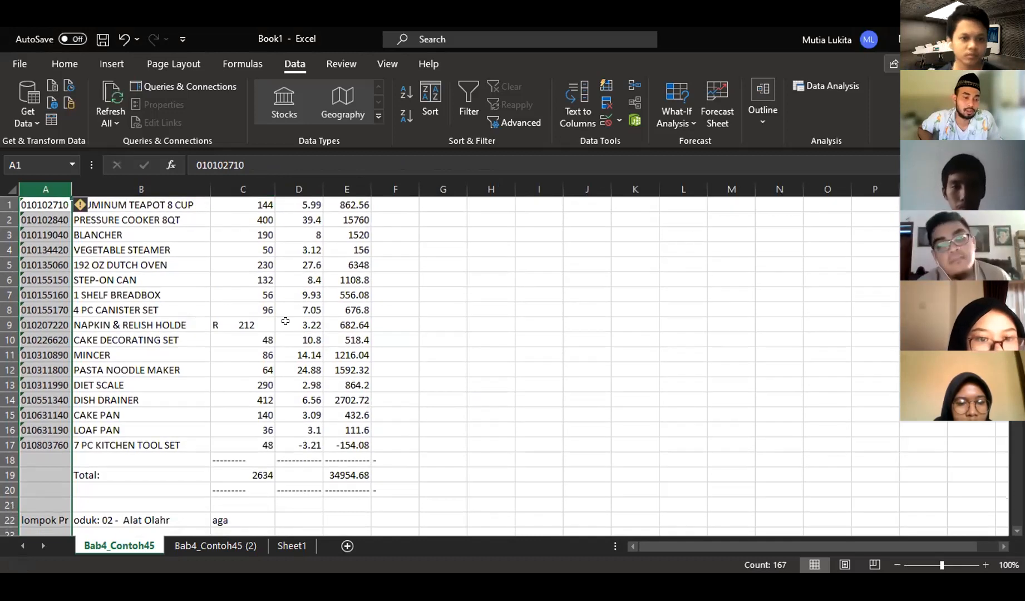
right_click(4, 206)
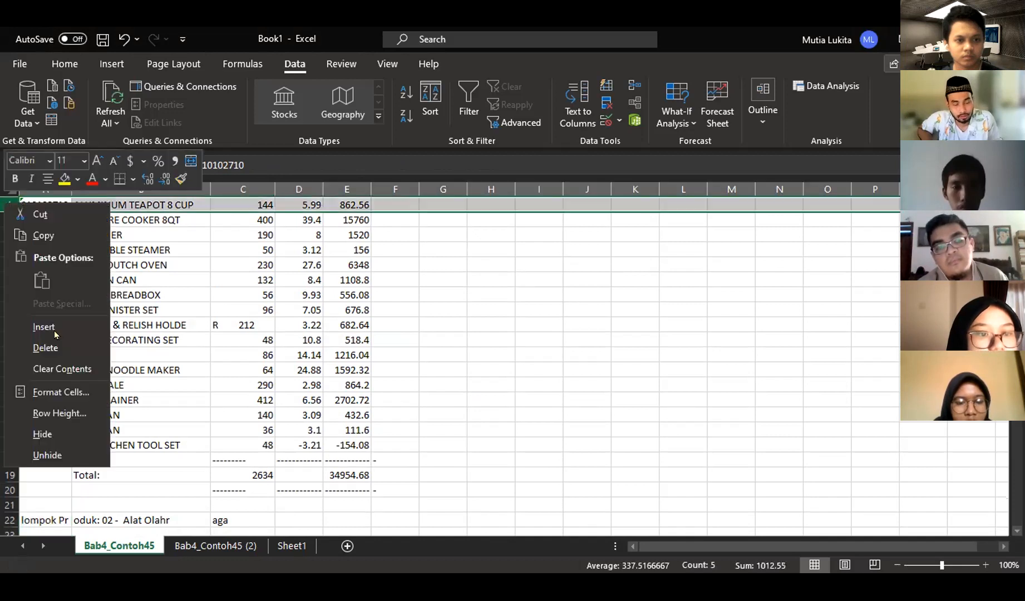
left_click(44, 327)
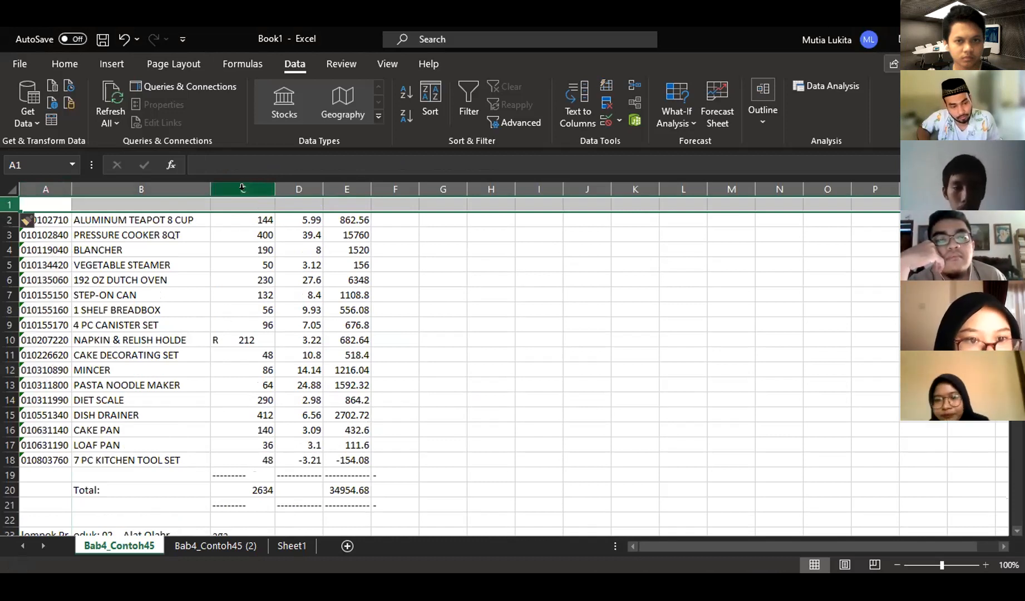
Examine the quantity column across the product groups for product name fragments split into it
left_click(224, 332)
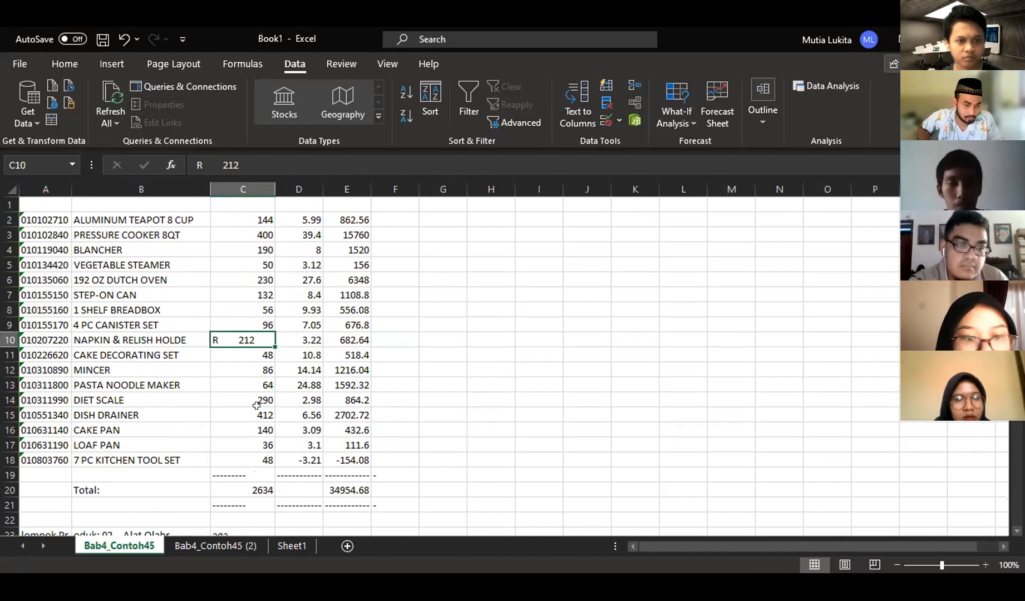
scroll(256, 405, "down", 7)
scroll(256, 405, "down", 8)
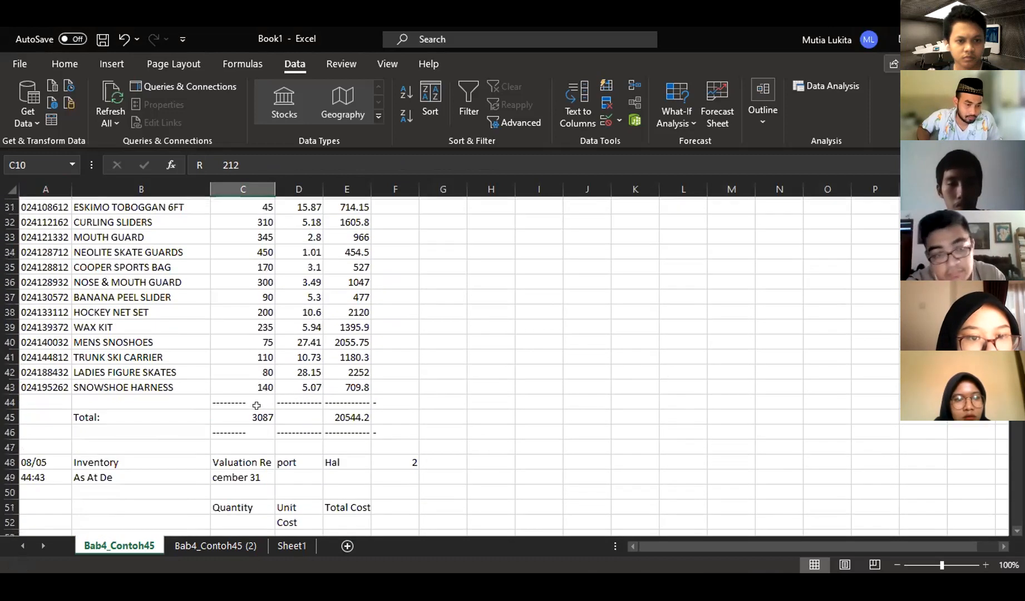
scroll(256, 405, "down", 3)
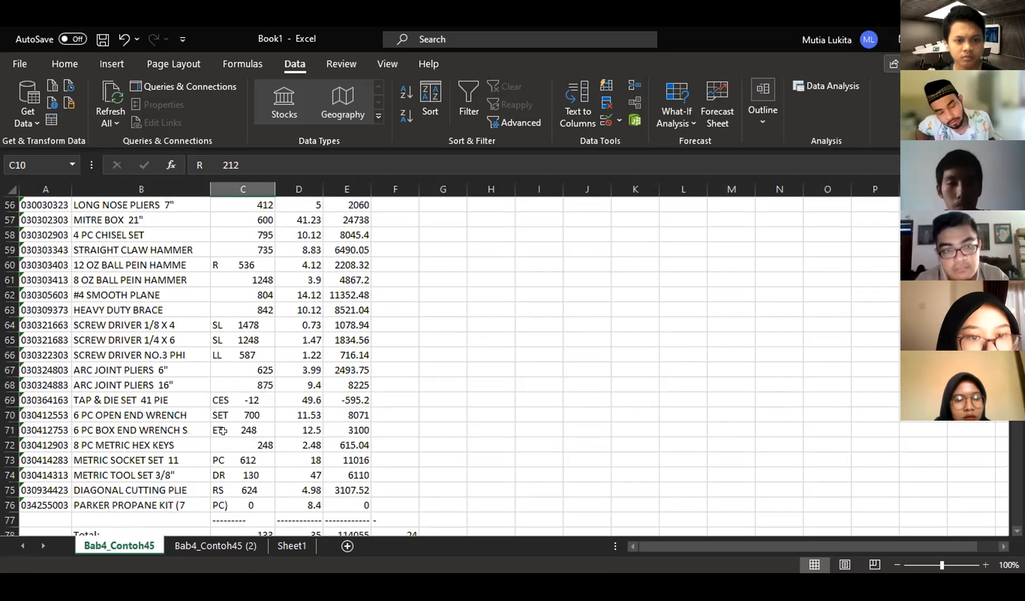
scroll(222, 430, "up", 16)
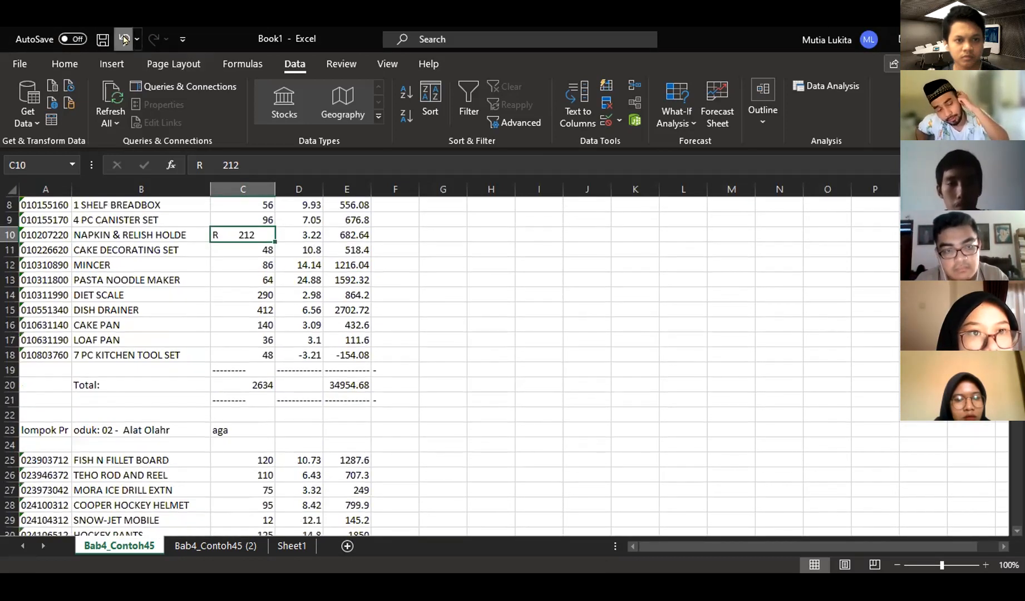
Undo the row insertion above the first product, restore it, and select cell A1
left_click(124, 39)
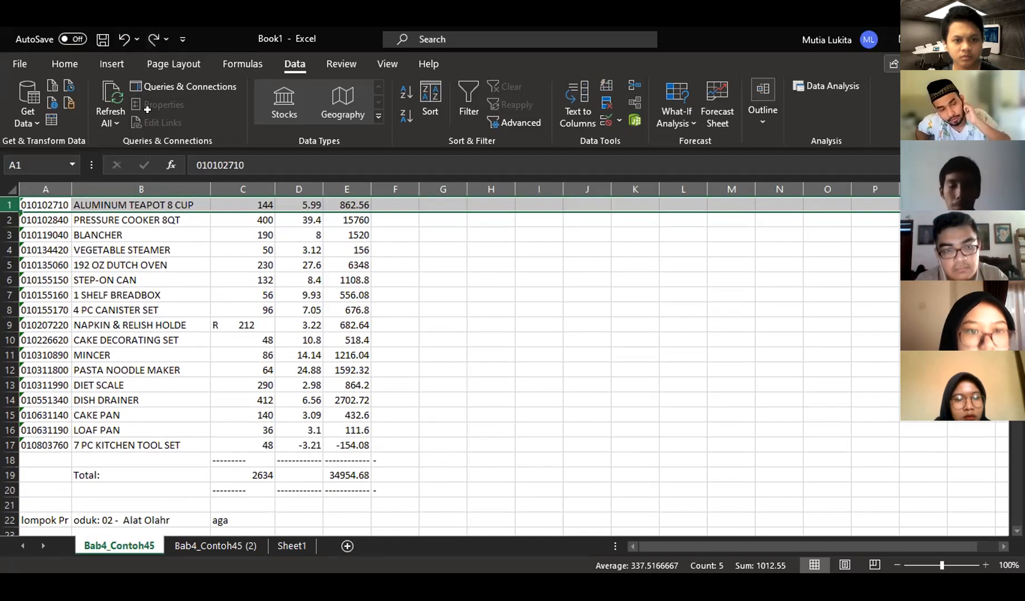
left_click(156, 39)
left_click(55, 201)
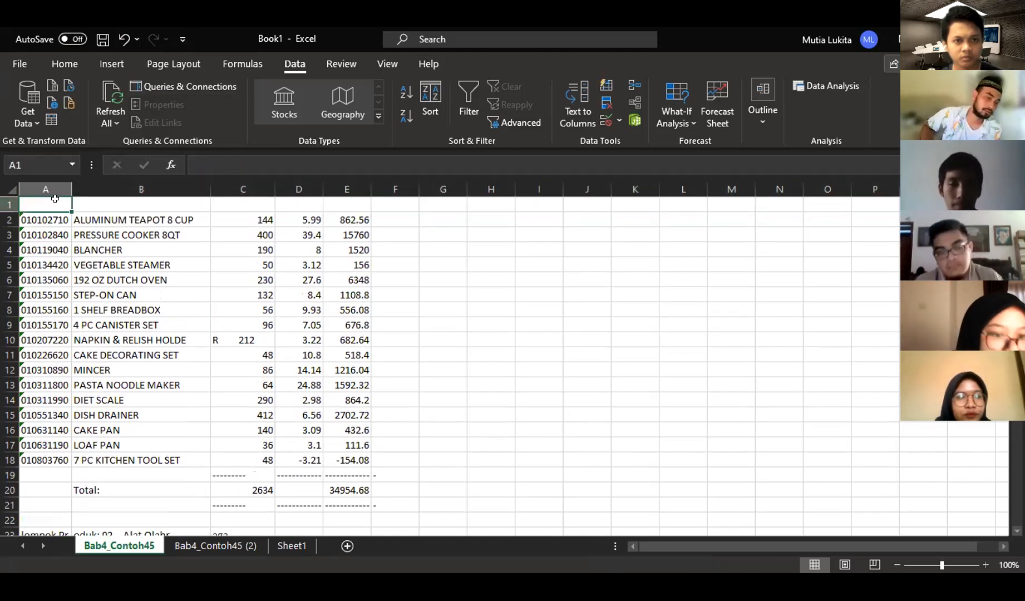
scroll(115, 519, "down", 6)
scroll(115, 519, "up", 6)
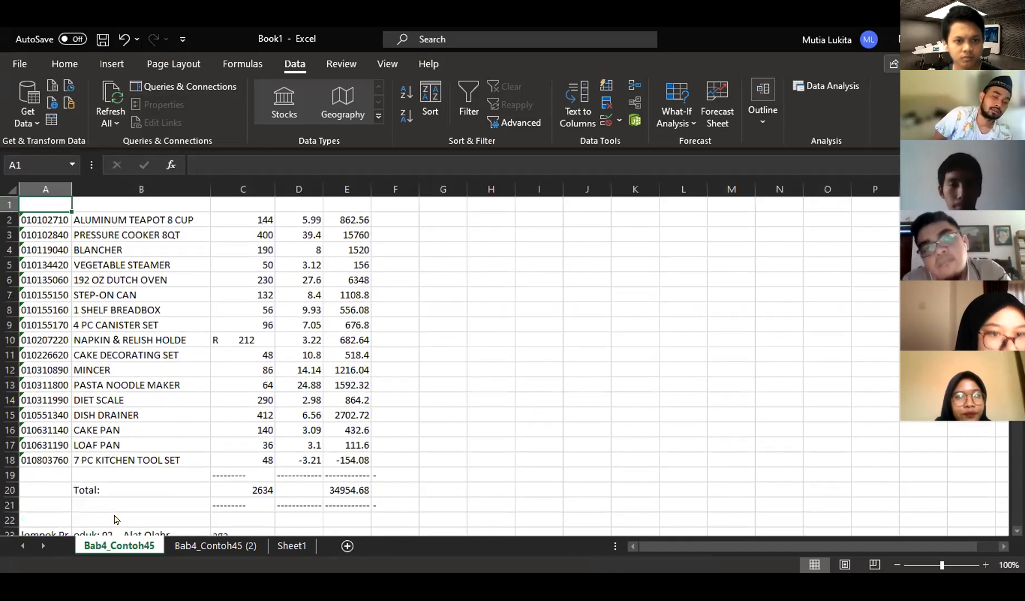
Enter the headers kd_produk in A1 and nama_produk in B1
left_click(124, 207)
key("Left")
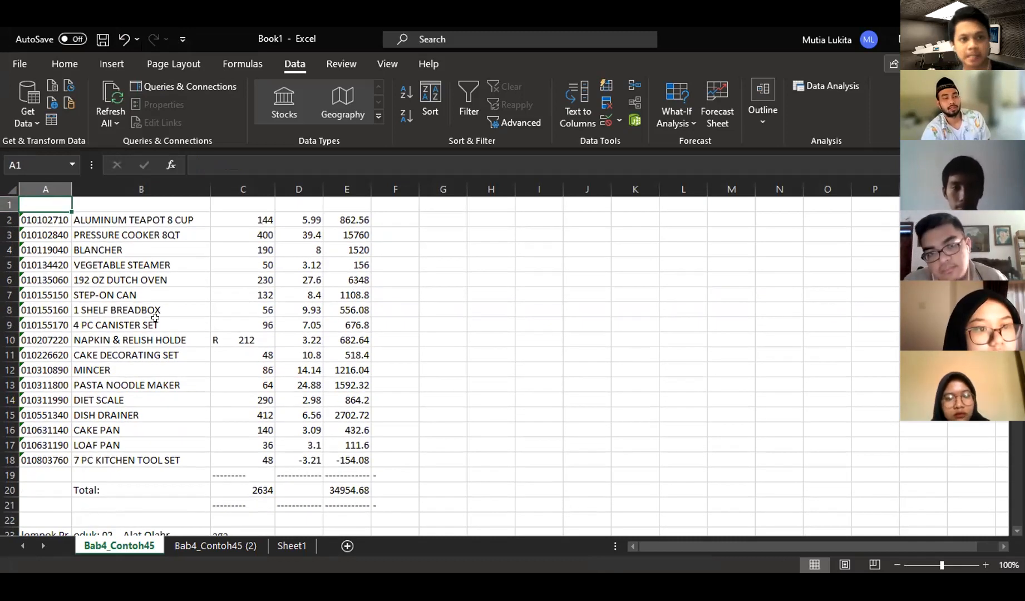
type("ko")
type("_produk")
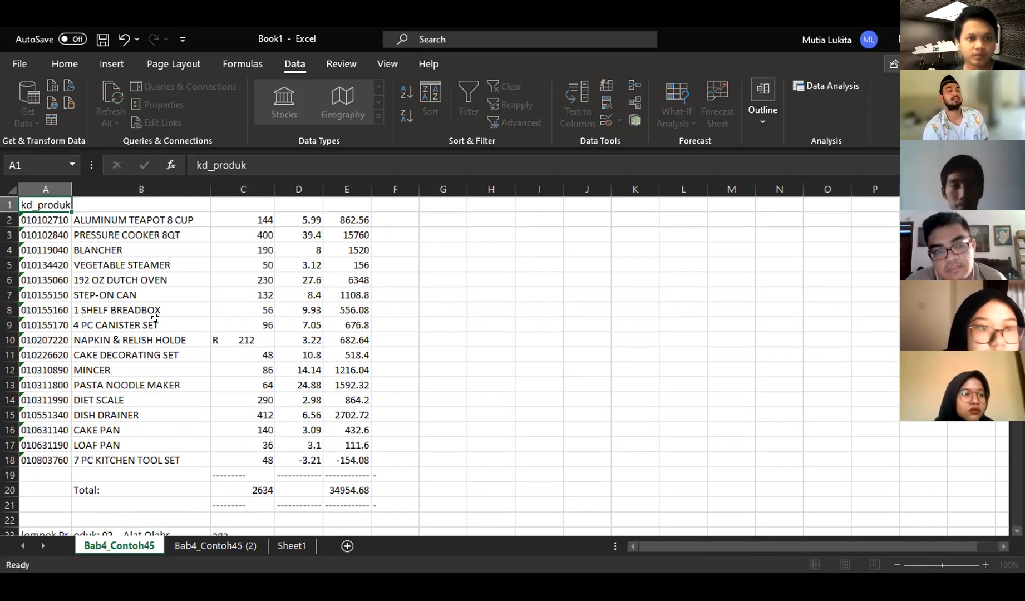
key("Tab")
type("nama_produk")
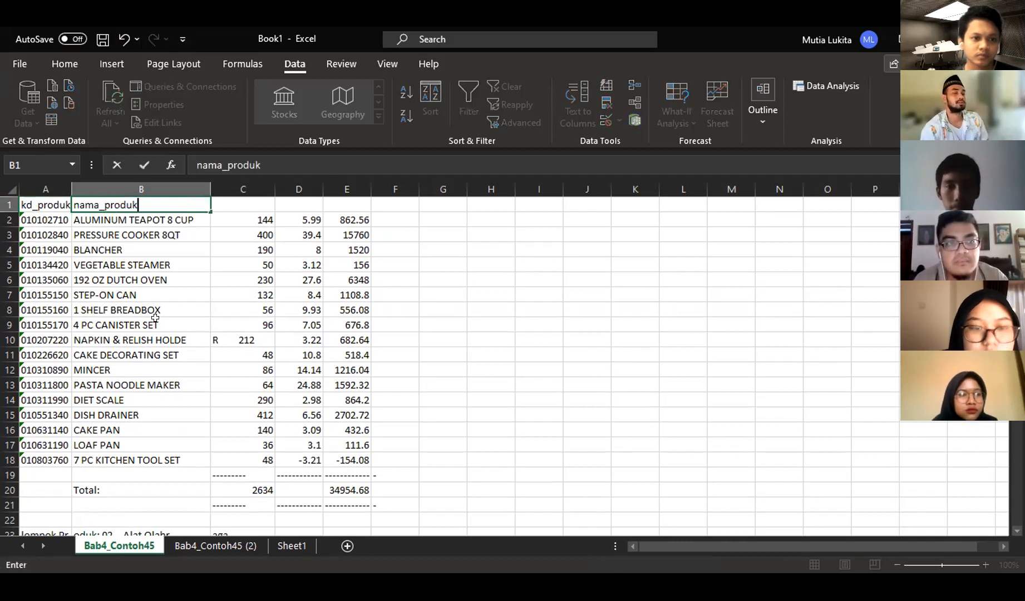
Enter the header quantity in C1 above the quantity values
key("Tab")
type("q")
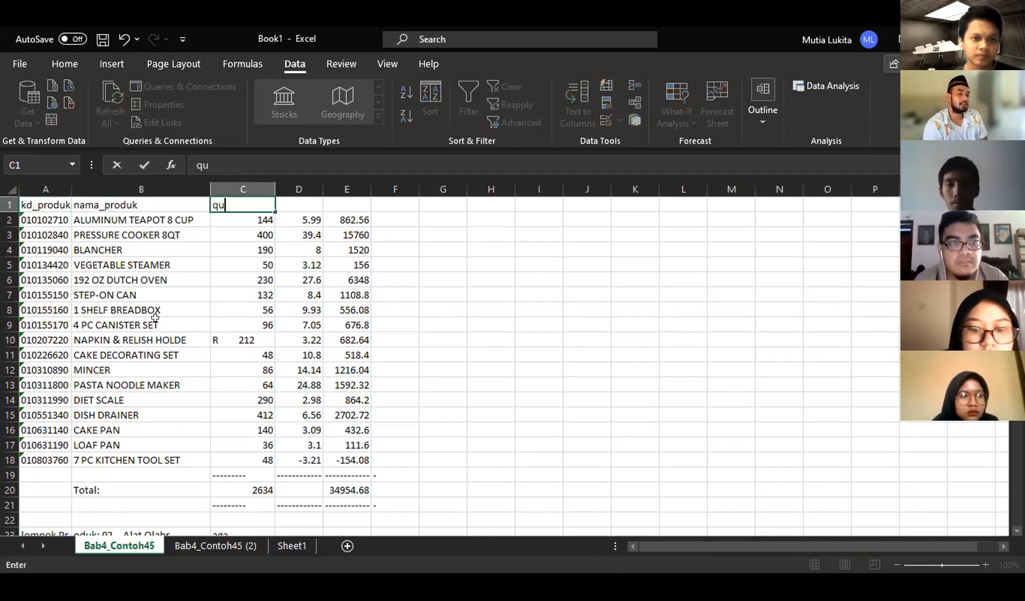
key("BackSpace")
type("ku")
key("BackSpace")
key("BackSpace")
type("quantity")
key("Tab")
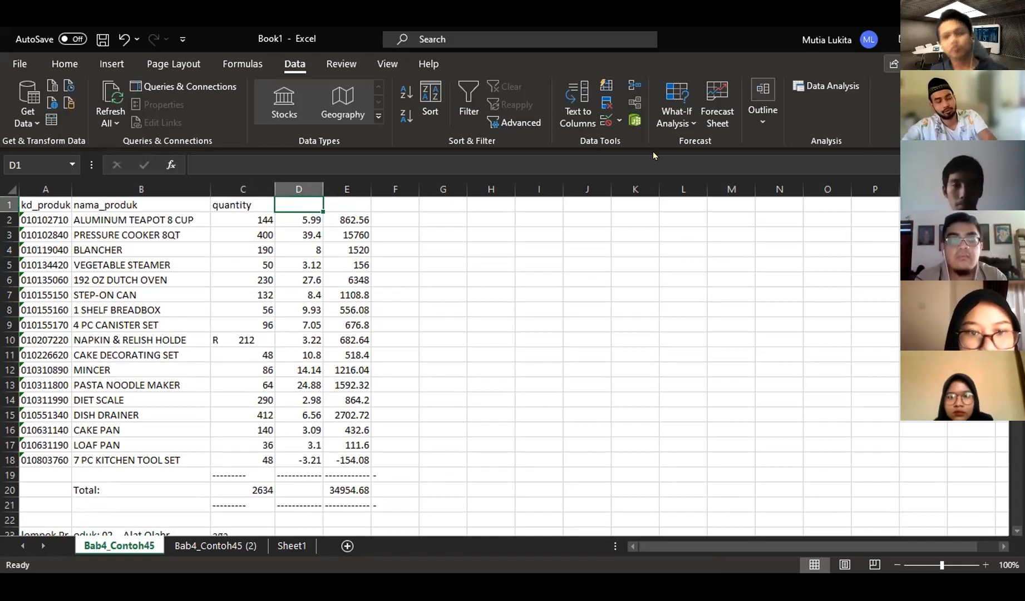
Enter the headers unit cost in D1 and total cost in E1
type("unit cost")
key("Tab")
type("total cost")
key("Return")
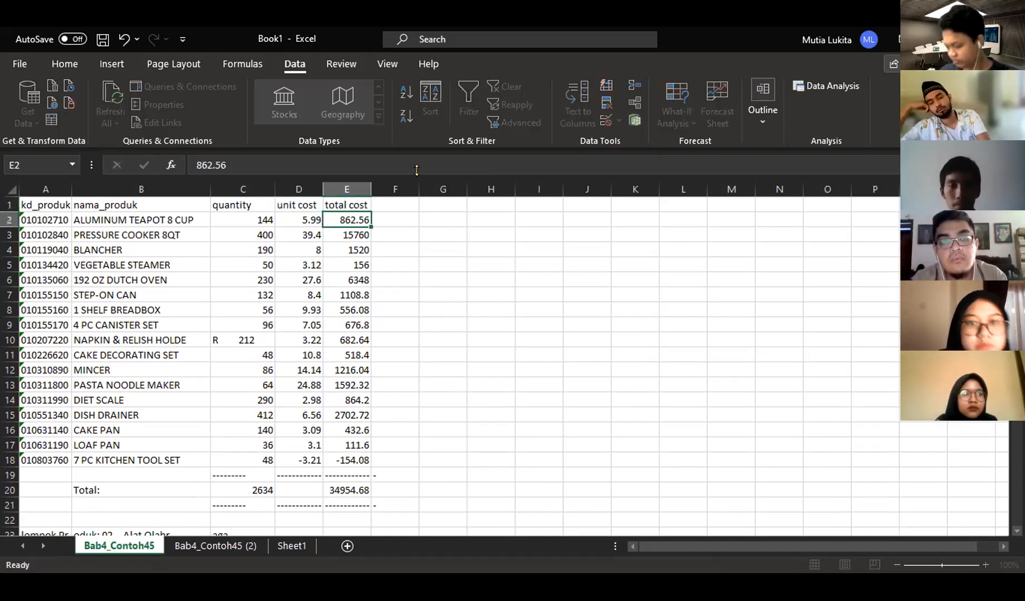
key("Up")
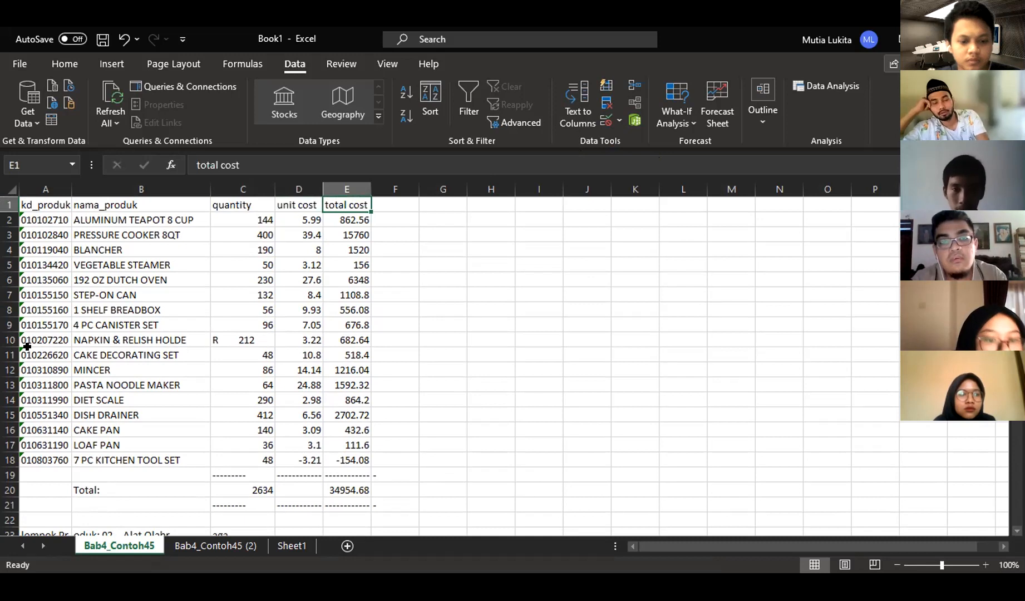
scroll(53, 405, "down", 1)
scroll(53, 405, "up", 1)
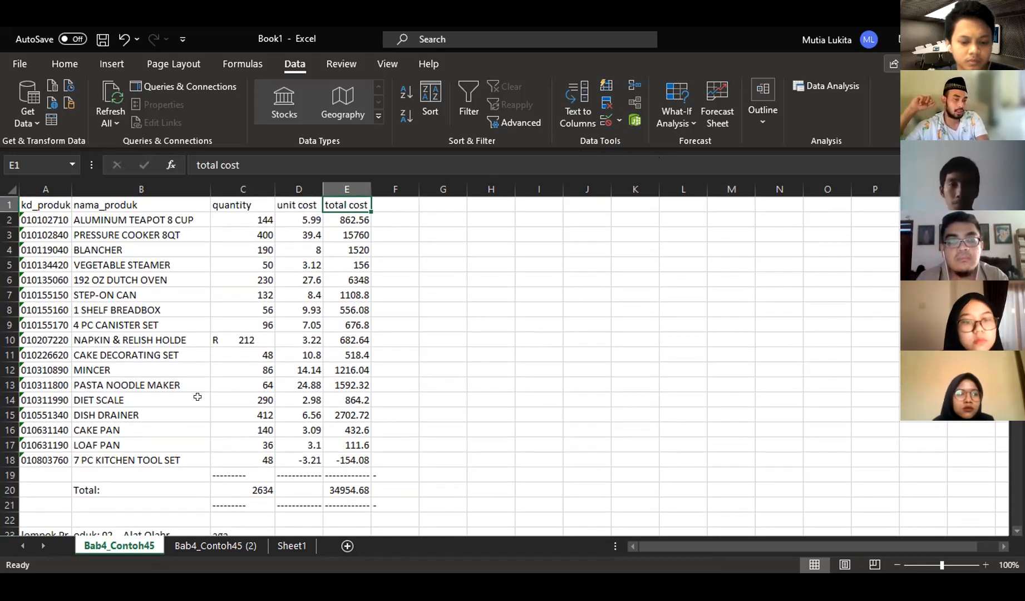
Add a filter to the kd_produk column and exclude its blank entries
left_click(40, 204)
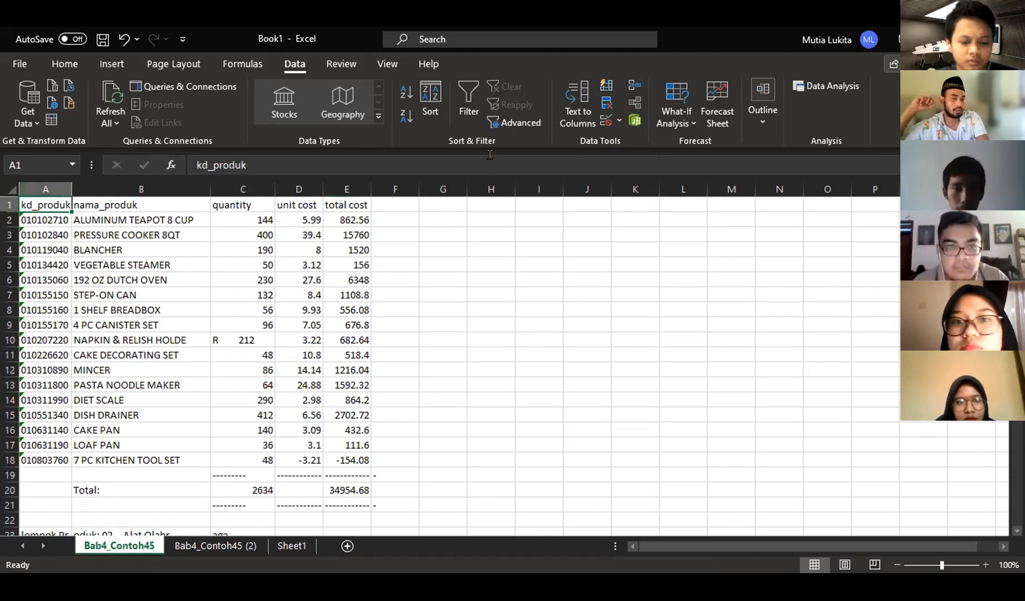
left_click(49, 189)
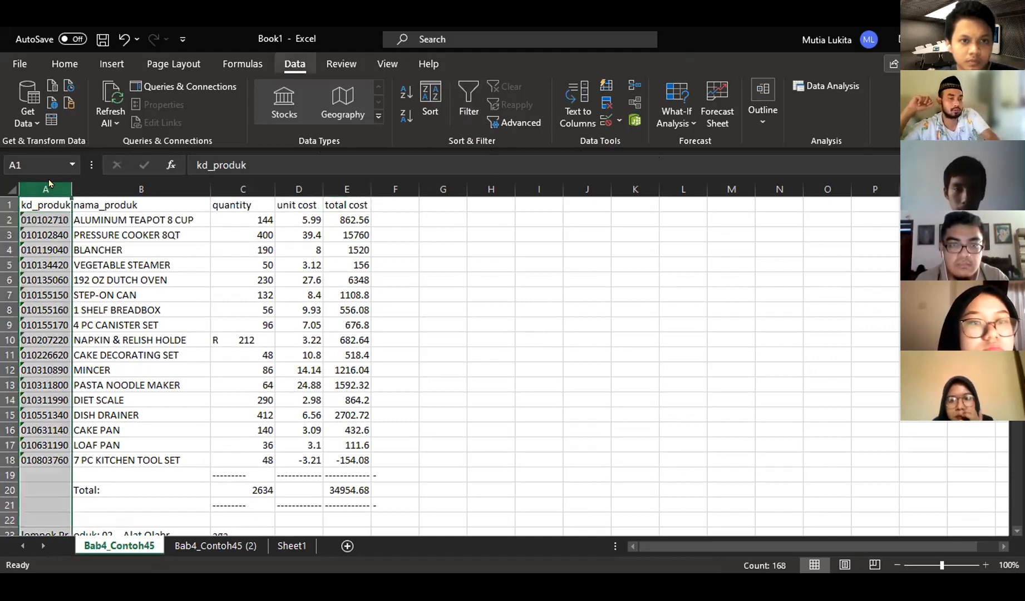
left_click(463, 110)
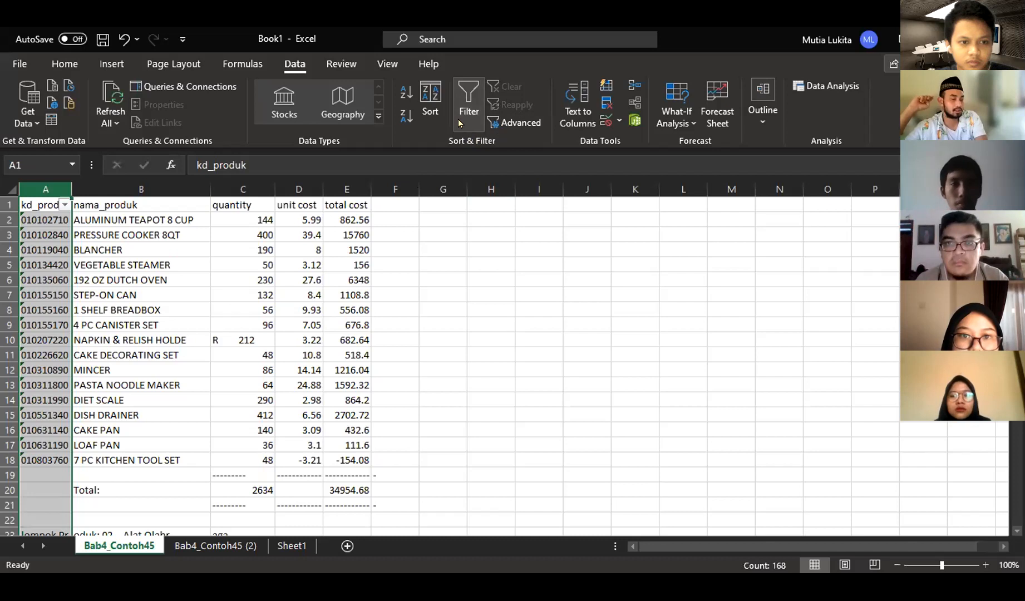
left_click(63, 206)
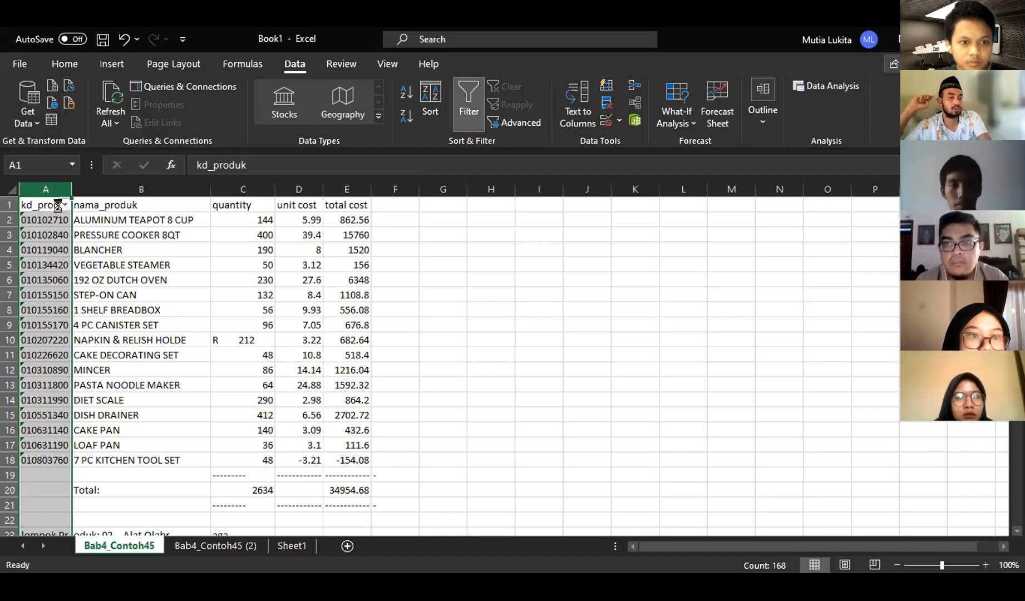
left_click_drag(187, 395, 188, 487)
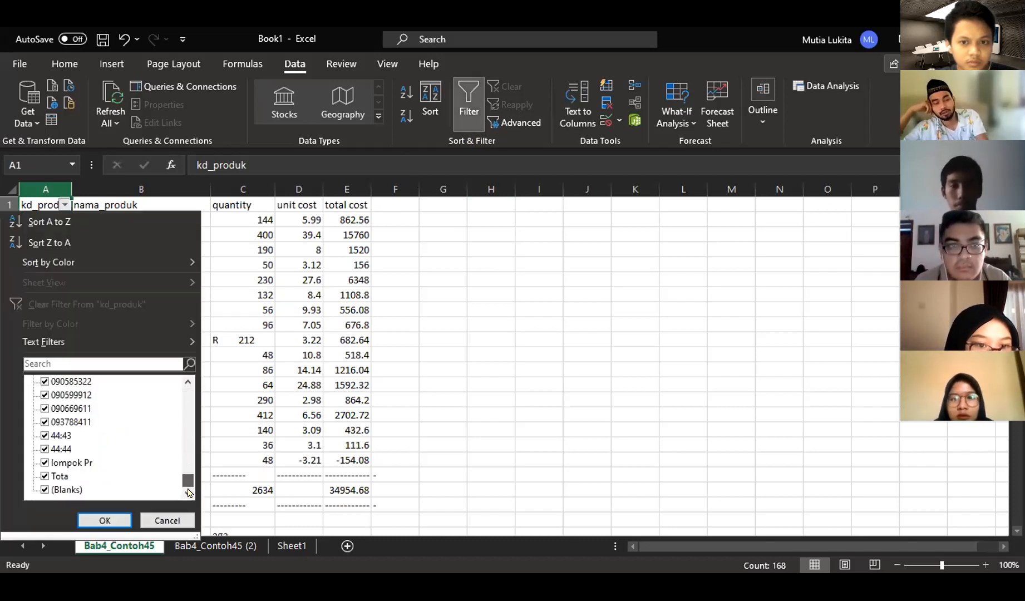
left_click(44, 490)
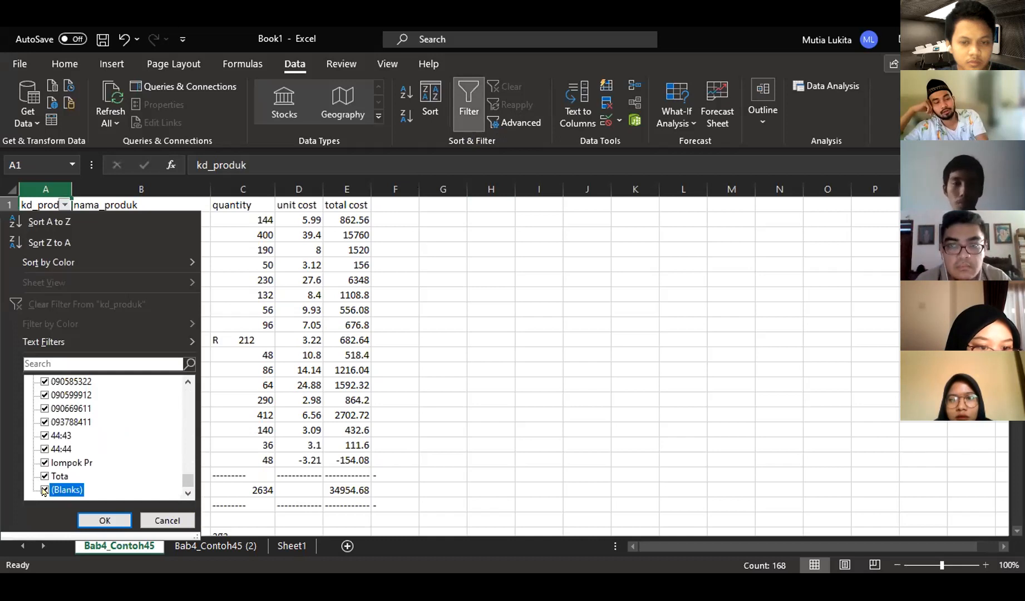
left_click(106, 520)
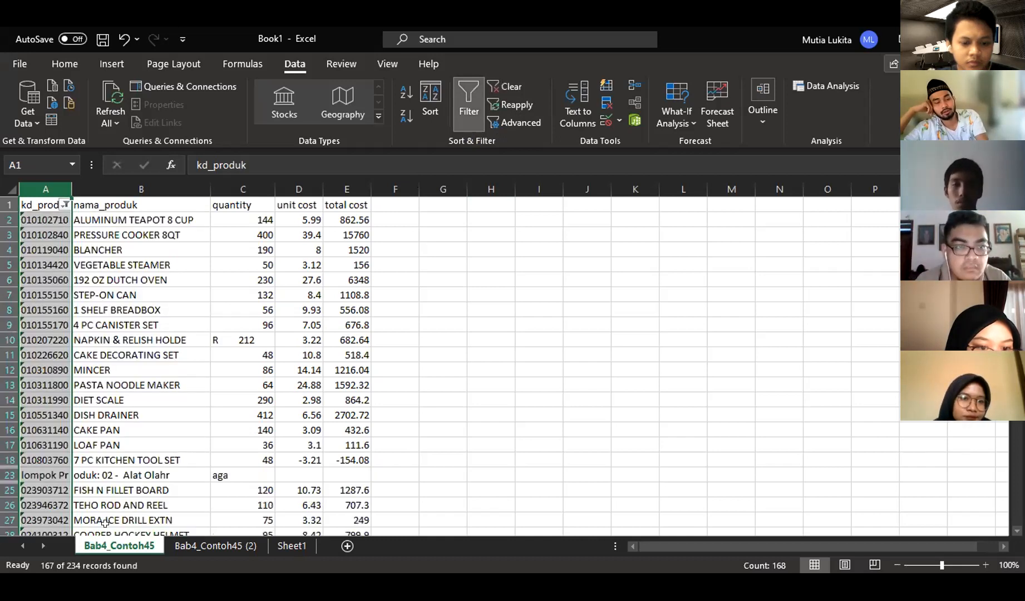
scroll(136, 475, "down", 2)
scroll(136, 475, "up", 2)
Insert a blank column before kd_produk and enter the header filter in A1
left_click(111, 230)
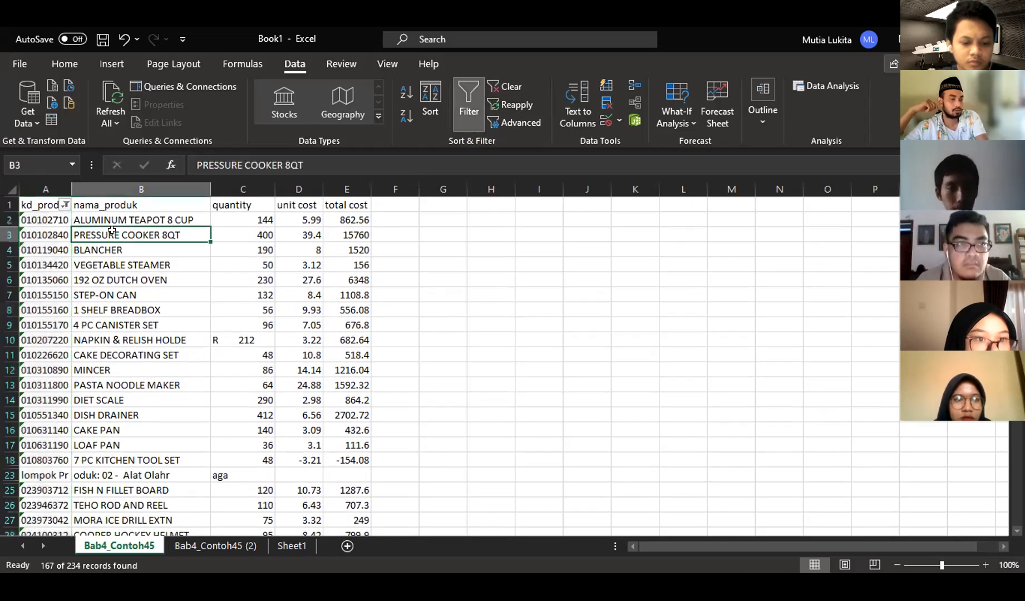
left_click(48, 181)
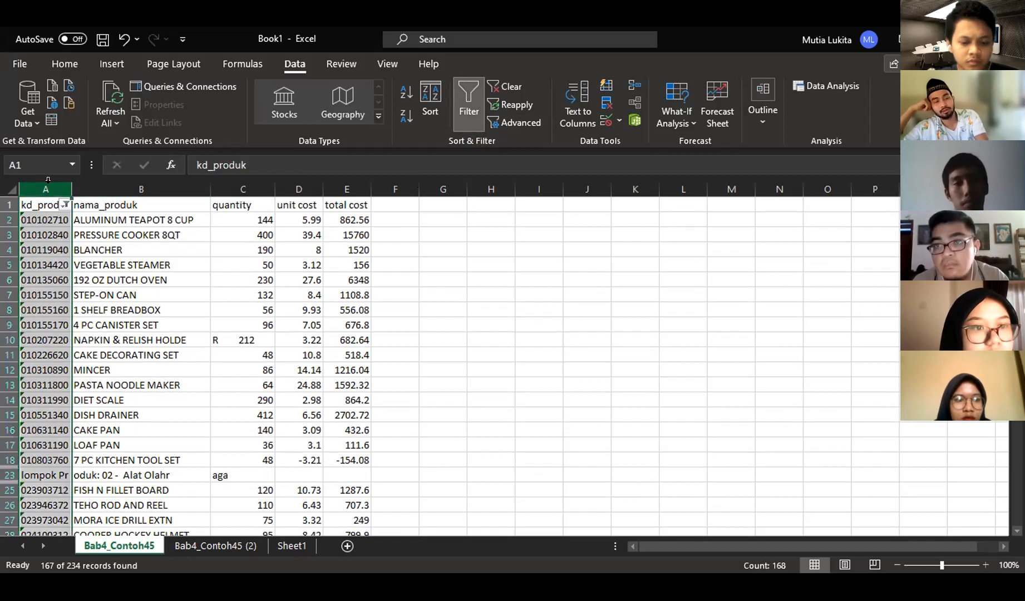
right_click(53, 188)
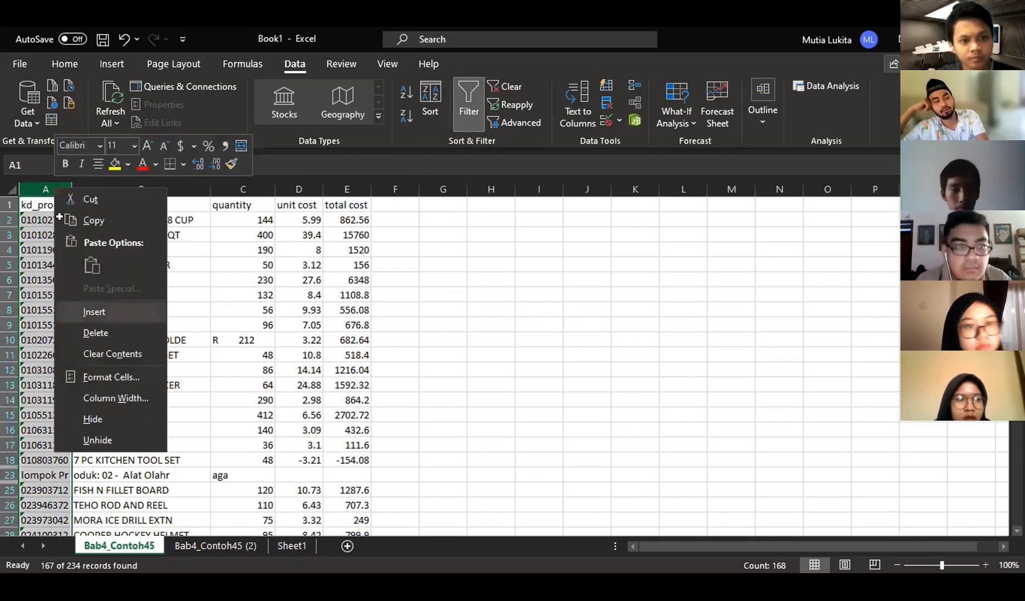
left_click(114, 312)
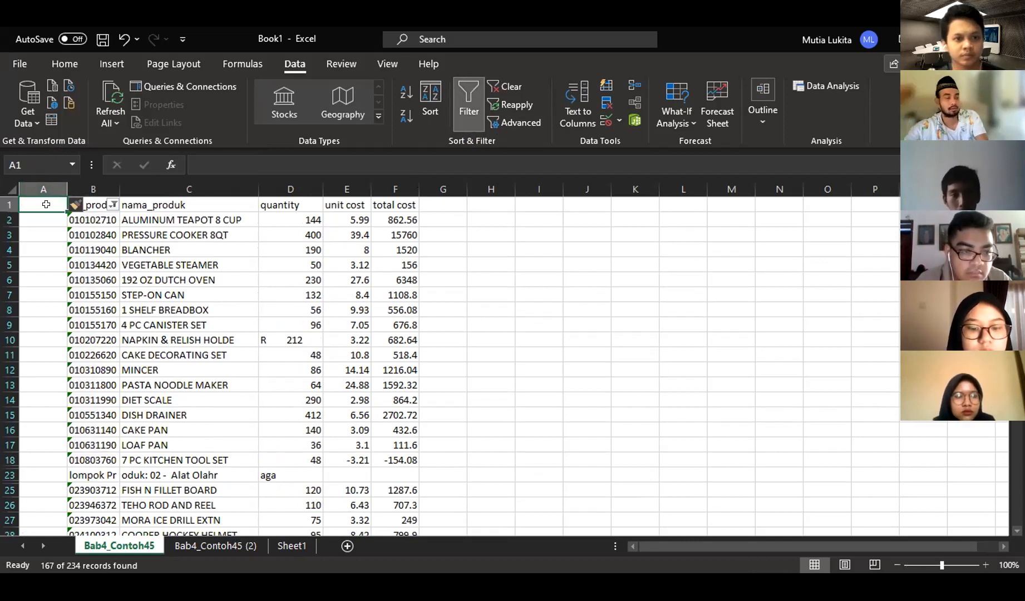
type("f")
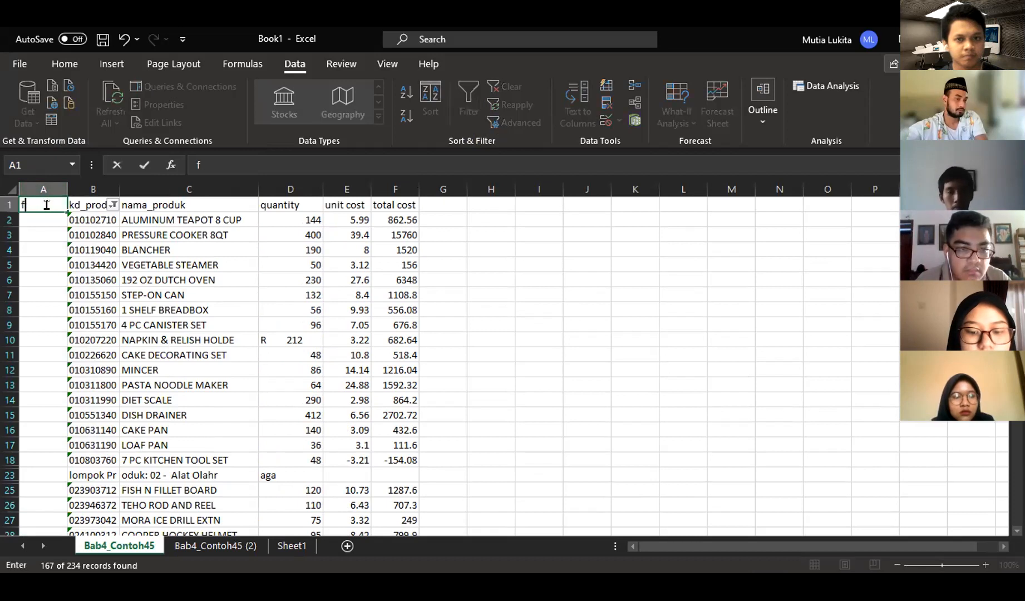
type("ilter")
key("Return")
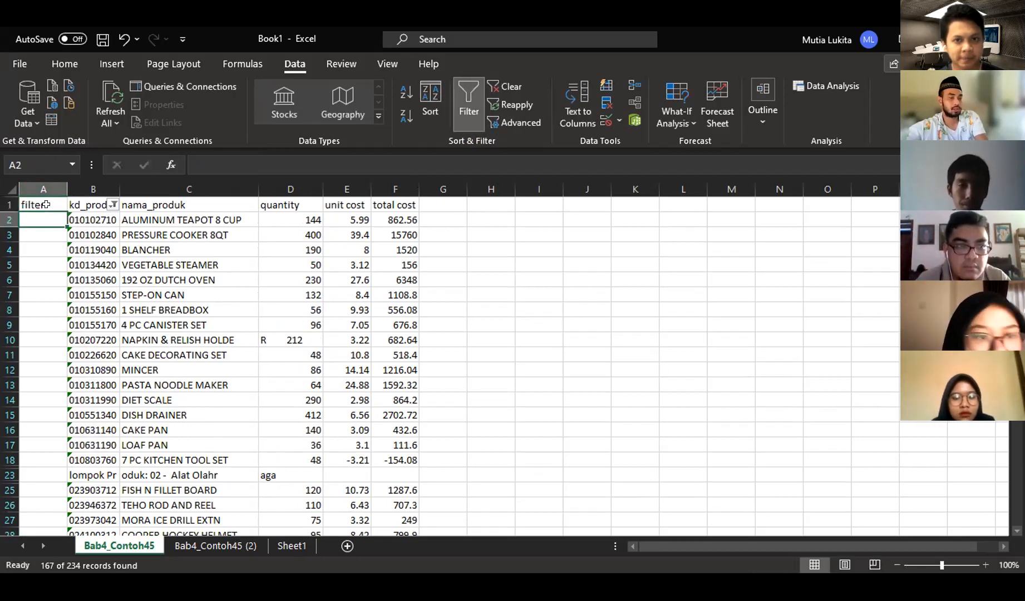
Enter the formula =LEFT(B:B,1)&LEN(B:B) in A2 to combine each product code's first character with its length
type("=")
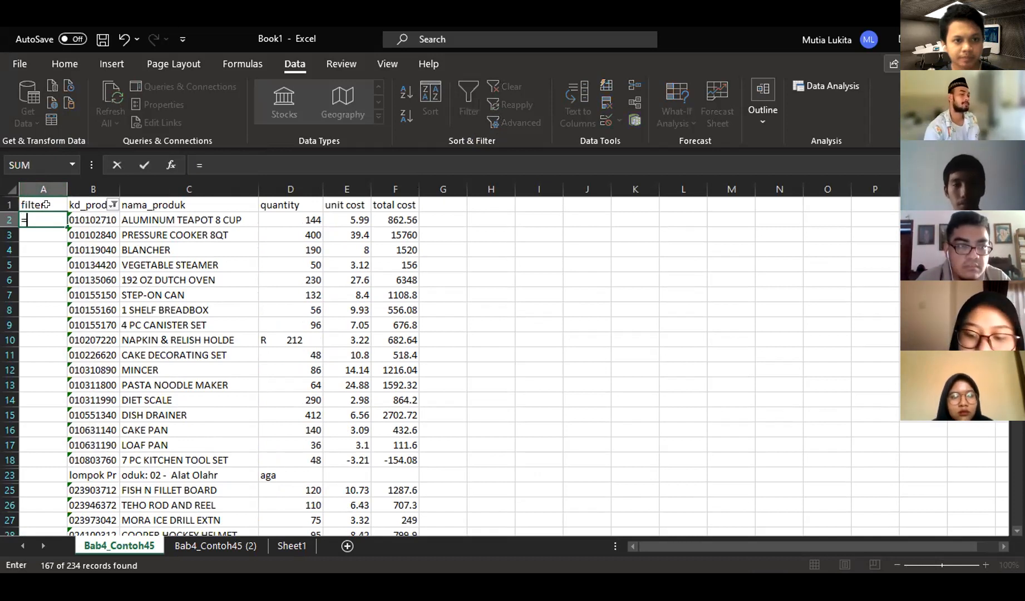
type("le")
key("Tab")
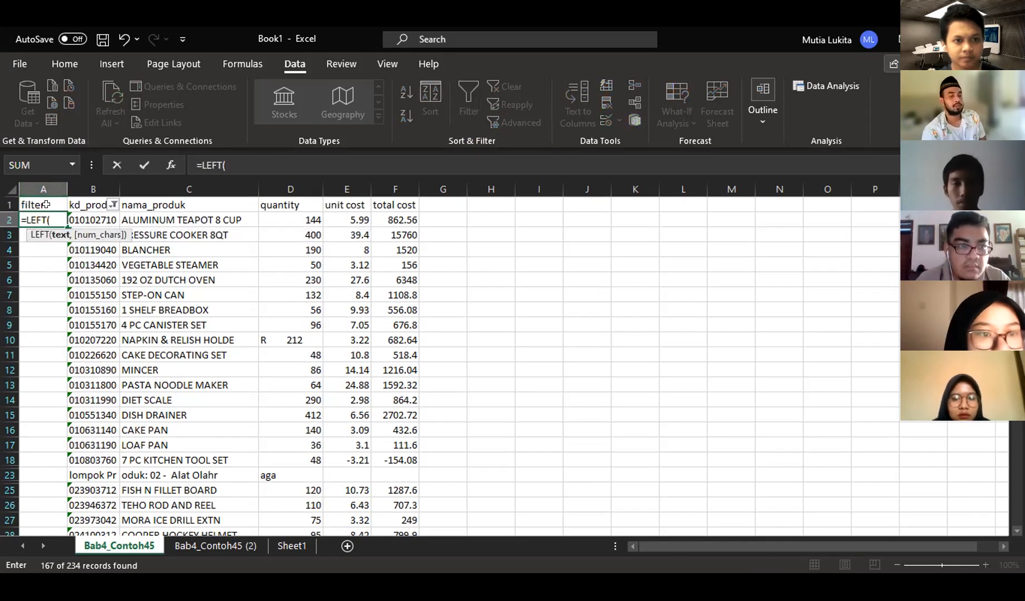
left_click(94, 189)
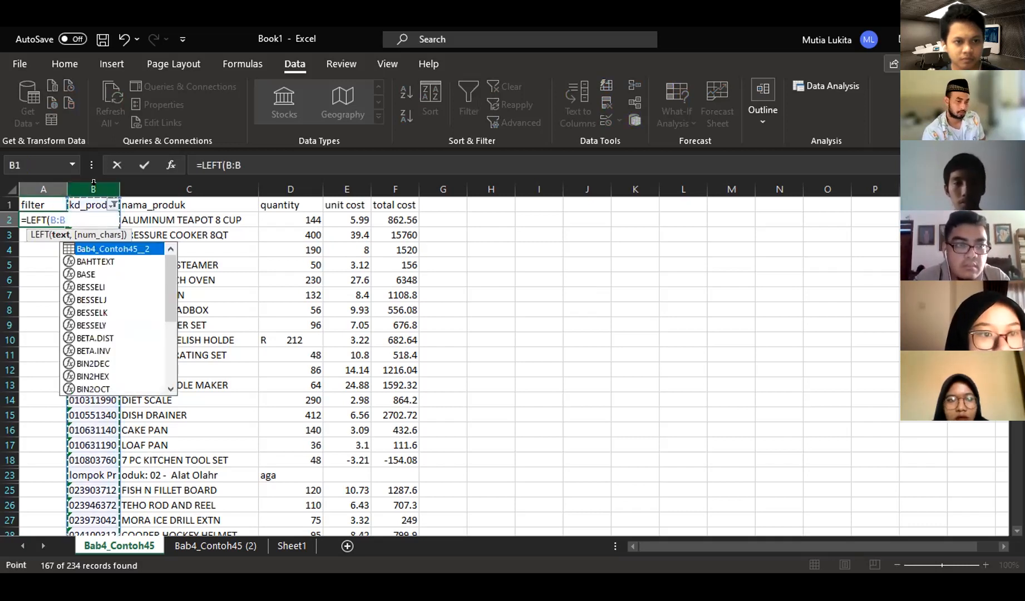
type(",")
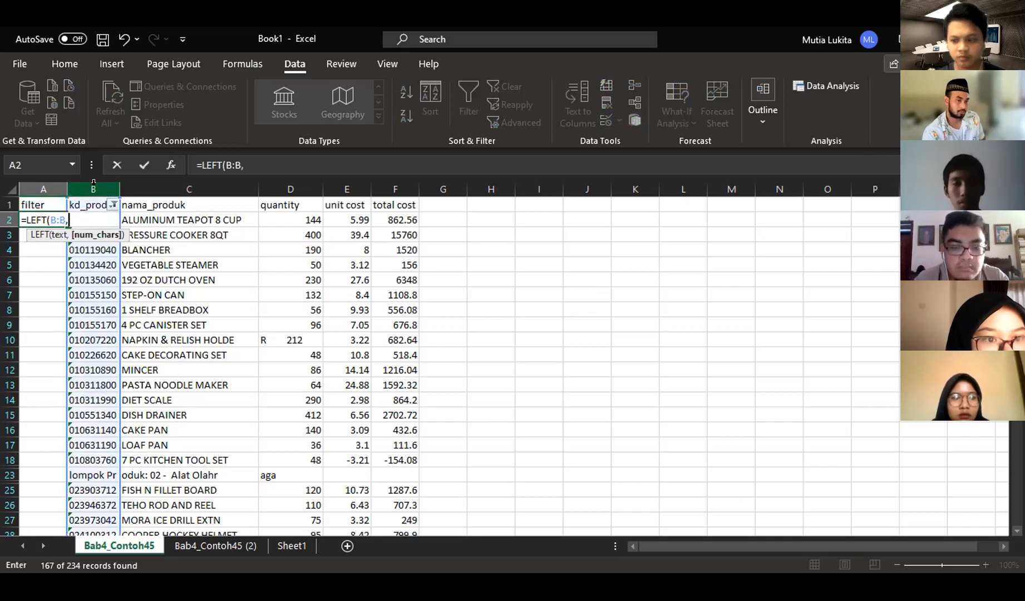
type("1")
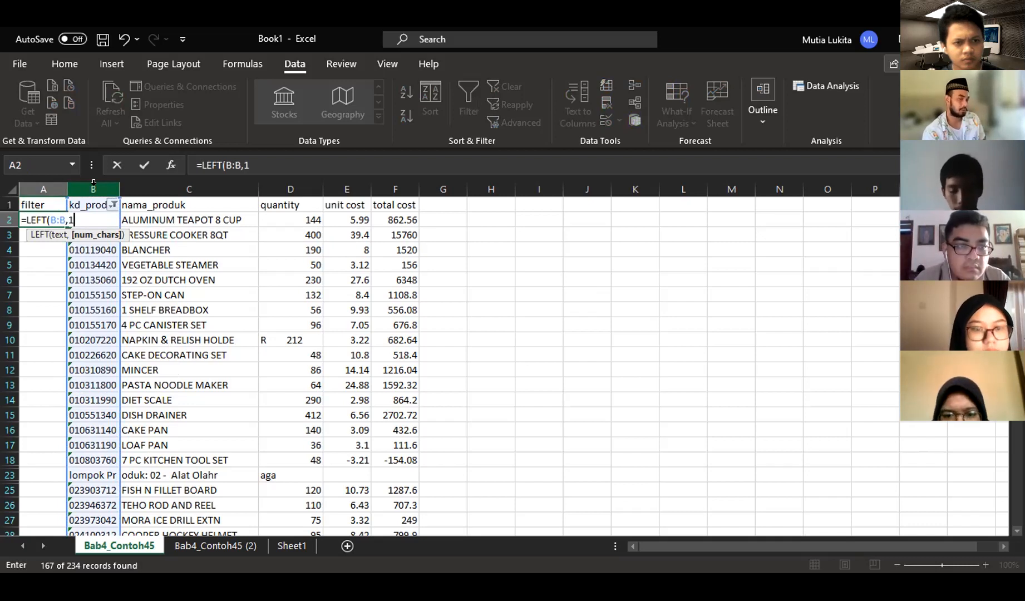
type(")")
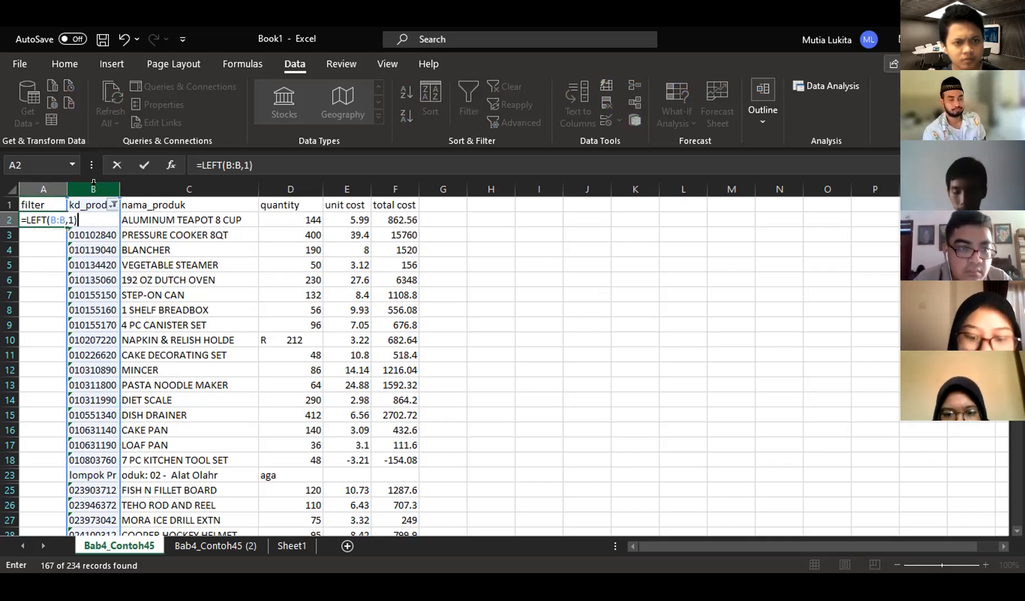
type("&")
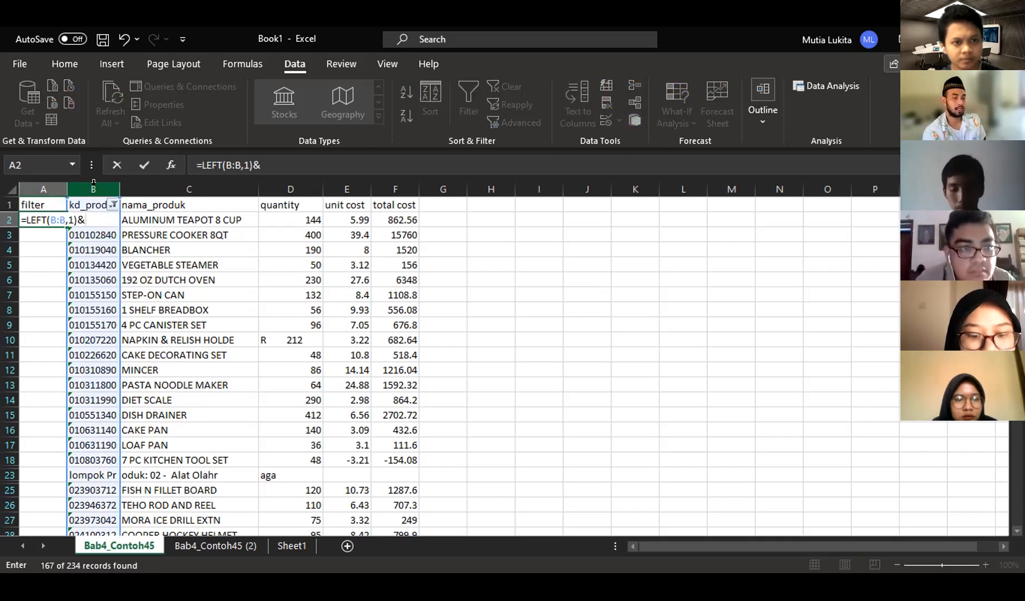
type("LEN(")
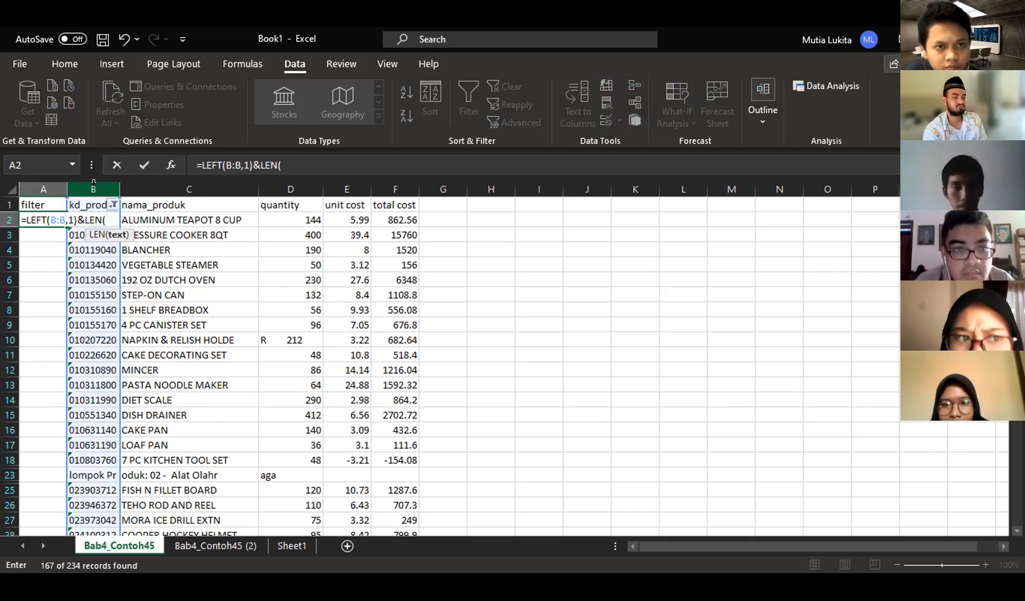
left_click(97, 189)
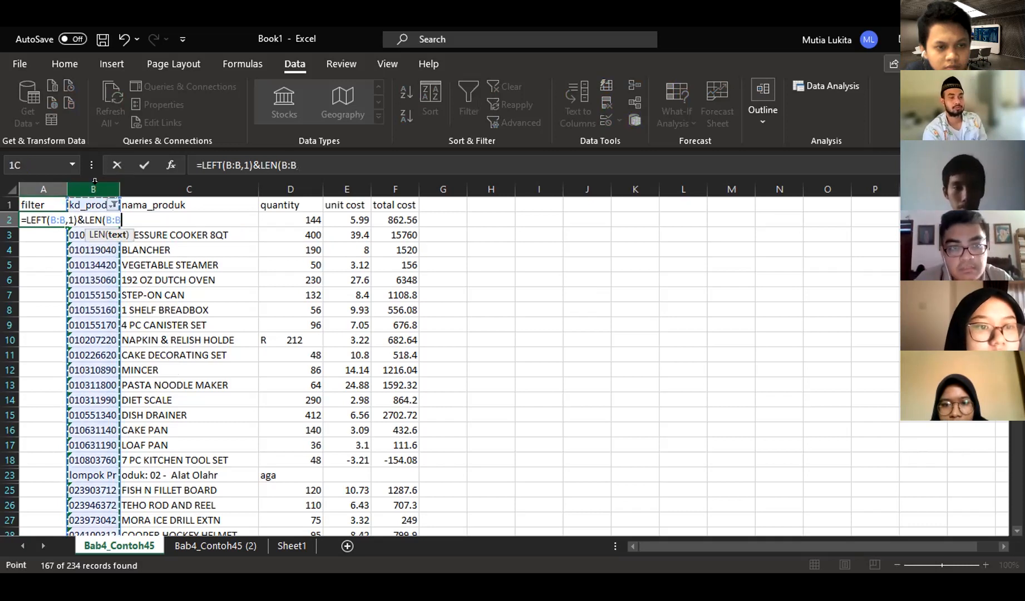
key("Return")
key("Escape")
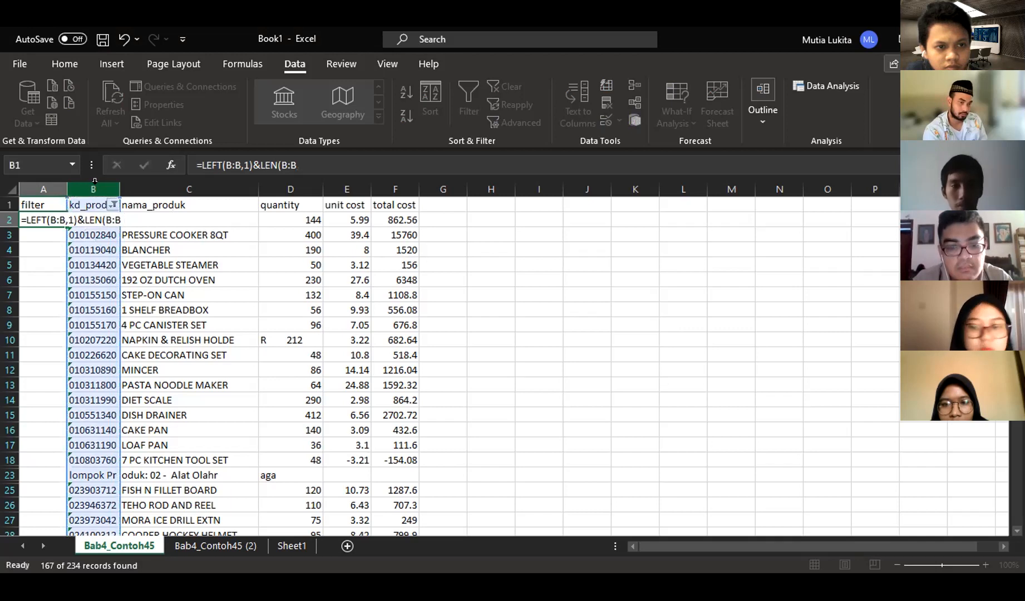
key("Return")
type(")")
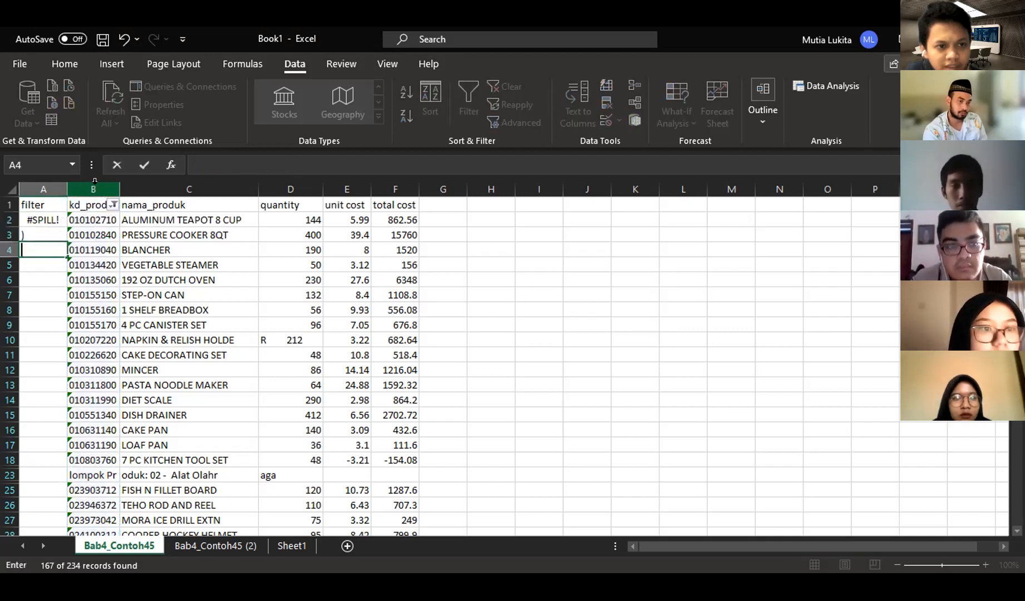
Clear the stray closing parenthesis from cell A3 under the filter formula
key("Up")
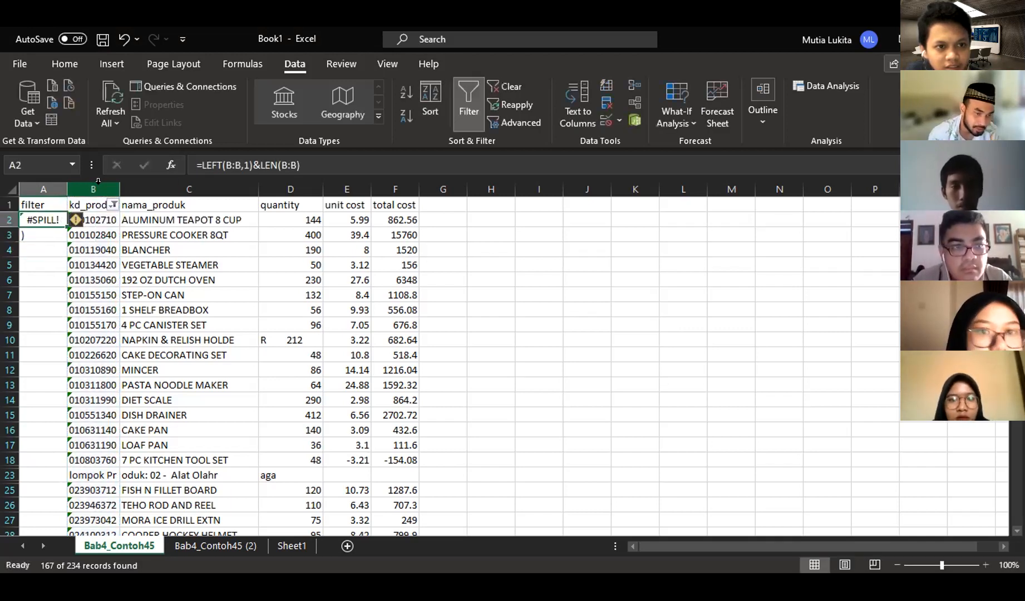
key("Down")
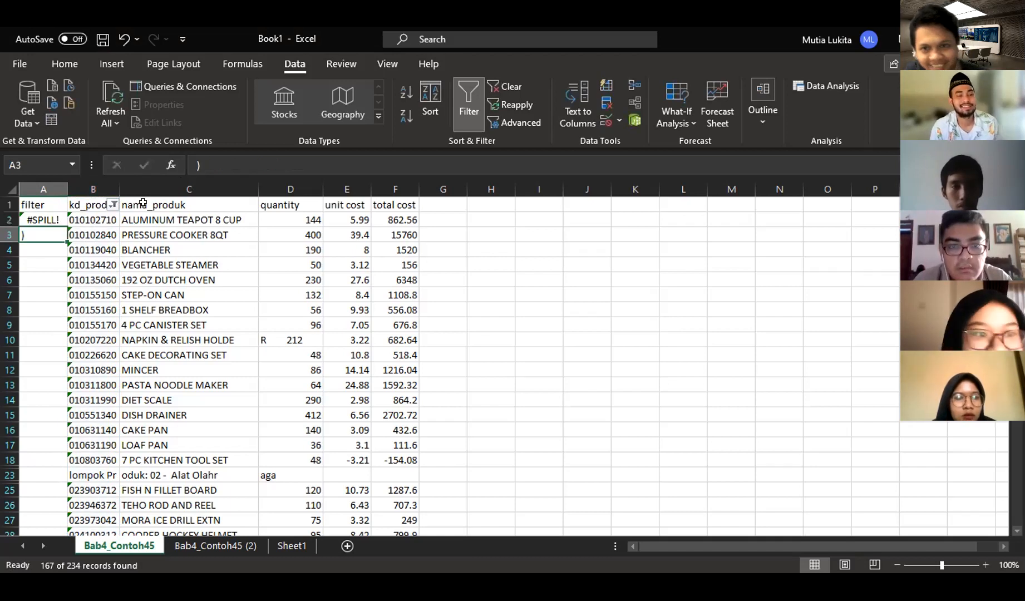
key("BackSpace")
key("Up")
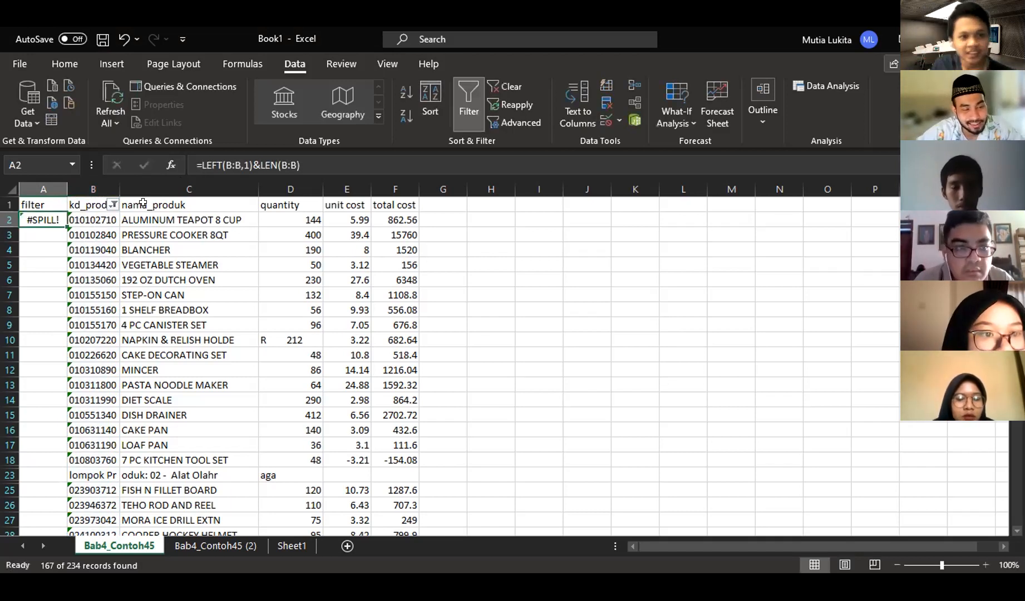
Try to change the LEN reference in the A2 formula to the single cell B2
left_click(312, 158)
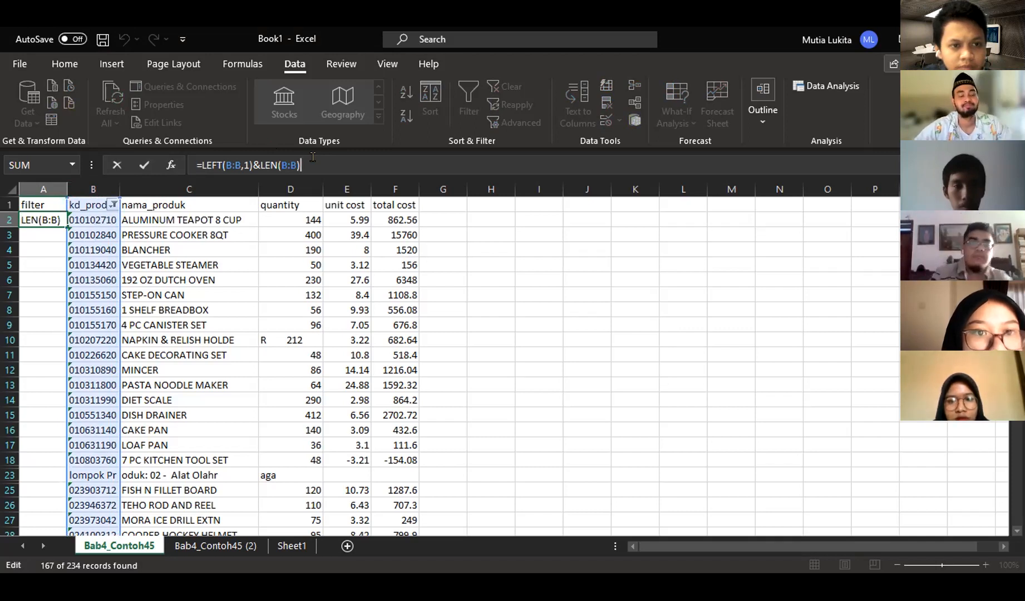
key("BackSpace")
key("BackSpace")
key("BackSpace")
key("BackSpace")
left_click(77, 218)
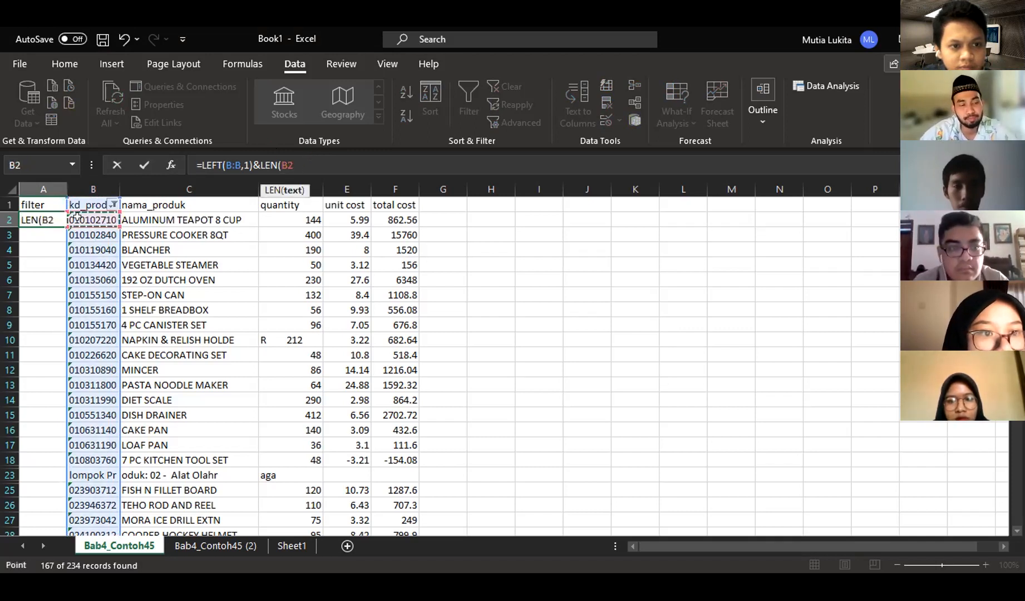
type(")")
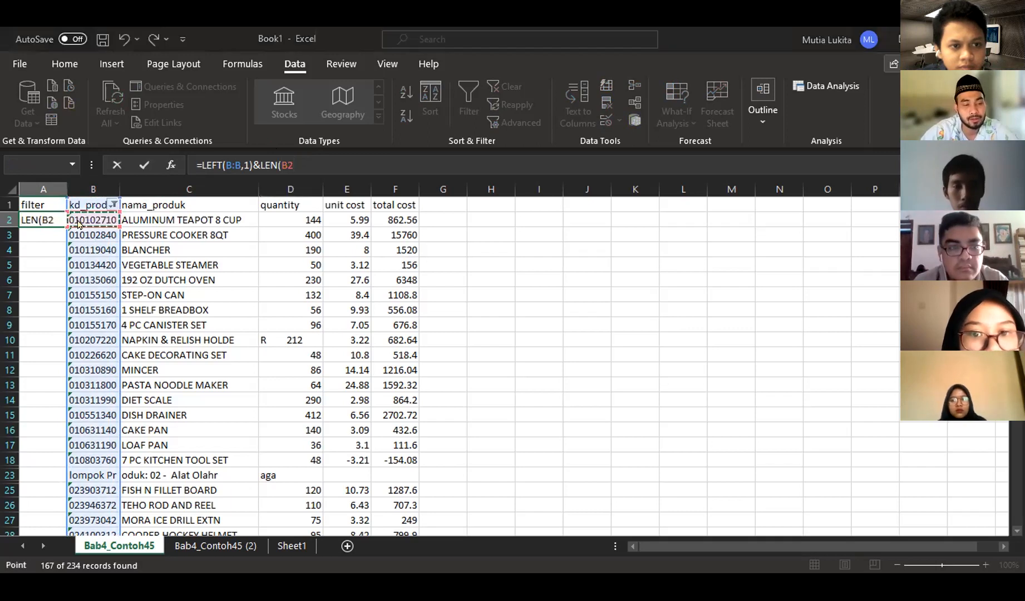
key("Return")
key("Up")
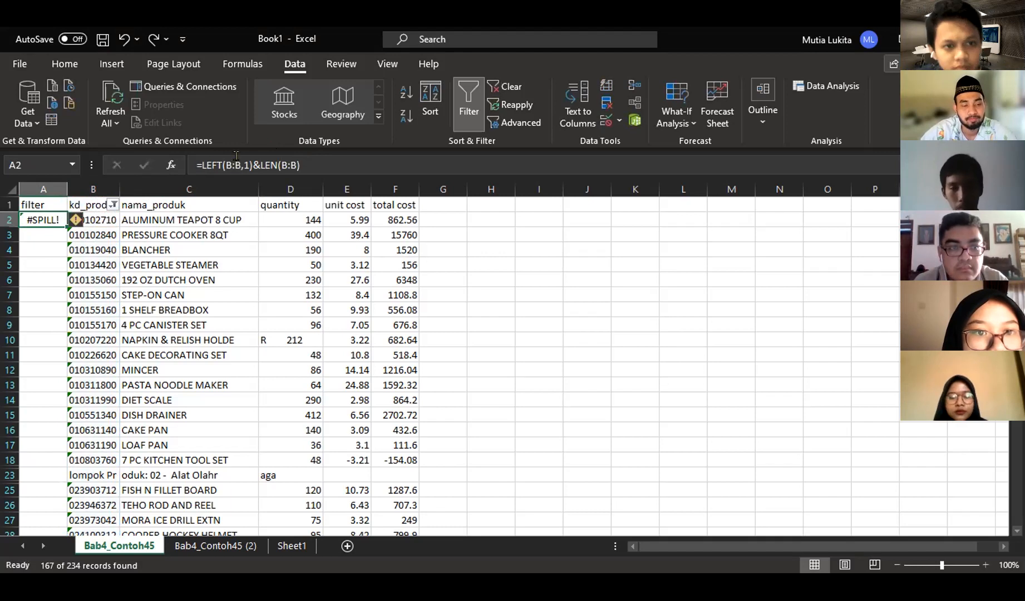
Change the A2 formula to =LEFT(B2,1)&LEN(B2) and fill it down the filter column
key("F2")
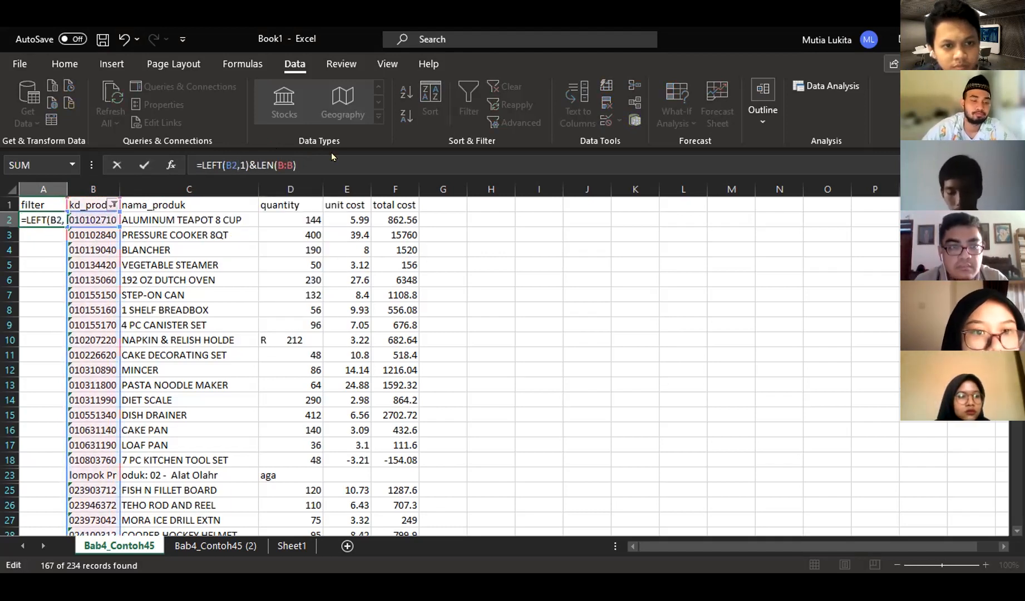
key("Return")
key("Up")
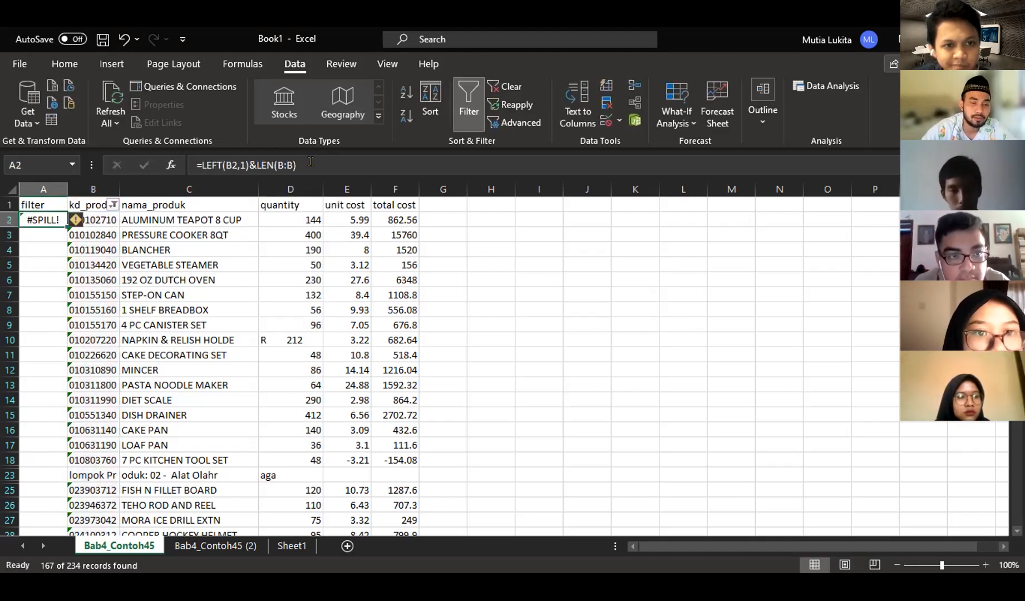
left_click(311, 161)
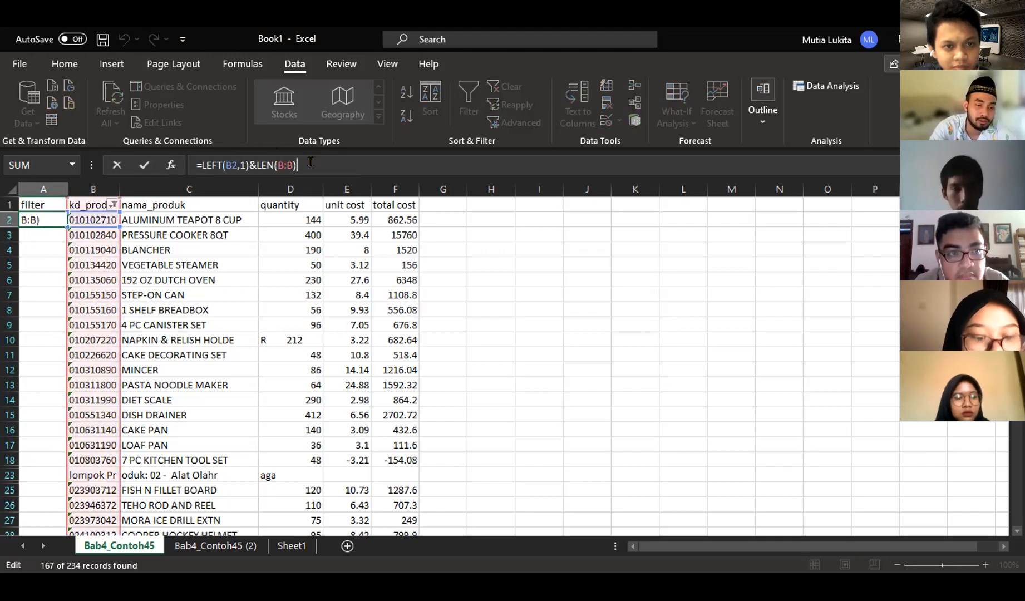
key("Return")
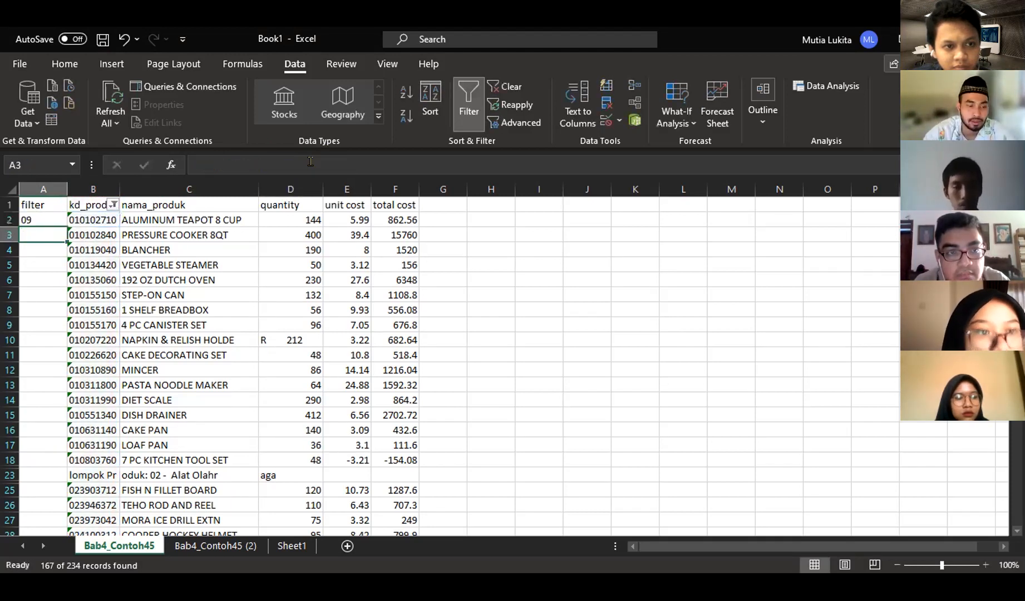
key("Up")
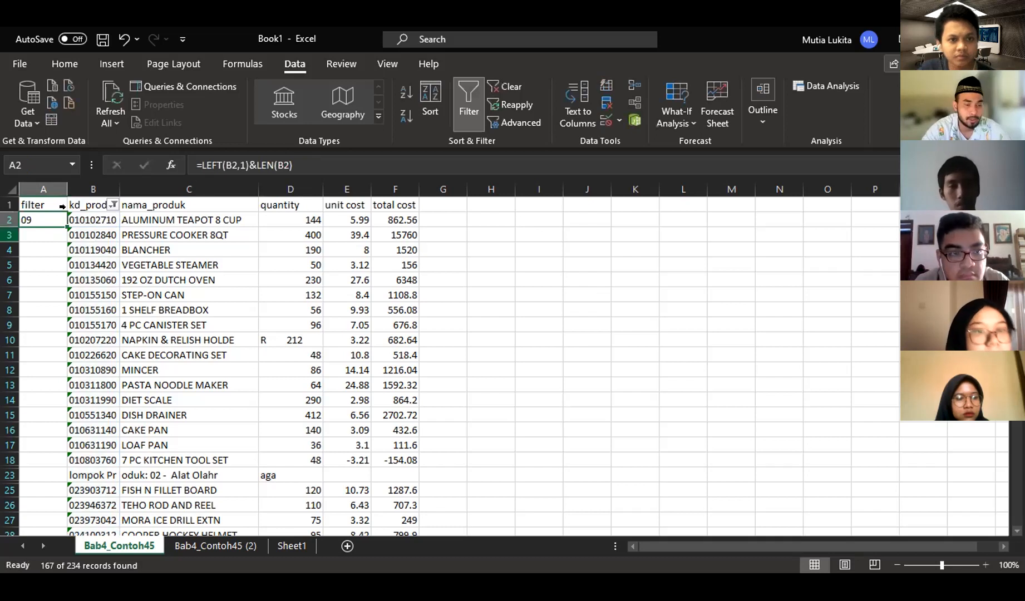
double_click(67, 227)
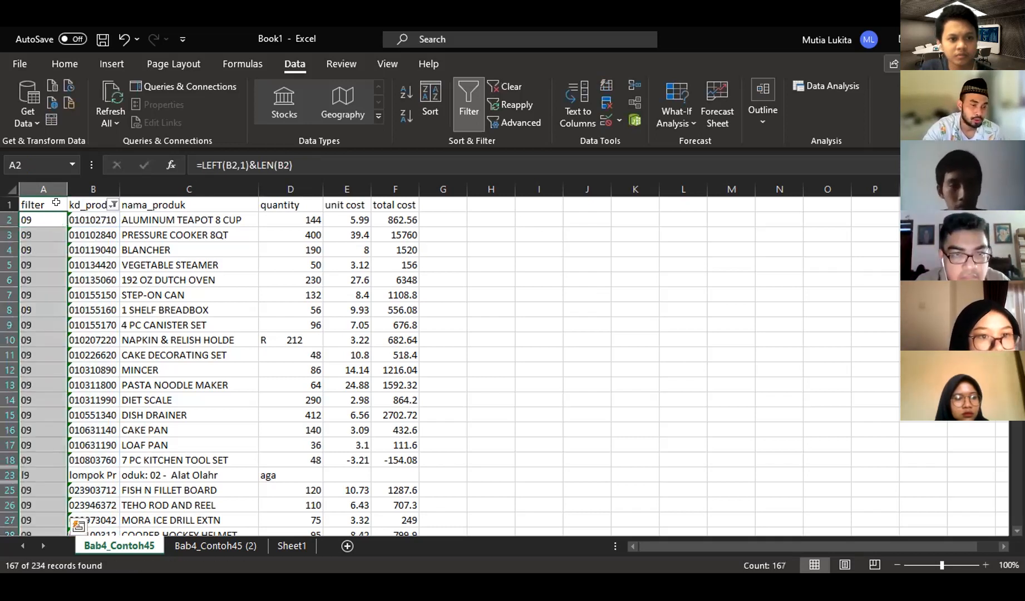
left_click(57, 205)
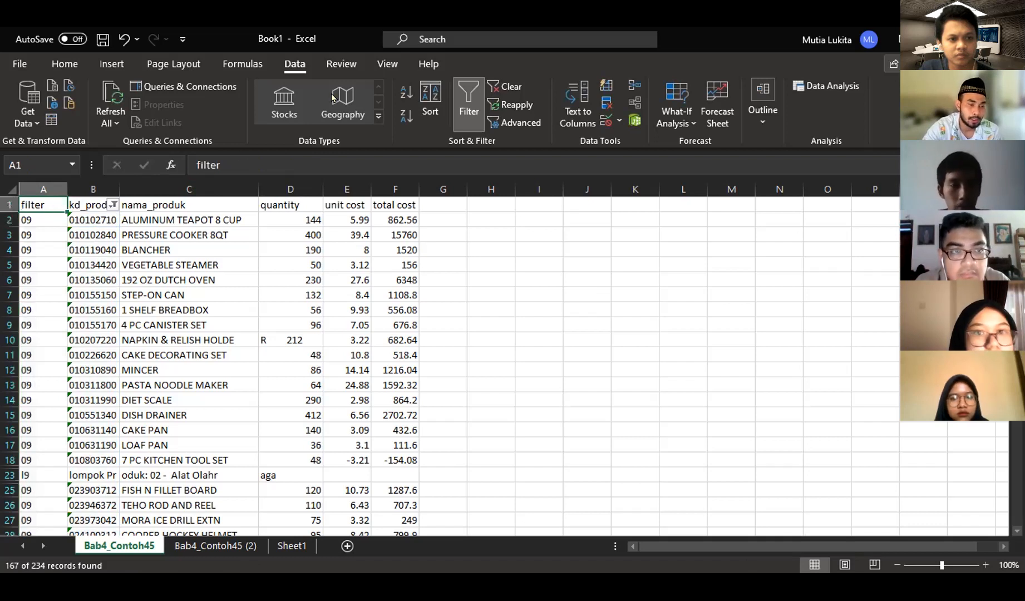
left_click(461, 108)
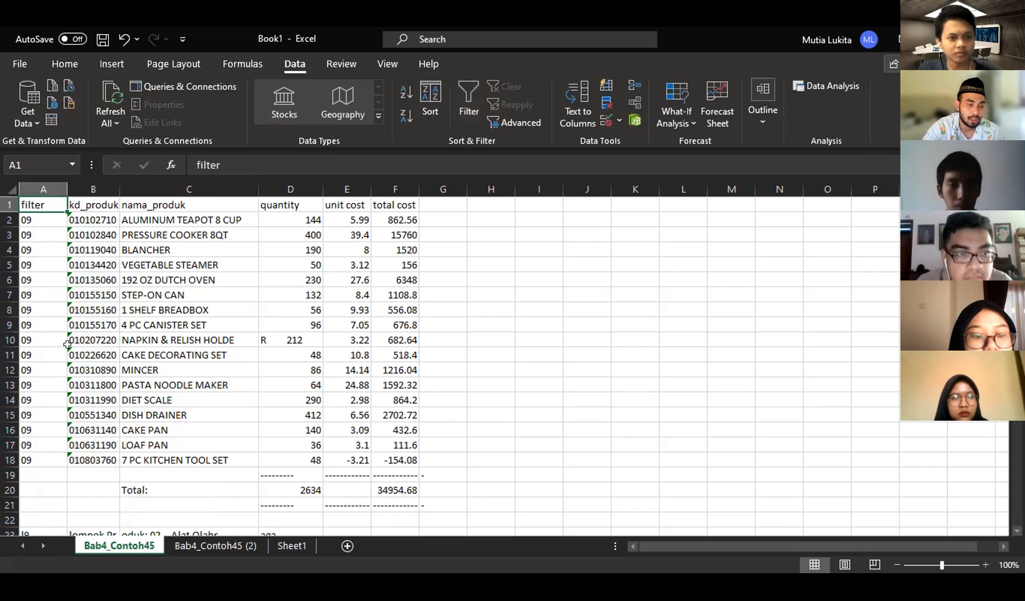
key("ctrl+shift+l")
Remove the existing filter on the kd_produk column to show all rows again
left_click(33, 189)
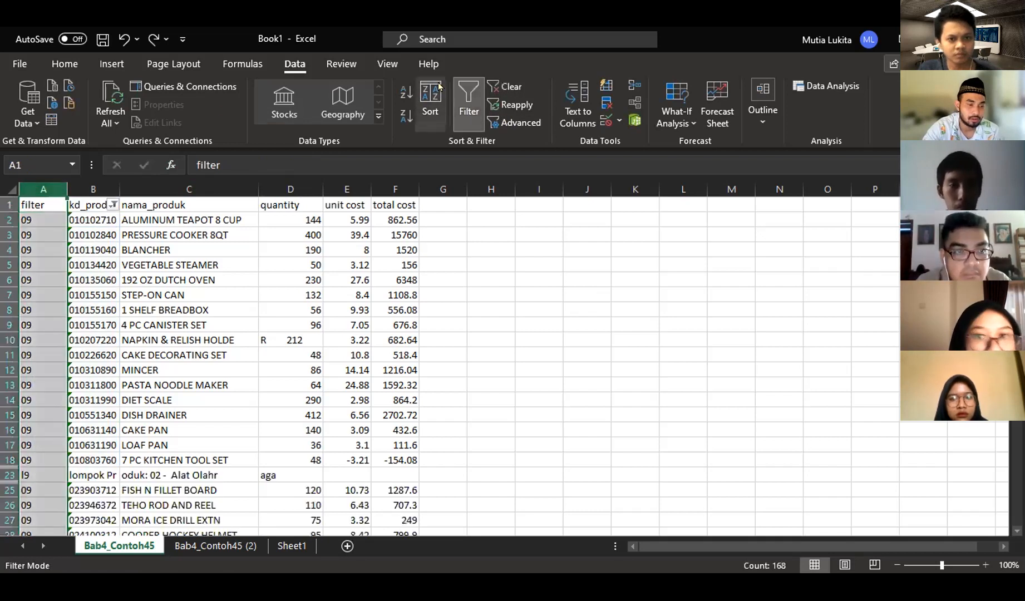
left_click(461, 96)
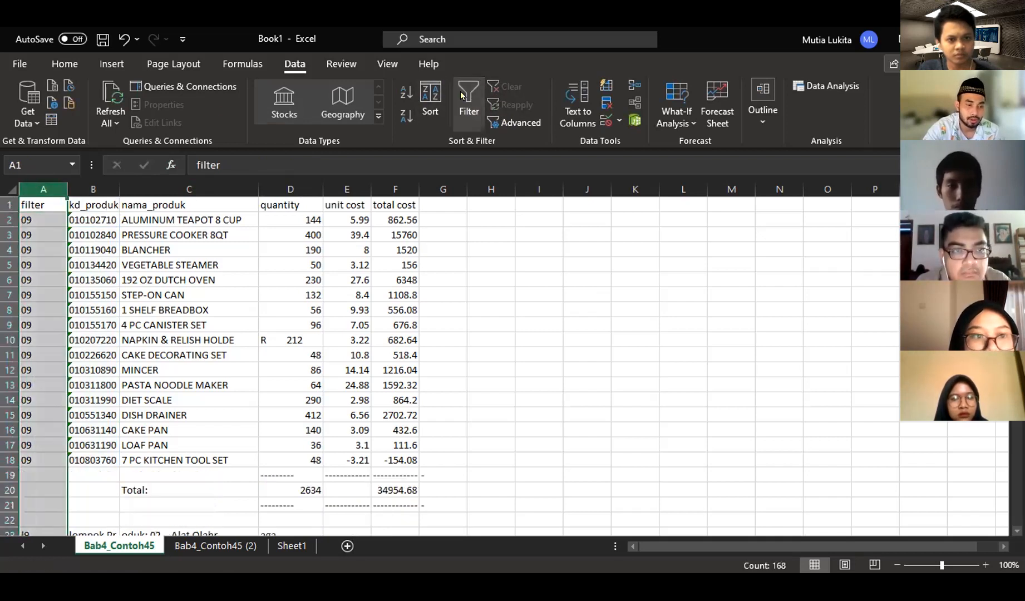
left_click(92, 295)
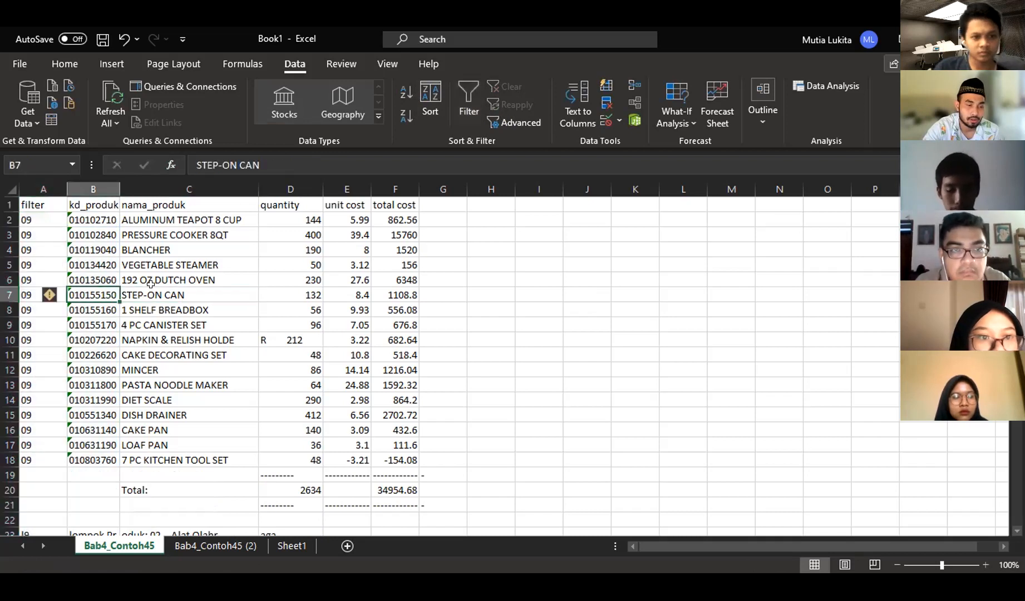
Replace the AutoFilter on the kd_produk column with one on the filter column in column A
key("Left")
key("ctrl+z")
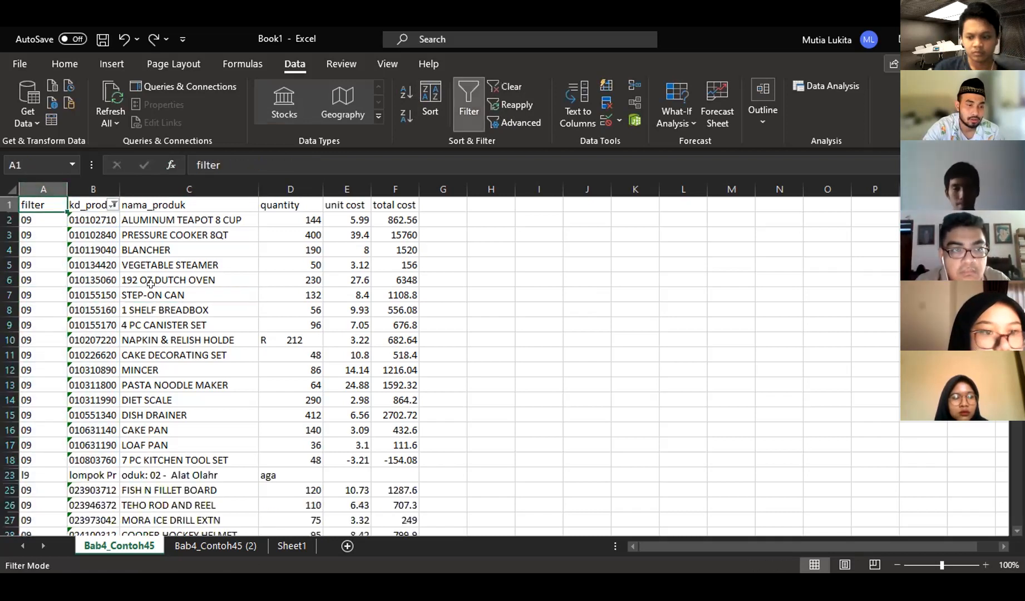
left_click(28, 188)
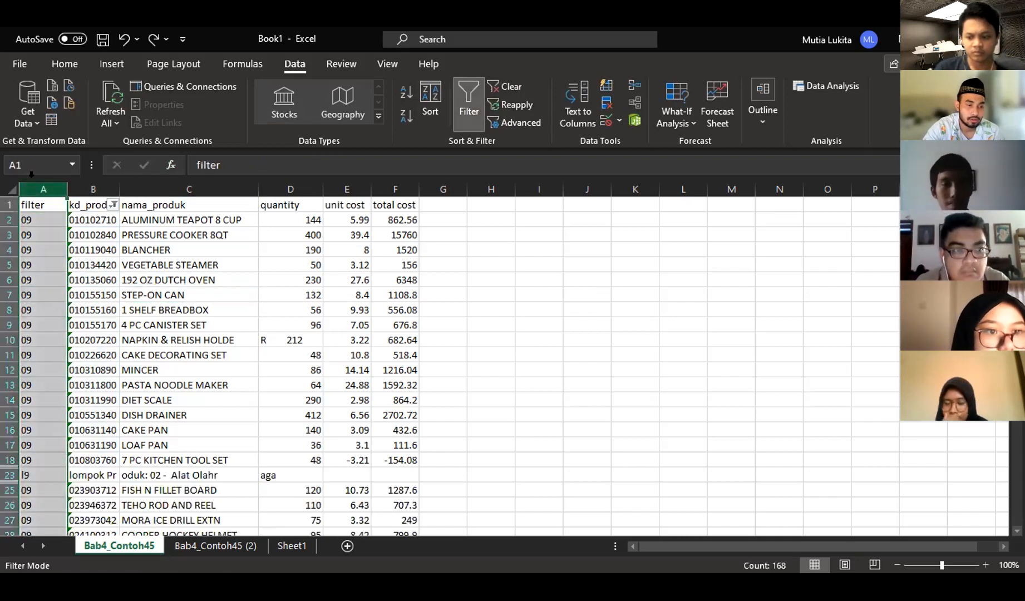
left_click(469, 87)
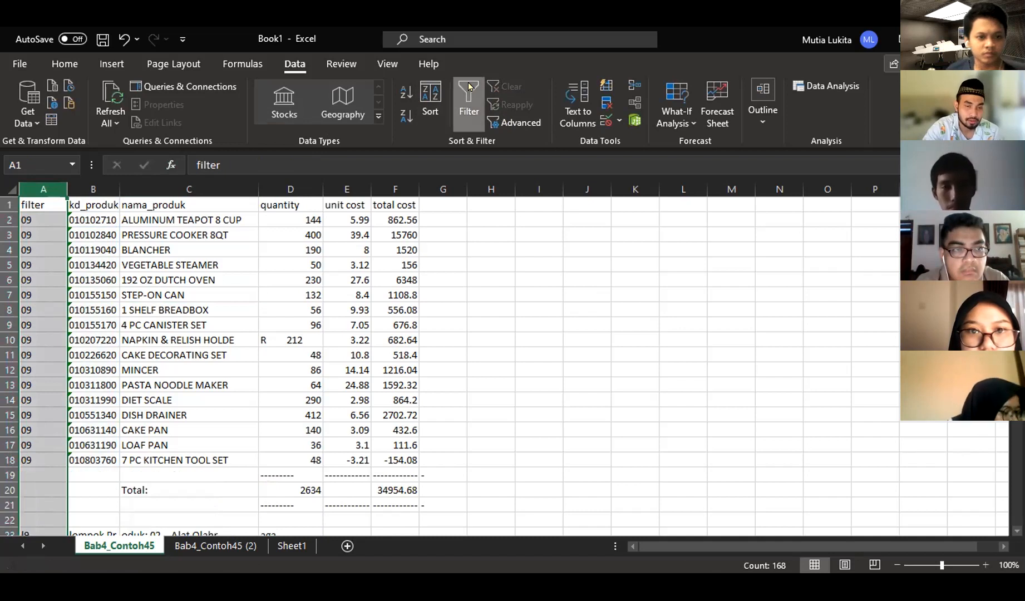
left_click(469, 87)
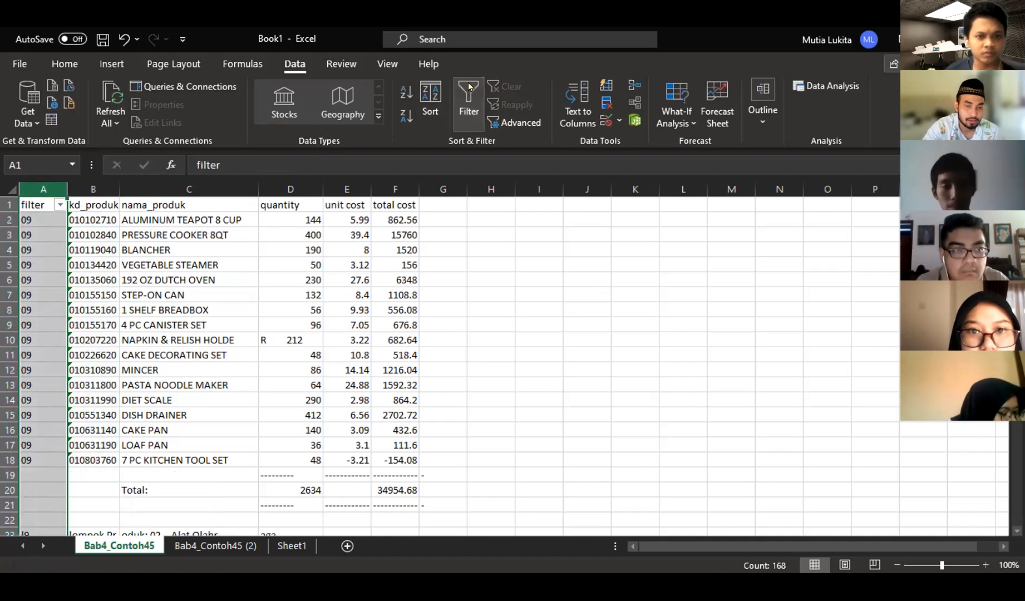
Filter the filter column to show only rows with the value 09 and check the remaining product rows down to the end
left_click(60, 206)
left_click(44, 409)
left_click(45, 409)
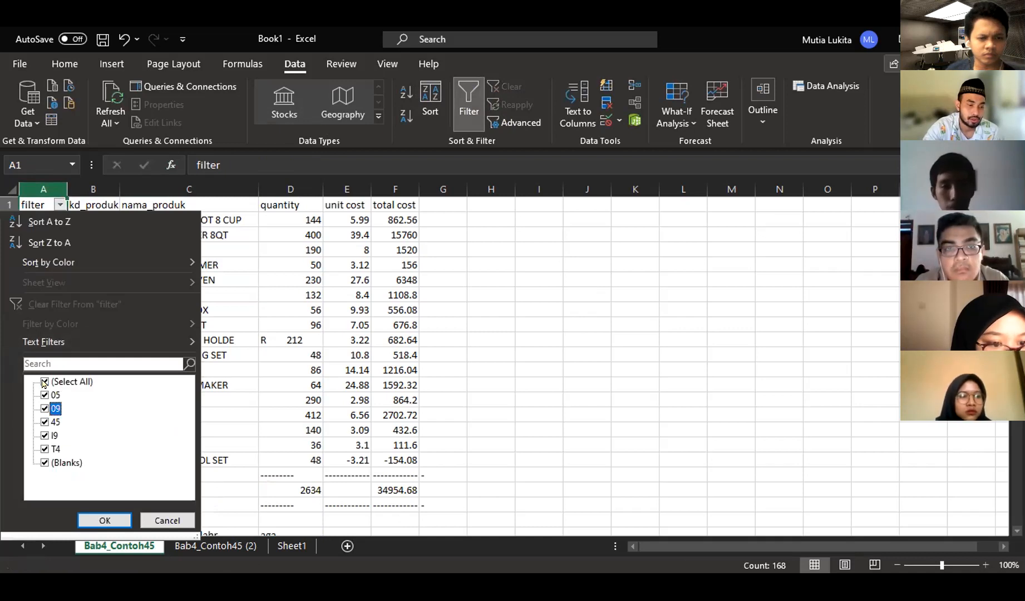
left_click(44, 382)
left_click(45, 409)
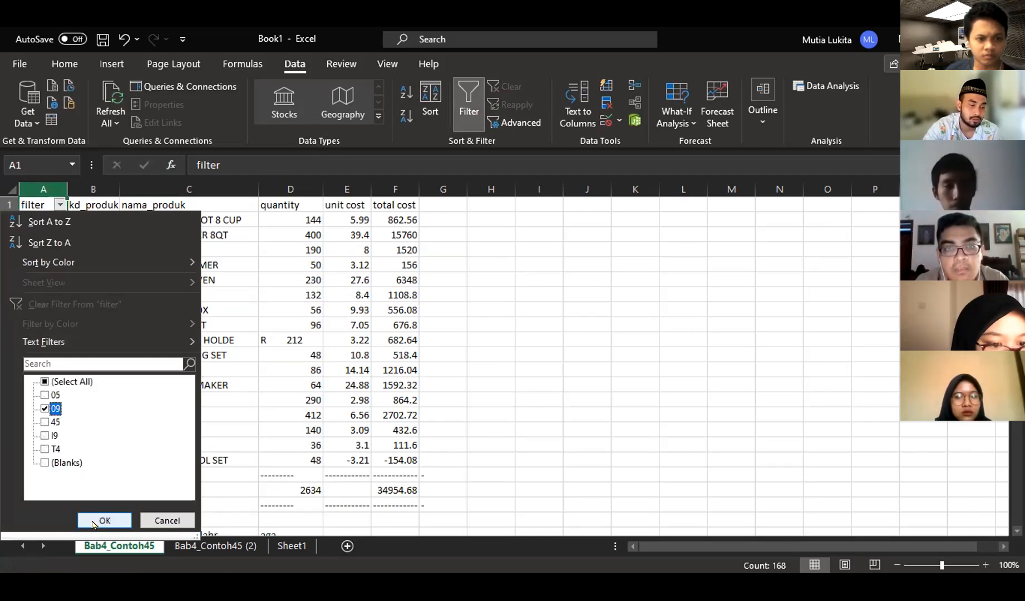
left_click(93, 519)
left_click(122, 415)
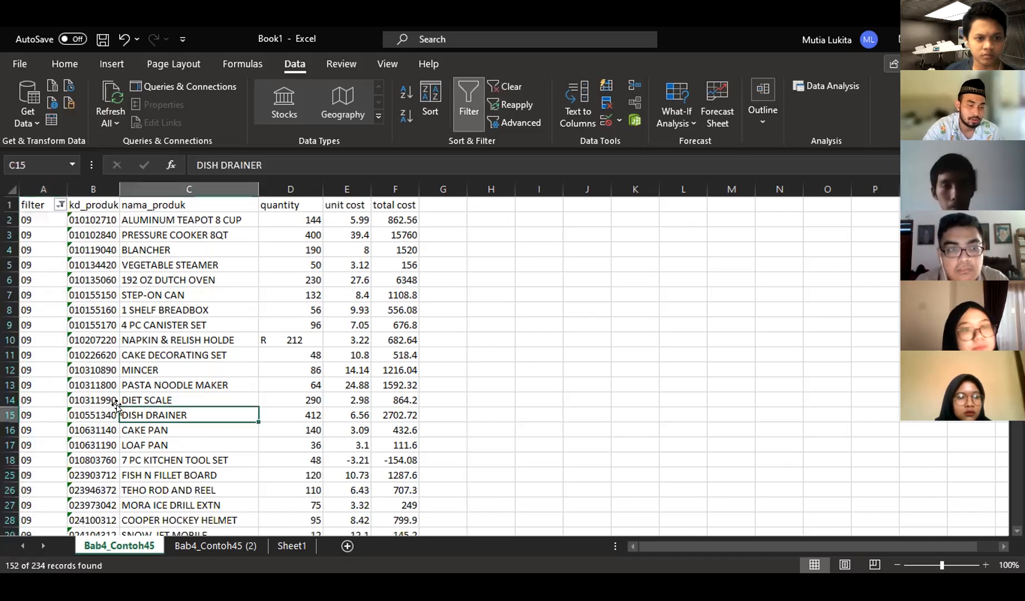
scroll(117, 405, "down", 3)
scroll(117, 405, "down", 20)
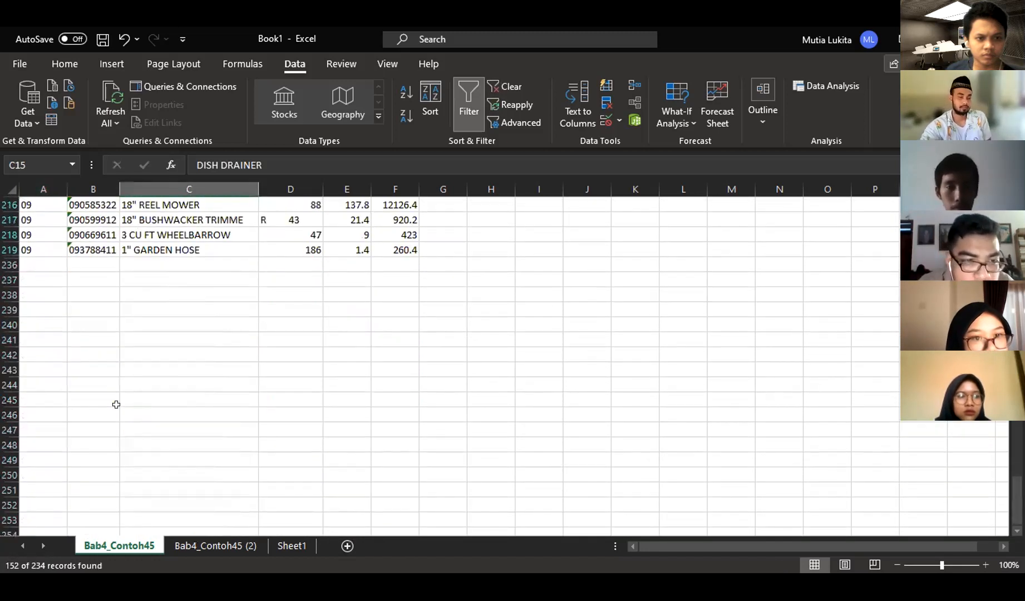
scroll(116, 404, "up", 7)
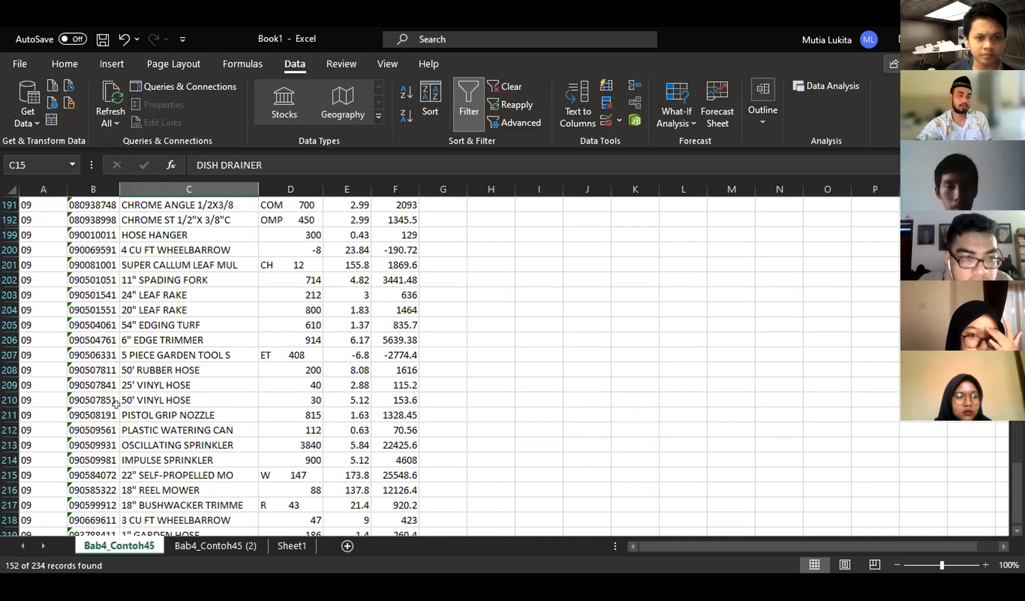
scroll(116, 405, "up", 20)
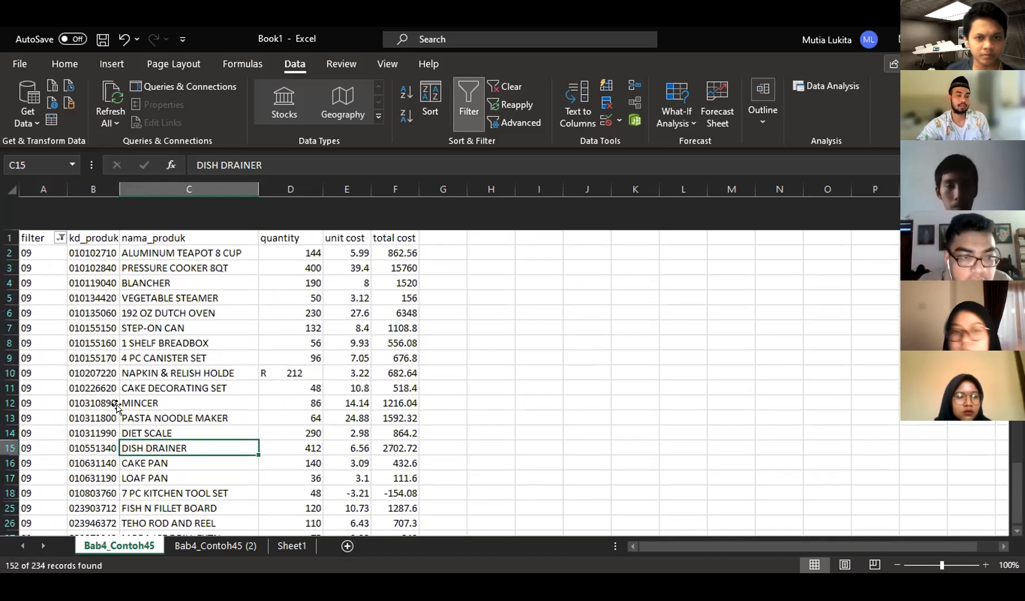